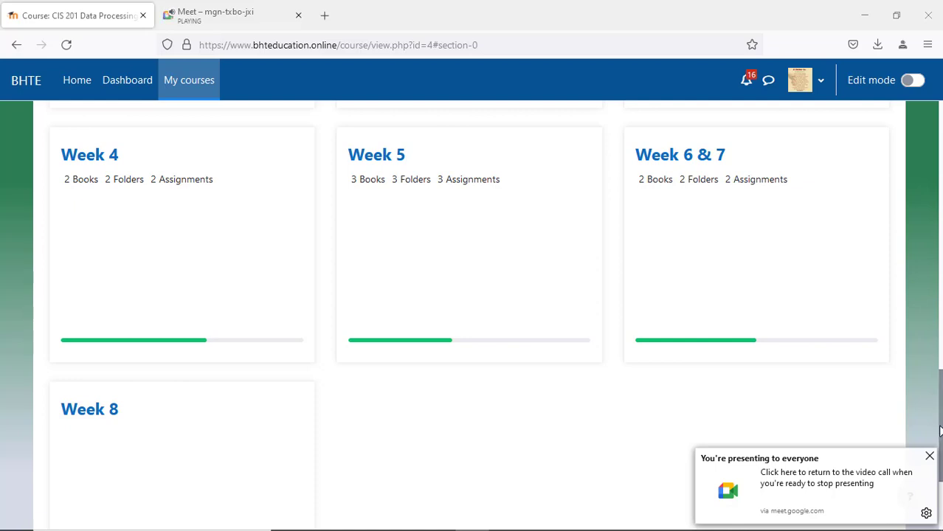
Close the 'You're presenting to everyone' notice so the week cards through Week 8 are visible.
click(929, 458)
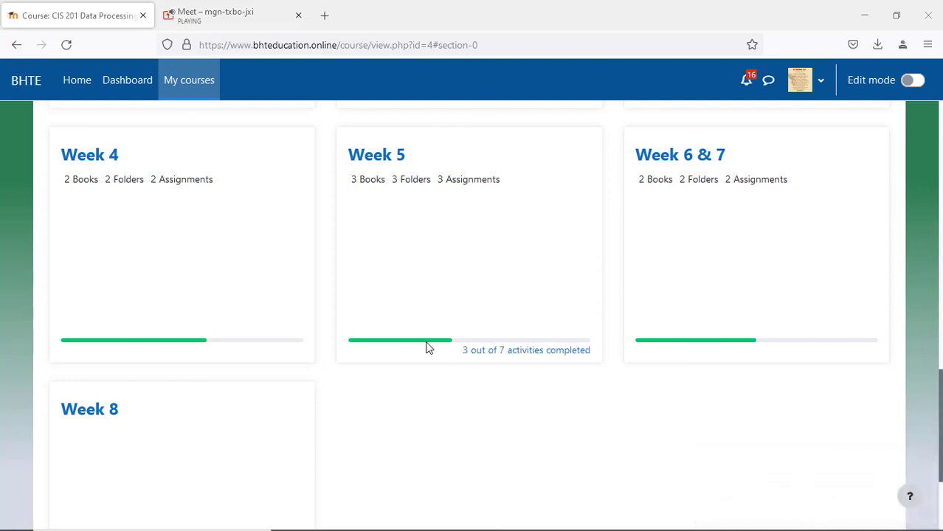
scroll(535, 404, up, 2)
scroll(535, 406, down, 2)
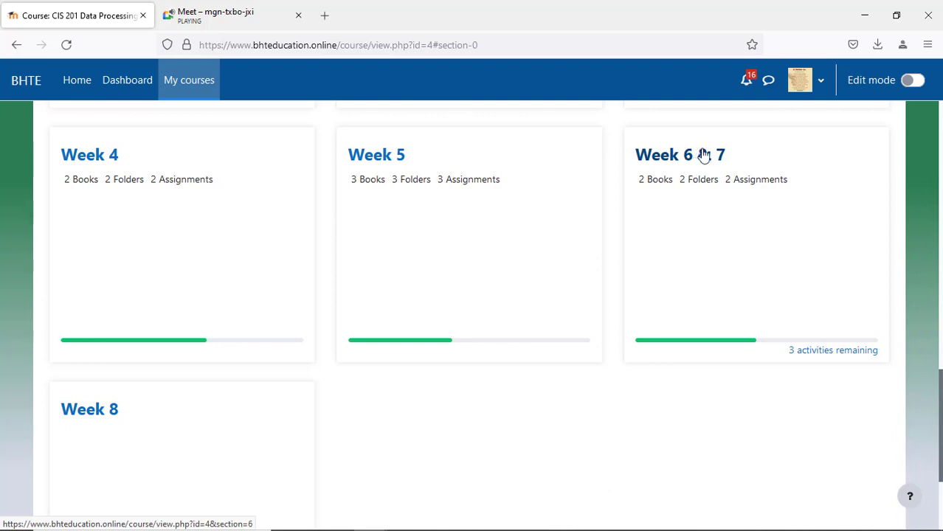
Open the Week 6 & 7 section and browse its Lesson 11 and Lesson 12 books, folders and assignments.
click(681, 160)
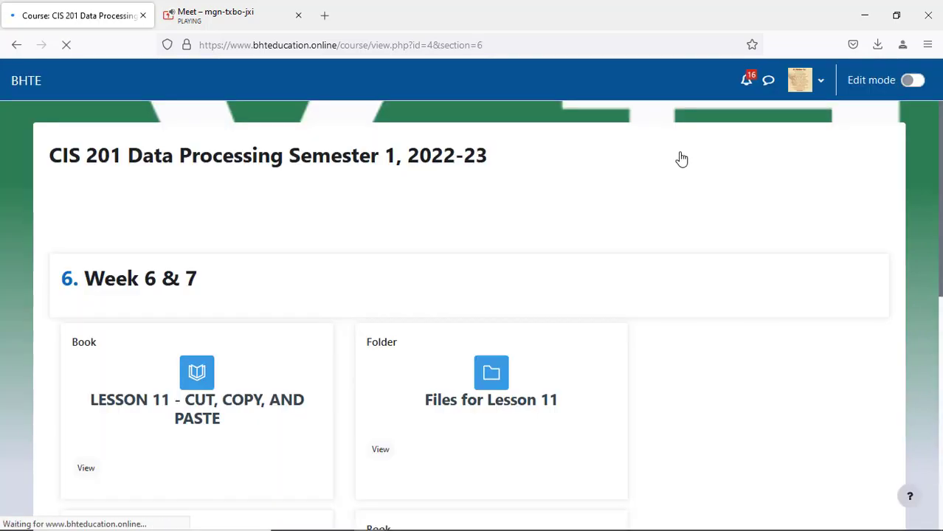
scroll(675, 297, down, 3)
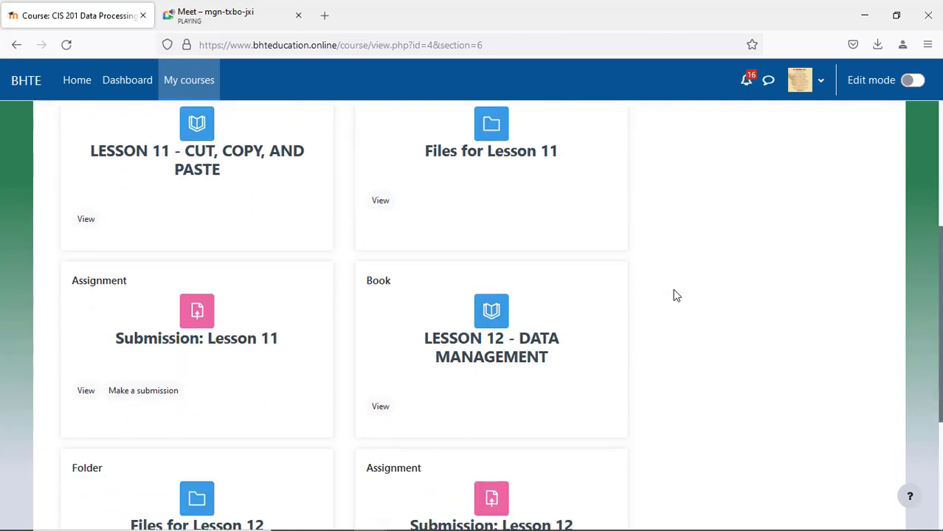
scroll(675, 295, down, 2)
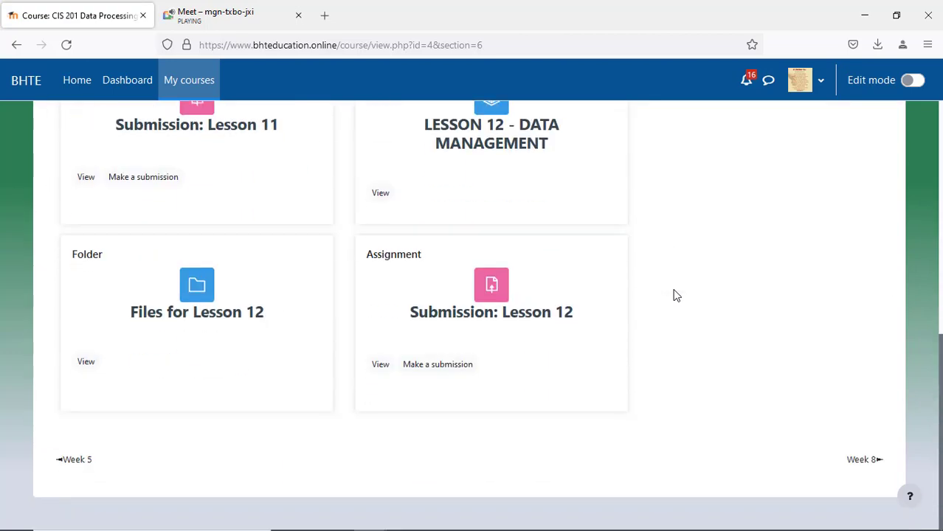
scroll(675, 295, up, 2)
scroll(675, 295, up, 3)
scroll(675, 295, down, 5)
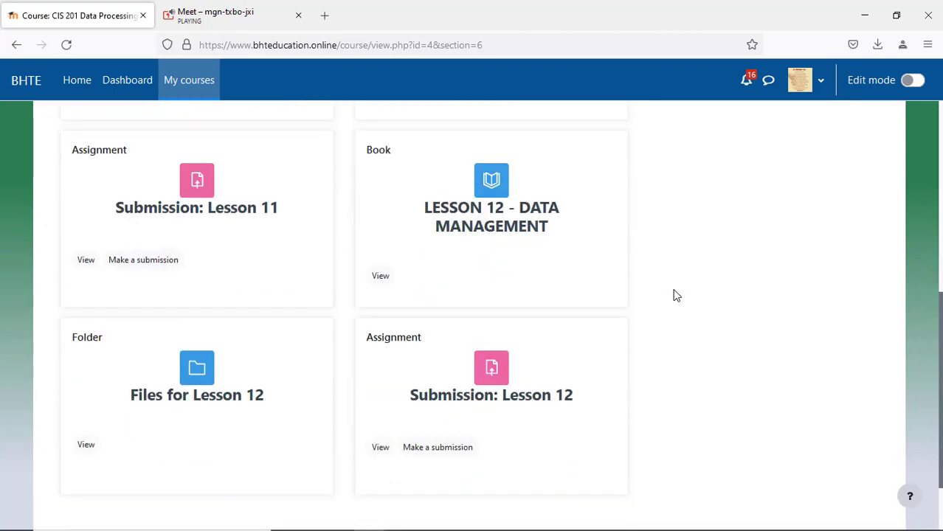
scroll(674, 295, down, 1)
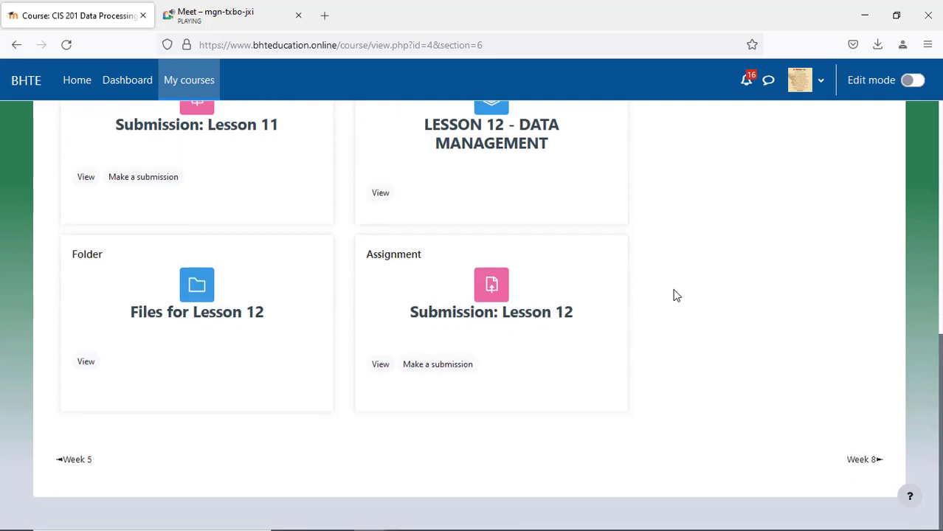
scroll(675, 295, up, 1)
scroll(675, 295, up, 3)
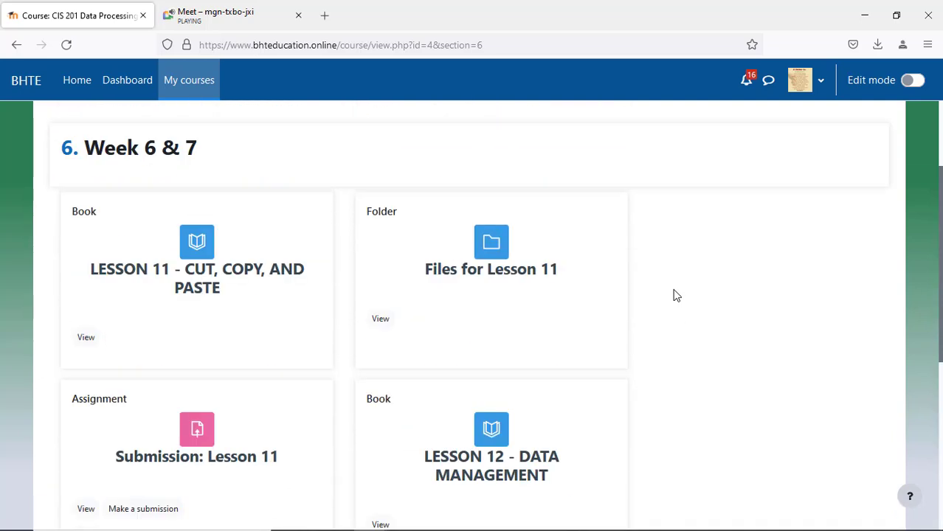
scroll(675, 295, down, 3)
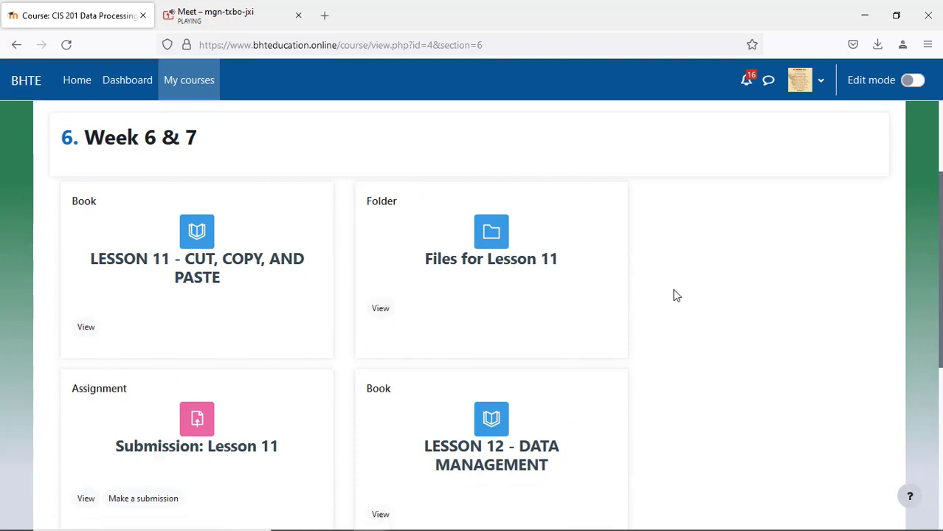
scroll(675, 295, up, 4)
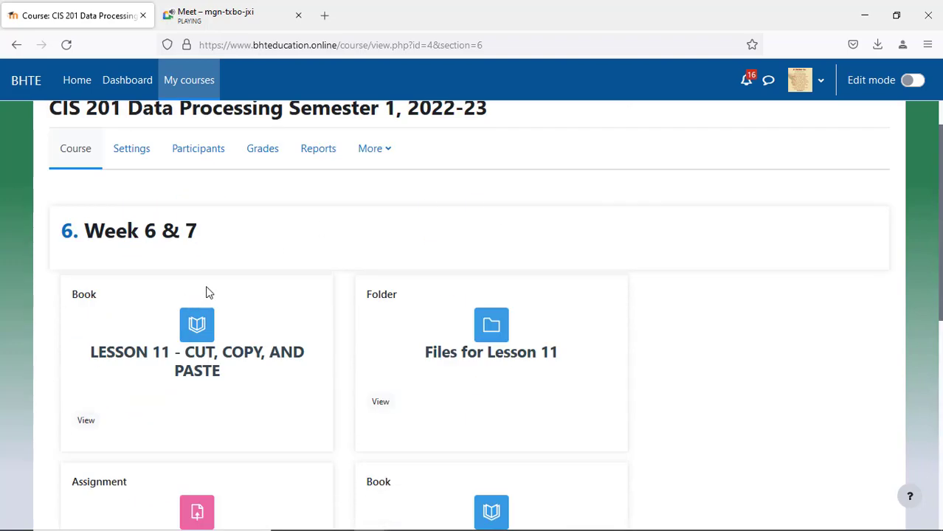
scroll(207, 290, down, 2)
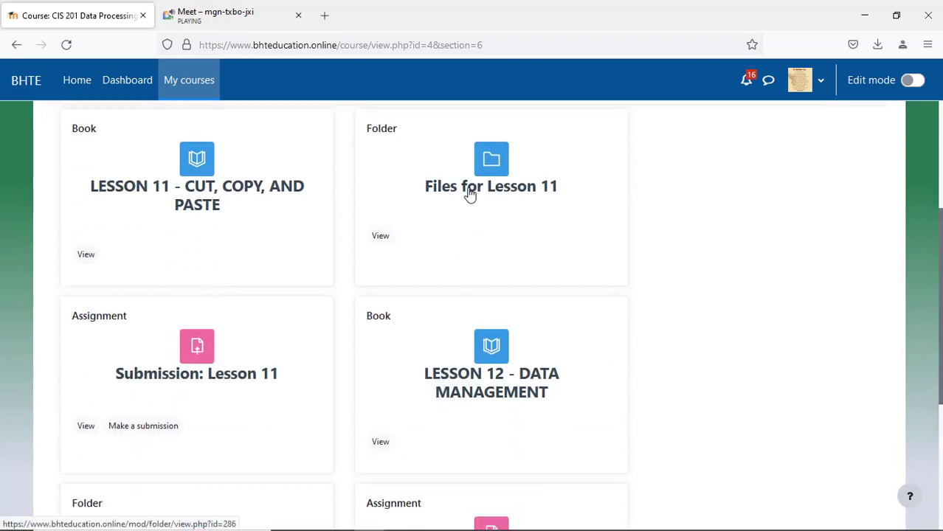
Open the Files for Lesson 11 folder in a new browser tab.
right_click(470, 190)
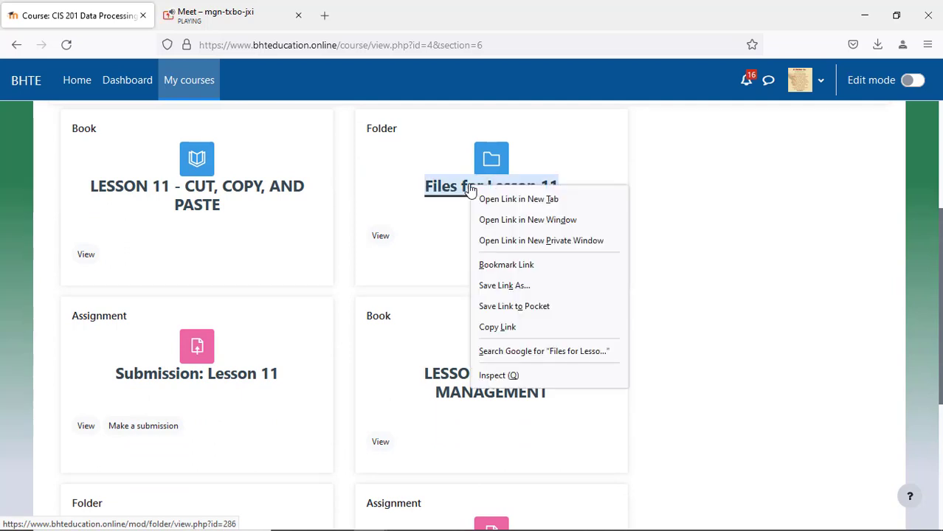
click(513, 199)
click(218, 15)
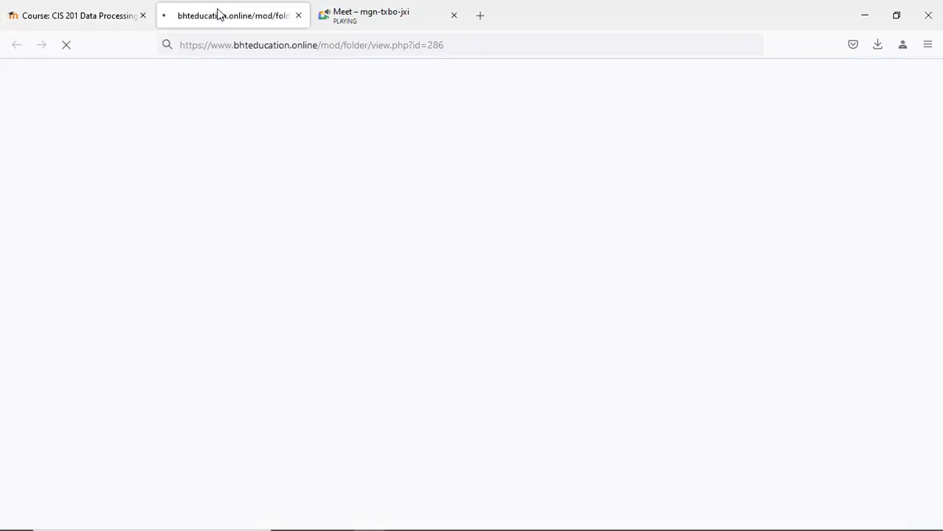
click(101, 20)
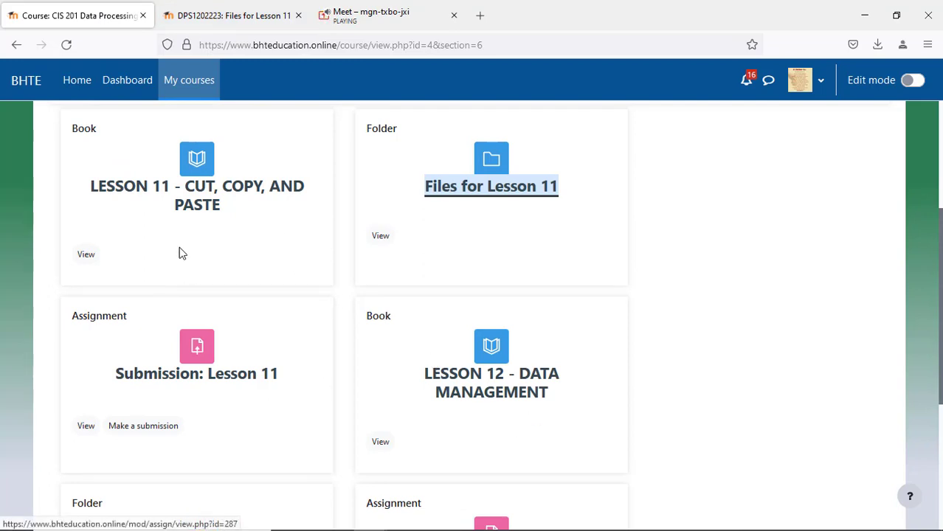
Open the Lesson 11 cut, copy and paste book in a new tab and read its Objectives page.
right_click(204, 190)
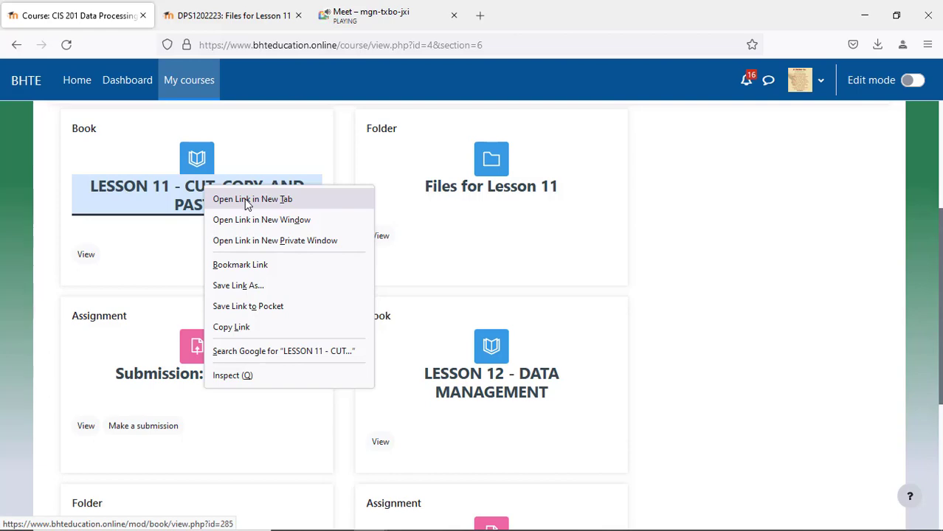
click(246, 200)
click(259, 18)
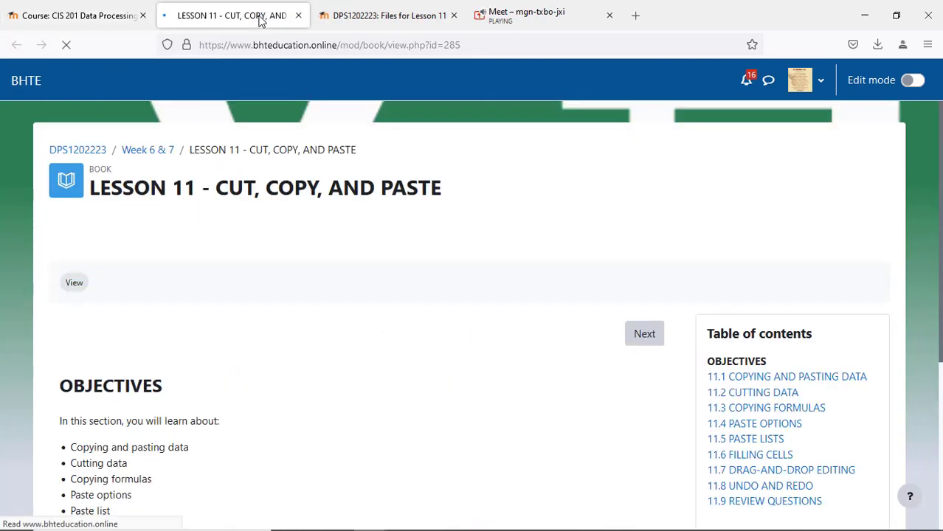
scroll(458, 284, down, 3)
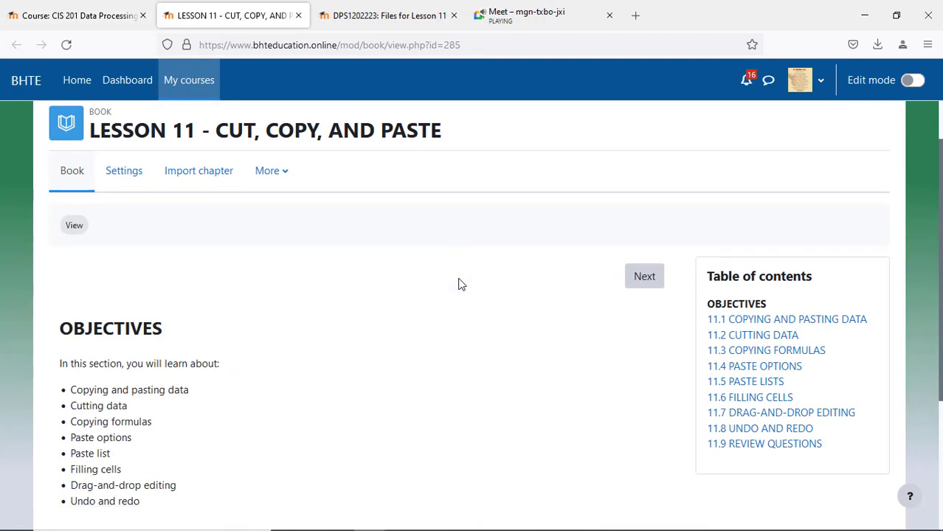
scroll(458, 285, up, 2)
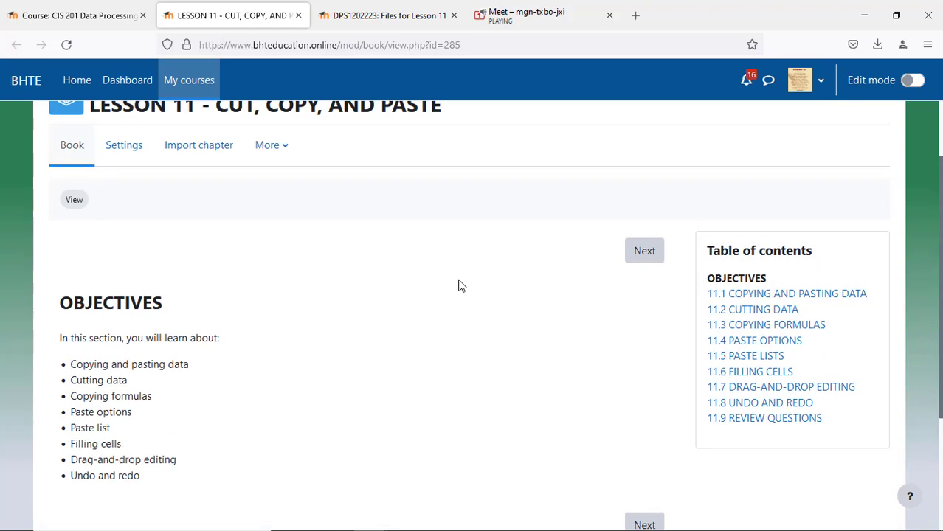
click(385, 13)
click(235, 18)
scroll(455, 355, up, 1)
scroll(456, 356, up, 1)
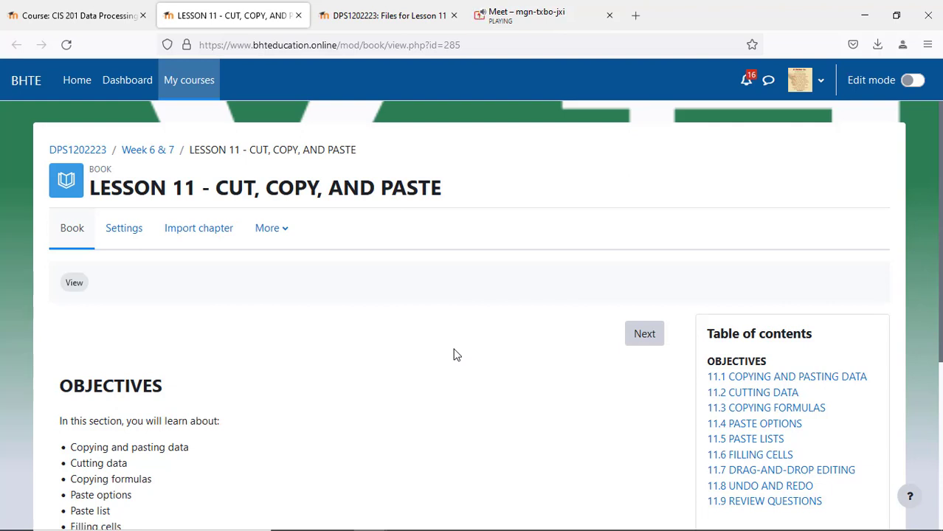
scroll(455, 356, down, 1)
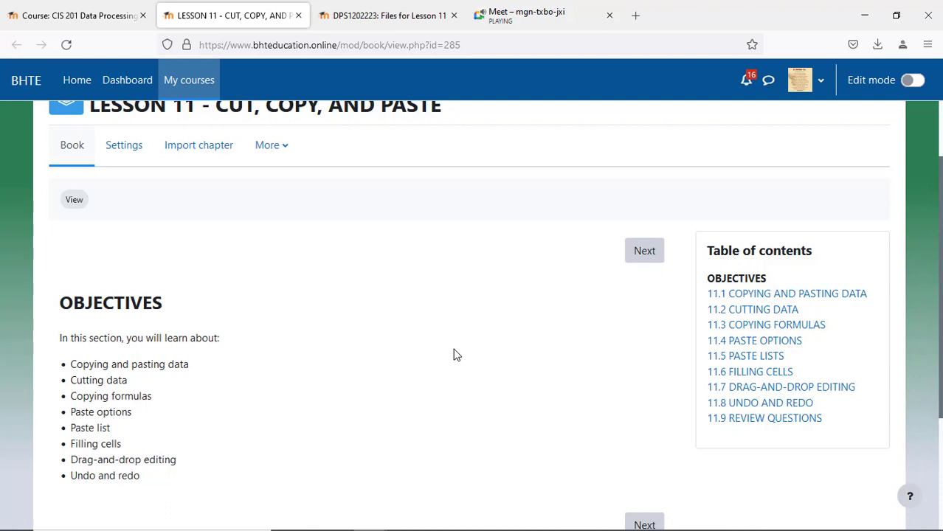
scroll(455, 355, down, 2)
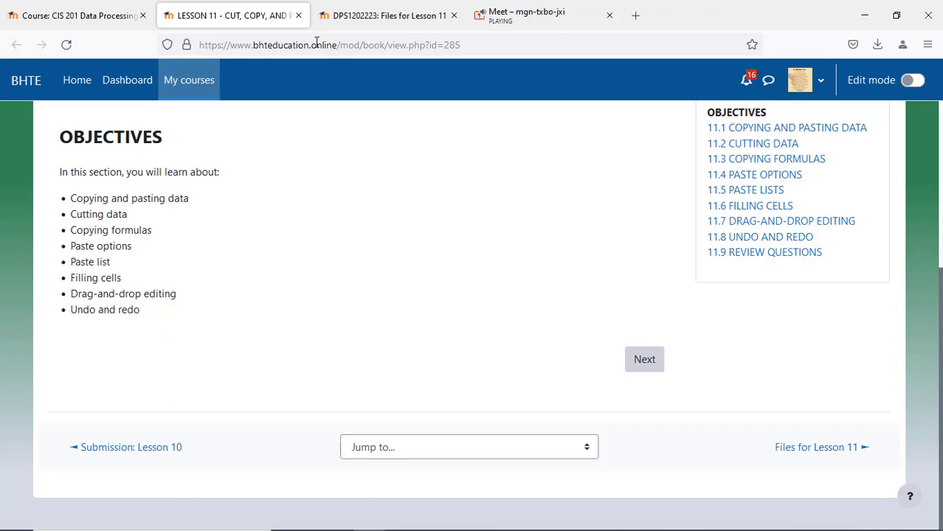
click(545, 20)
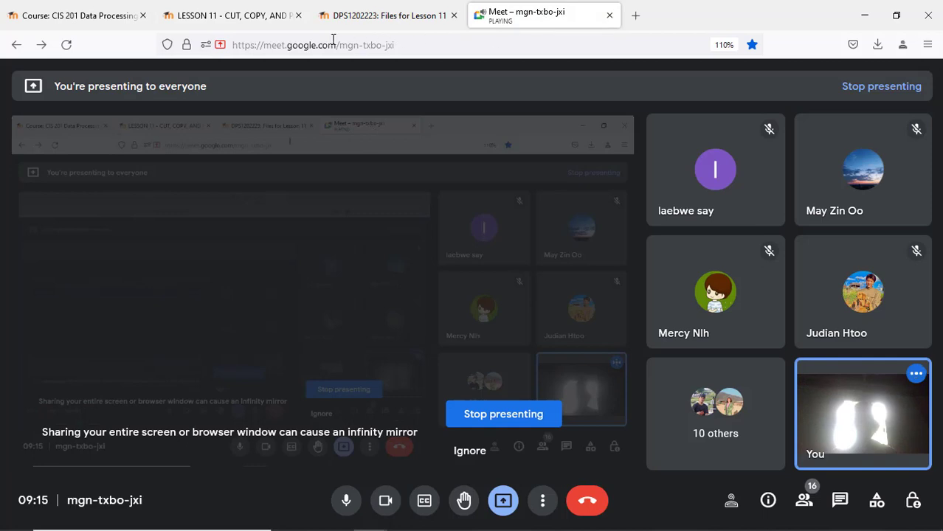
click(274, 23)
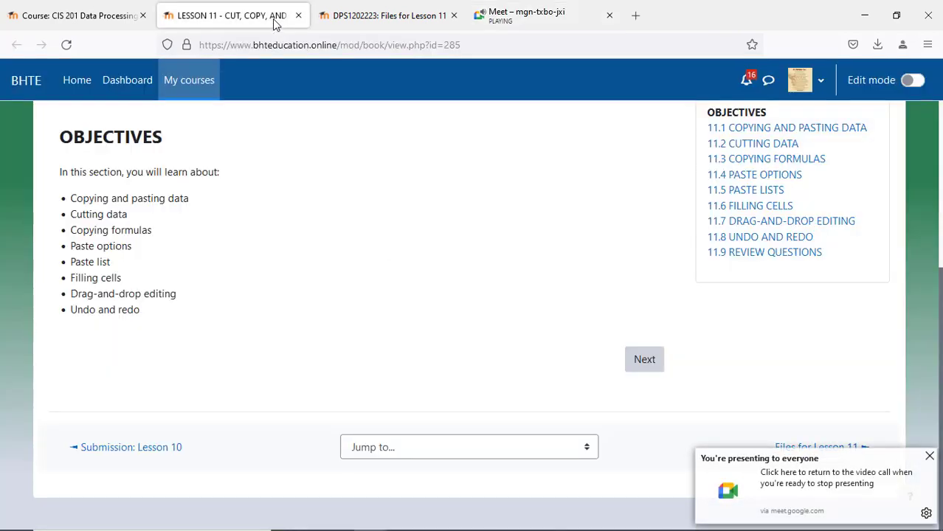
Advance to chapter 11.1 Copying and Pasting Data and read through its illustration and steps.
click(645, 362)
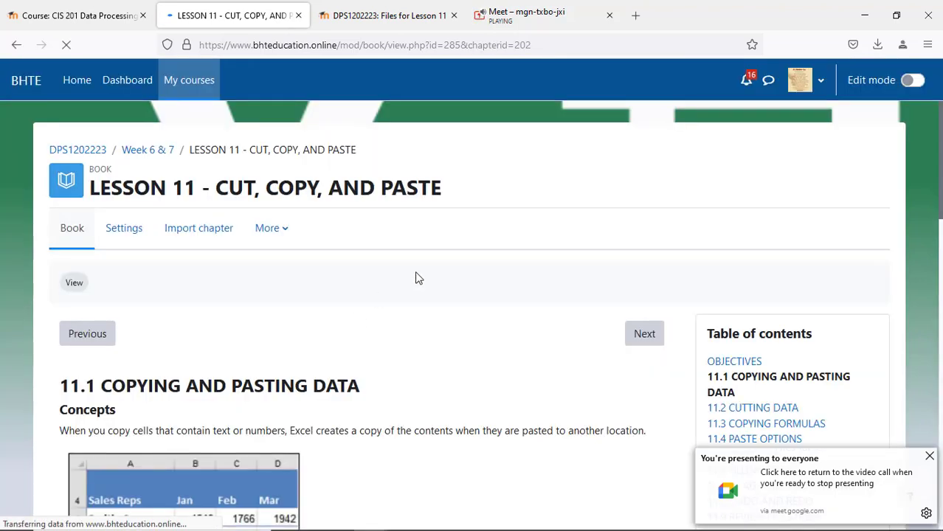
scroll(417, 269, down, 2)
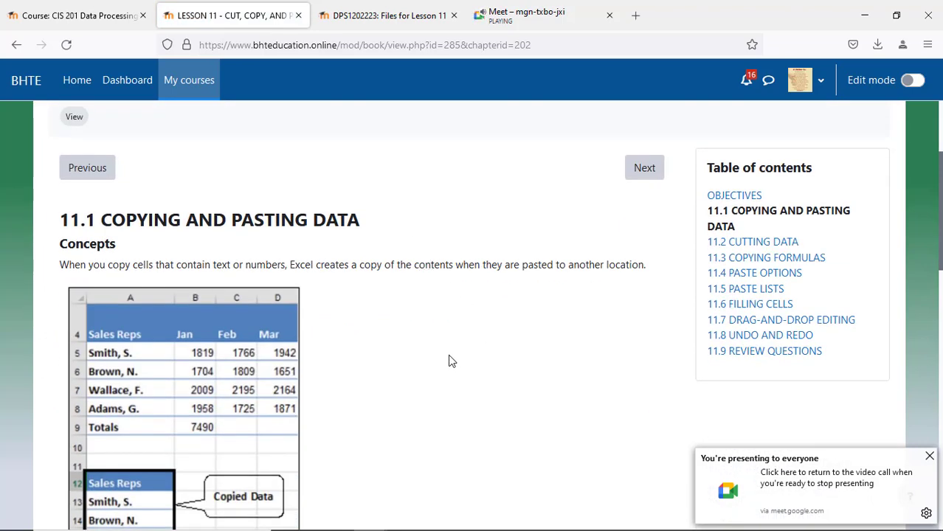
scroll(450, 361, down, 2)
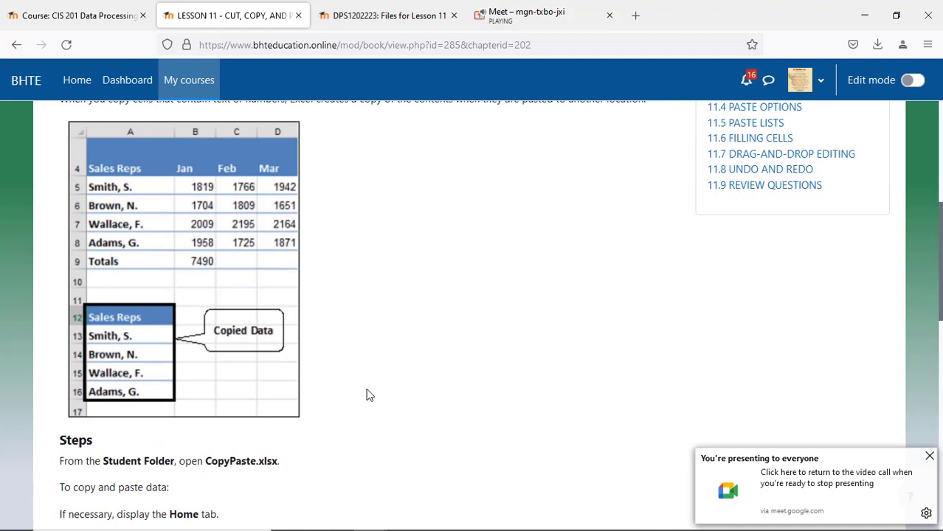
scroll(375, 391, up, 2)
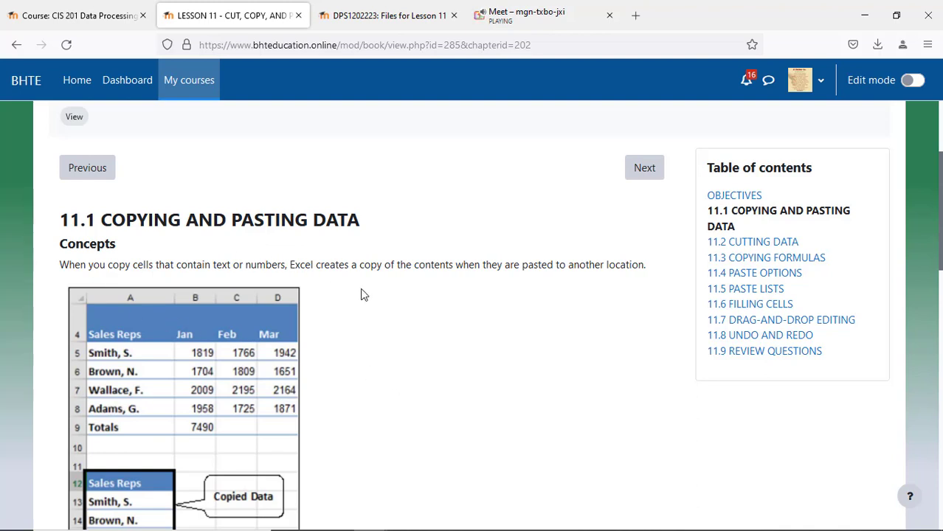
scroll(361, 294, down, 4)
scroll(362, 294, up, 2)
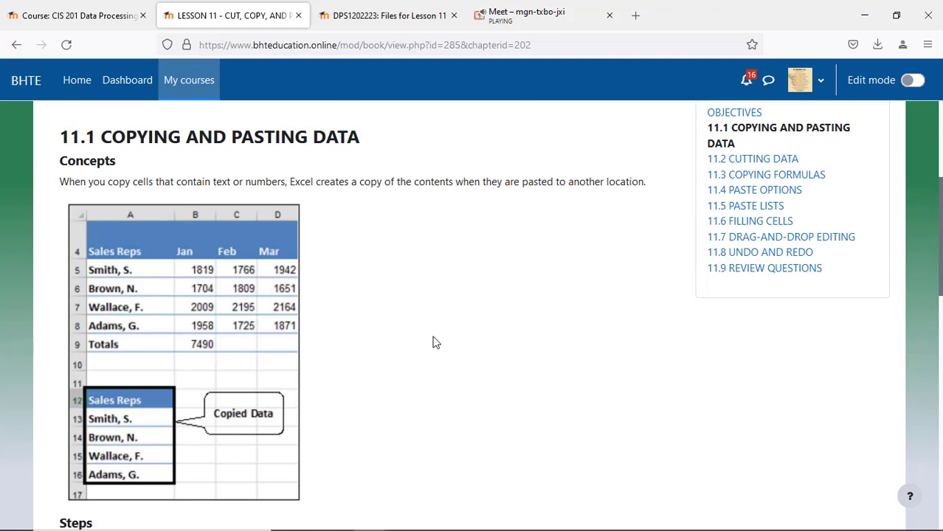
scroll(434, 342, down, 3)
scroll(434, 341, down, 1)
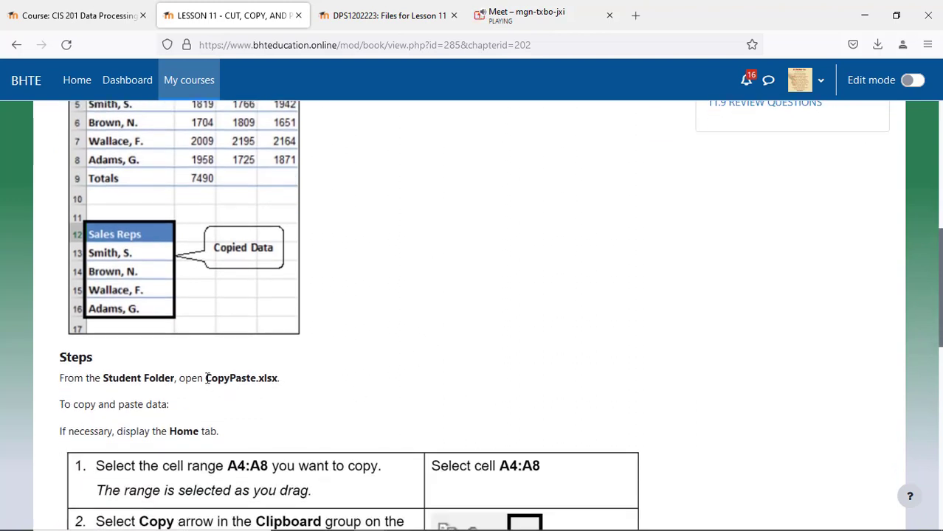
Download CopyPaste.xlsx from the Files for Lesson 11 folder and open CopyPaste(1).xlsx.
click(363, 16)
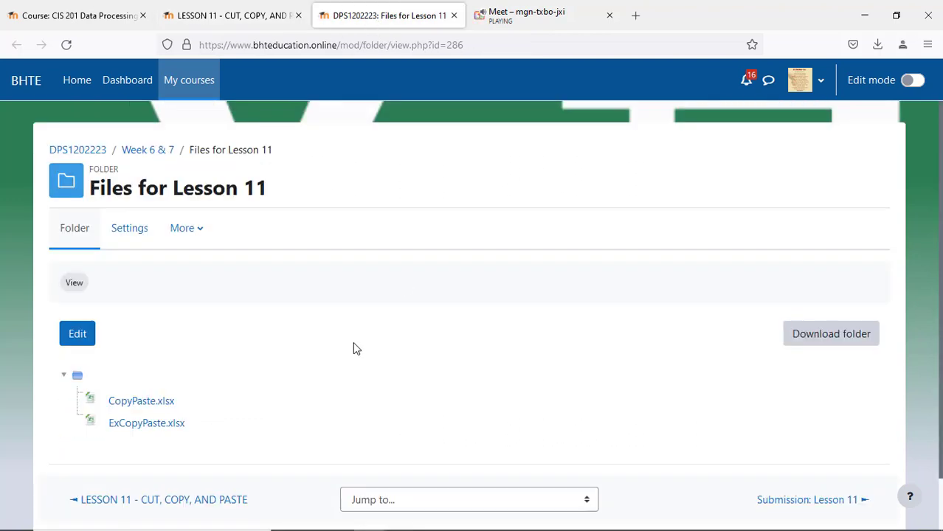
click(152, 408)
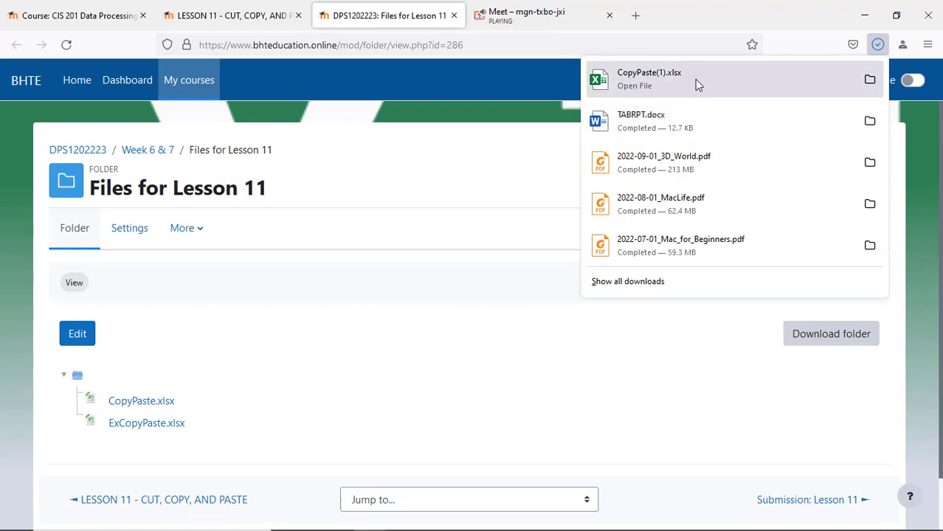
click(696, 83)
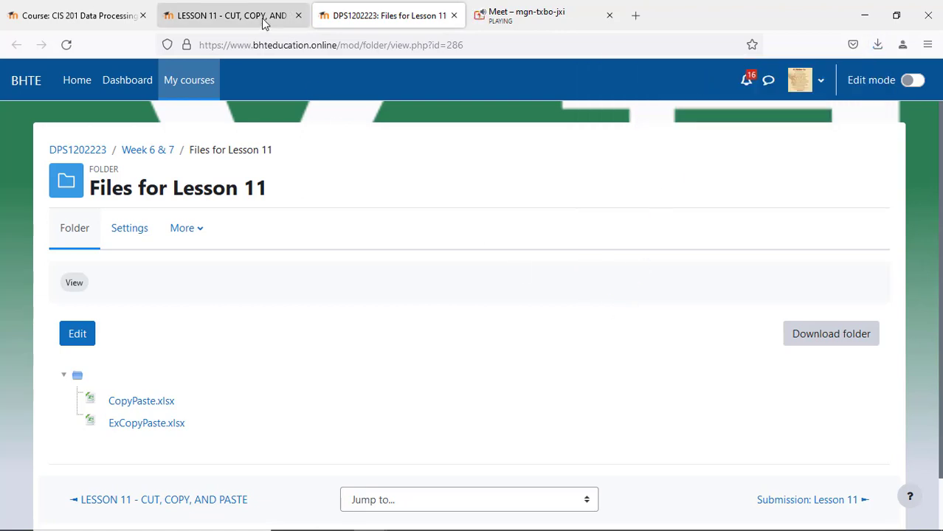
Scroll the Lesson 11 page to its step-by-step copy and paste Steps table.
click(289, 17)
scroll(370, 362, up, 3)
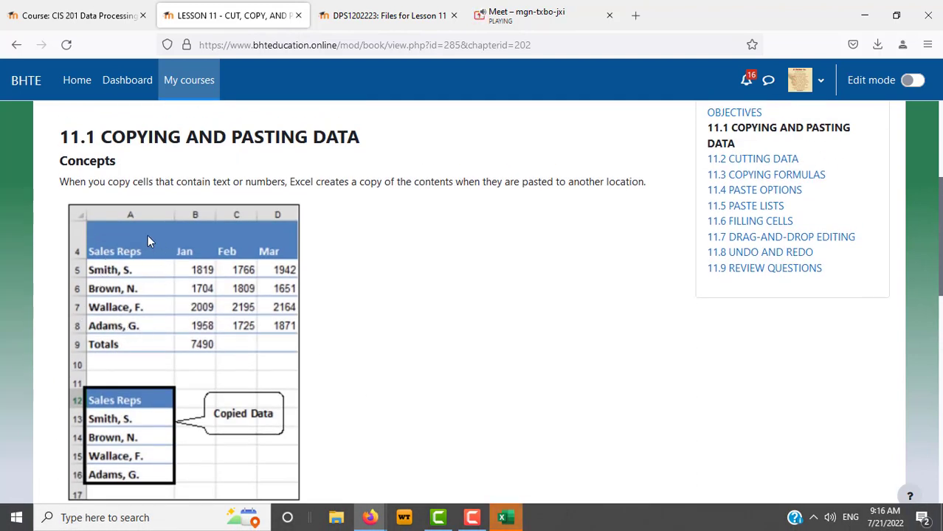
scroll(472, 324, down, 5)
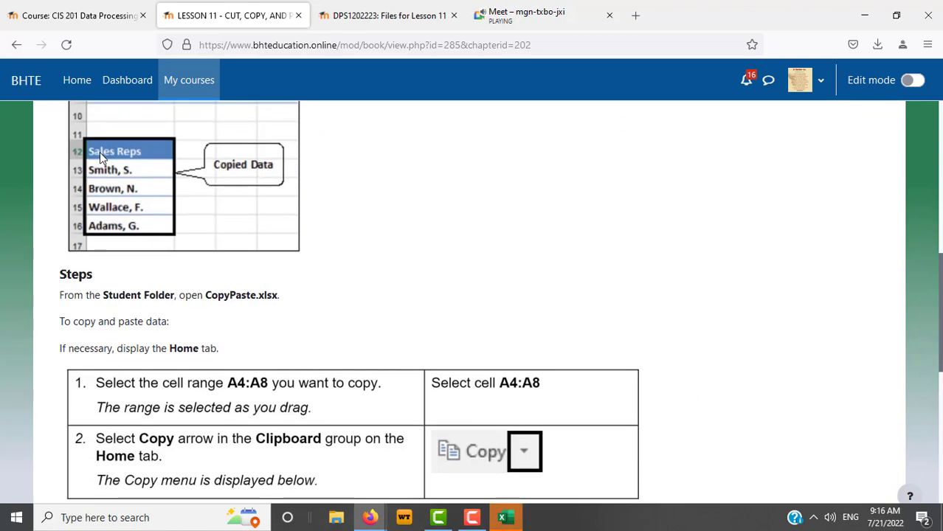
scroll(462, 258, up, 3)
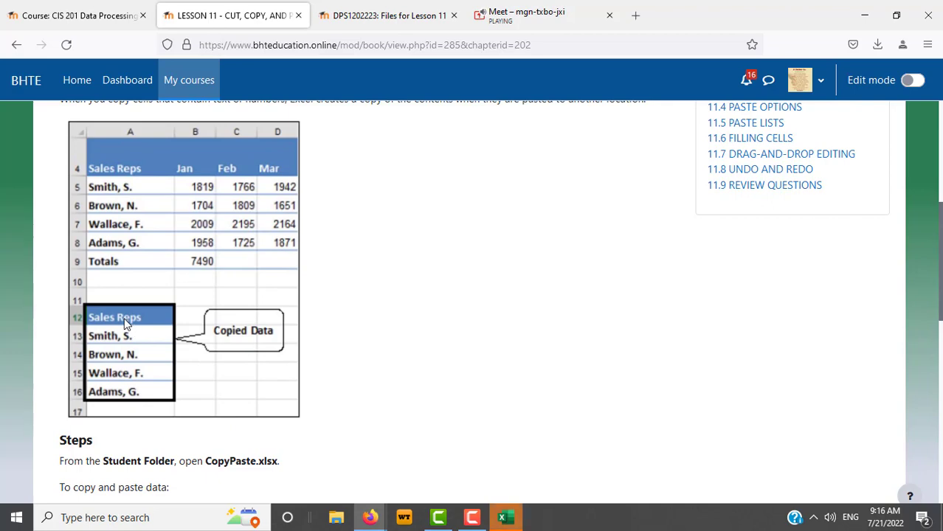
scroll(461, 324, down, 5)
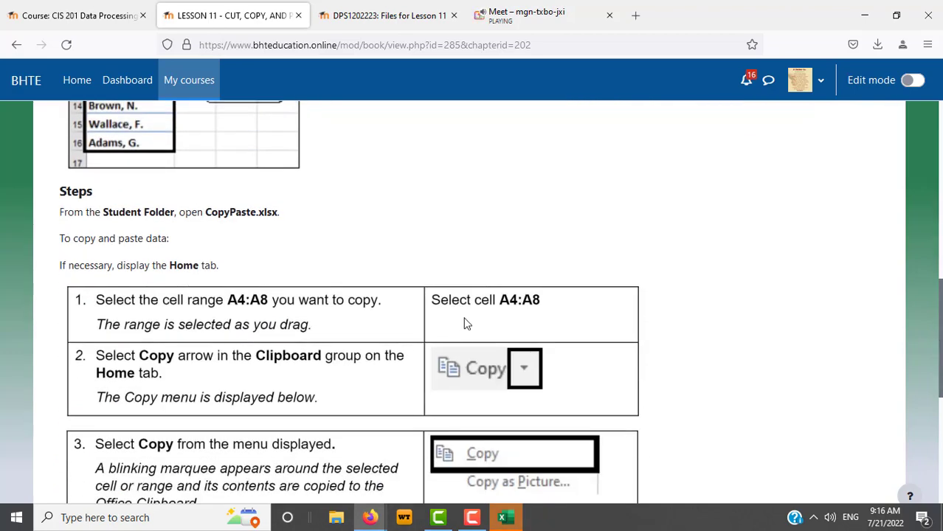
scroll(558, 277, down, 3)
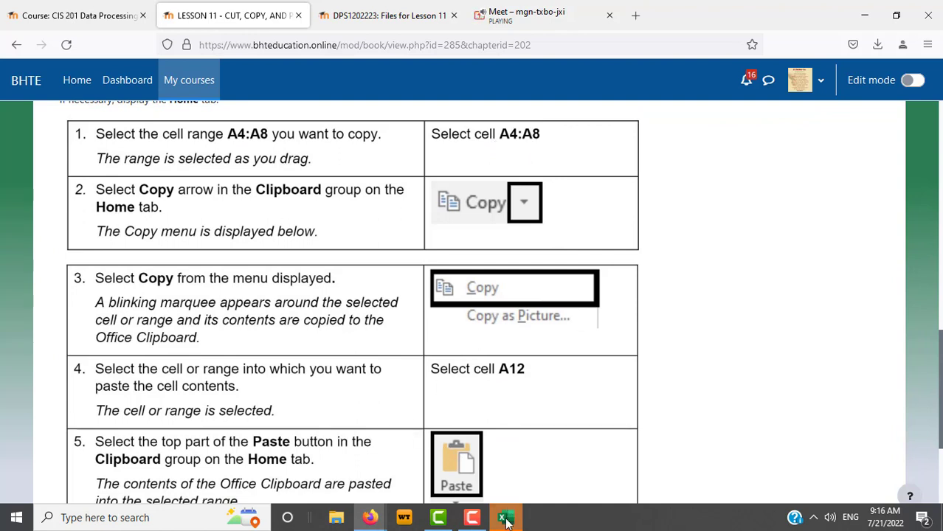
Bring the CopyPaste(1) workbook forward, maximize it and enable editing.
mouse_move(506, 521)
click(496, 494)
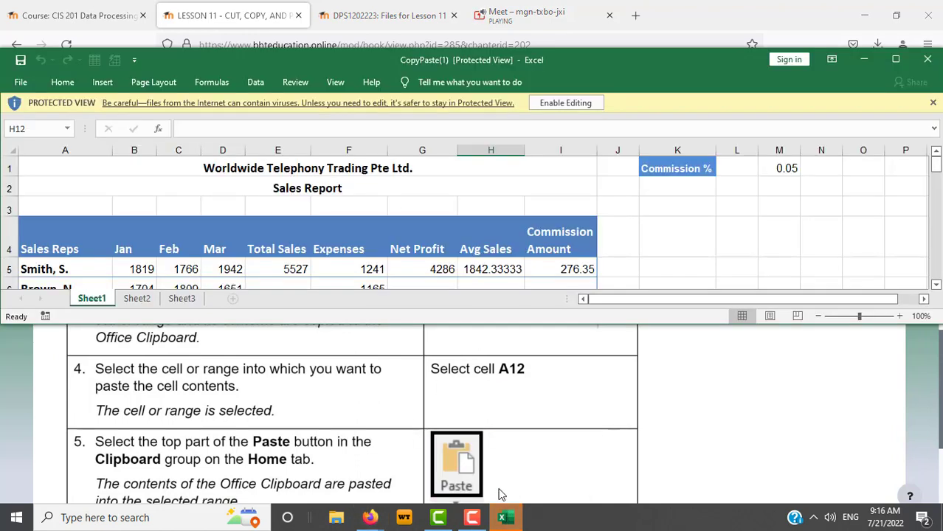
click(900, 59)
click(567, 54)
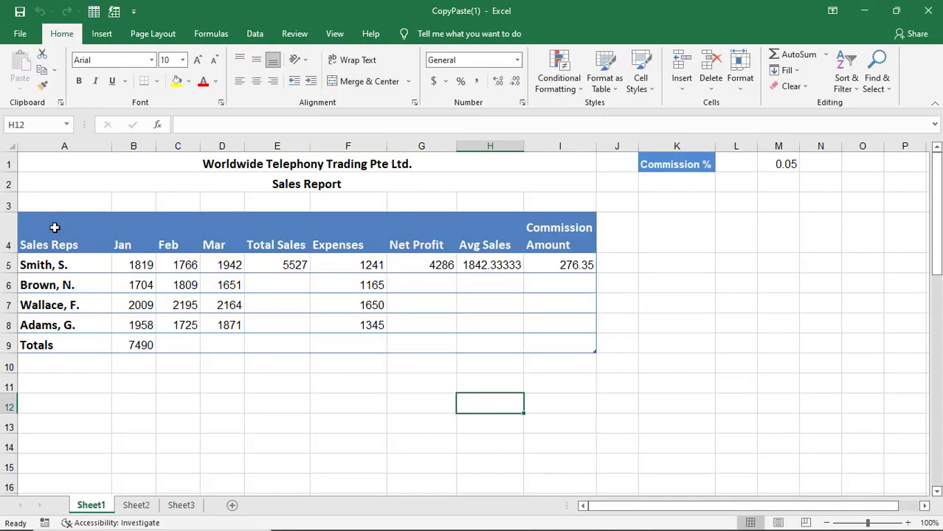
Copy the Sales Reps heading and names in A4:A8.
click(54, 228)
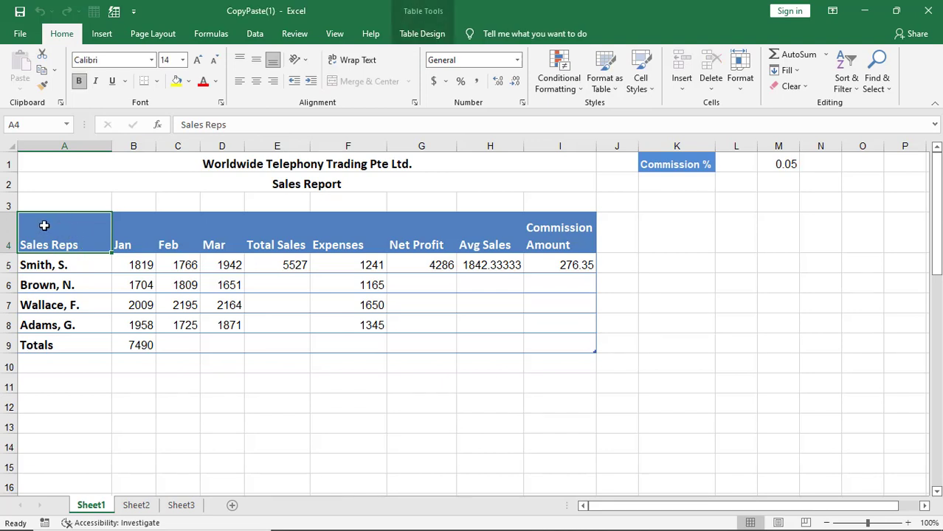
drag(67, 246, 67, 324)
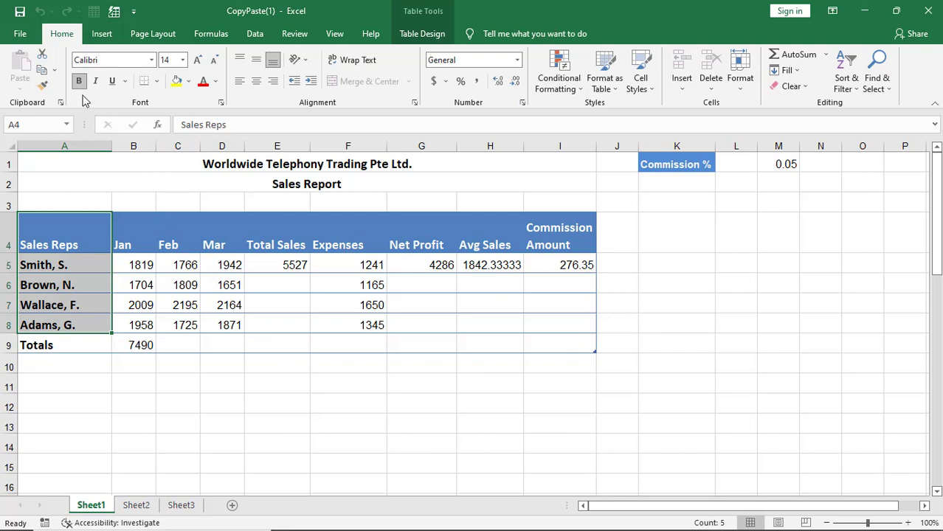
click(42, 73)
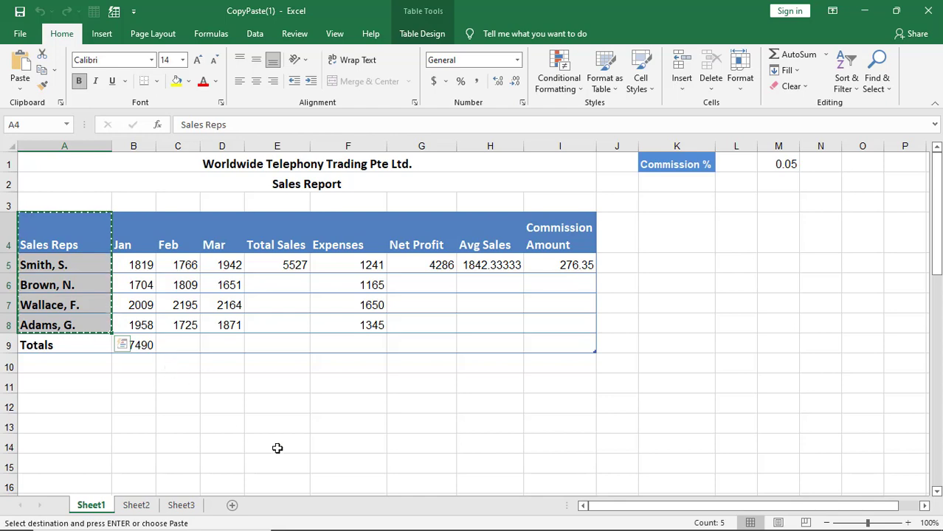
Check the lesson page's steps 3–5 for pasting into cell A12.
mouse_move(383, 529)
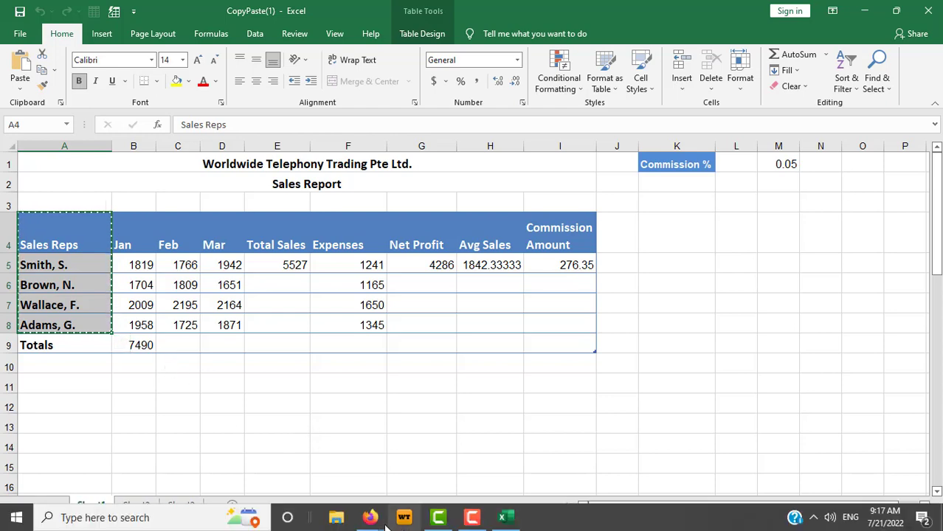
click(343, 481)
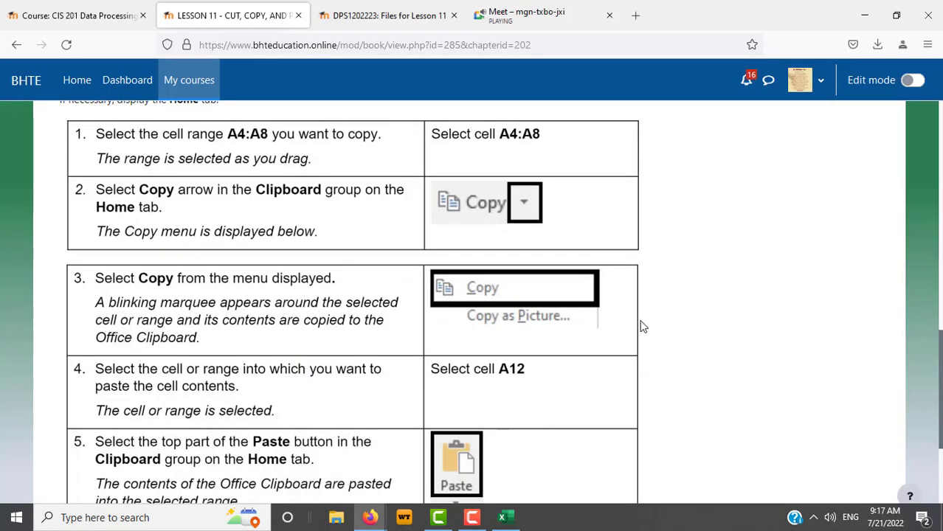
scroll(644, 307, down, 3)
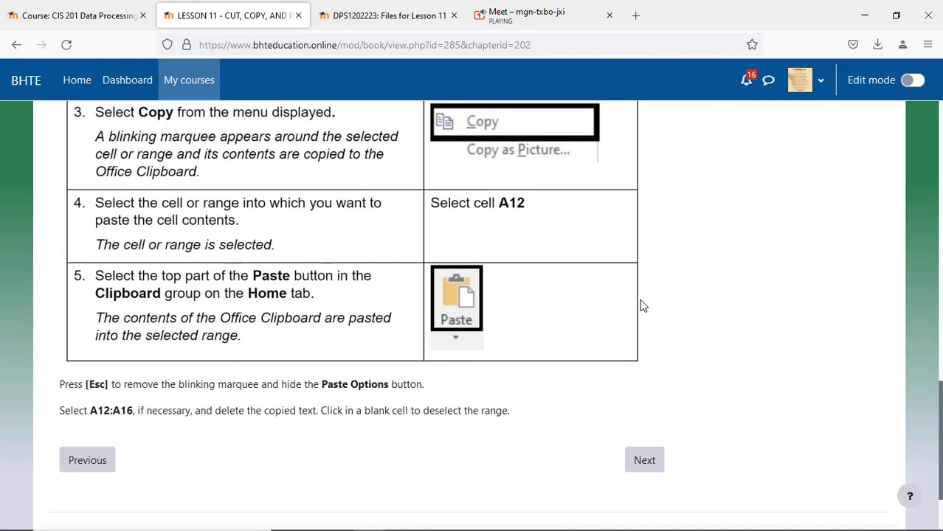
Paste the copied Sales Reps heading and four names at A12, then click F18 to deselect.
mouse_move(402, 520)
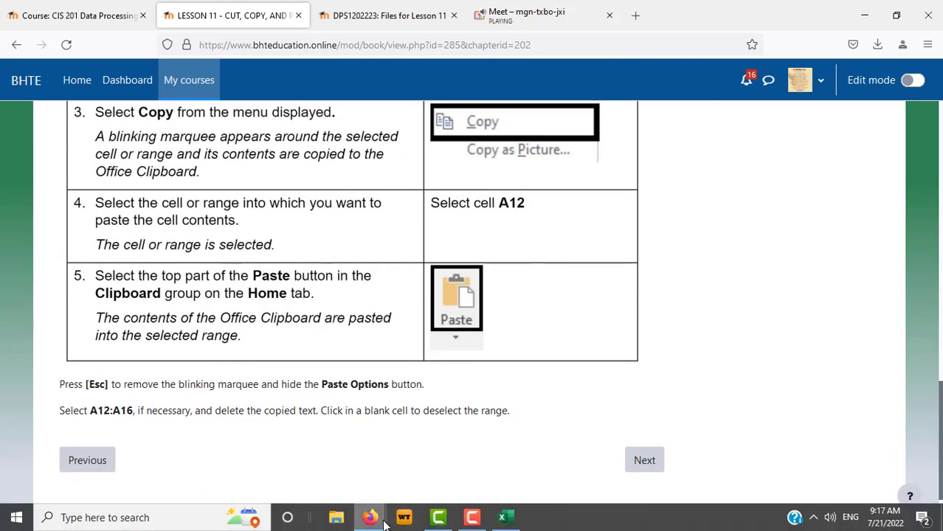
click(507, 518)
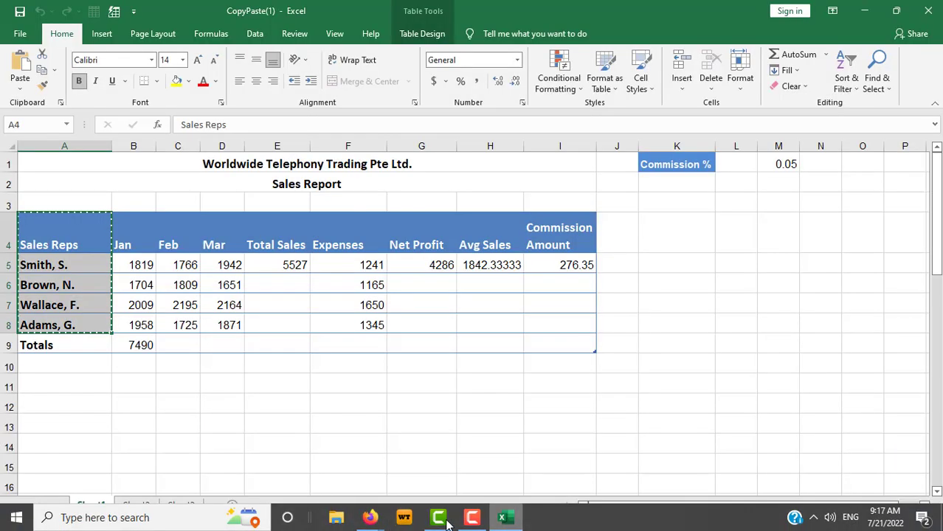
click(66, 405)
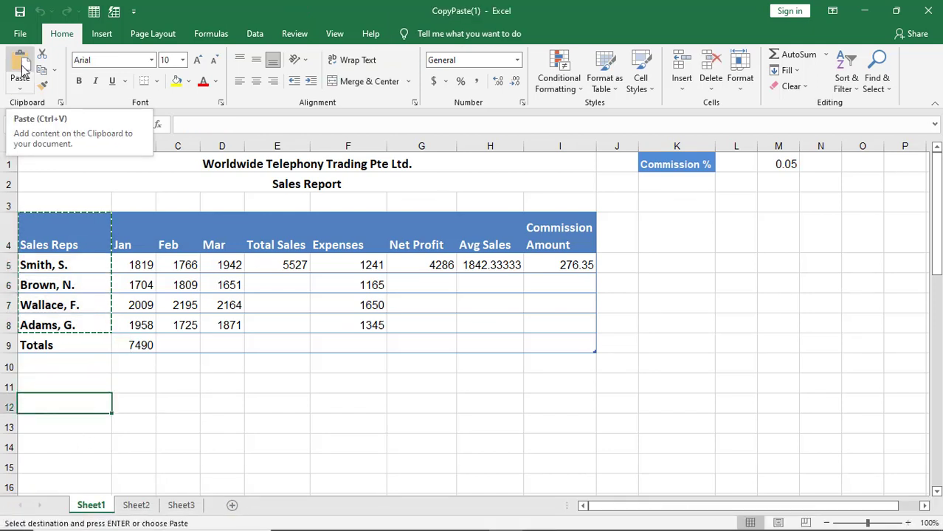
click(23, 67)
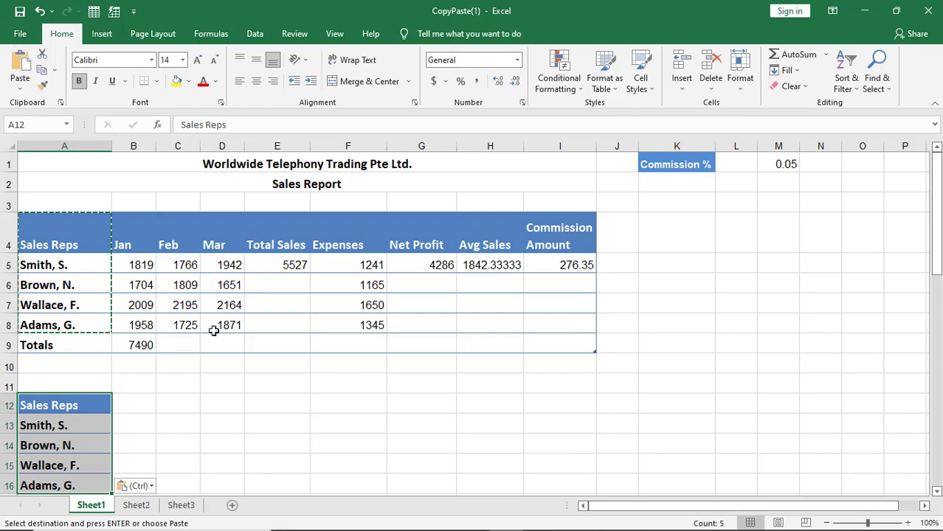
drag(247, 410, 261, 424)
scroll(268, 407, down, 2)
scroll(267, 405, up, 1)
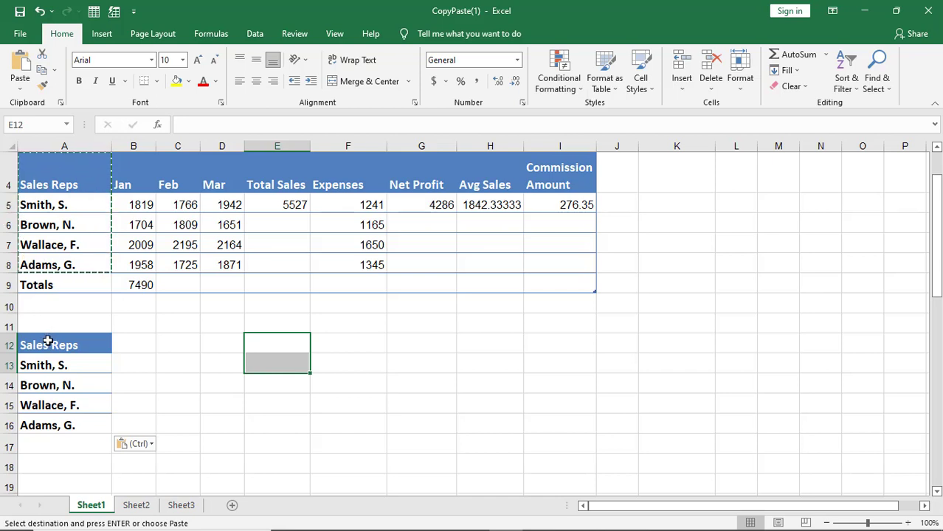
drag(46, 345, 50, 423)
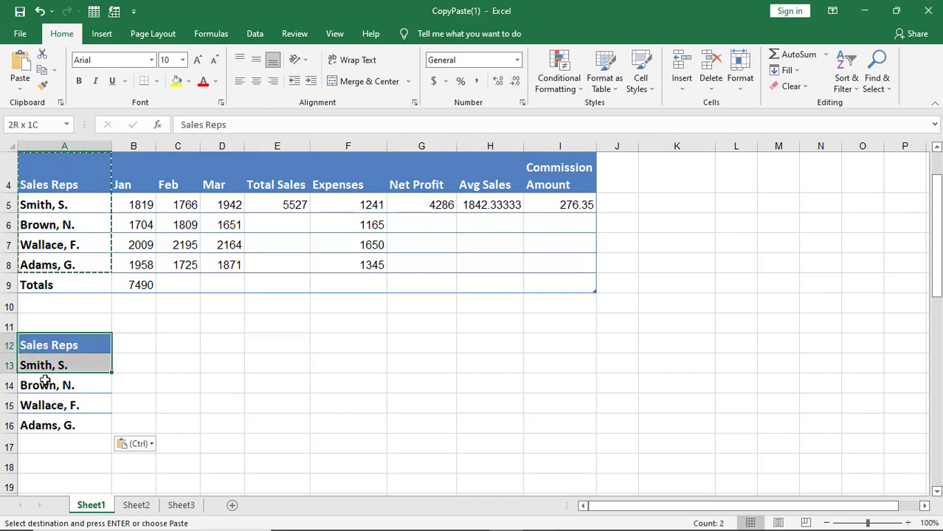
click(328, 457)
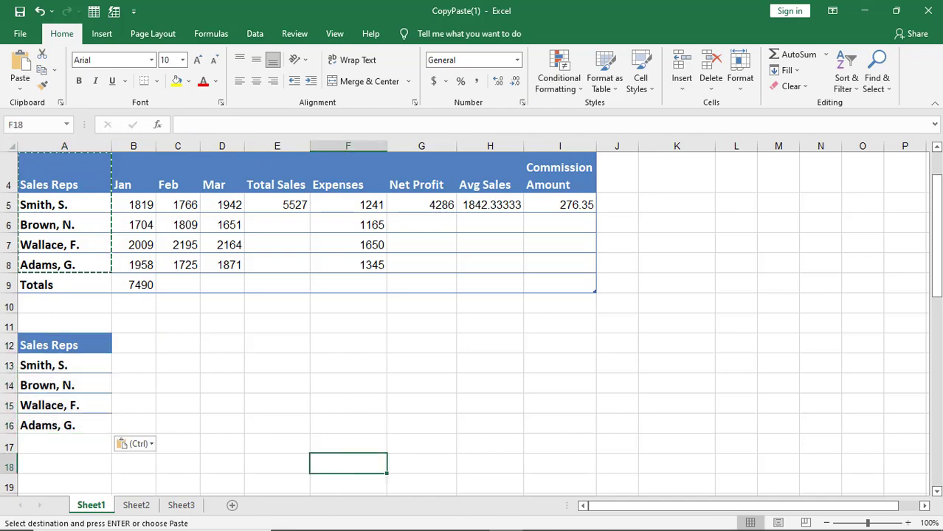
mouse_move(368, 523)
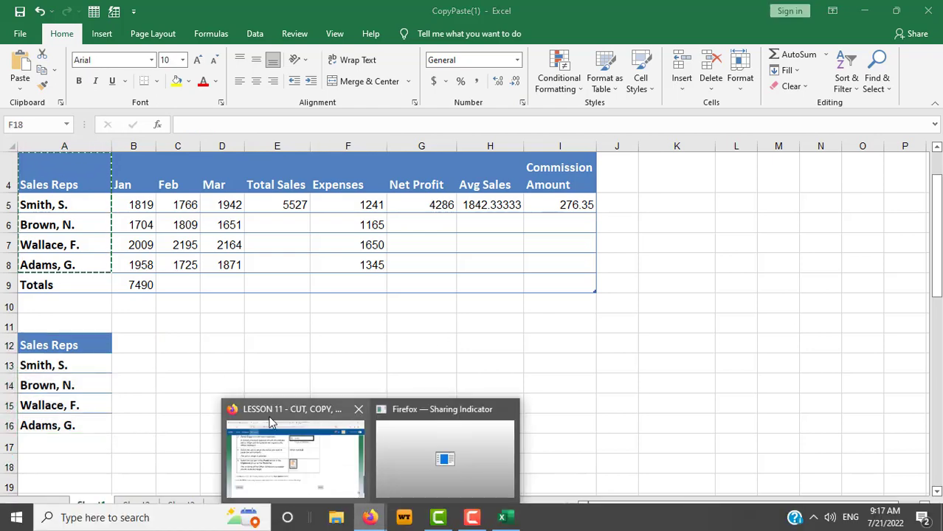
click(277, 443)
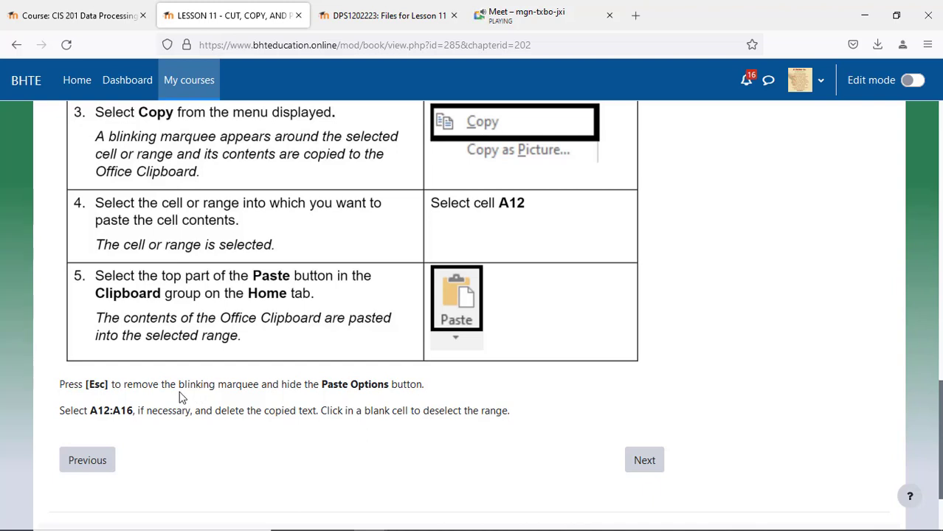
mouse_move(502, 530)
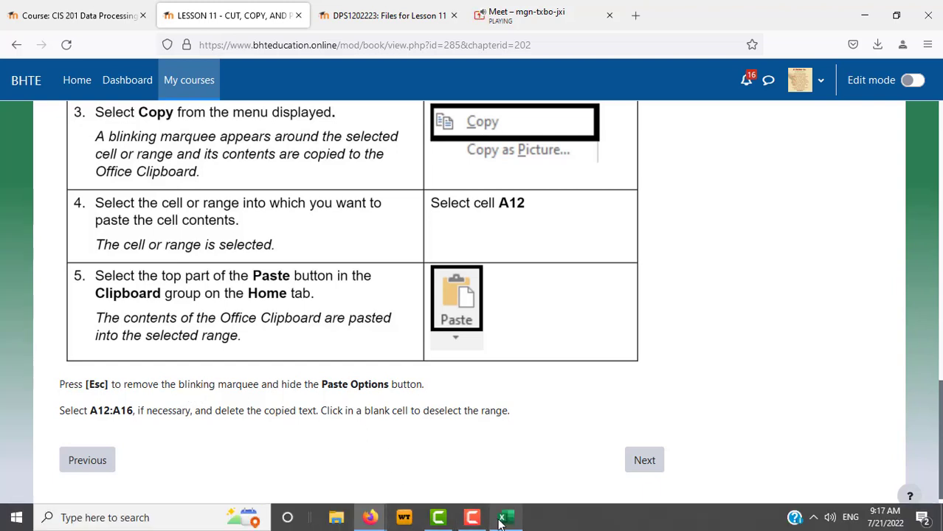
click(502, 520)
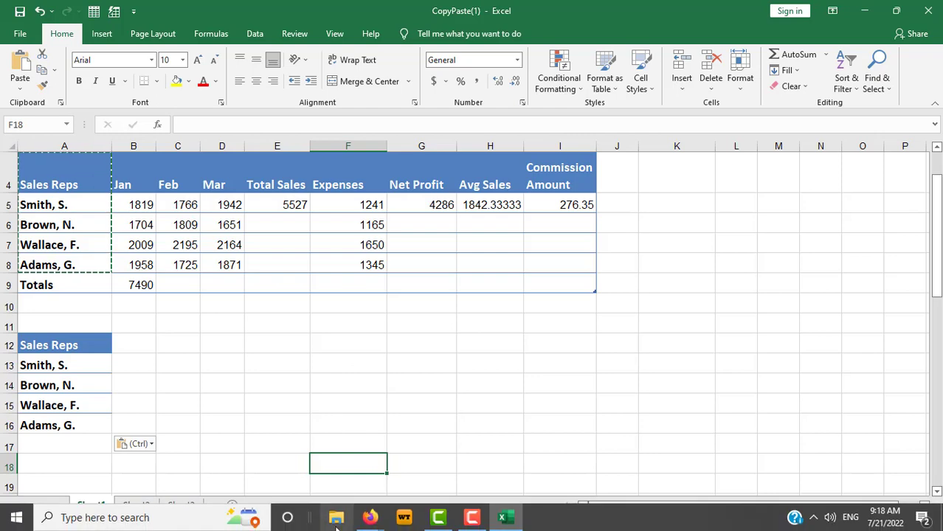
mouse_move(370, 517)
click(296, 454)
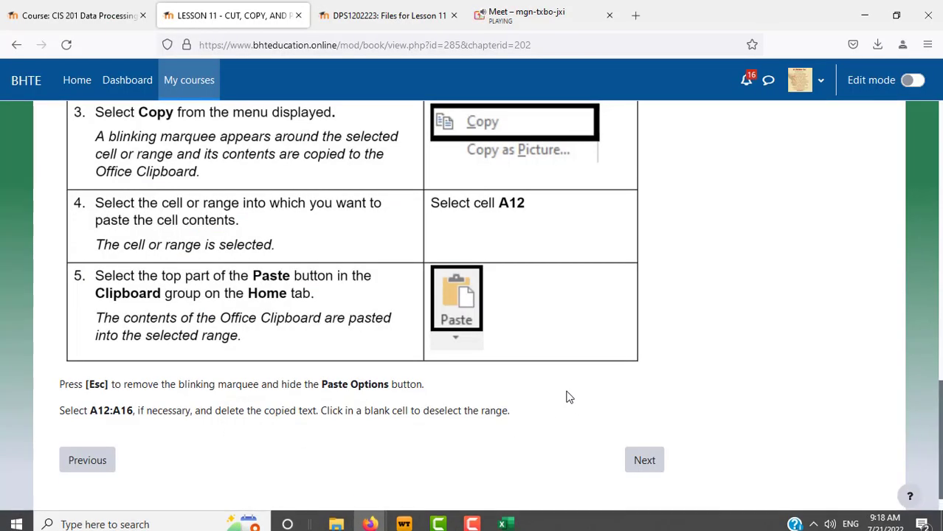
scroll(566, 393, up, 2)
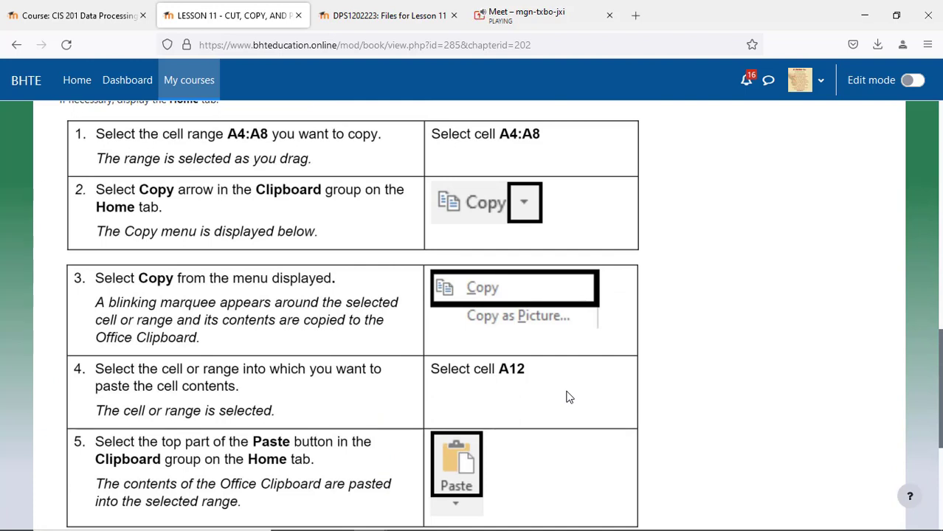
scroll(567, 396, down, 3)
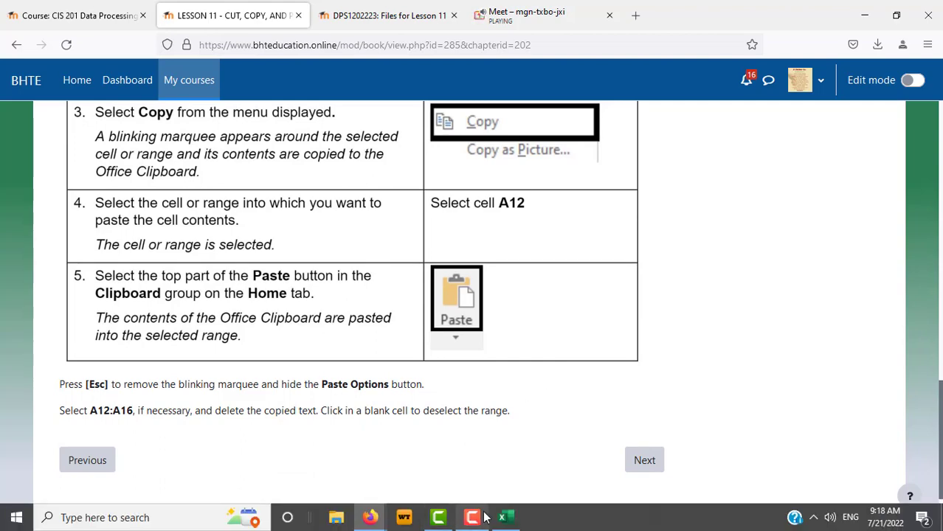
click(501, 517)
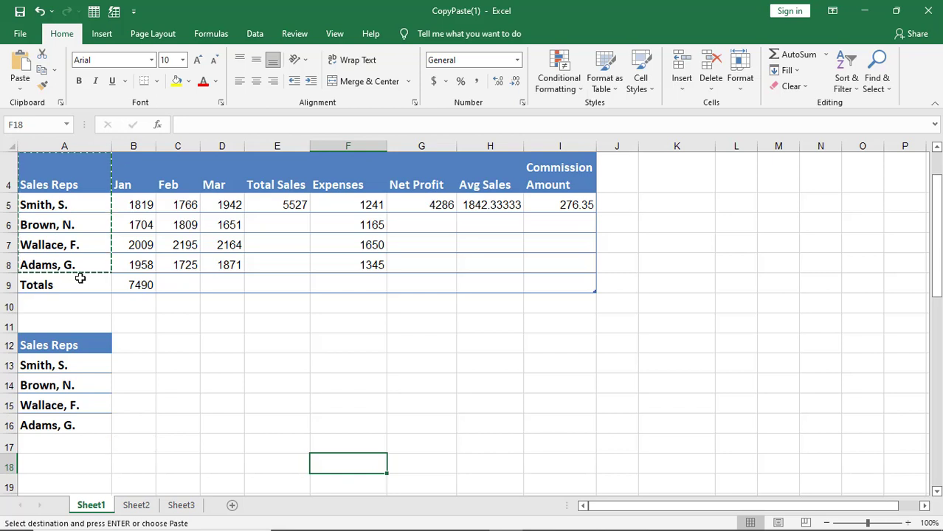
Clear the copy marquee around A4:A8 and check the lesson instructions.
key(Escape)
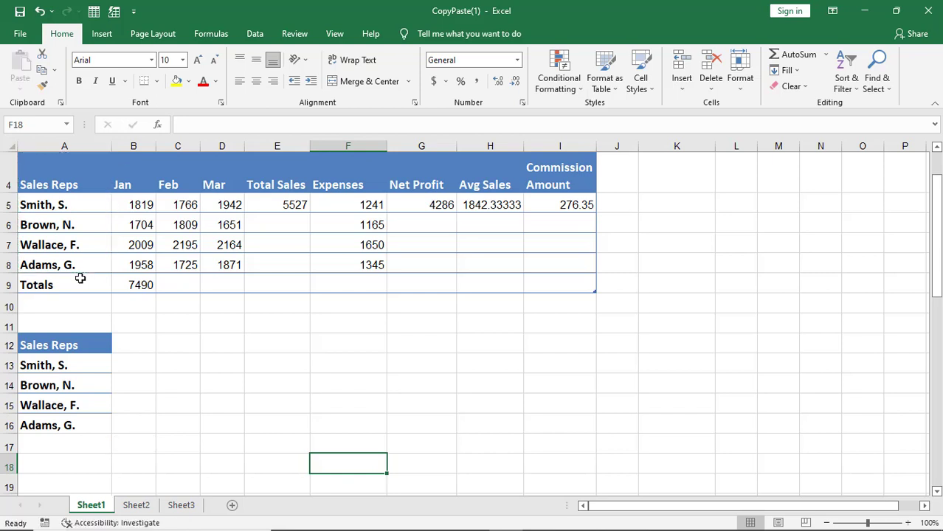
mouse_move(305, 528)
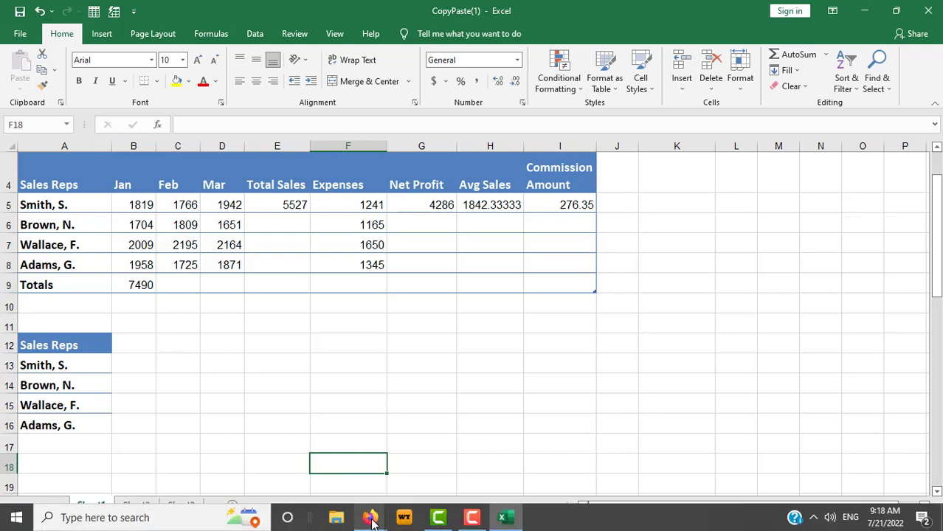
mouse_move(373, 520)
click(333, 476)
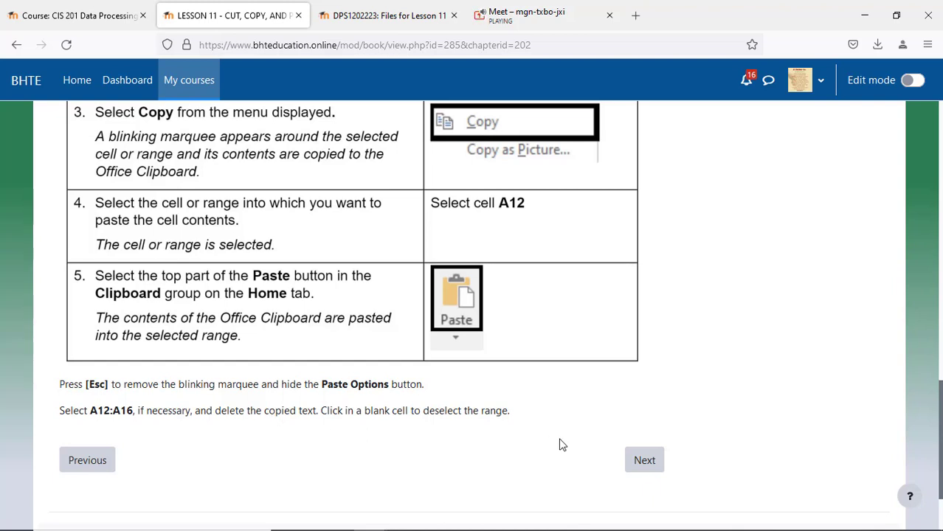
Select the pasted Sales Reps list in A12:A16, reviewing the lesson before returning to Excel.
click(506, 519)
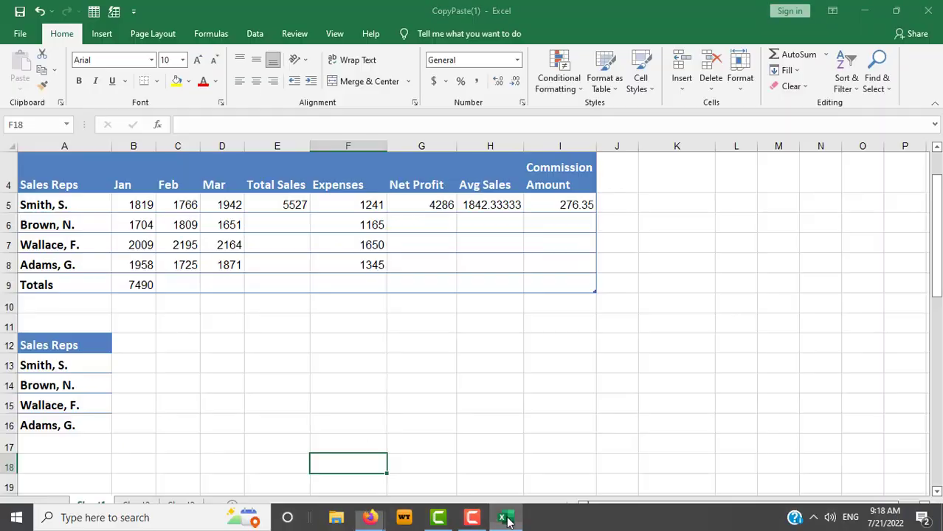
drag(65, 343, 67, 425)
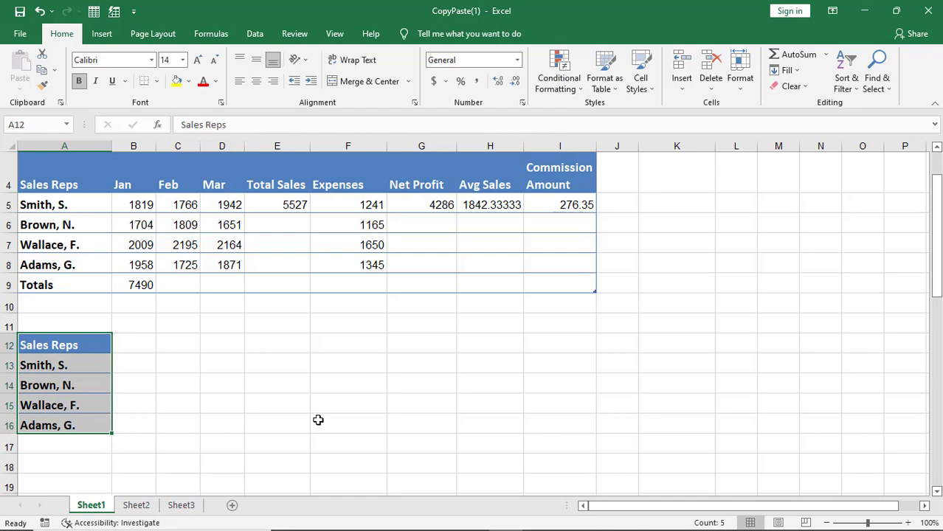
click(370, 518)
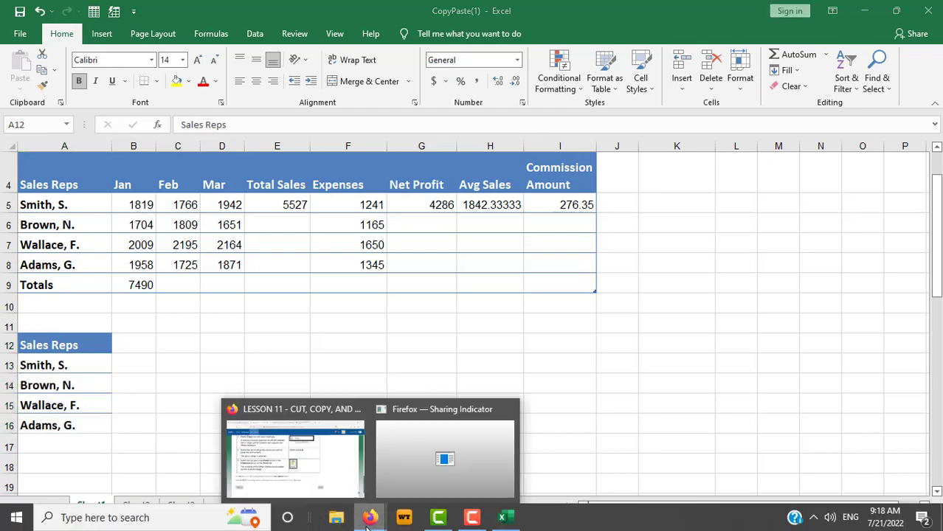
click(330, 479)
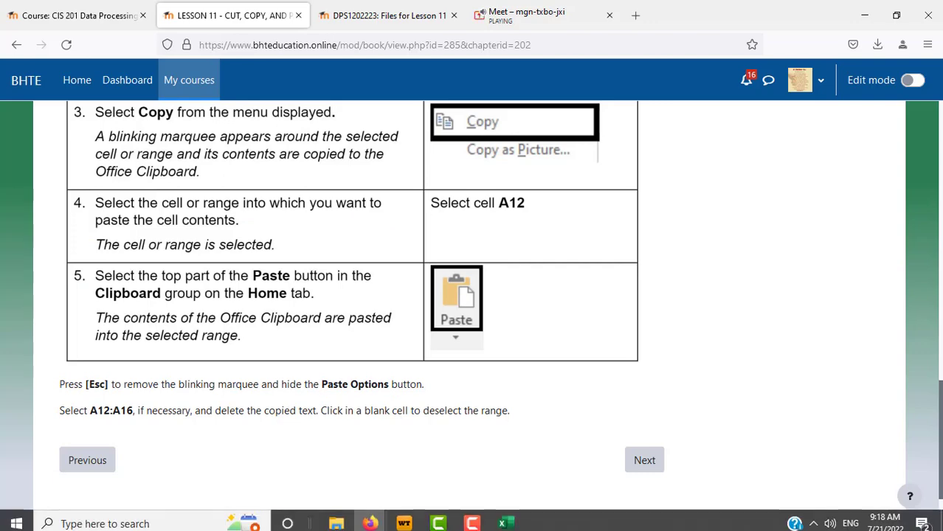
click(514, 525)
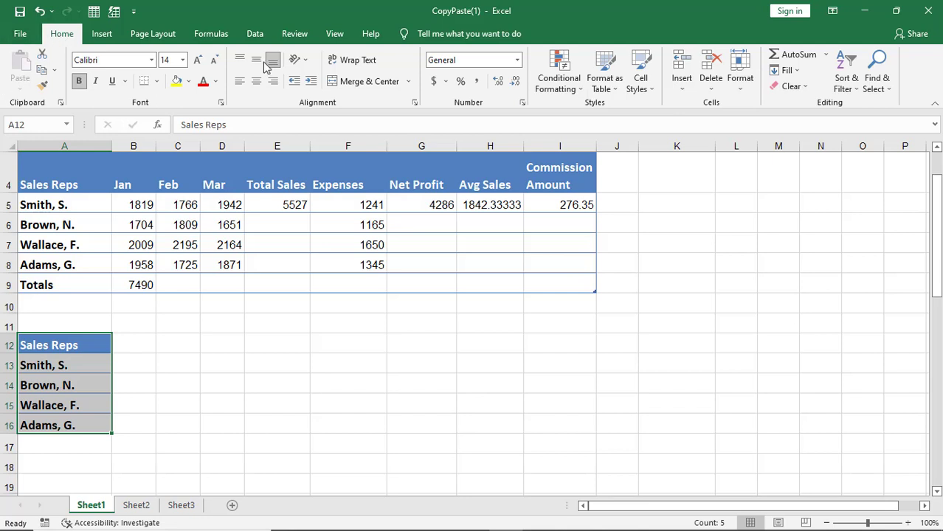
Look through the Delete and Clear menus on the Home tab without applying either.
click(711, 87)
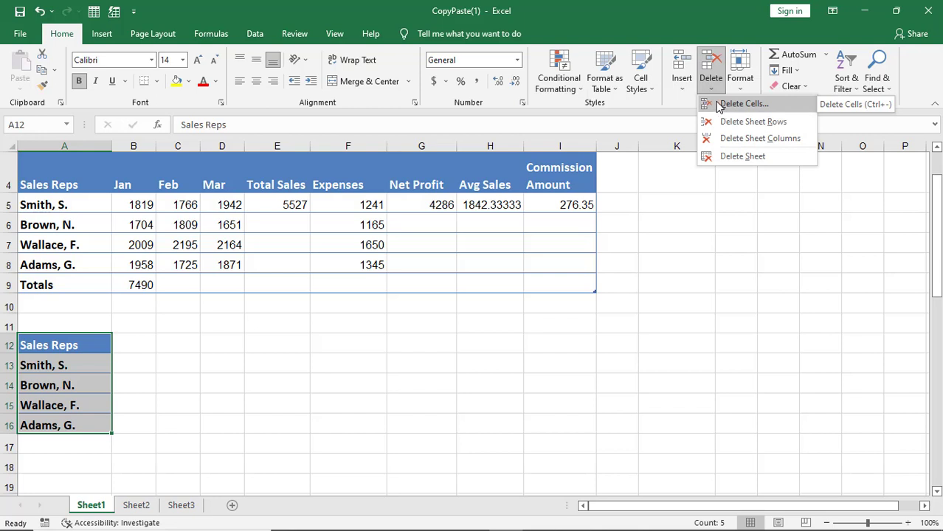
click(684, 104)
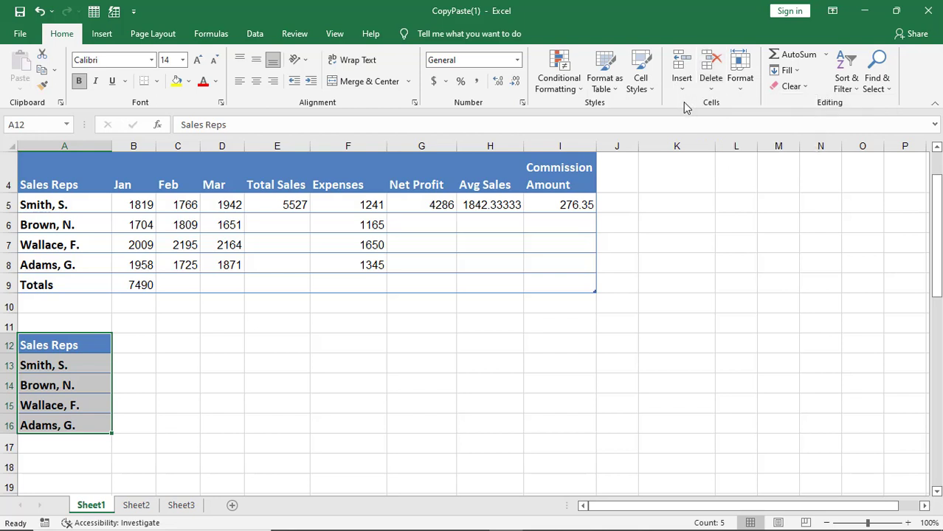
click(803, 87)
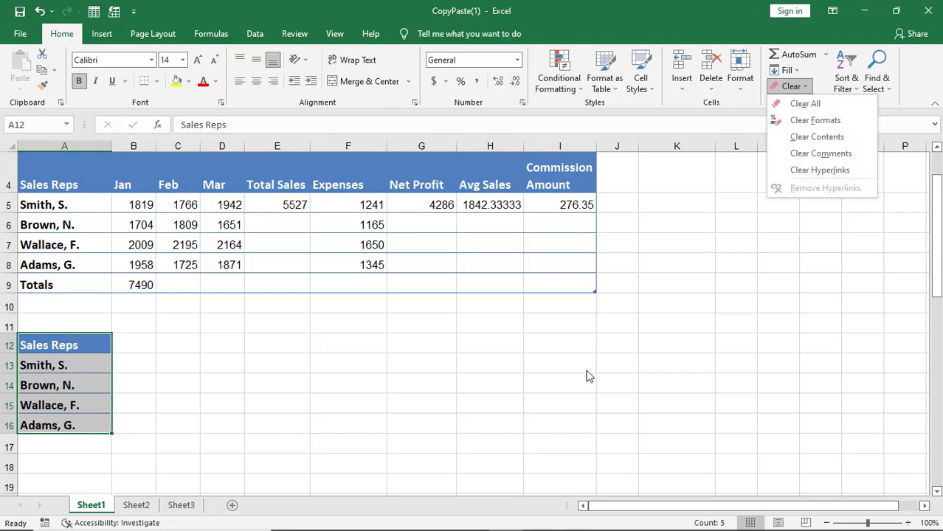
click(570, 384)
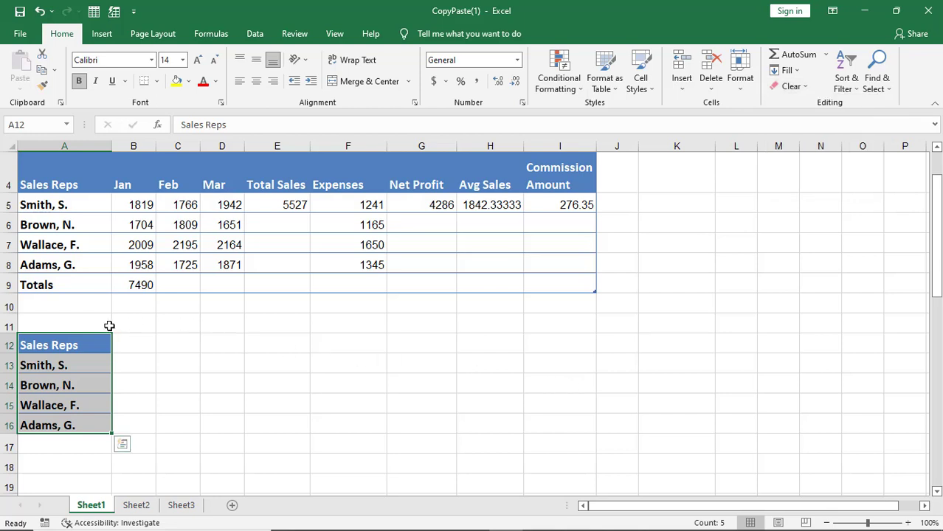
scroll(94, 356, down, 2)
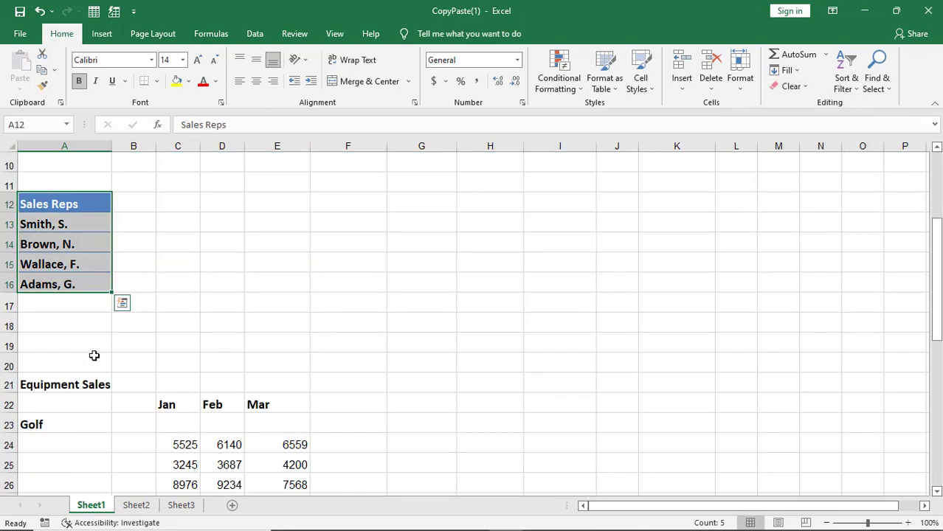
scroll(94, 356, down, 3)
scroll(93, 355, up, 4)
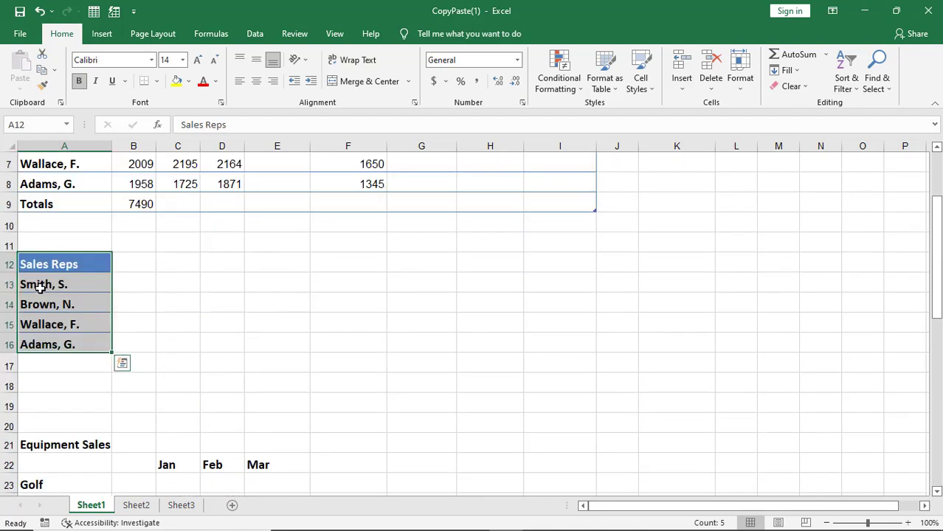
Dismiss the paste options marker and use Clear All on A12:A16.
key(Escape)
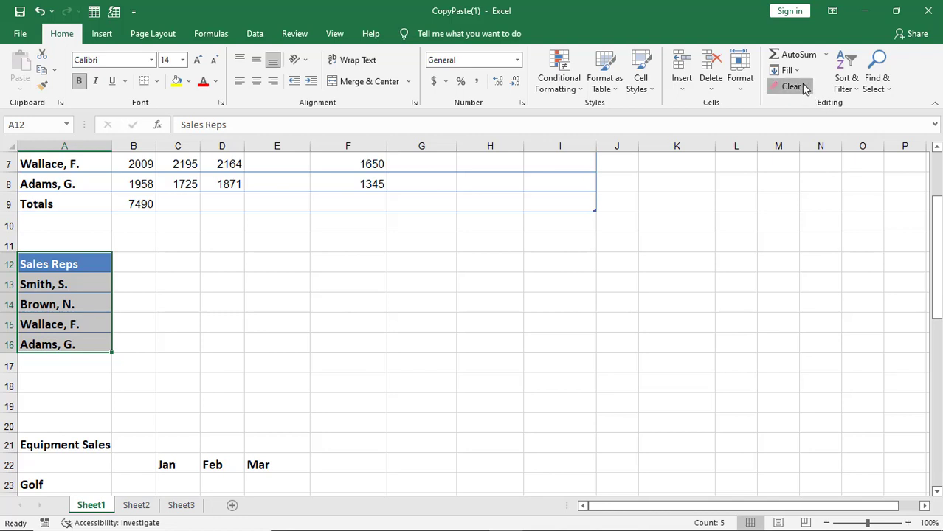
click(791, 86)
click(805, 104)
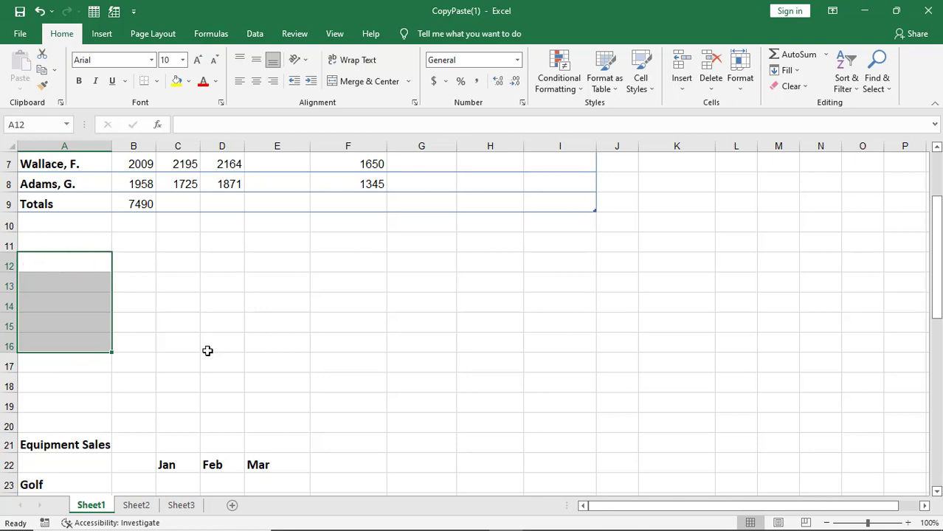
Undo the clear, then delete A12:A16 with Shift cells up, moving Equipment Sales to A16.
click(40, 11)
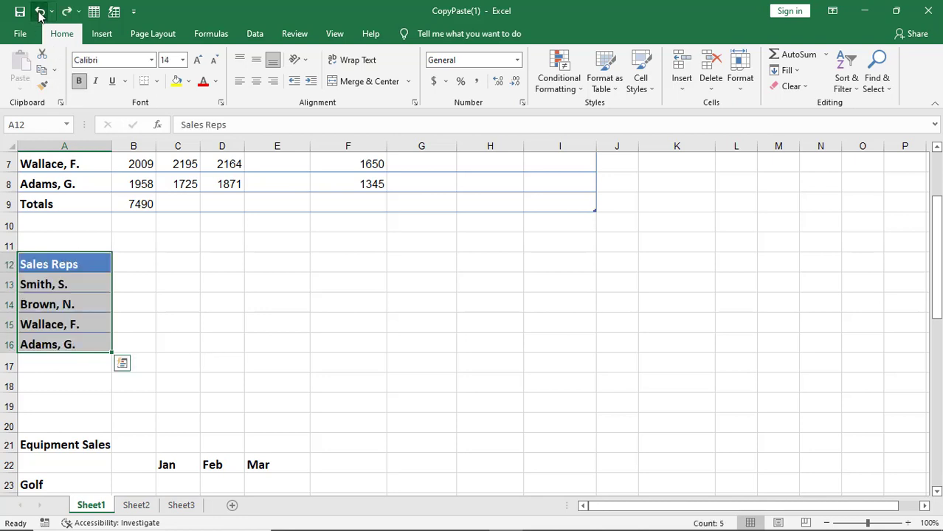
click(718, 88)
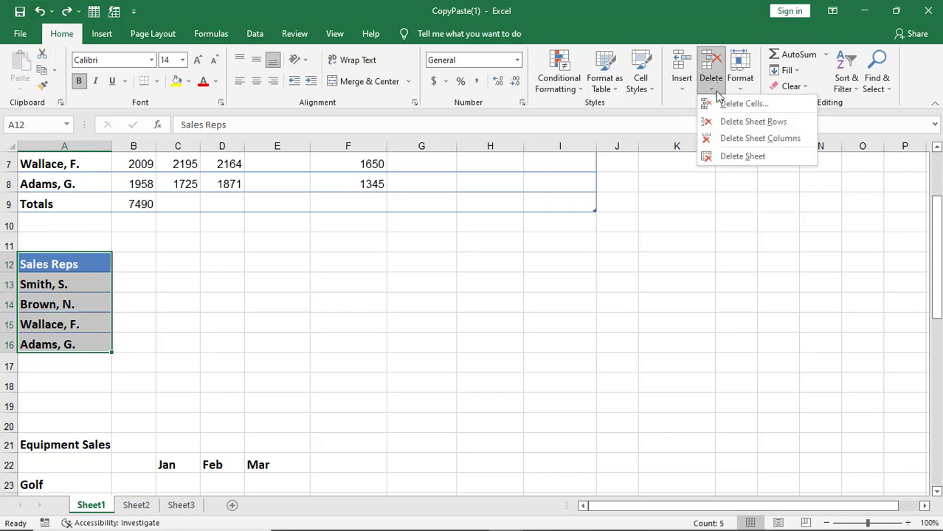
click(726, 105)
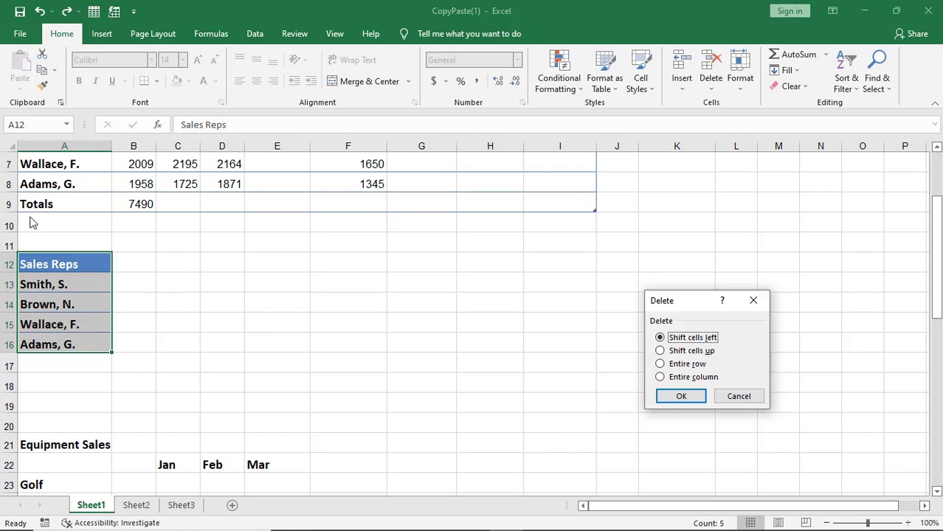
click(660, 352)
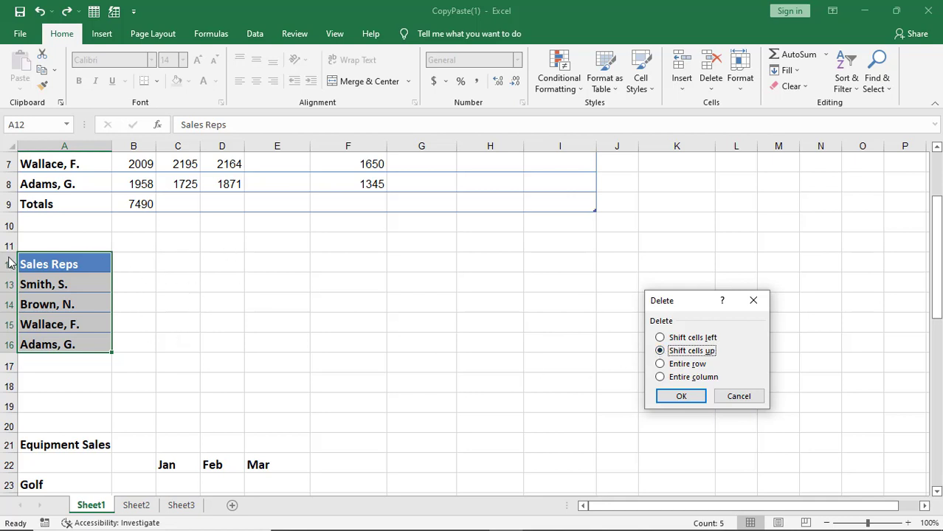
click(661, 337)
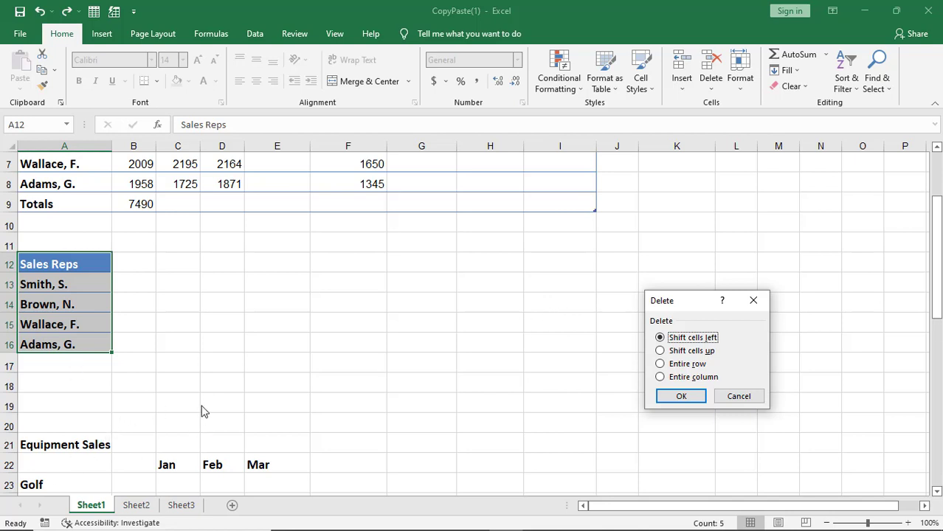
click(660, 351)
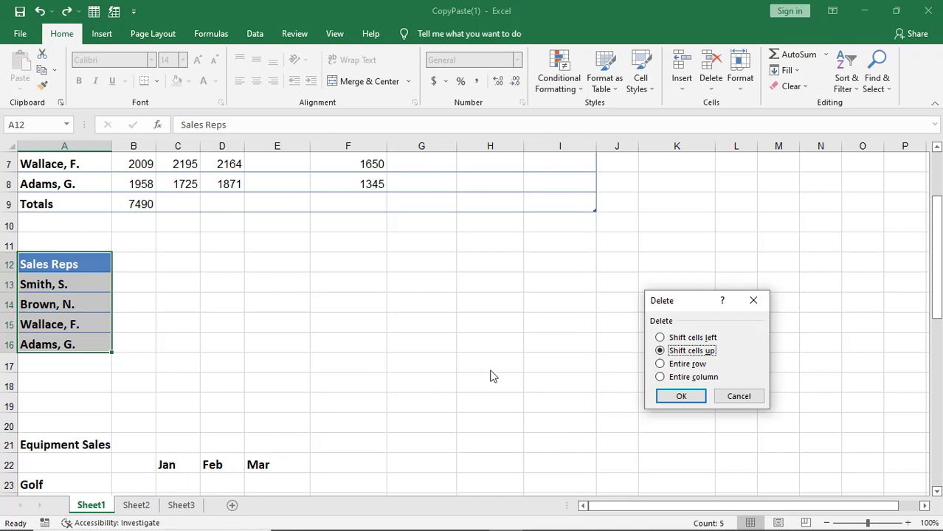
click(676, 398)
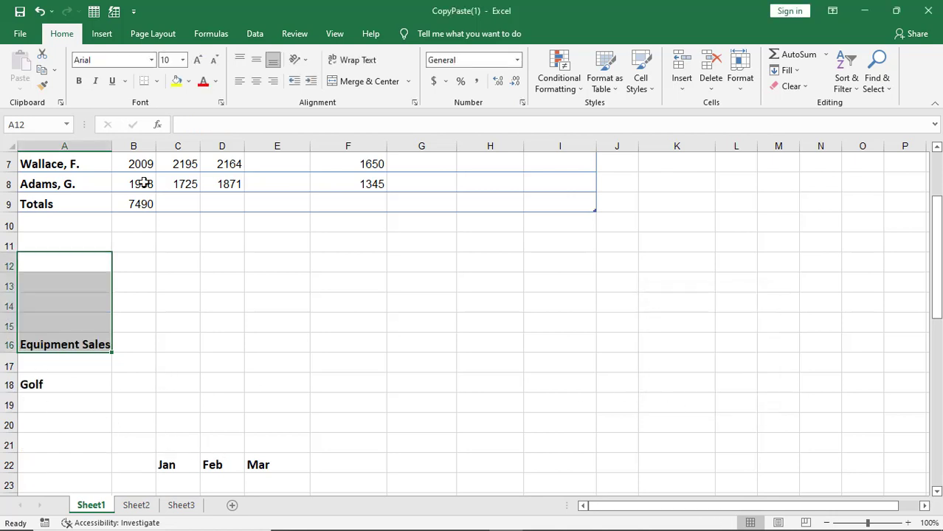
Undo the upward shift, delete A12:A16 with Shift cells left, then deselect by clicking H16.
click(40, 12)
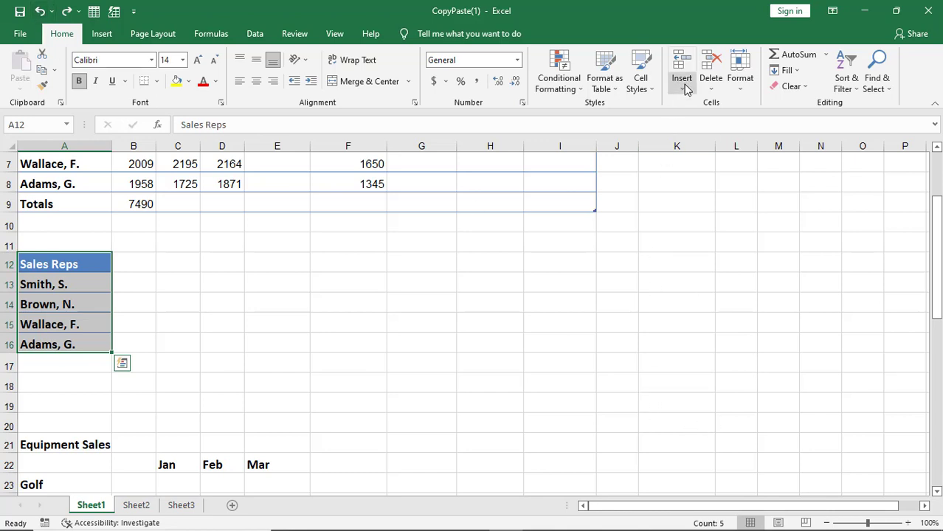
click(713, 94)
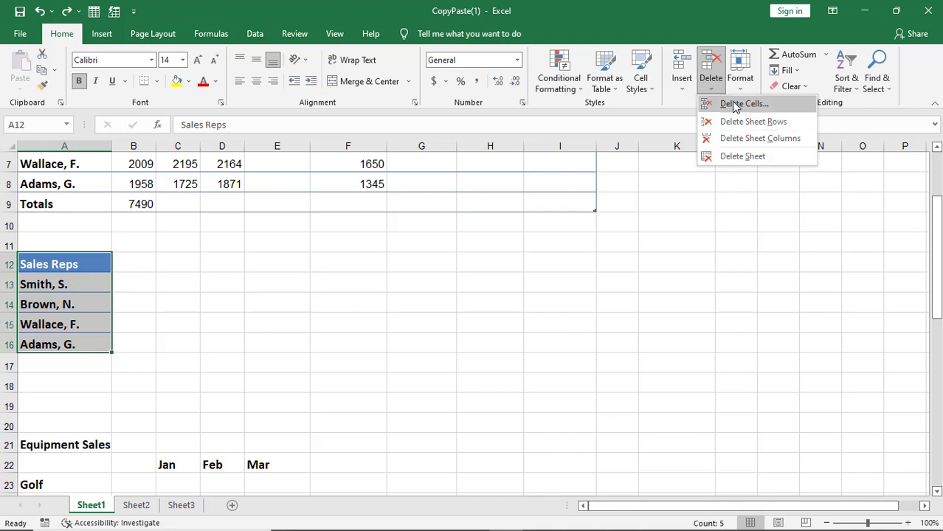
click(735, 104)
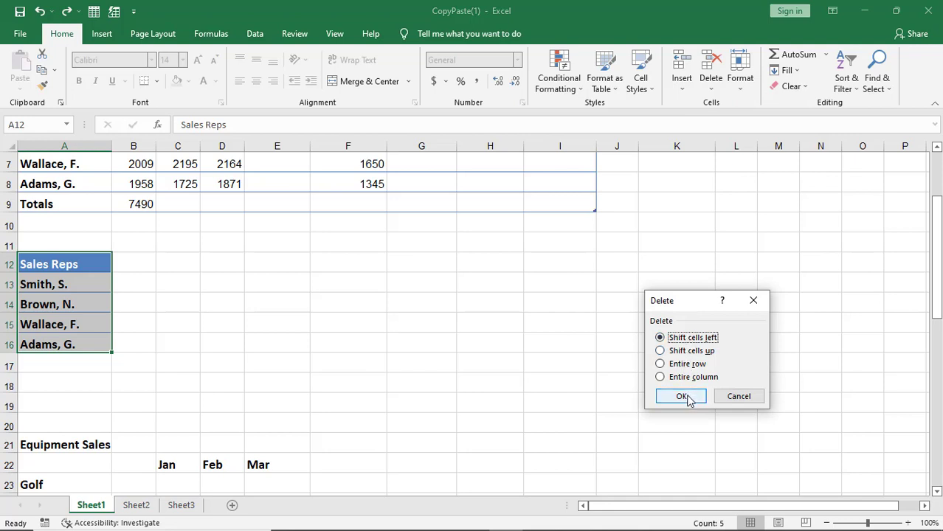
click(682, 397)
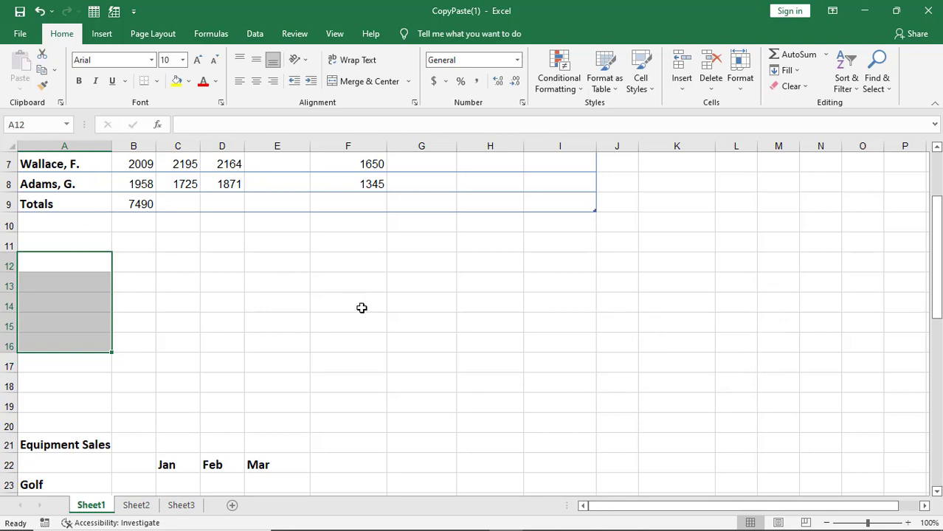
drag(419, 263, 451, 325)
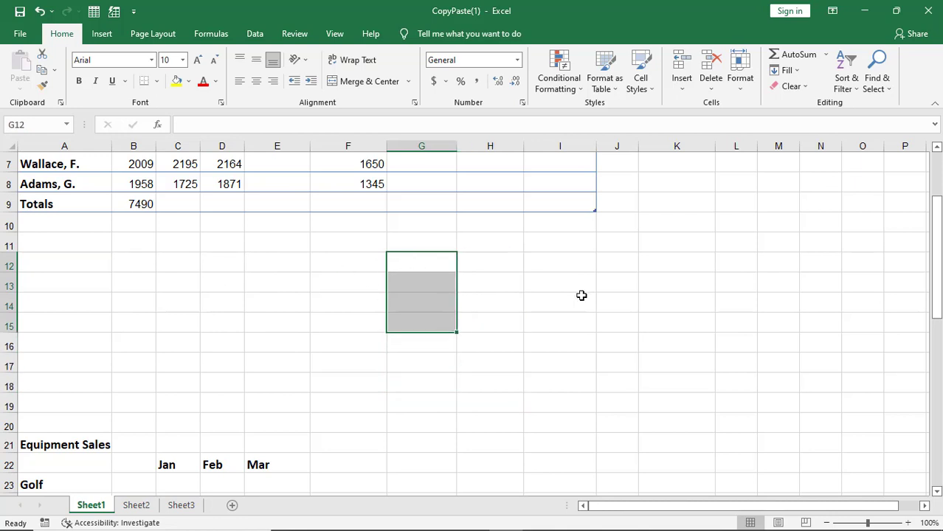
click(505, 345)
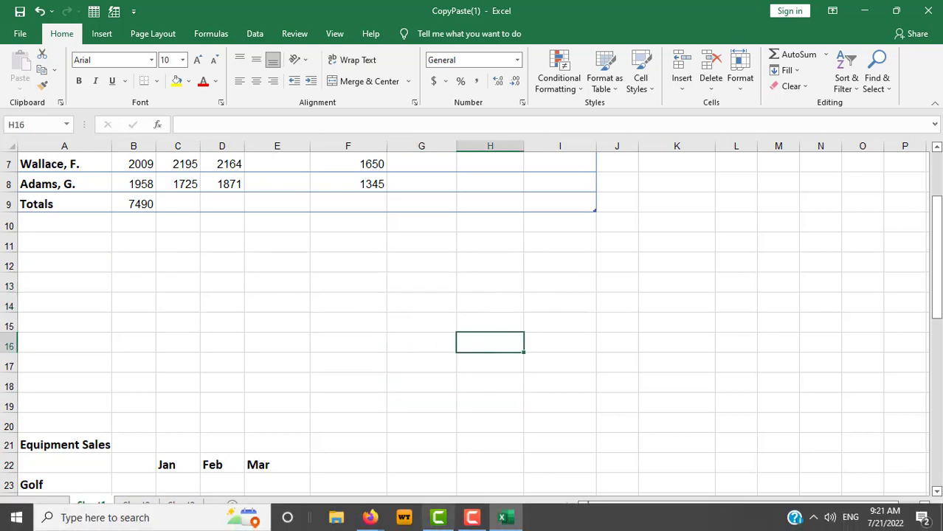
Advance the Lesson 11 book to 11.2 Cutting Data, scroll to its steps, then return to the workbook.
mouse_move(369, 517)
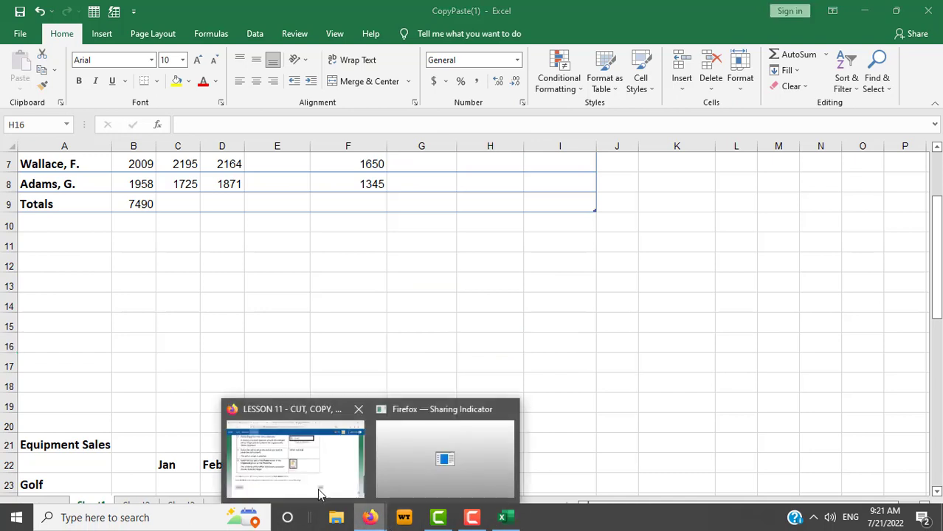
click(317, 492)
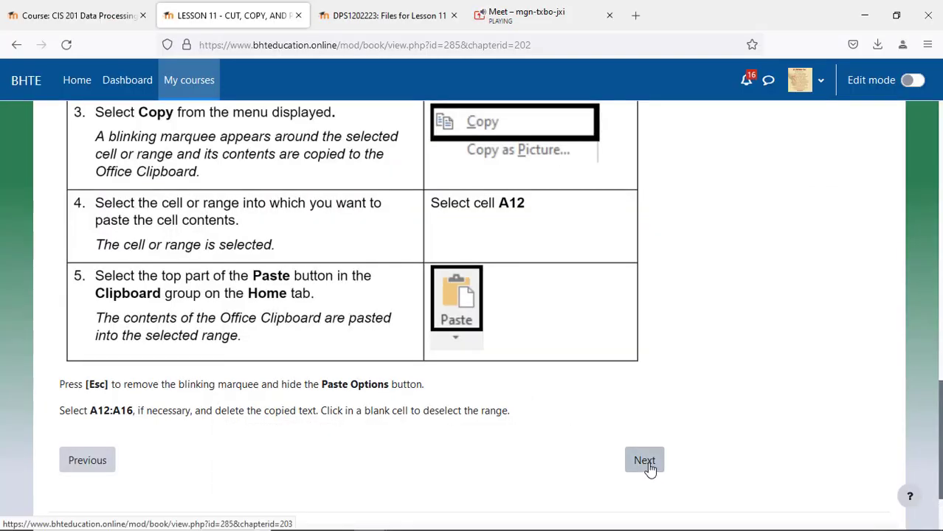
click(647, 467)
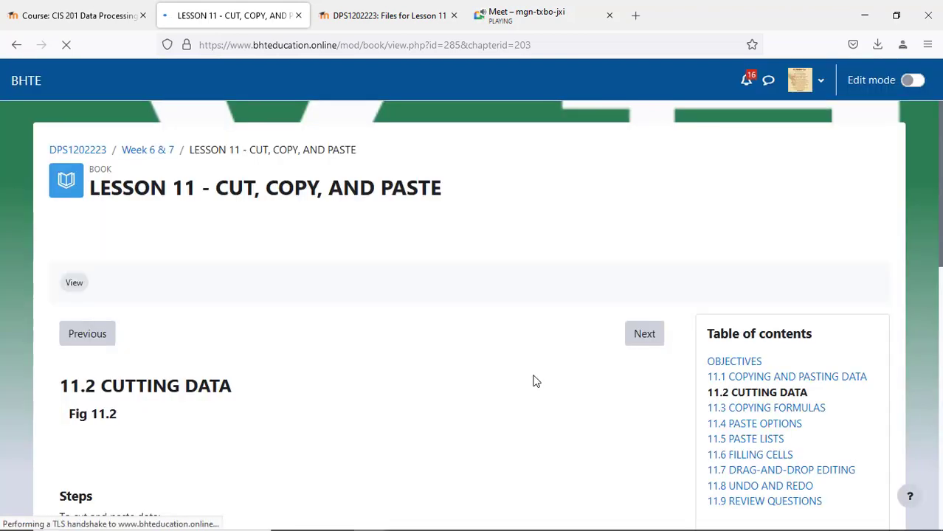
scroll(532, 378, down, 3)
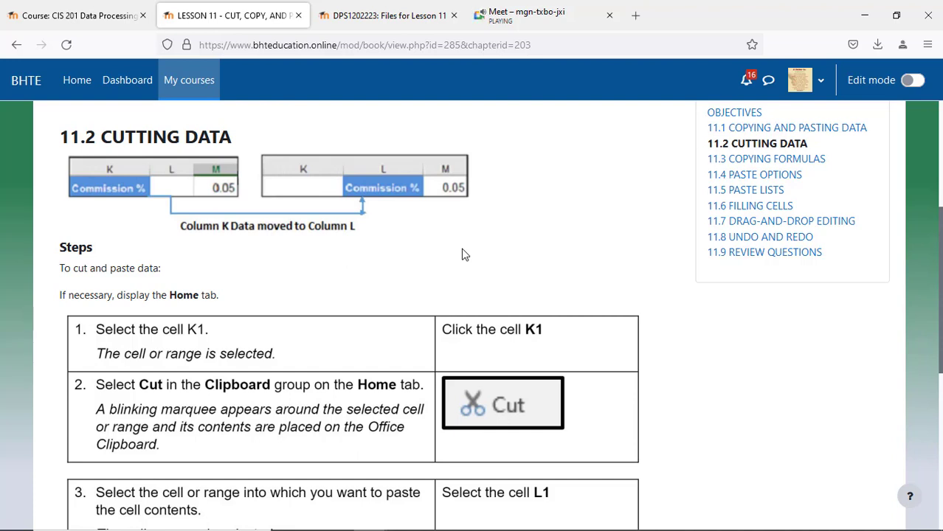
scroll(465, 255, down, 2)
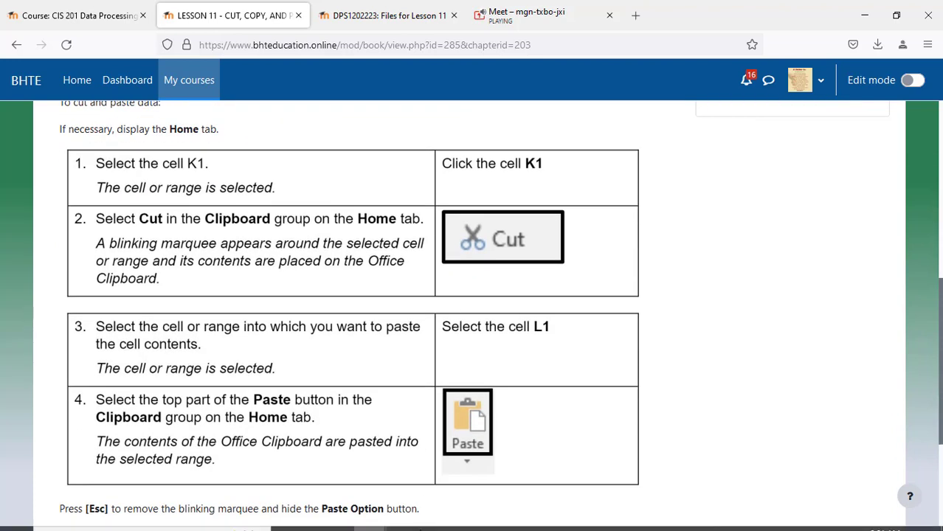
click(509, 520)
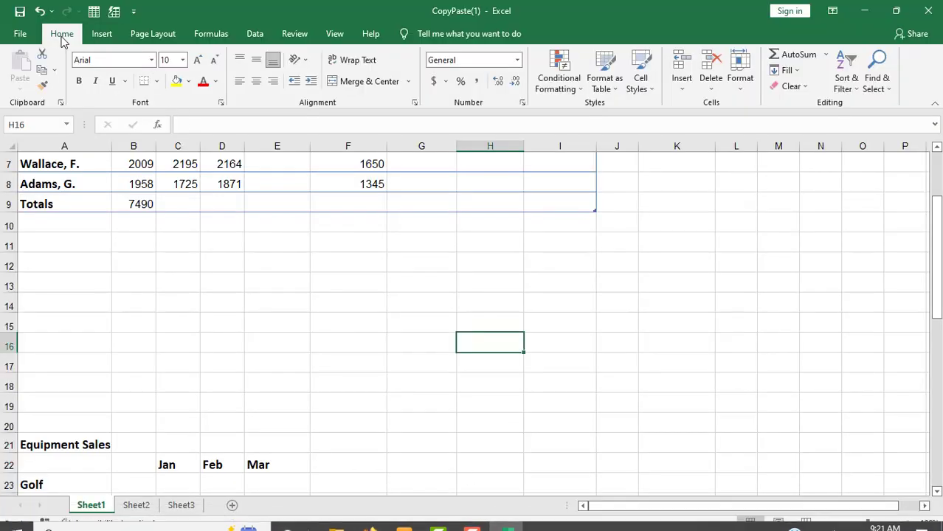
click(104, 36)
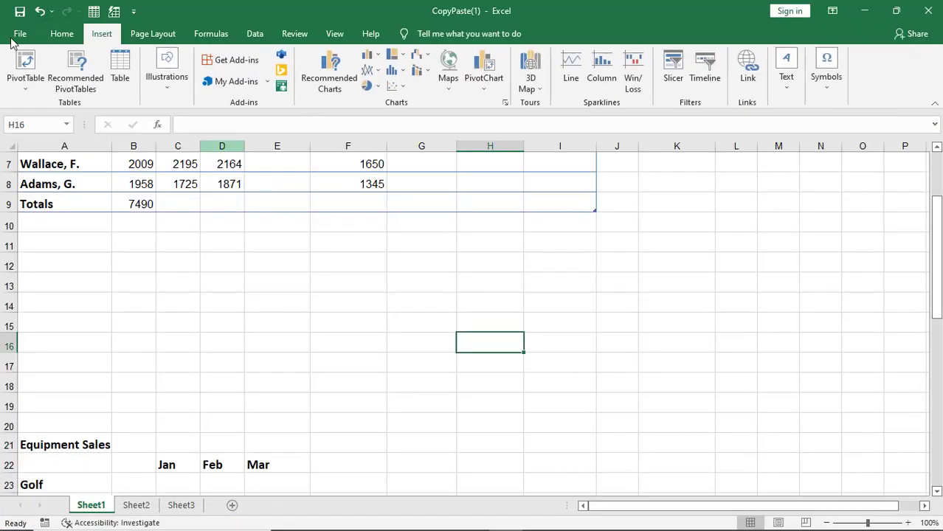
click(58, 35)
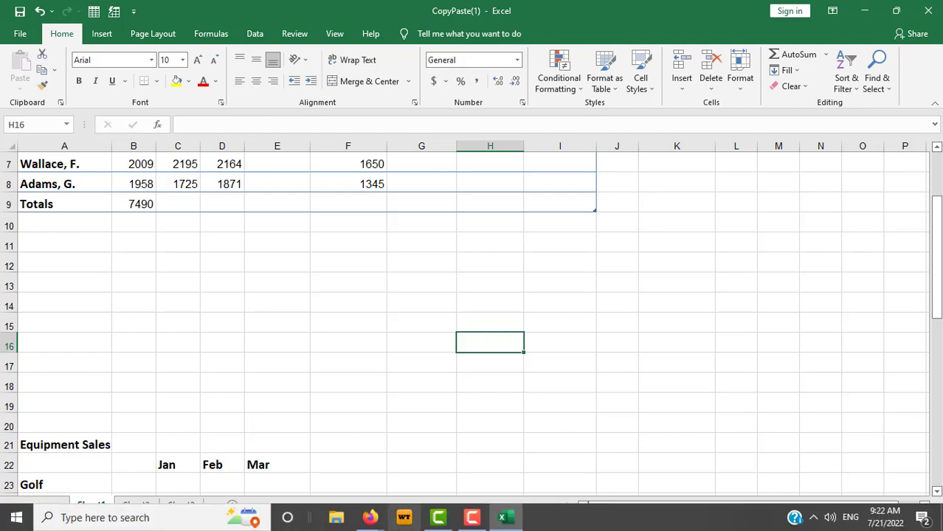
click(362, 522)
click(333, 472)
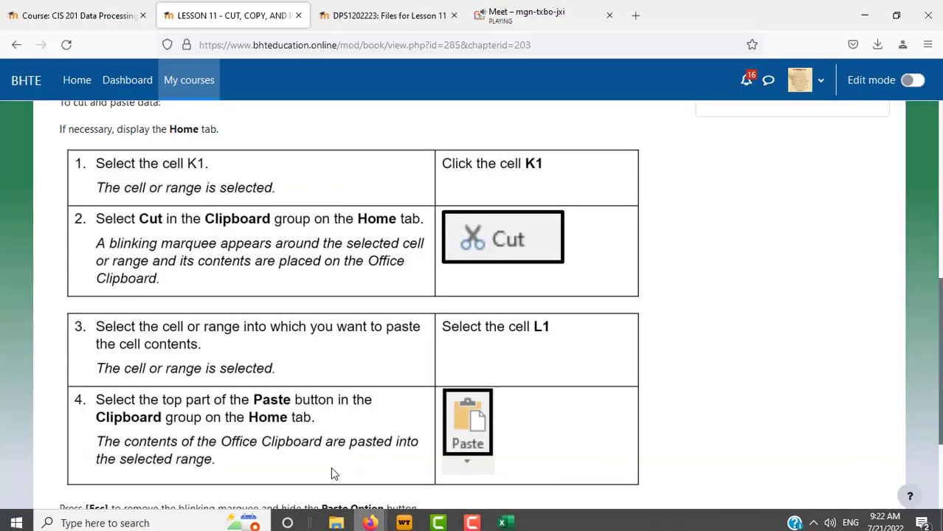
scroll(683, 310, down, 2)
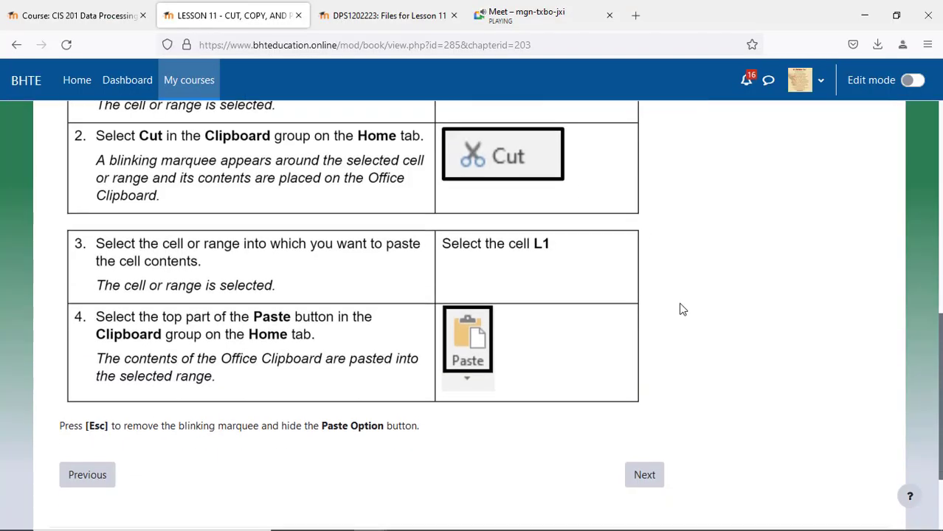
mouse_move(520, 526)
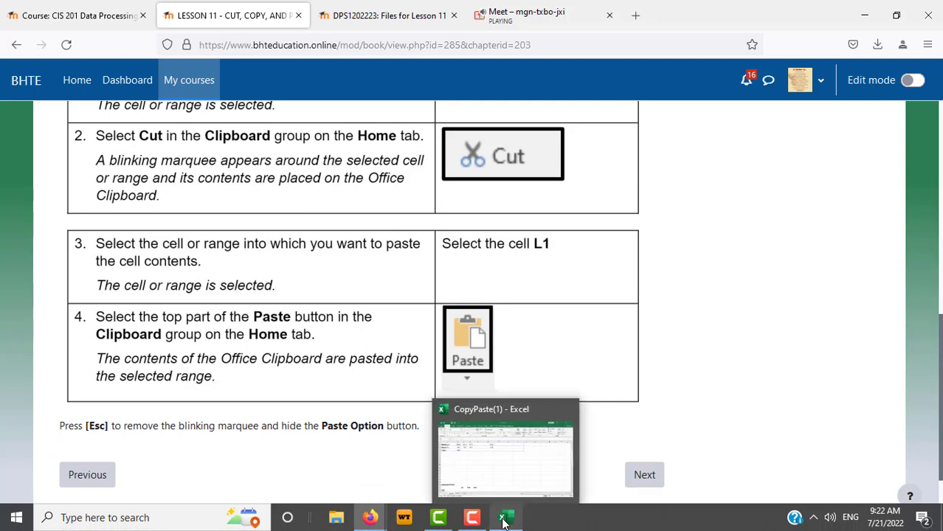
click(504, 522)
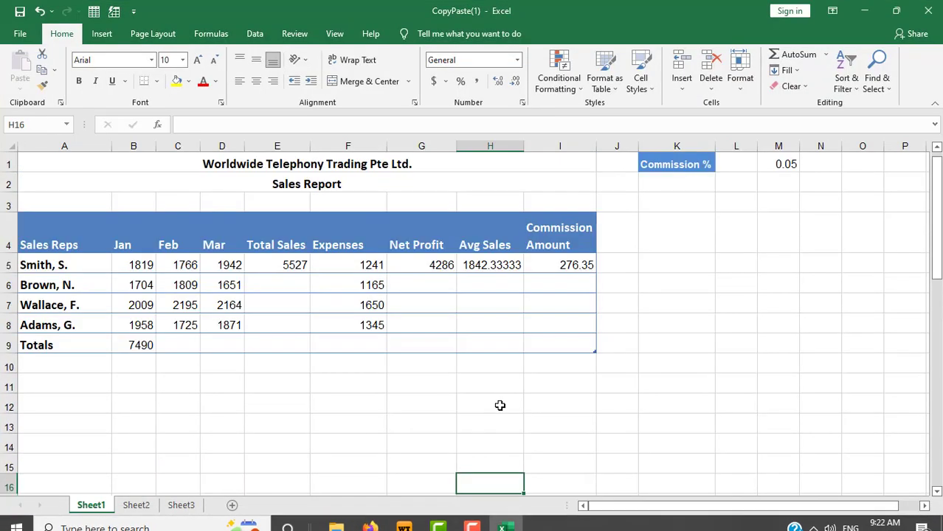
Cut the Commission % label from K1 and paste it into L1.
click(677, 163)
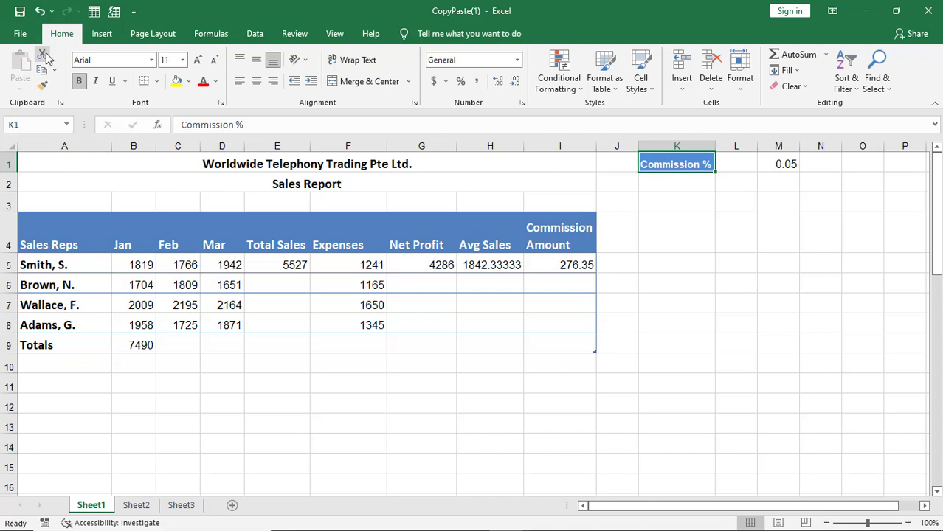
right_click(663, 169)
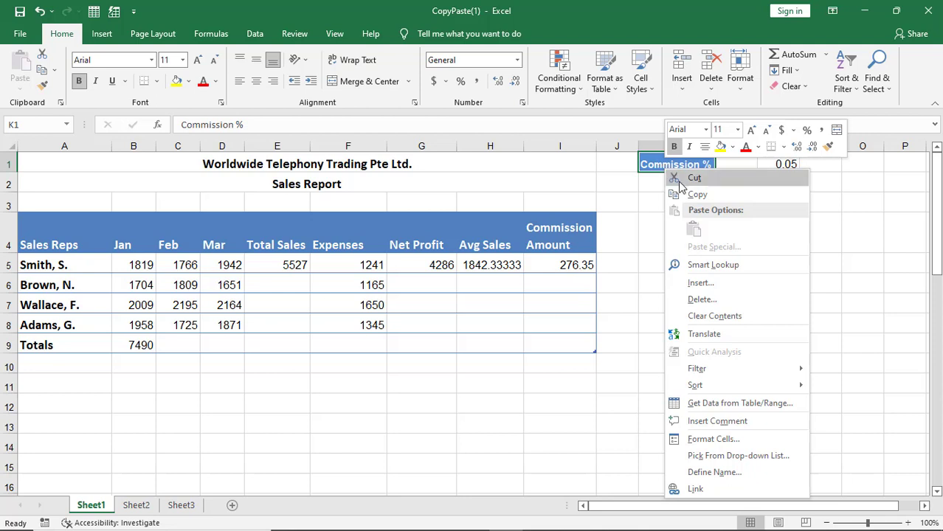
click(693, 179)
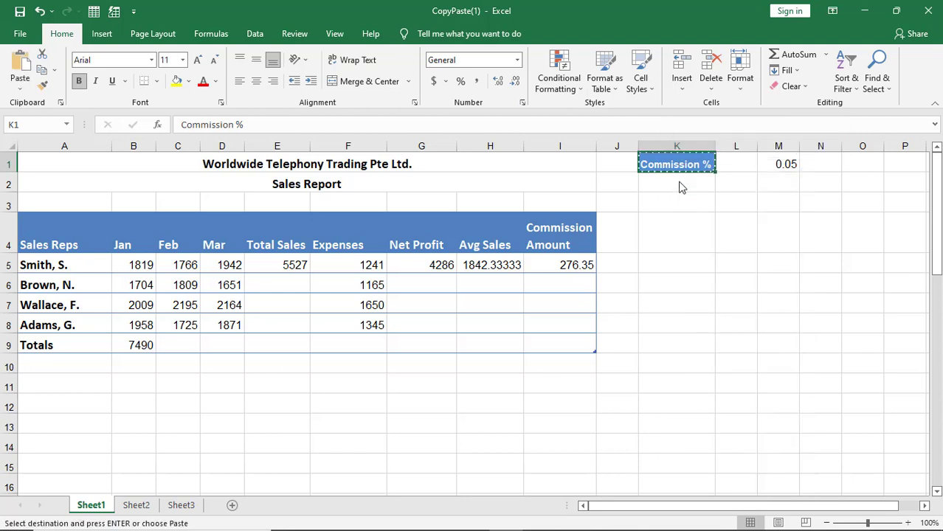
click(743, 163)
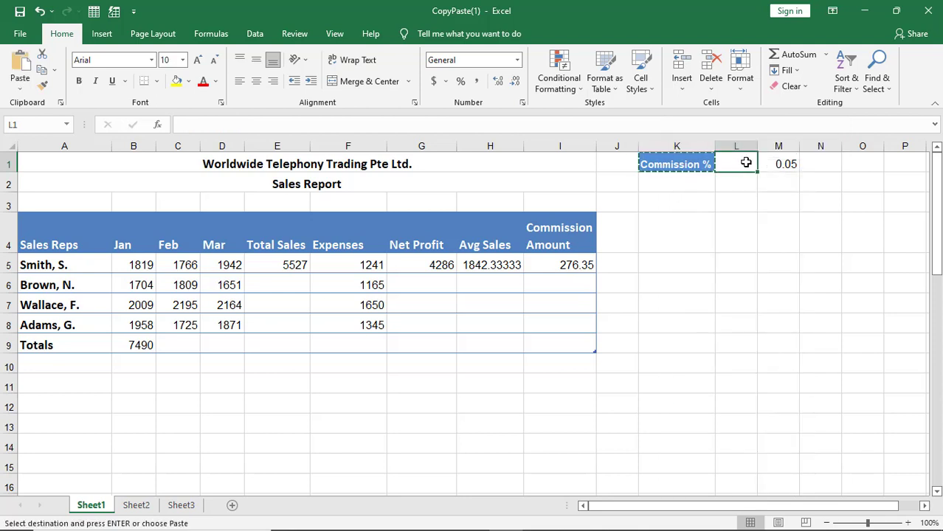
right_click(736, 158)
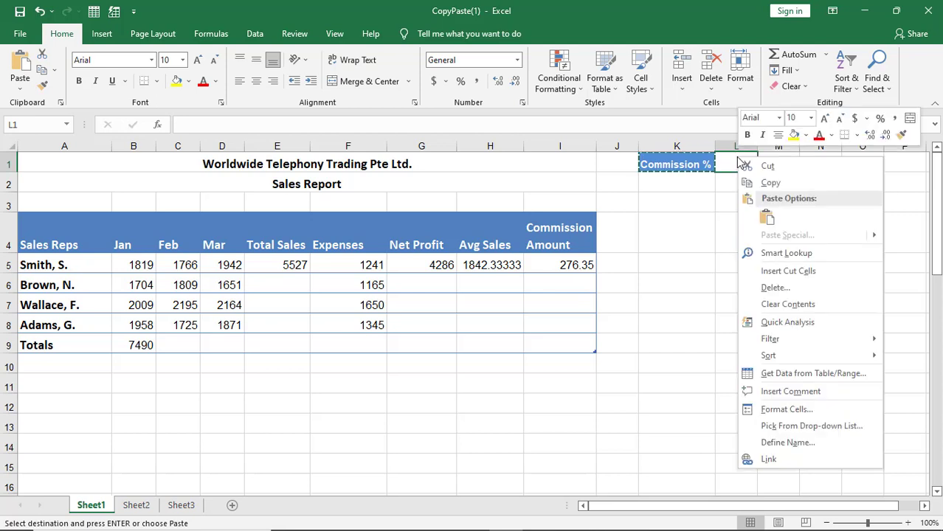
click(766, 216)
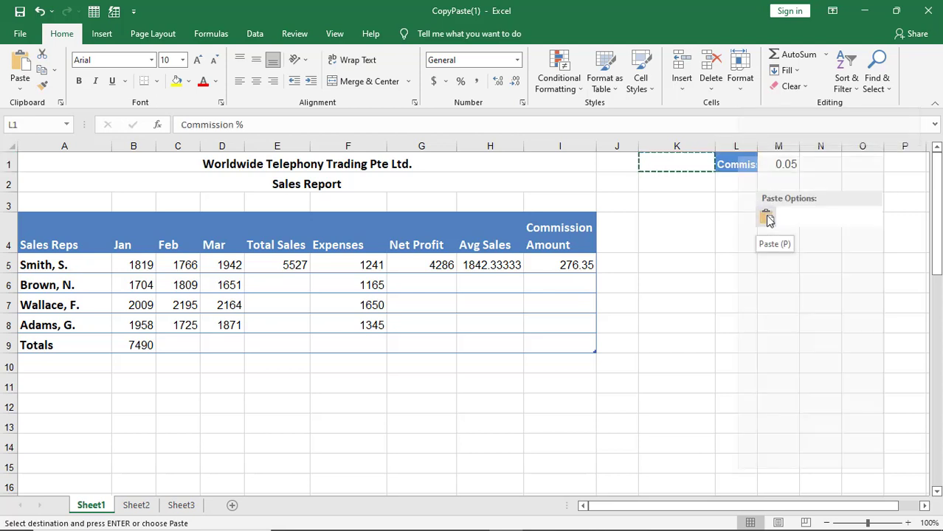
Verify K1 is now empty and L1 holds Commission %.
click(709, 361)
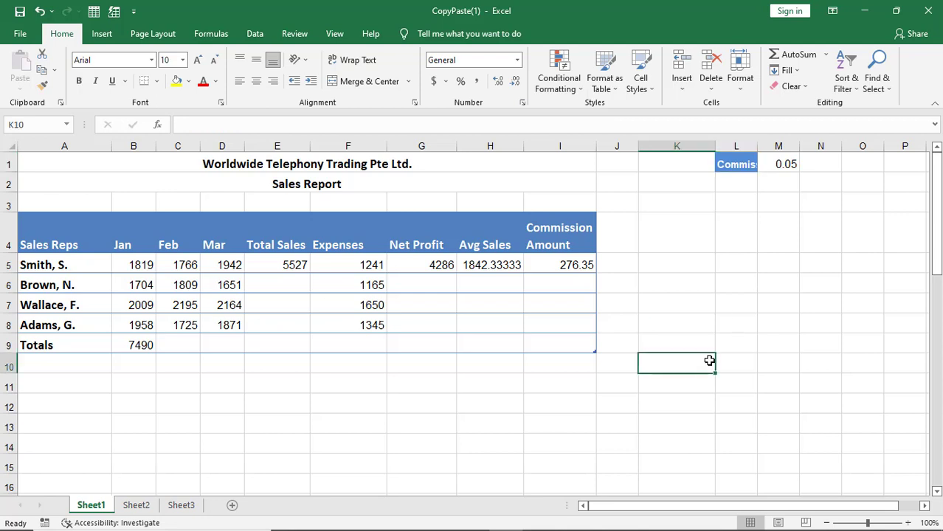
click(678, 163)
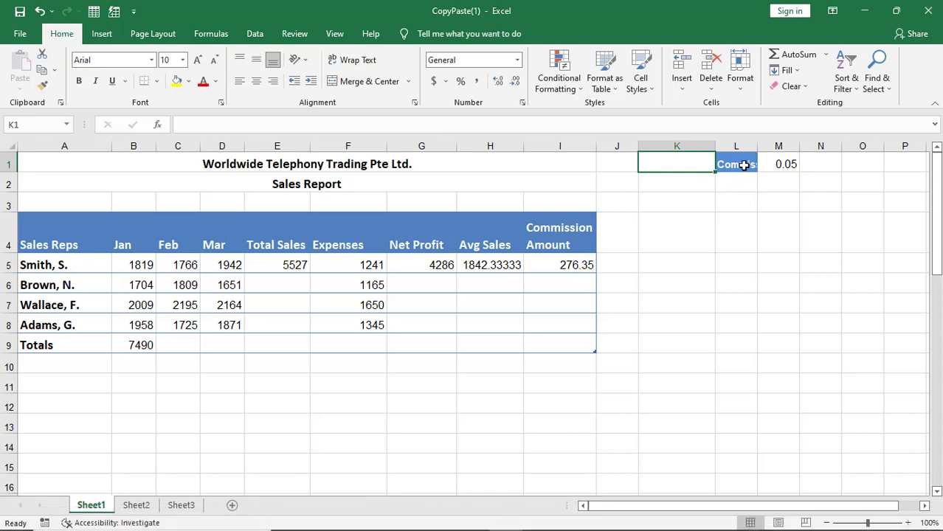
click(729, 164)
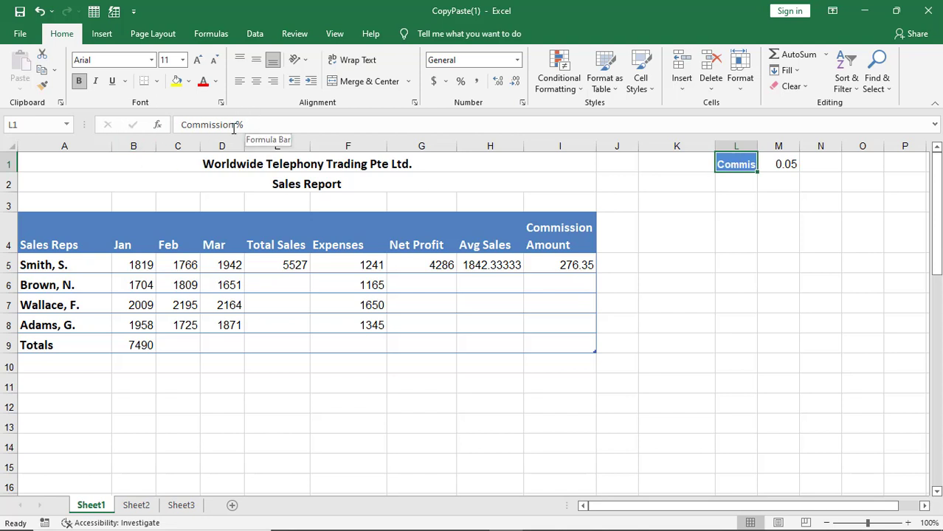
Advance to chapter 11.3 Copying Formulas, read through its steps, and return to the CopyPaste workbook.
mouse_move(222, 527)
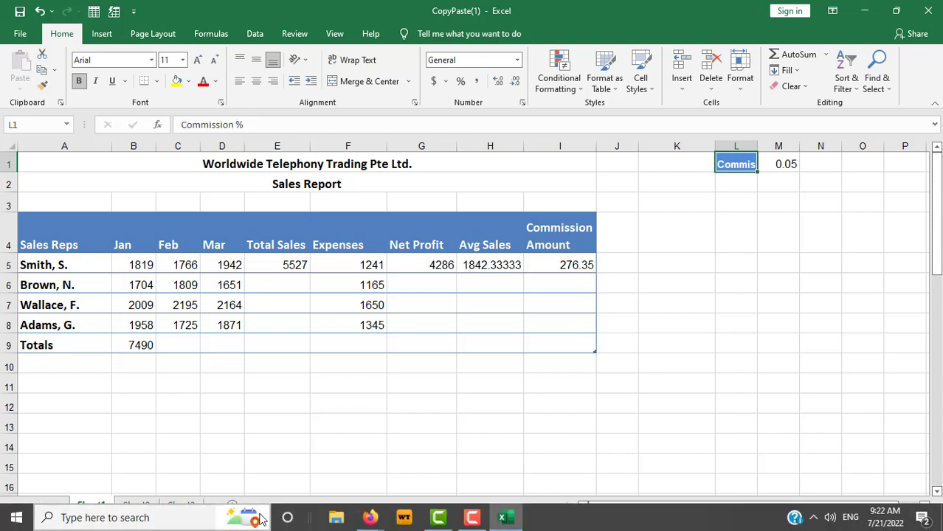
mouse_move(370, 520)
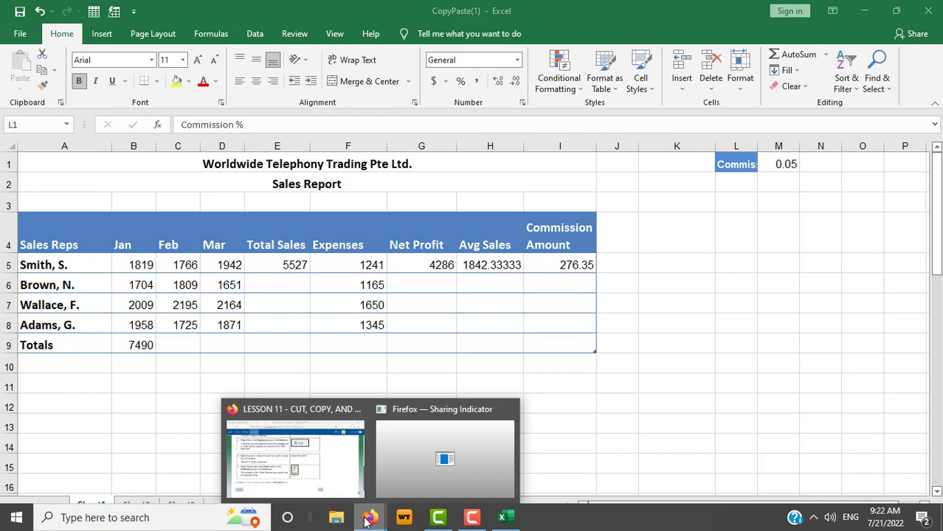
click(311, 479)
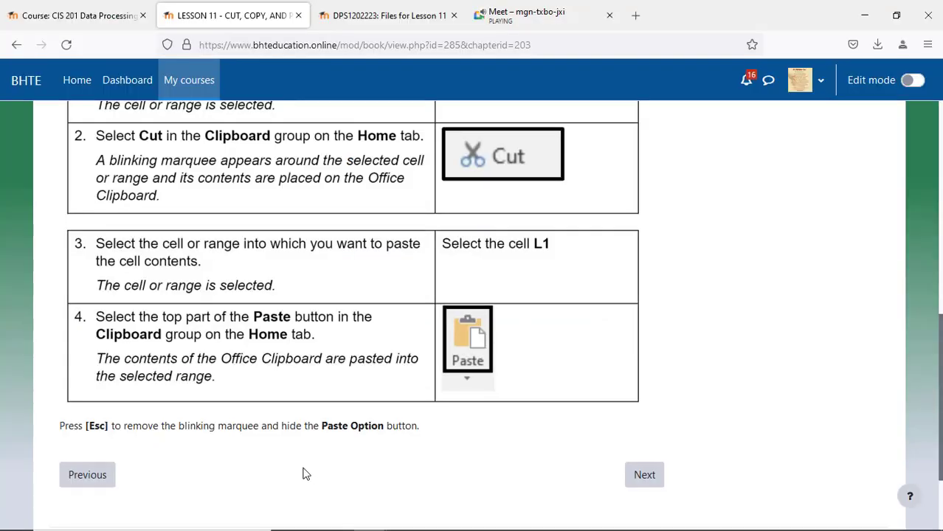
click(647, 481)
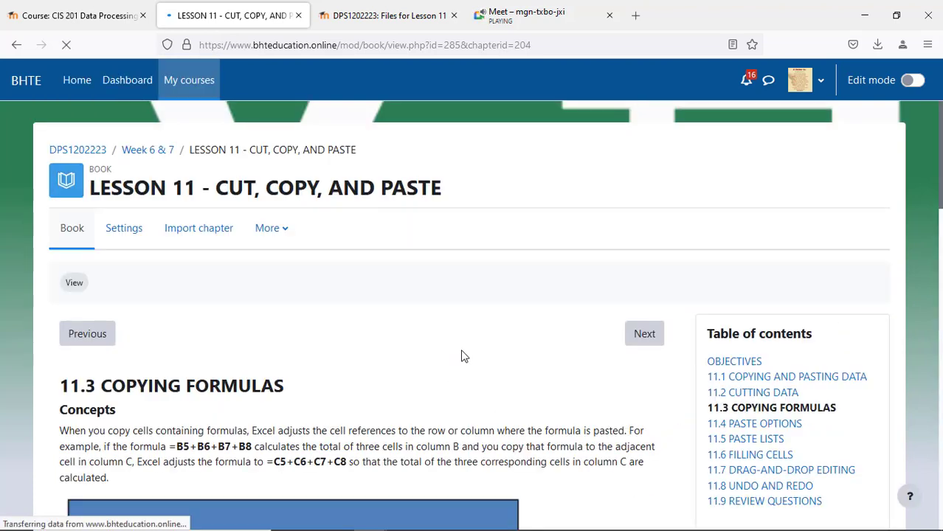
scroll(464, 355, down, 5)
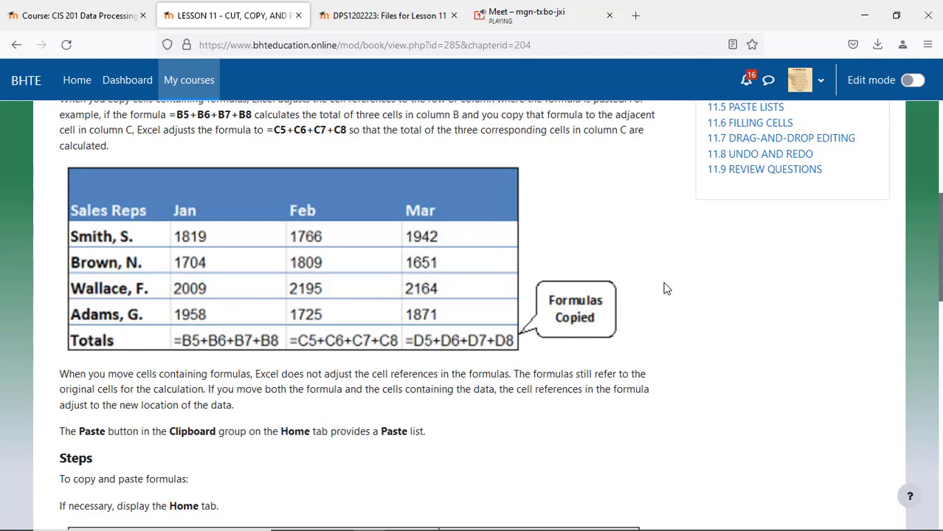
scroll(774, 347, up, 3)
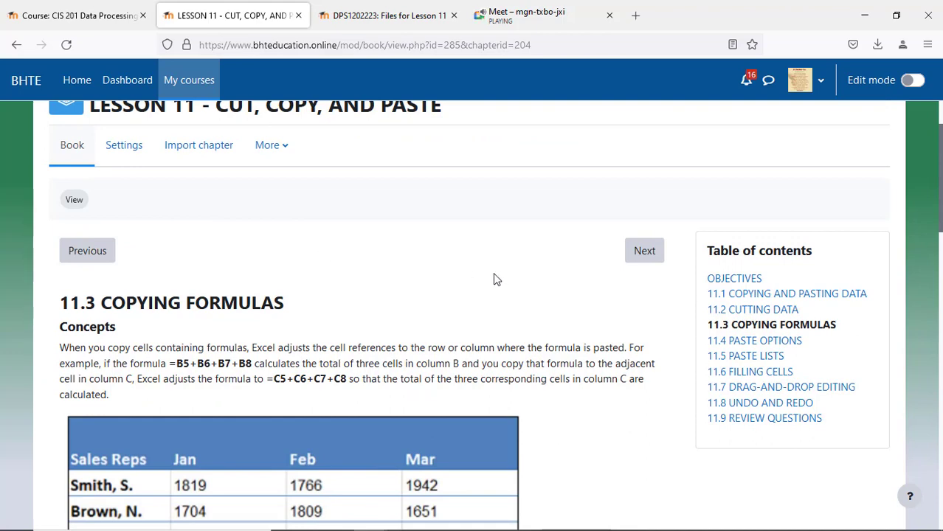
scroll(492, 276, down, 2)
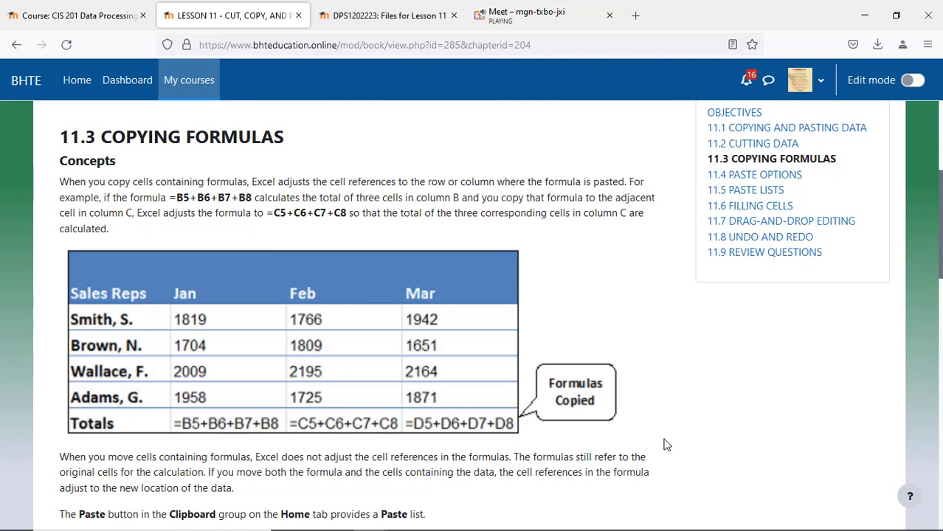
scroll(667, 439, down, 4)
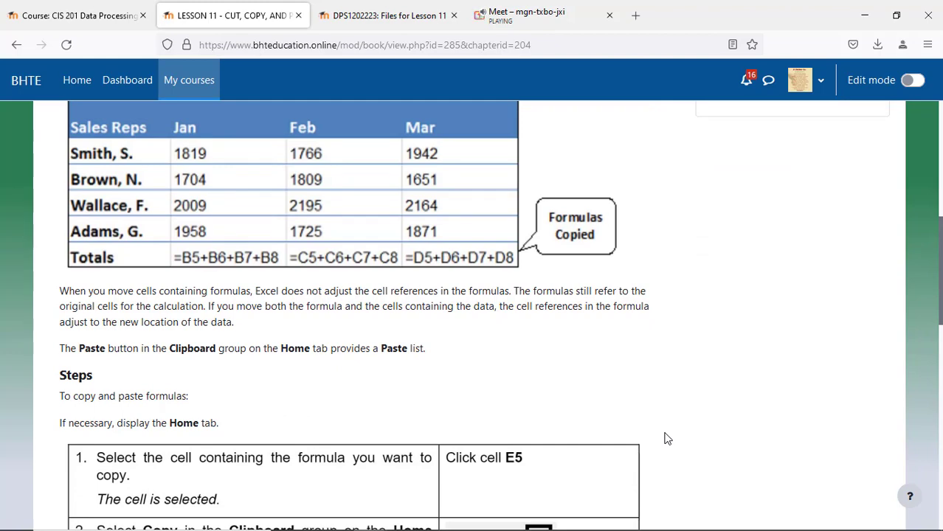
mouse_move(476, 522)
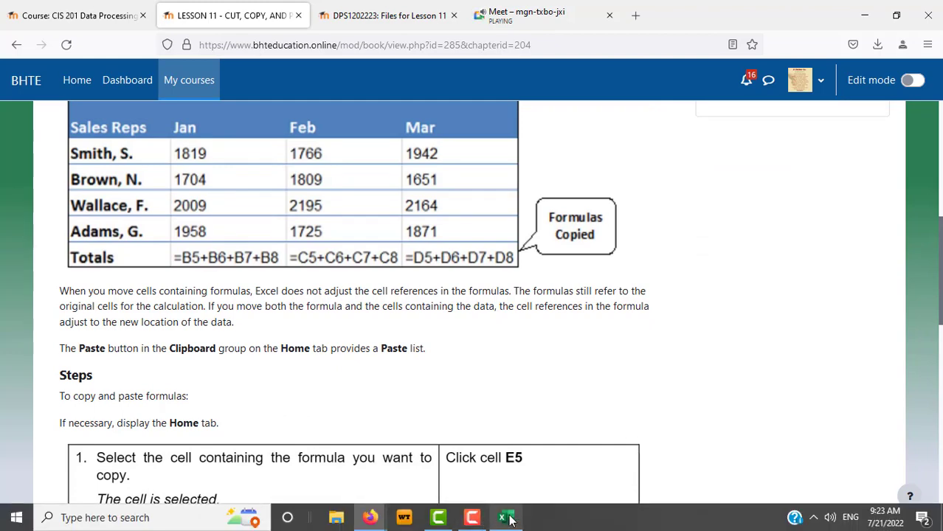
mouse_move(506, 518)
click(514, 472)
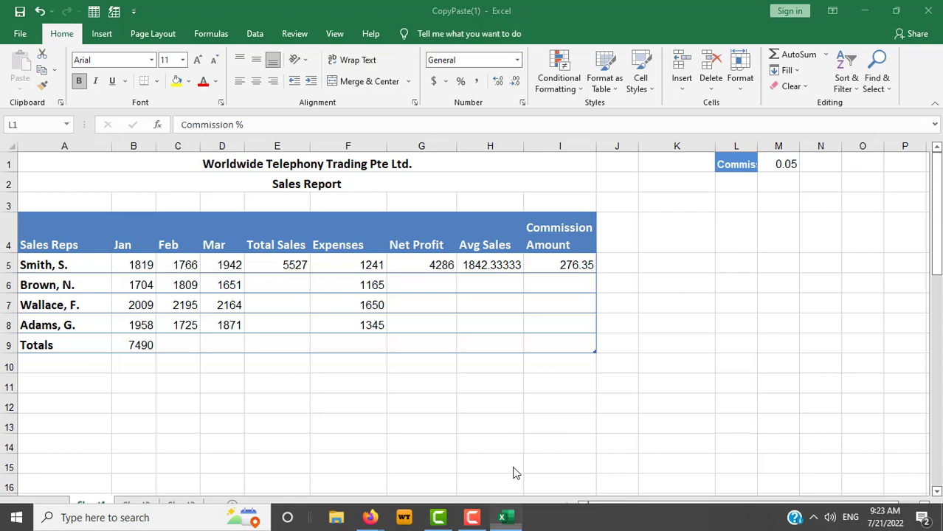
Examine B9's SUM total of 7490 against the Feb and Mar ranges C5:D8 and empty C9:D9.
click(128, 345)
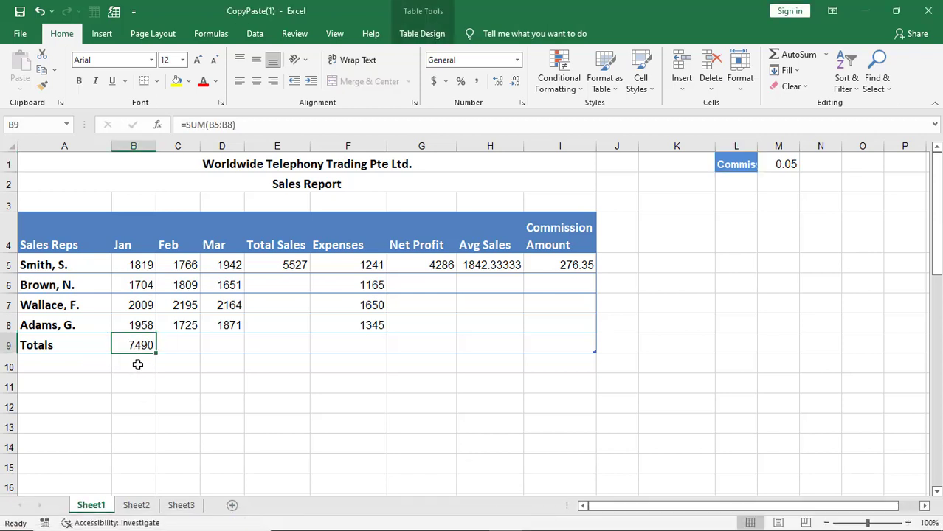
drag(178, 337, 219, 338)
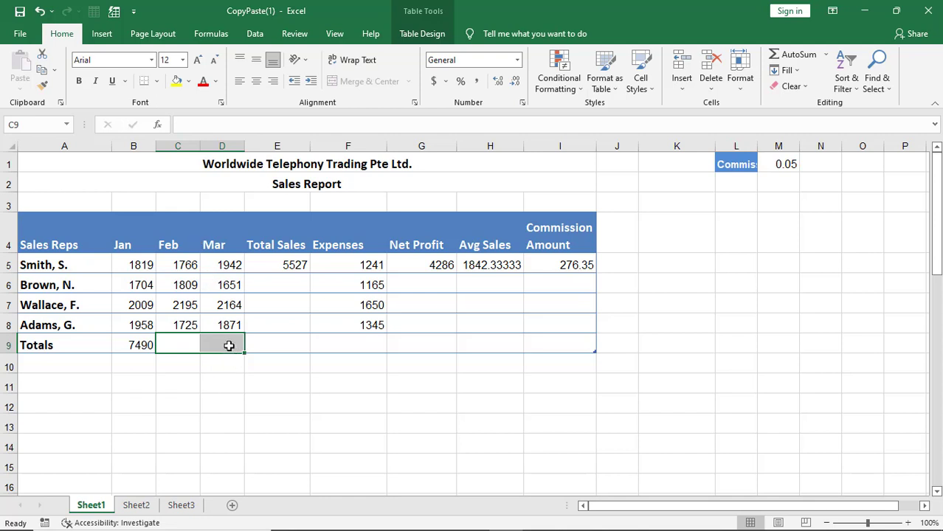
click(140, 346)
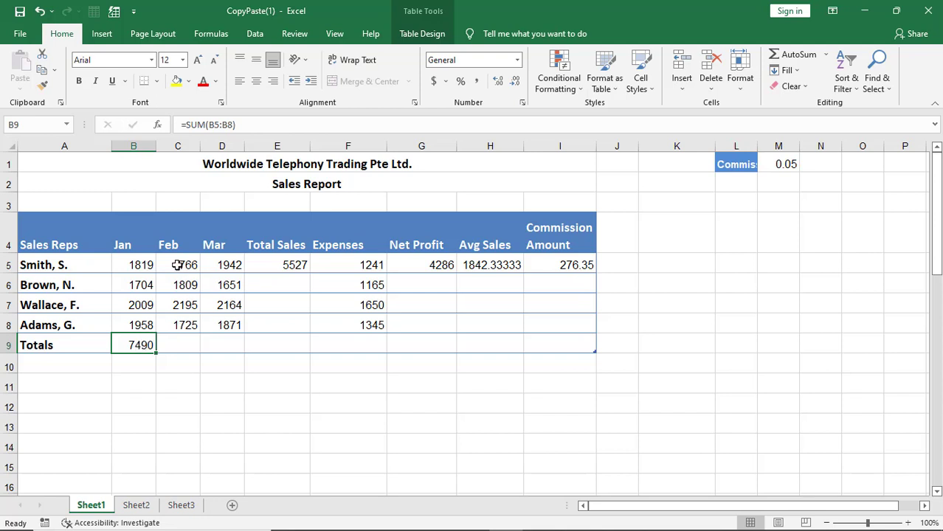
drag(177, 265, 179, 325)
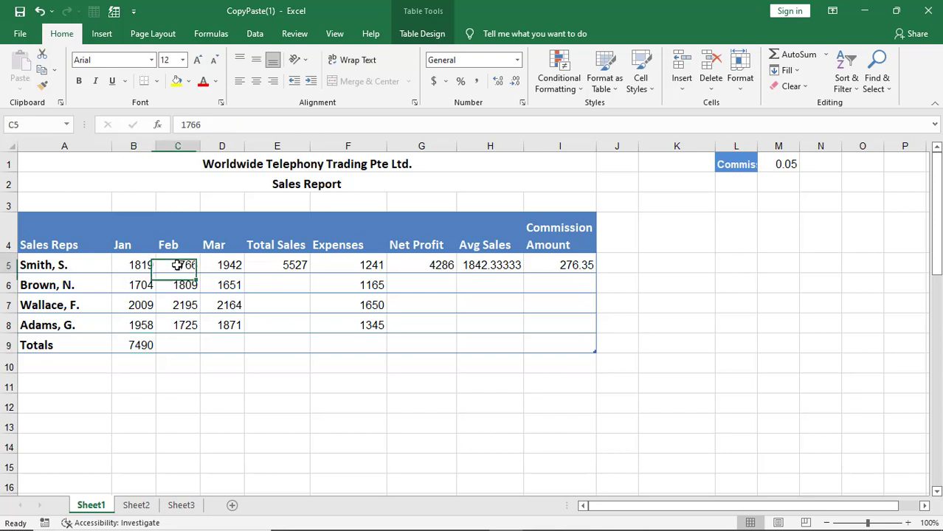
click(182, 346)
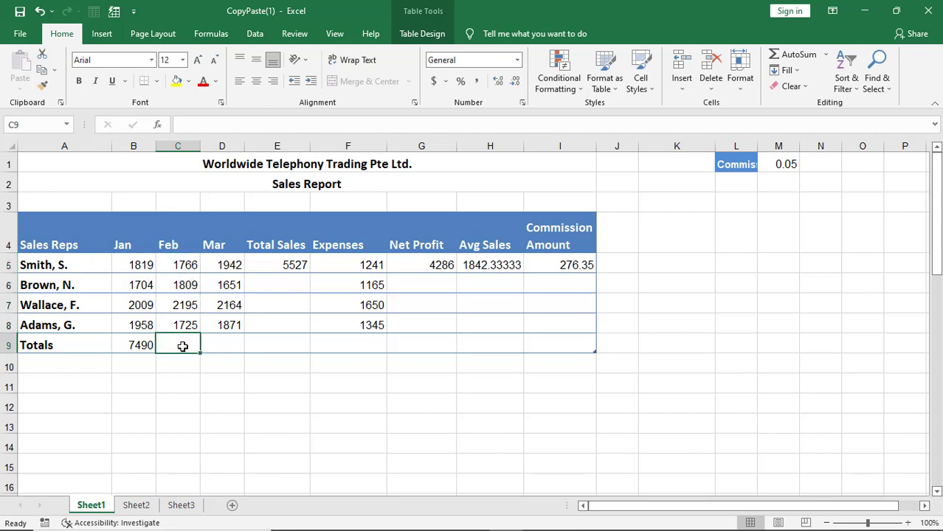
drag(225, 266, 223, 326)
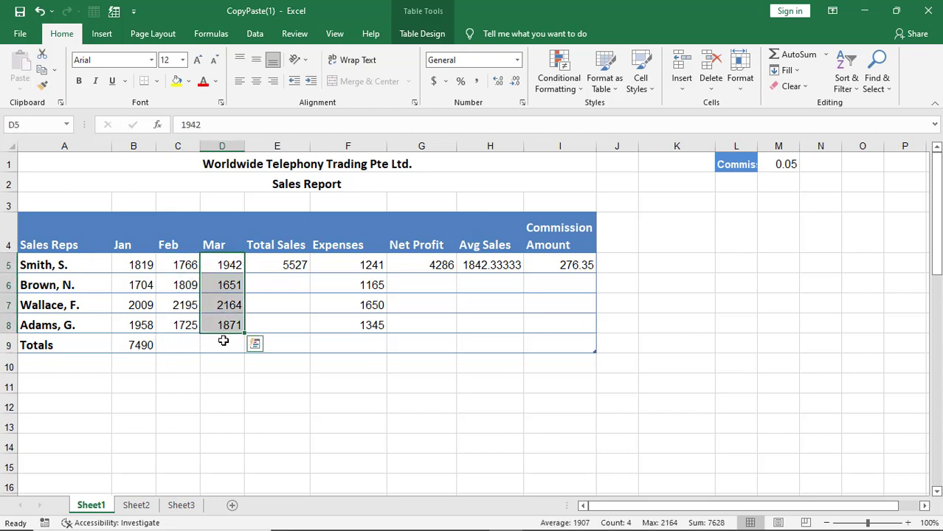
click(224, 341)
click(126, 344)
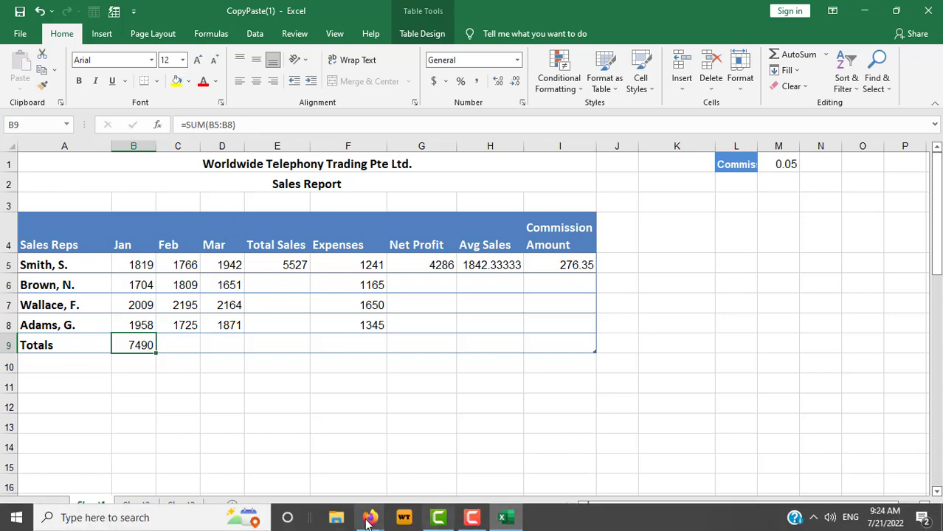
Scroll through the Lesson 11 Copying Formulas steps for E5 into E6:E8, then return to the workbook.
mouse_move(370, 517)
click(315, 463)
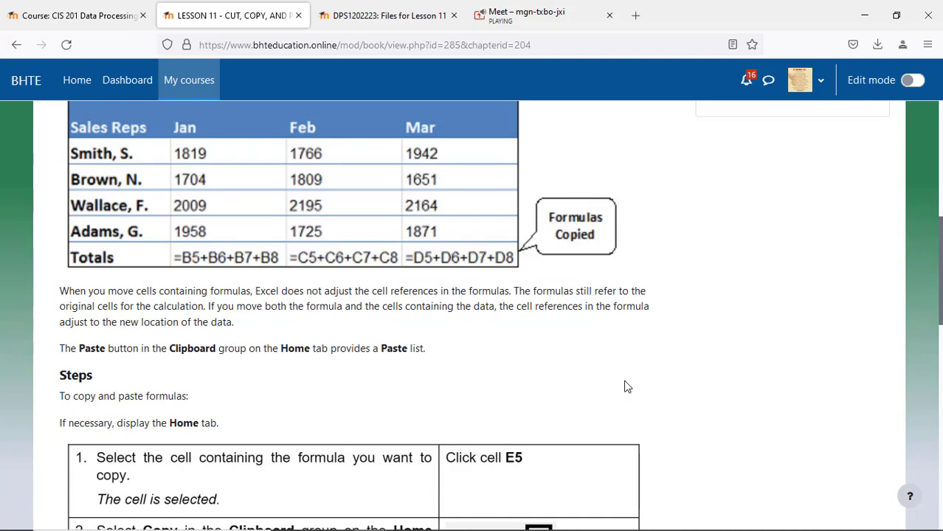
scroll(624, 387, up, 5)
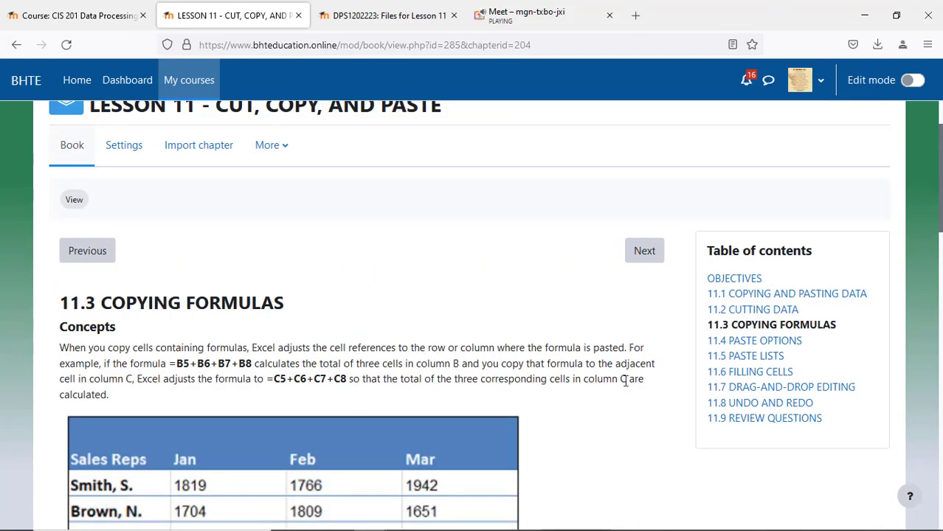
scroll(624, 386, down, 5)
scroll(624, 387, down, 5)
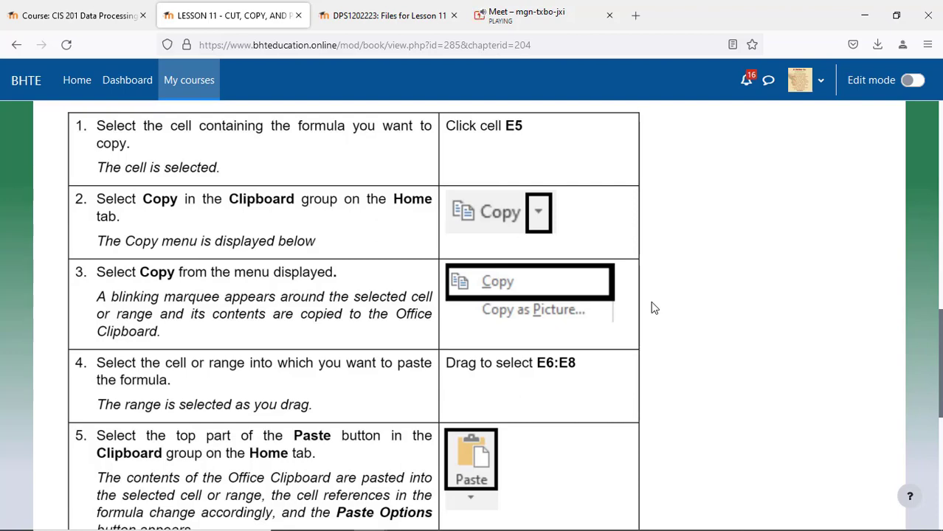
scroll(652, 308, down, 2)
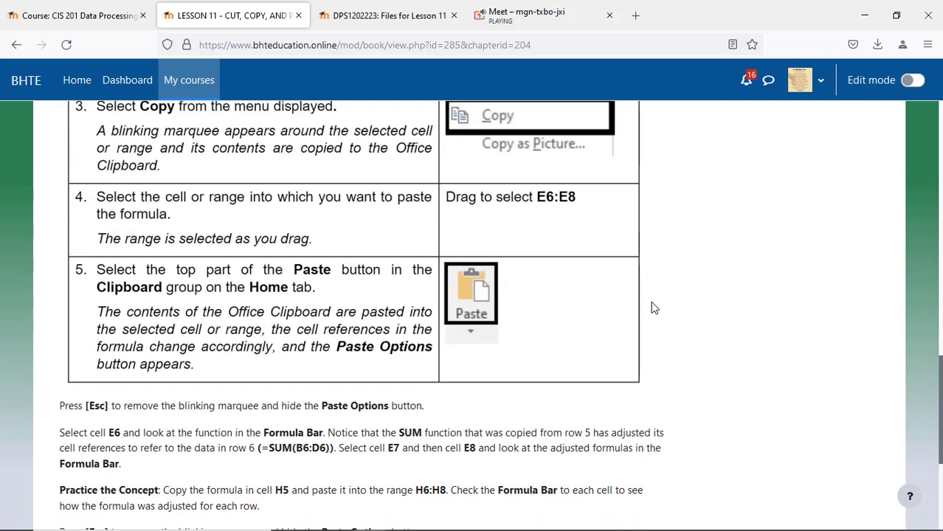
scroll(652, 308, up, 1)
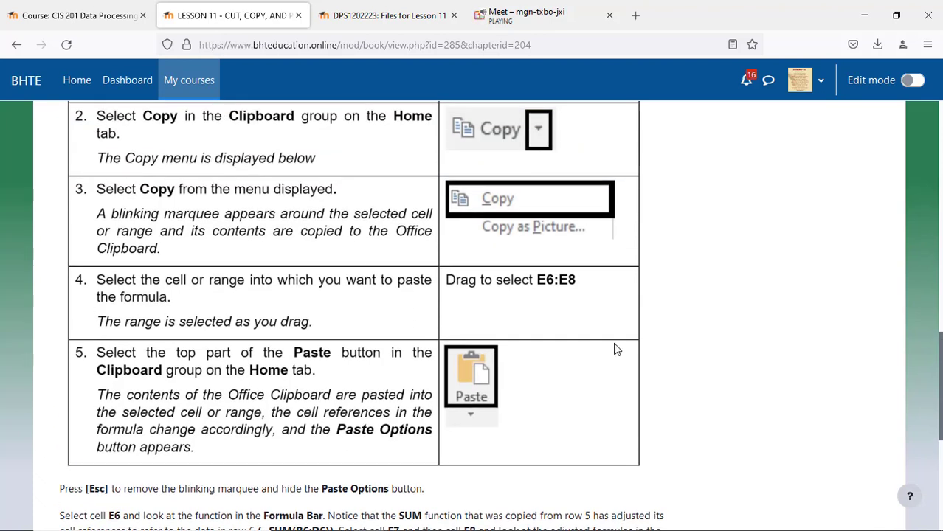
mouse_move(502, 522)
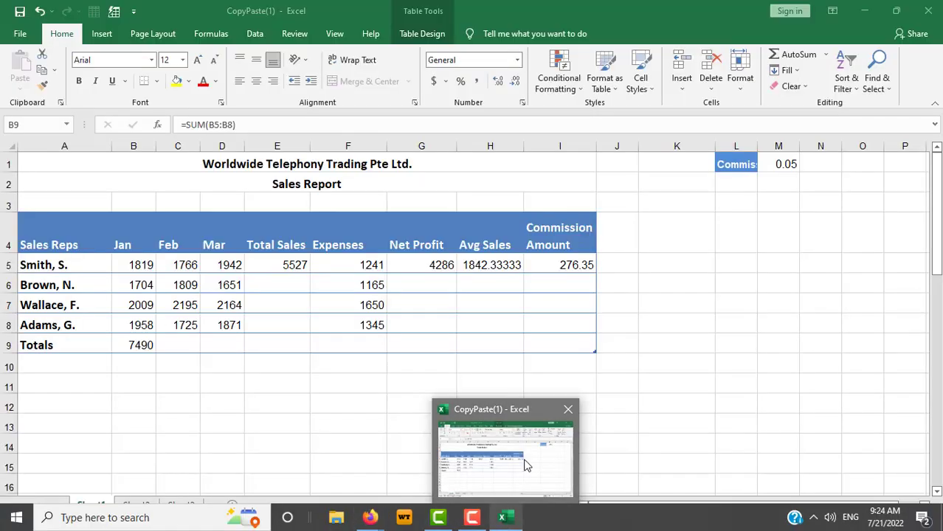
click(520, 460)
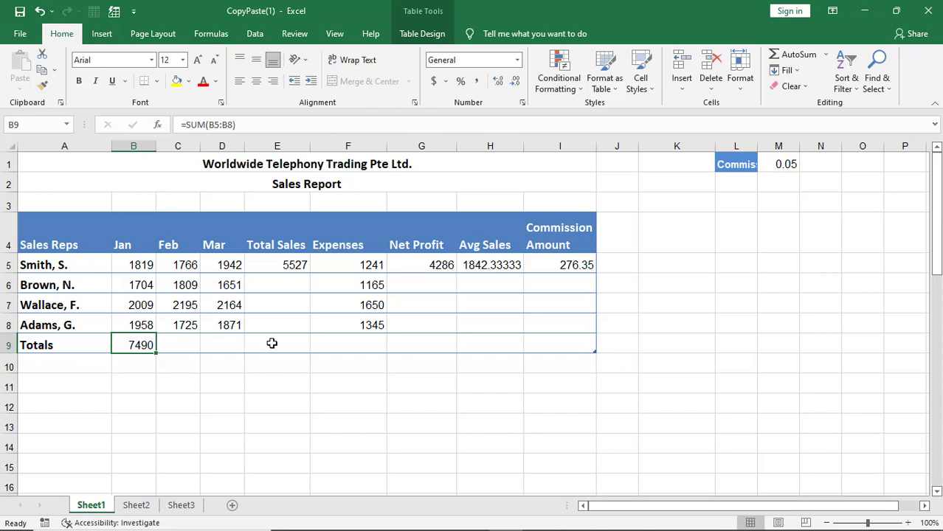
click(295, 263)
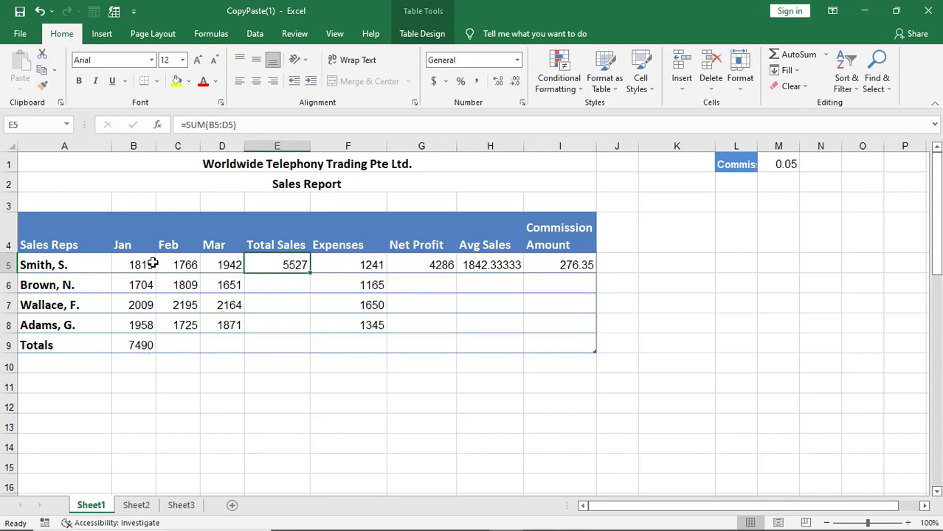
click(126, 265)
drag(221, 284, 184, 285)
click(223, 266)
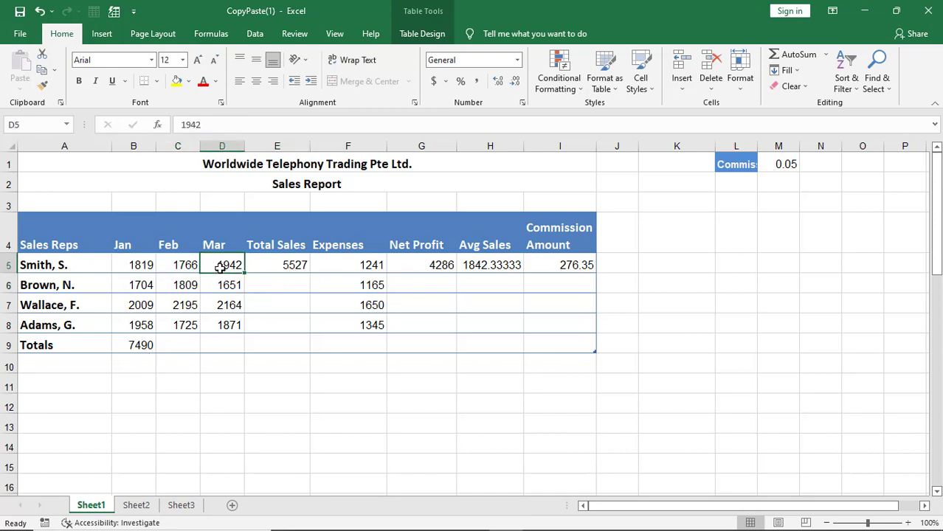
click(280, 264)
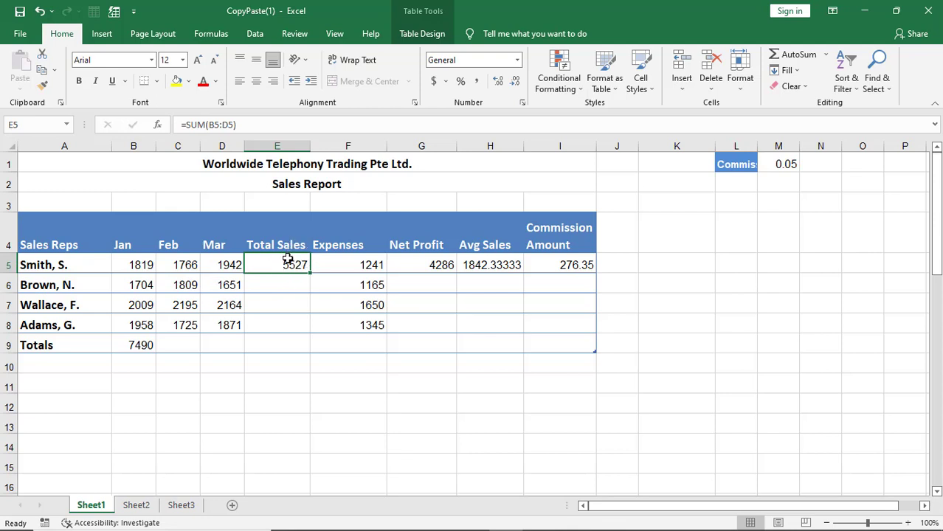
drag(286, 287, 289, 327)
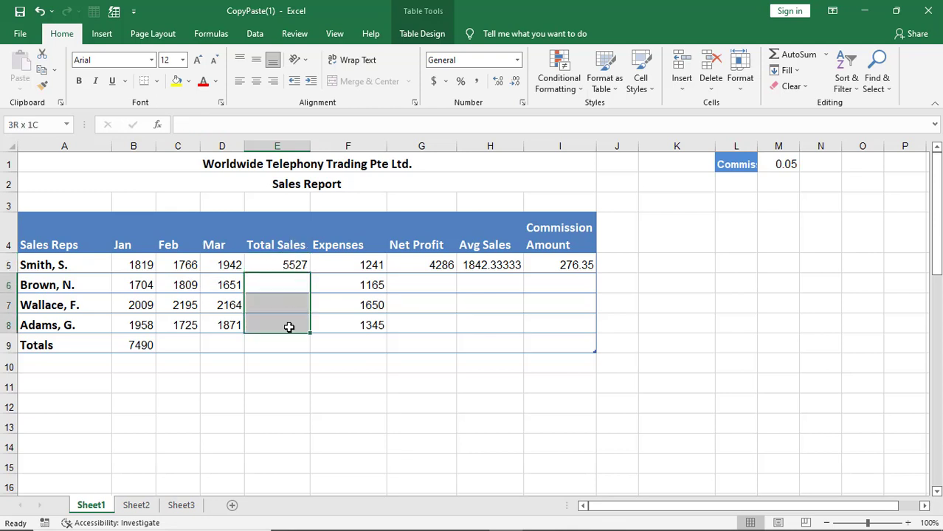
click(281, 260)
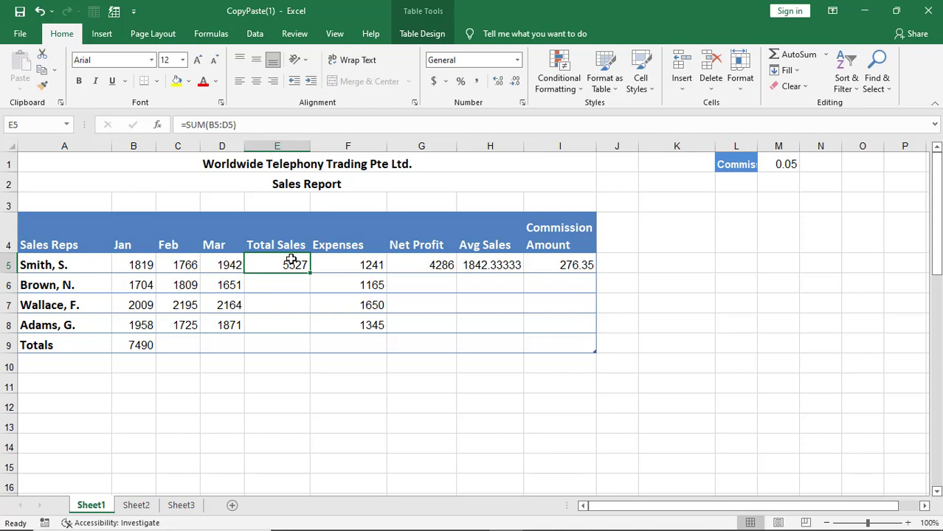
mouse_move(371, 518)
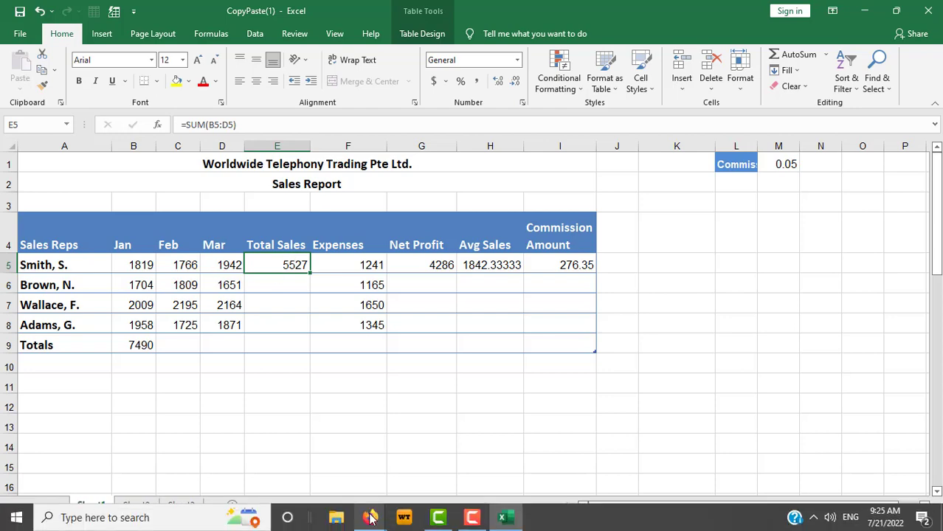
click(295, 450)
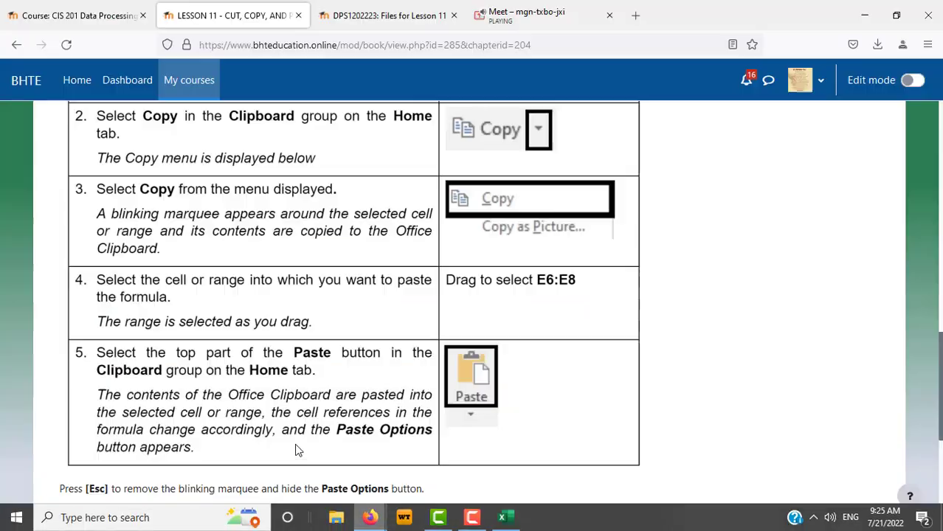
click(519, 15)
click(617, 153)
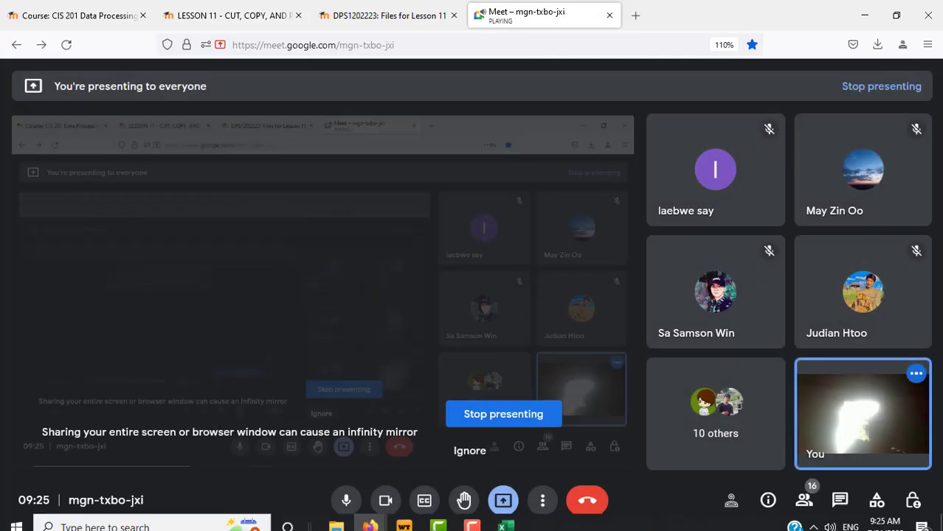
click(504, 526)
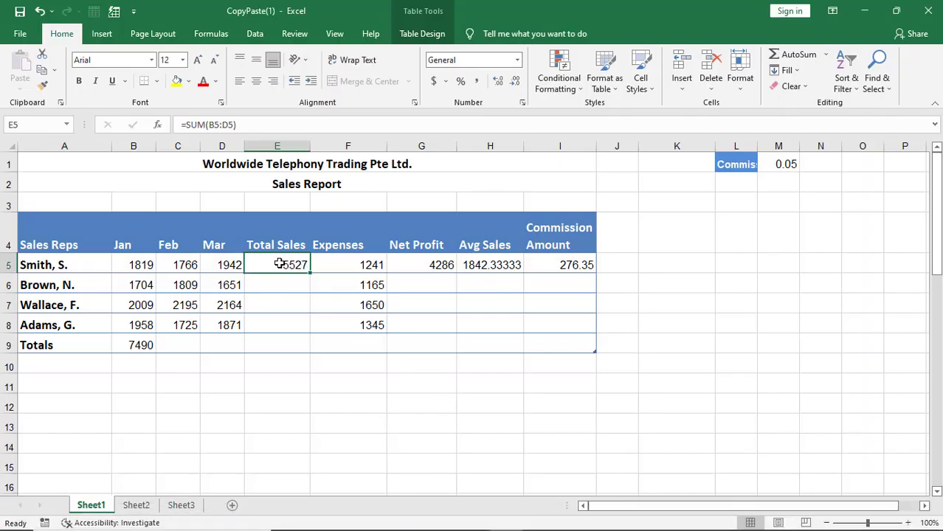
Copy E5's SUM formula into E6:E8 and check the adjusted formulas giving 5164, 6368 and 5554.
click(42, 74)
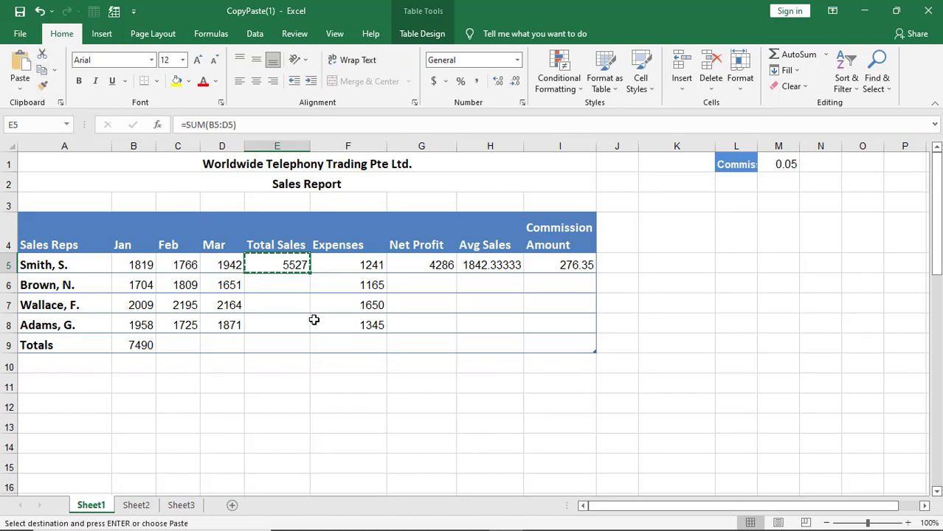
drag(291, 283, 292, 325)
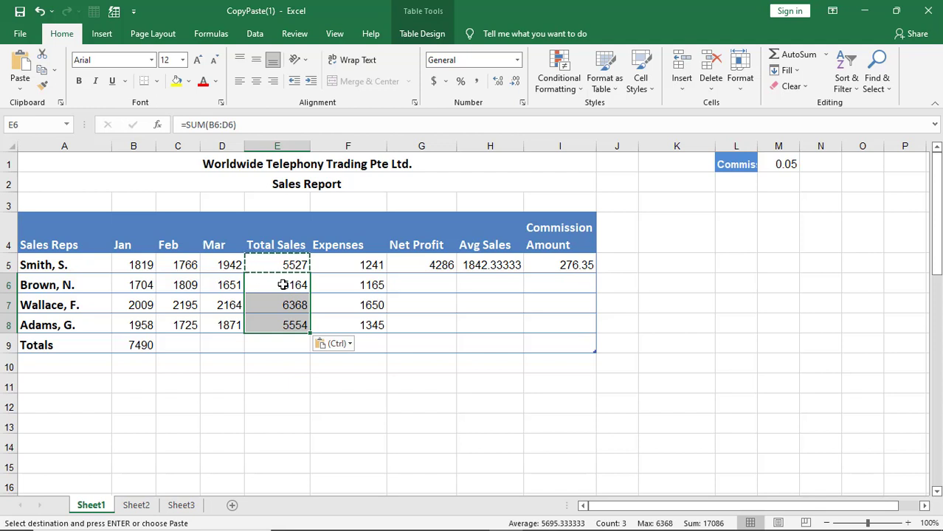
click(282, 285)
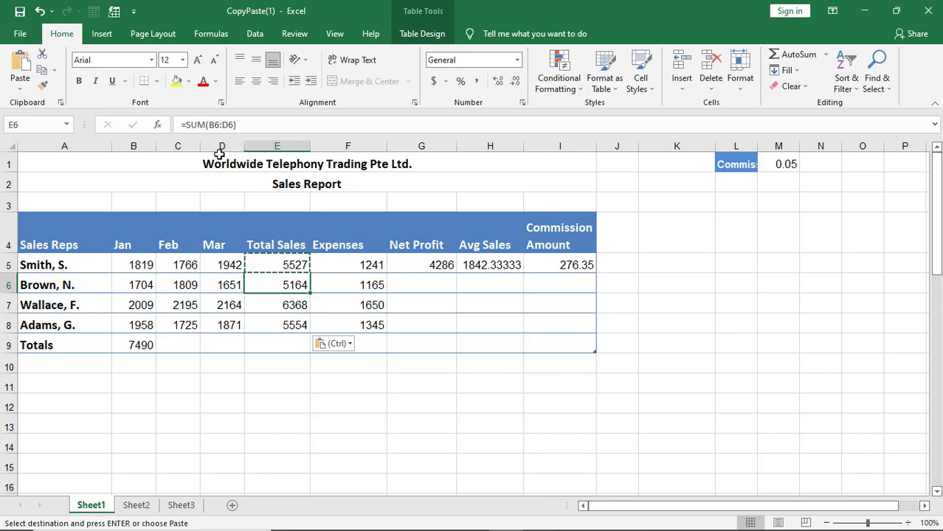
click(293, 265)
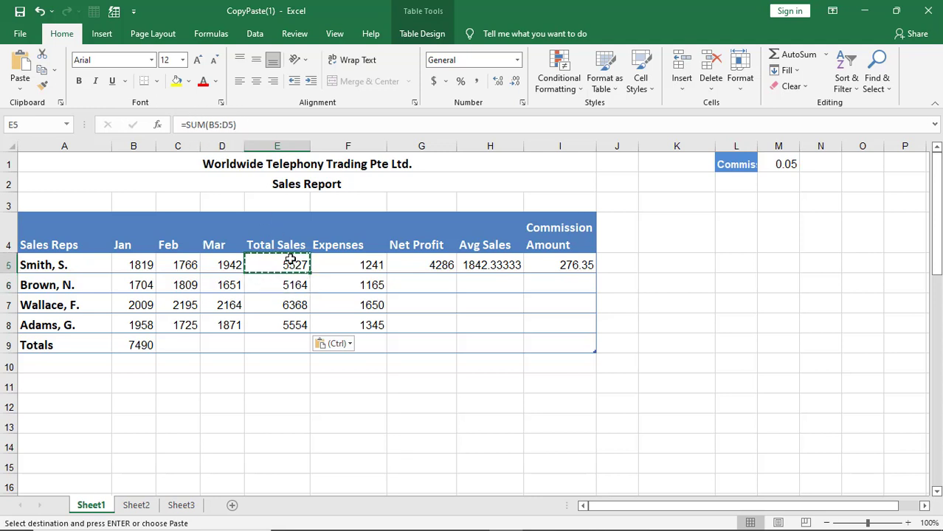
click(296, 286)
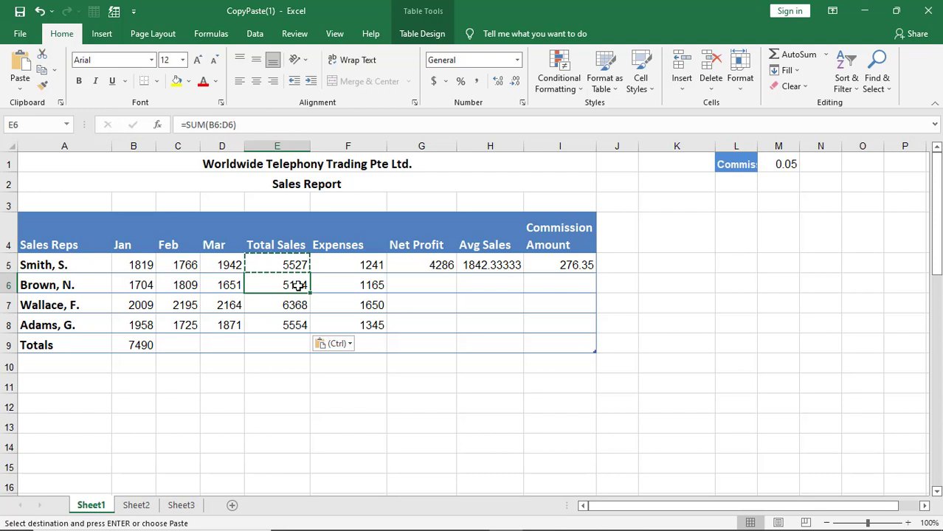
click(298, 267)
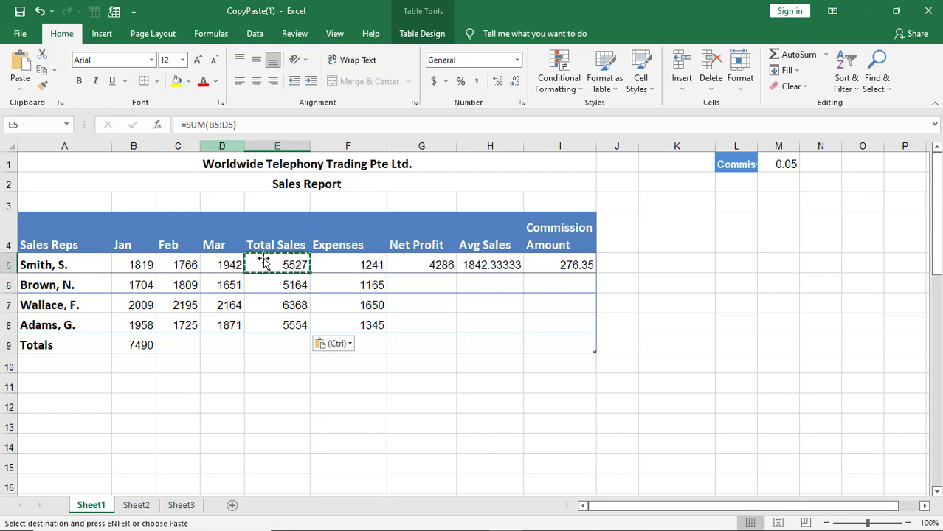
click(270, 286)
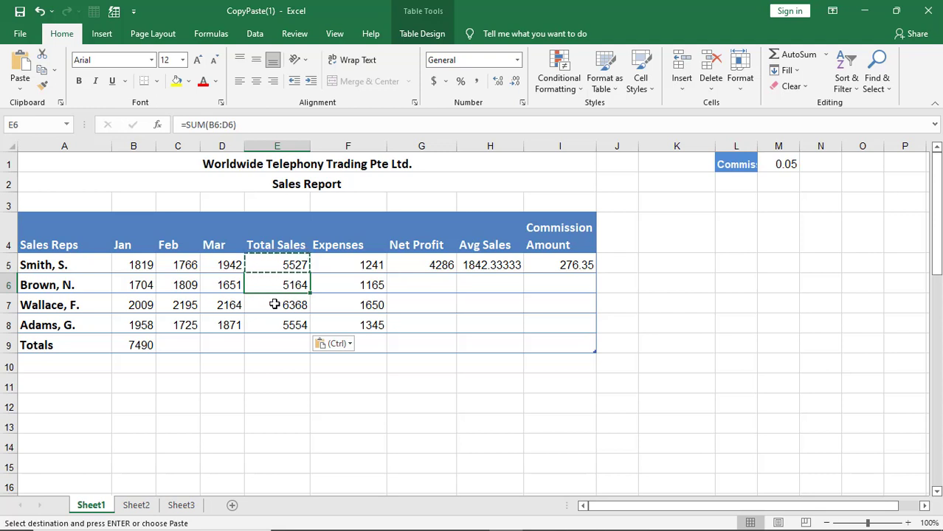
click(275, 305)
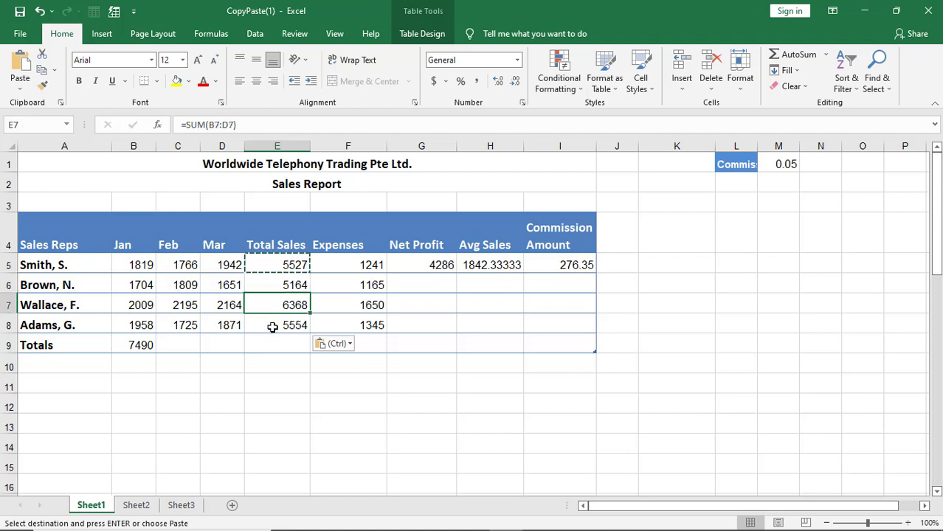
click(273, 327)
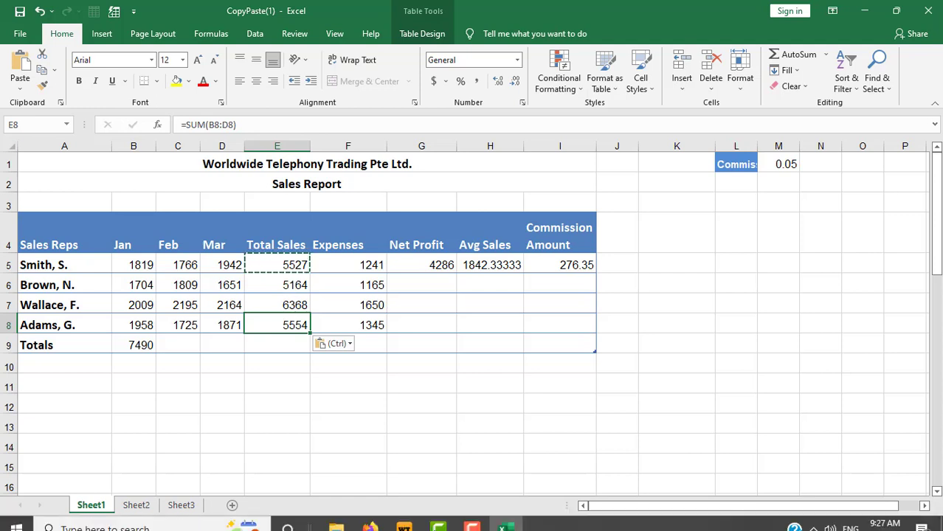
click(370, 517)
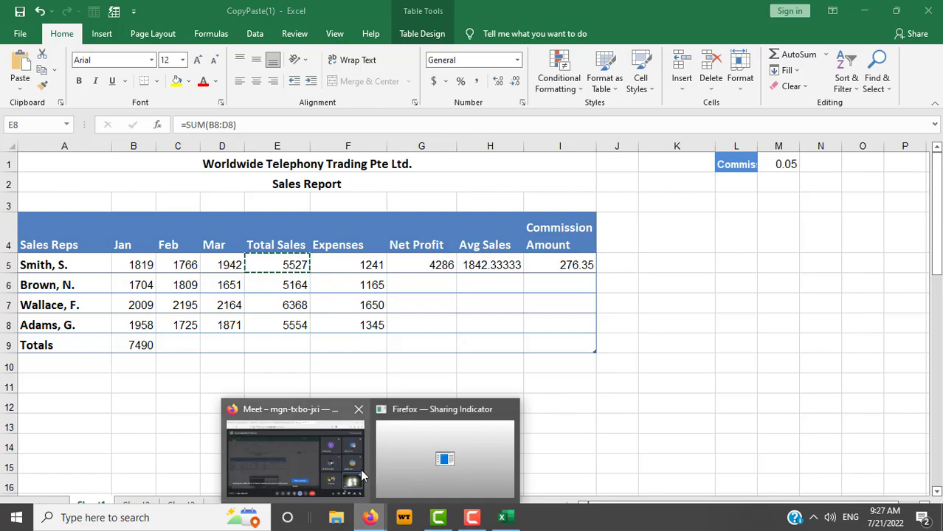
click(360, 468)
click(211, 22)
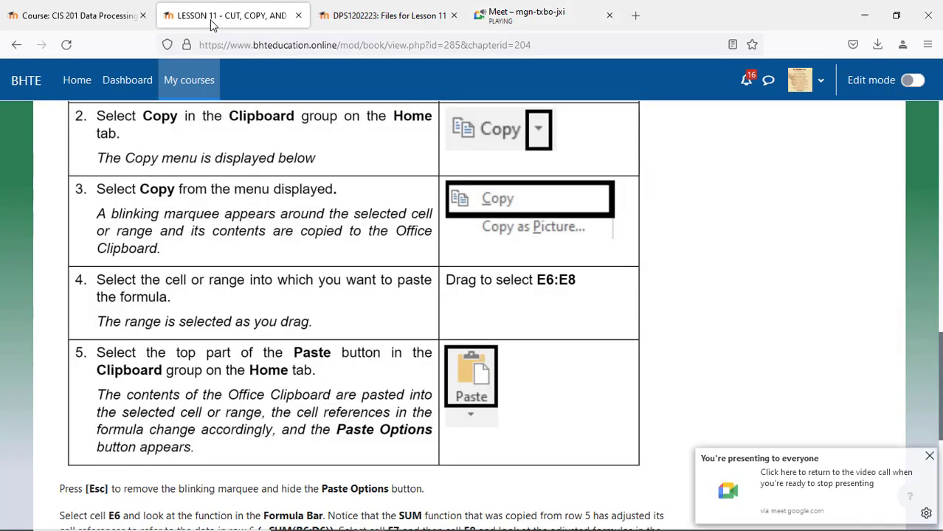
scroll(710, 326, down, 5)
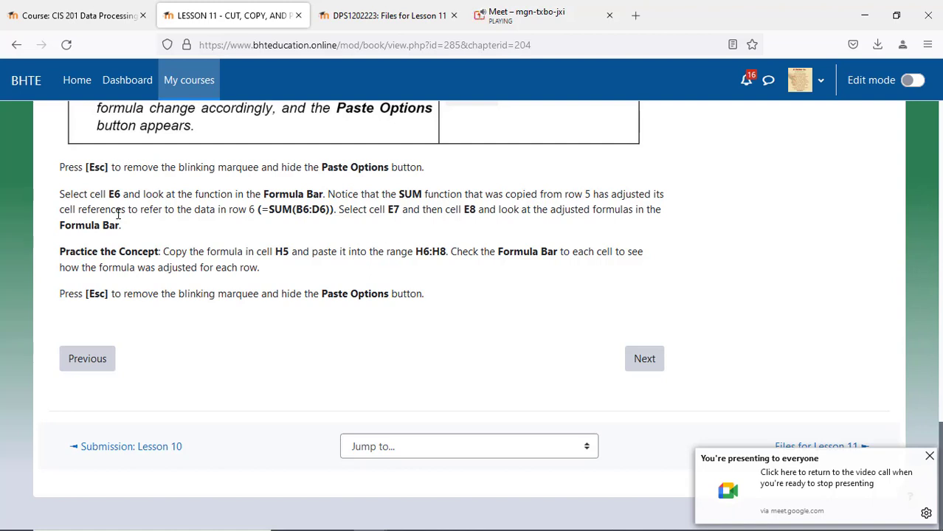
mouse_move(133, 525)
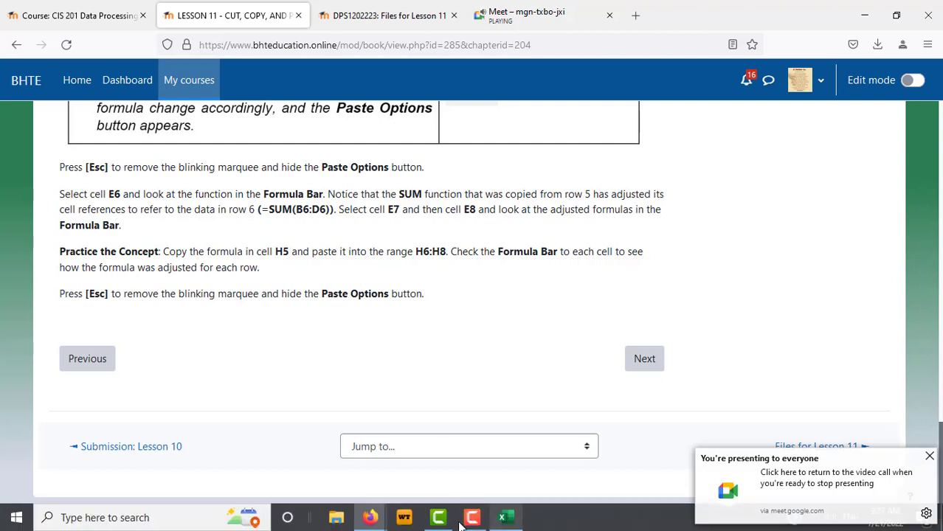
click(504, 519)
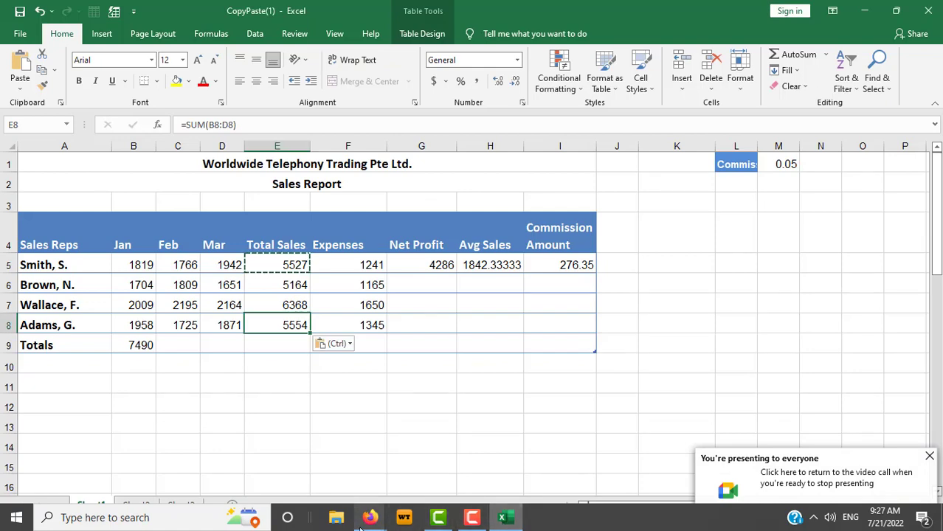
mouse_move(363, 520)
click(336, 480)
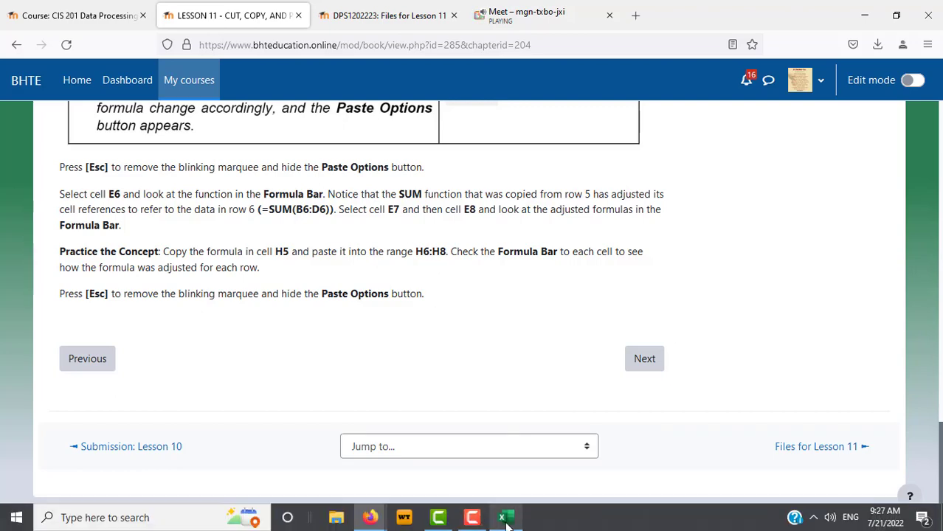
mouse_move(506, 522)
click(516, 488)
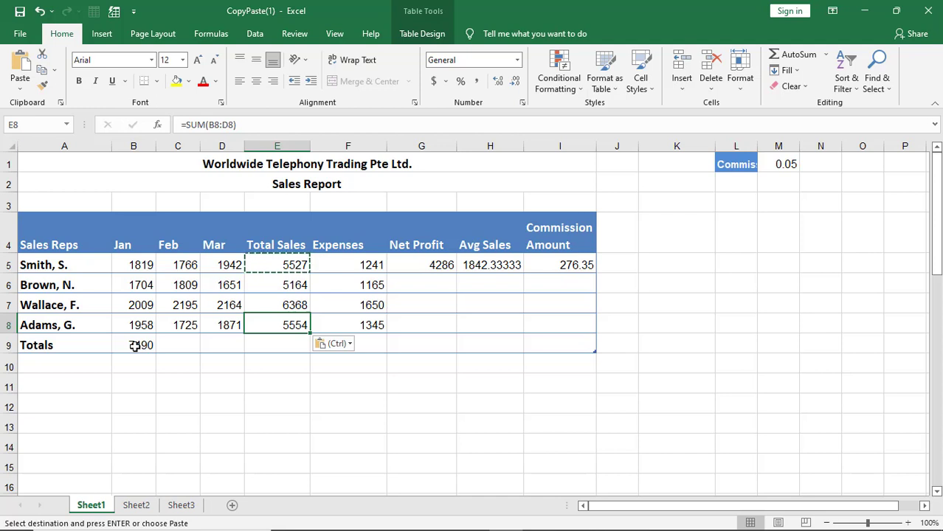
Copy the Avg Sales formula in H5.
click(501, 269)
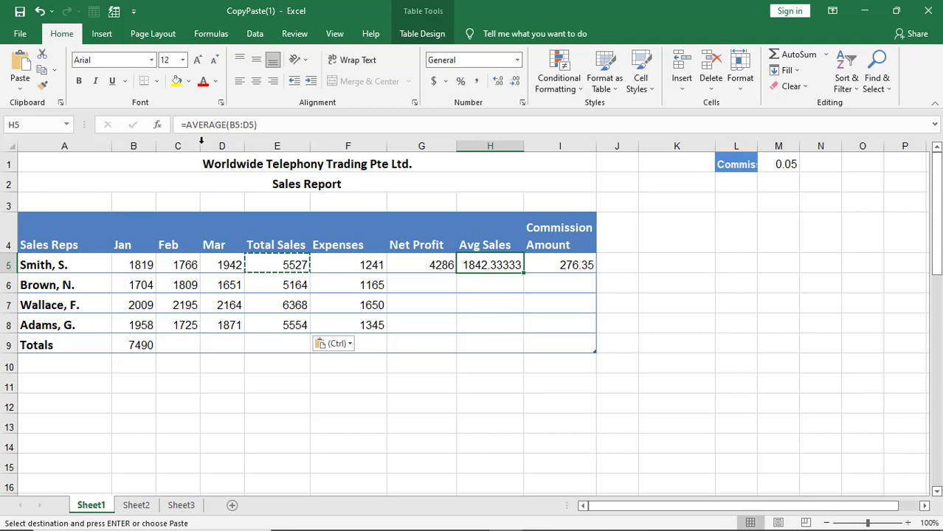
click(42, 69)
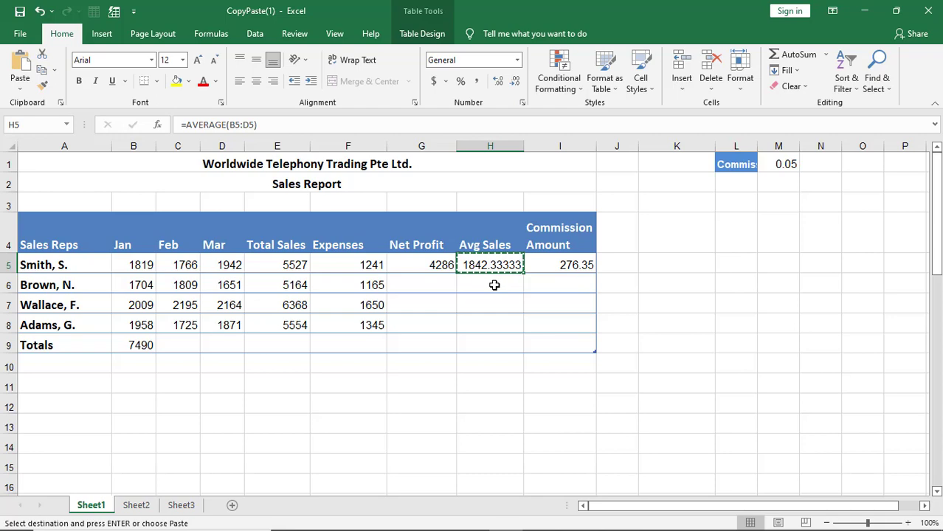
mouse_move(381, 524)
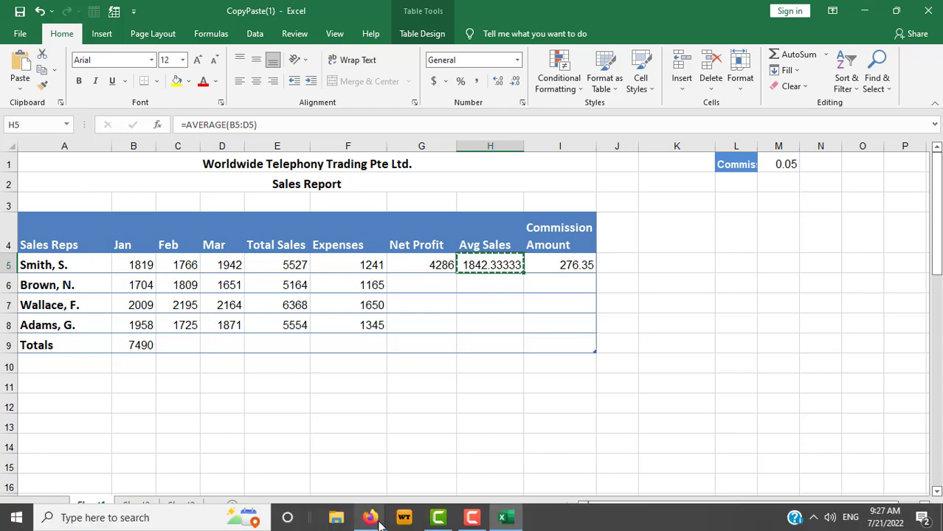
click(317, 475)
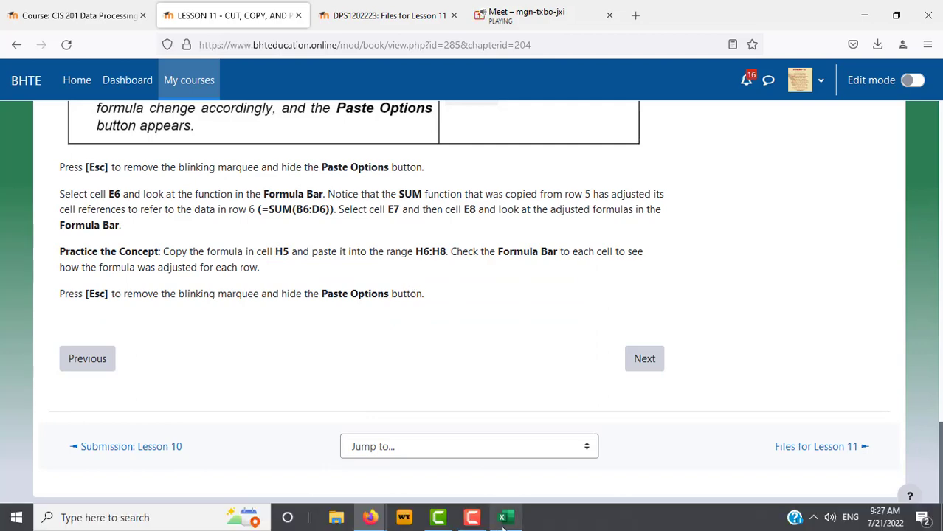
click(503, 520)
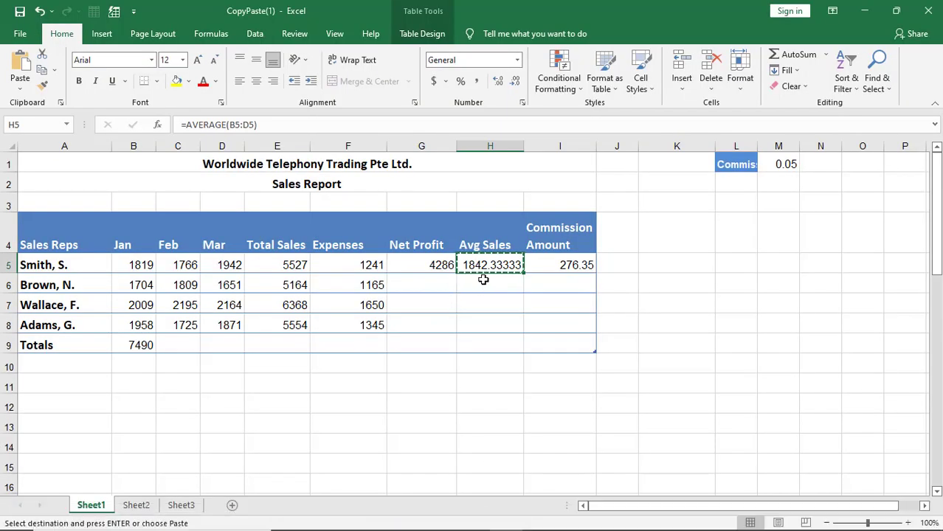
Paste the average formula into H6:H8 and clear the copy marquee with Esc.
drag(481, 285, 488, 319)
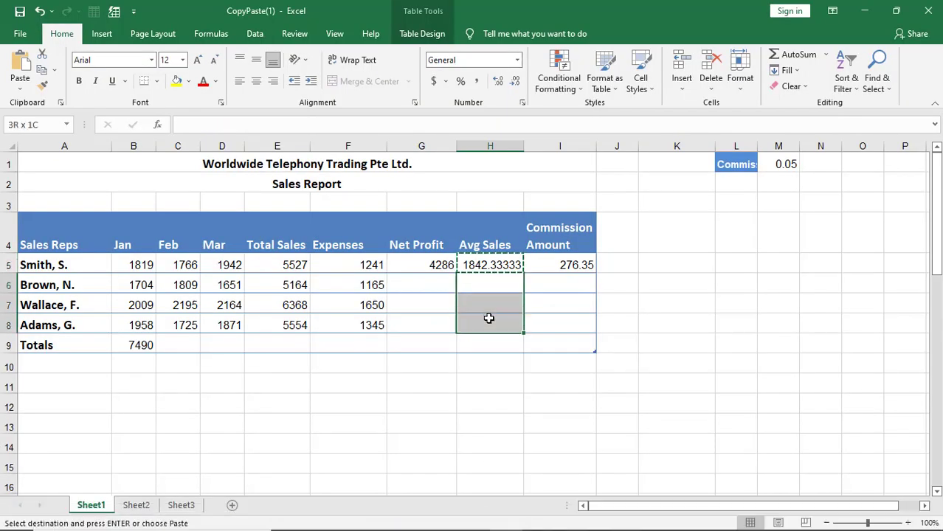
click(21, 89)
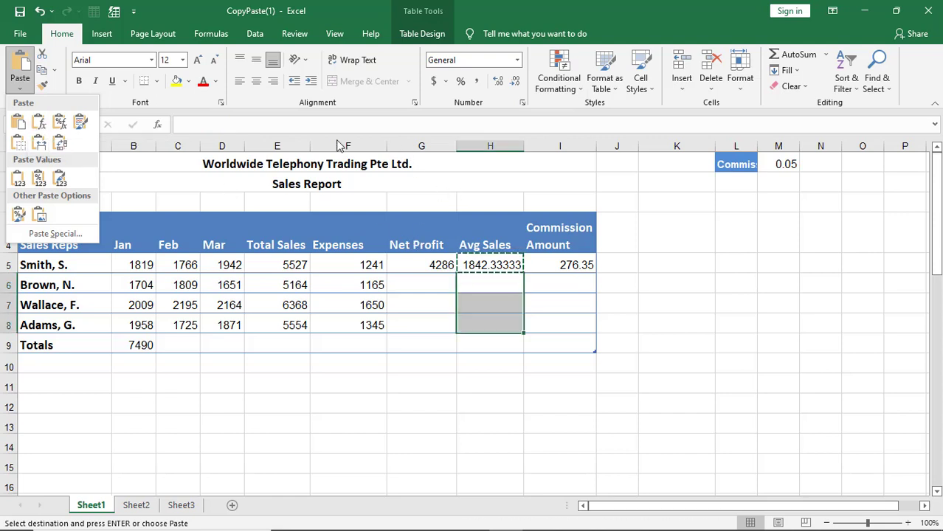
click(527, 15)
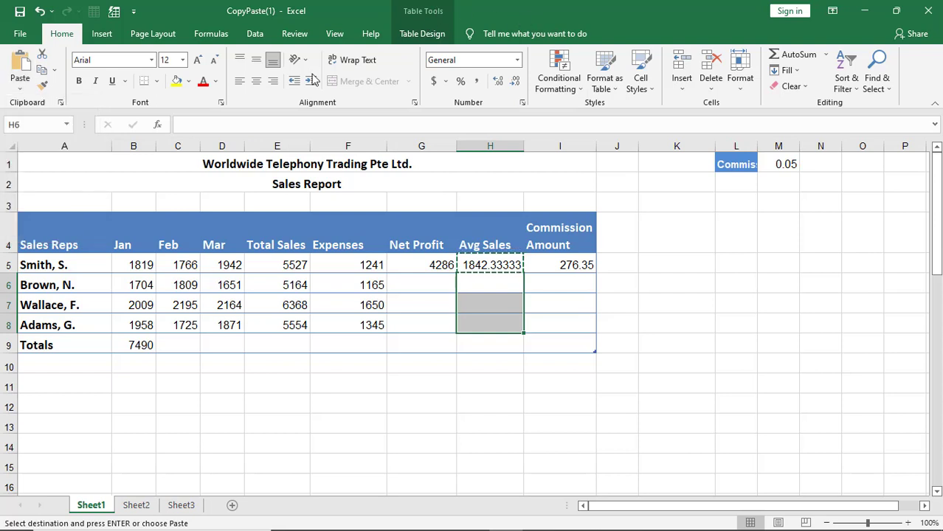
click(20, 62)
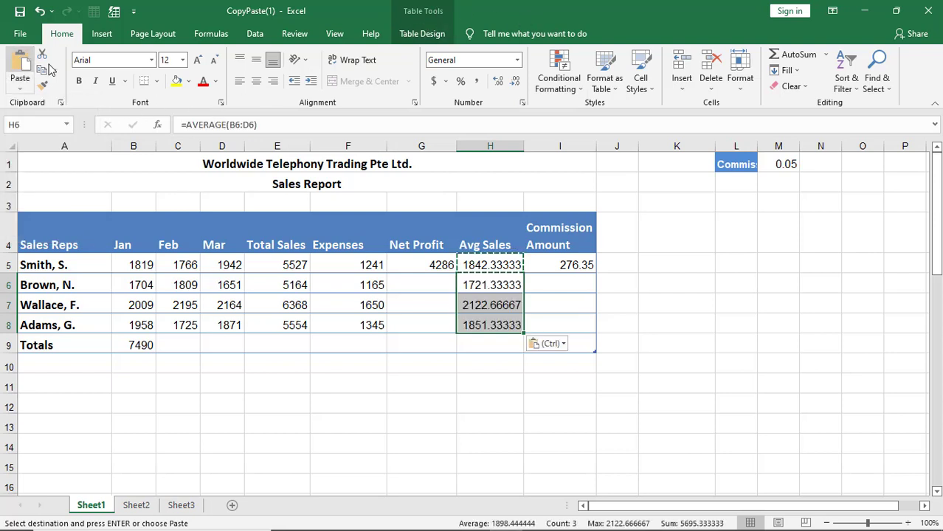
click(556, 422)
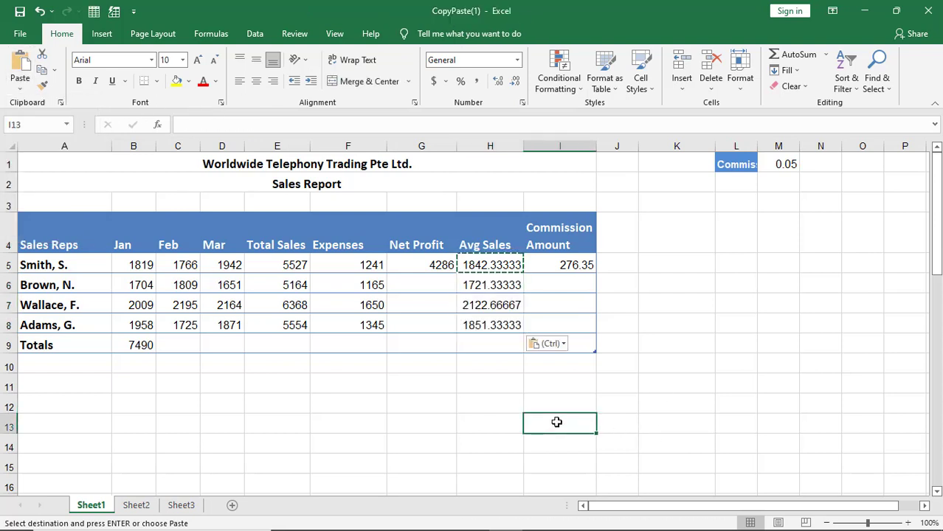
key(Escape)
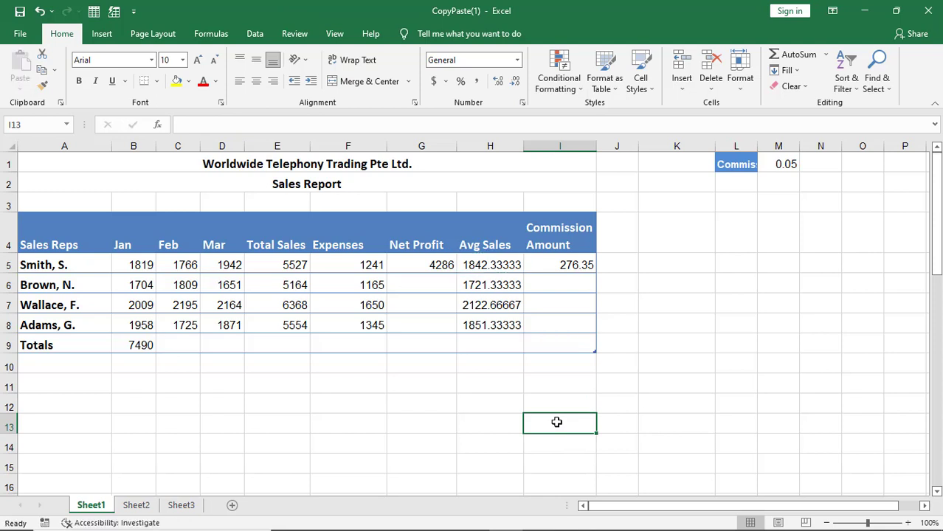
mouse_move(354, 527)
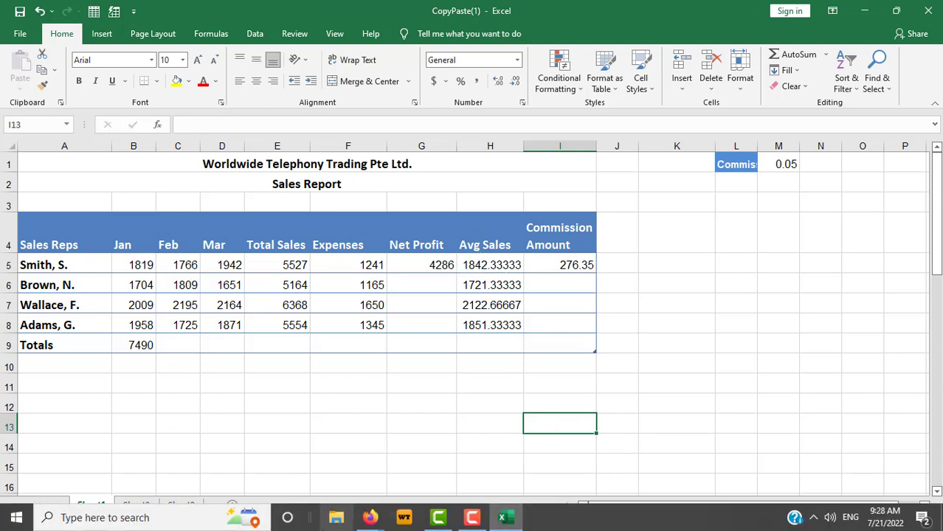
Open chapter 11.4 Paste Options and scroll through its steps for pasting E5 into E18.
click(340, 488)
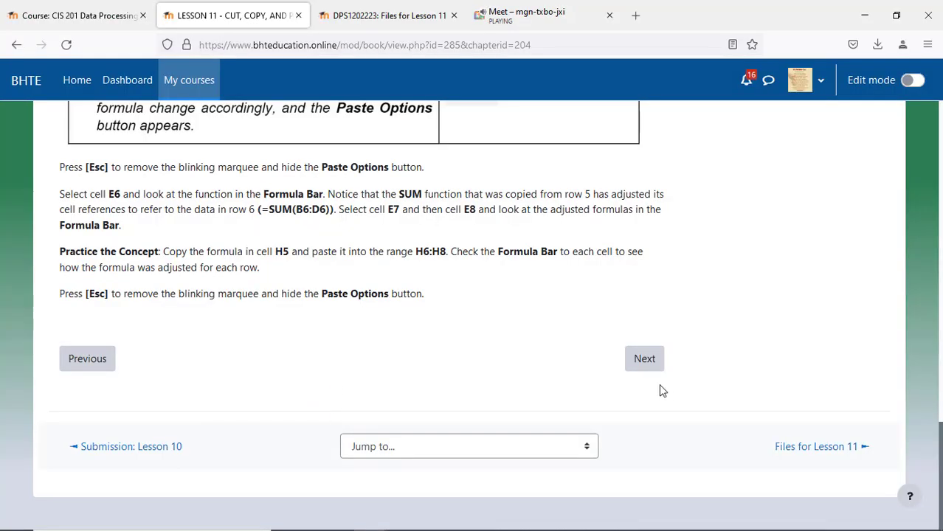
click(642, 360)
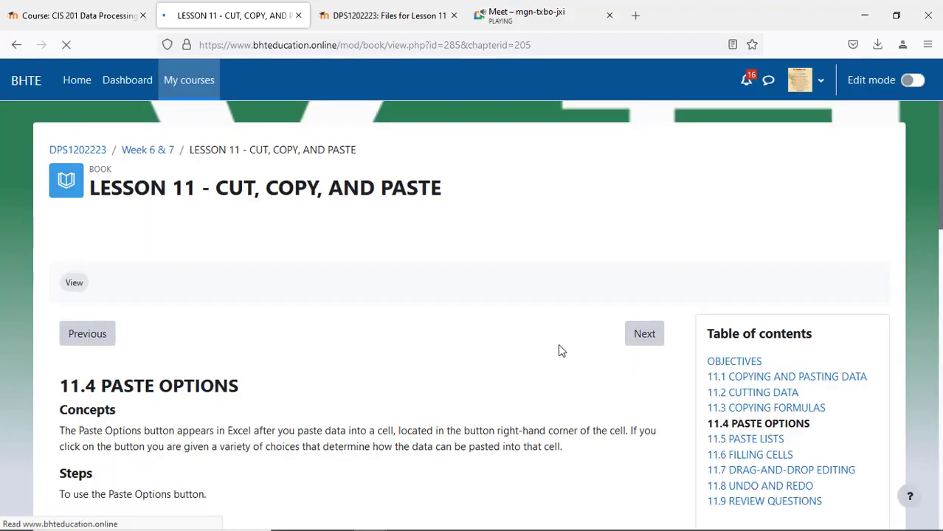
scroll(559, 347, down, 2)
scroll(559, 350, down, 2)
scroll(559, 350, down, 4)
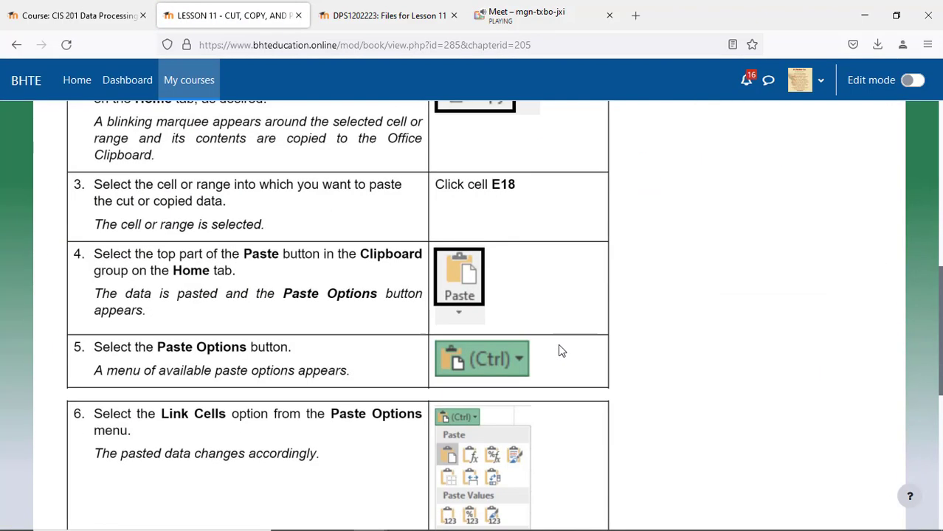
scroll(559, 350, down, 3)
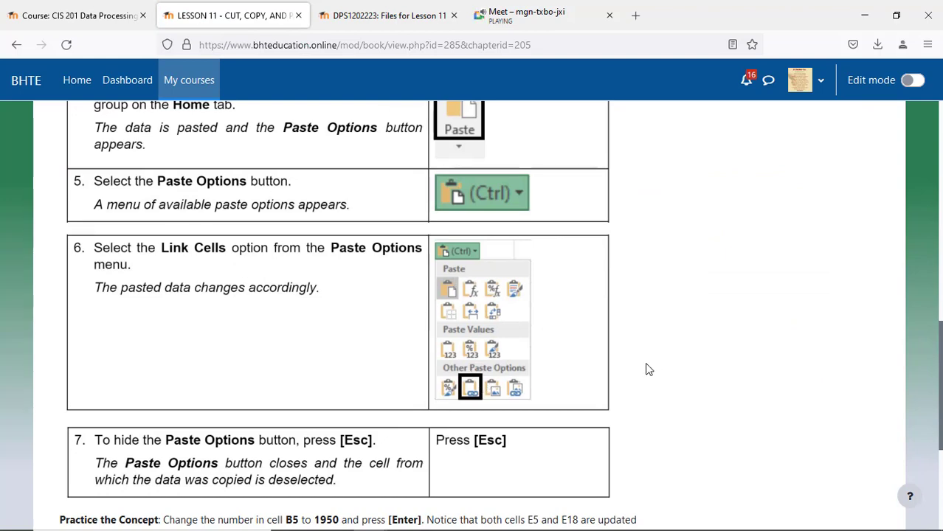
scroll(667, 361, down, 4)
scroll(667, 361, up, 2)
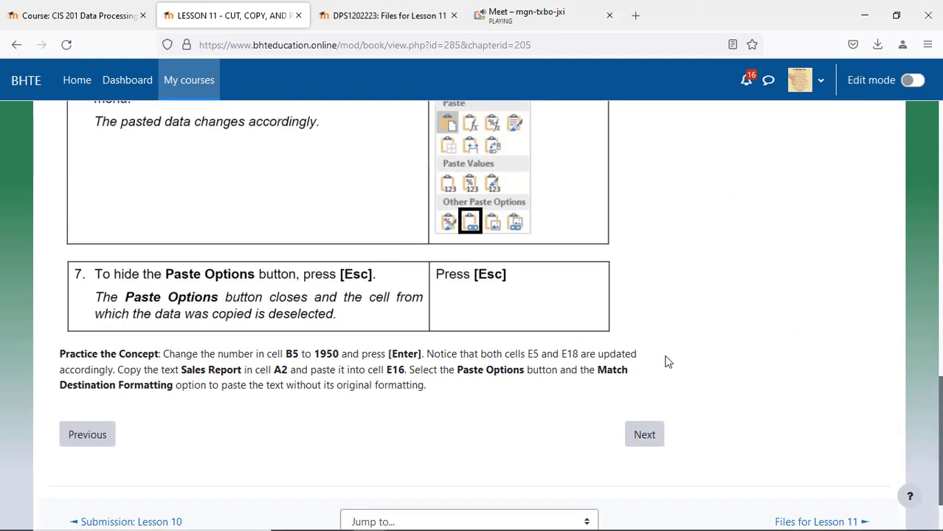
scroll(667, 360, up, 6)
scroll(666, 361, up, 4)
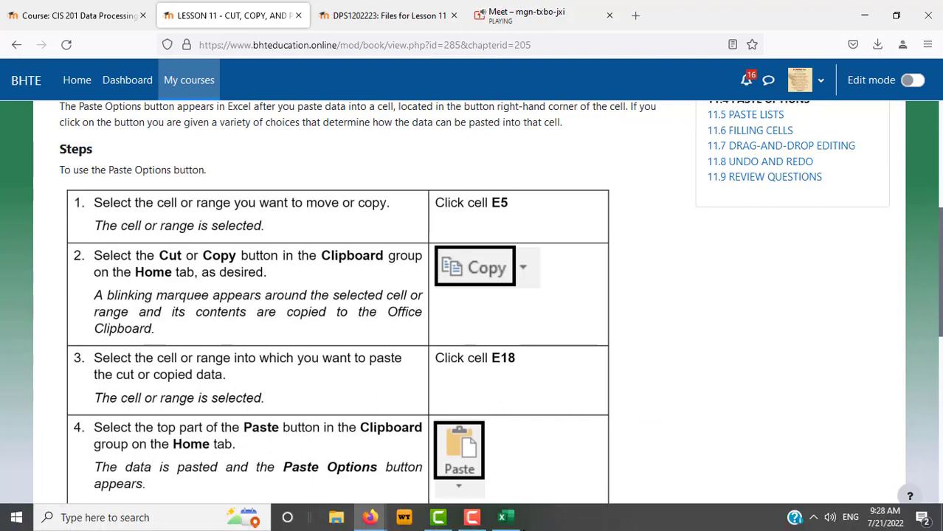
scroll(667, 308, up, 1)
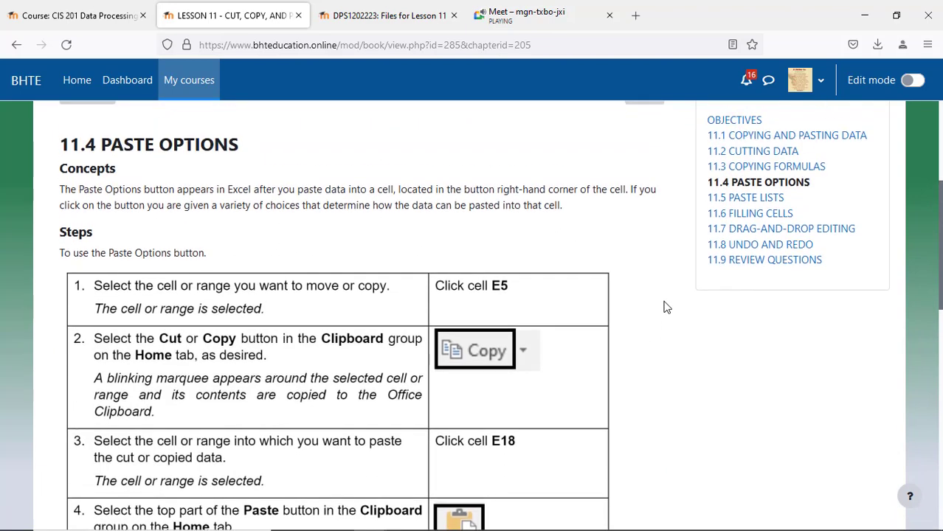
Copy E5's =SUM(B5:D5) Total Sales, then scroll down and select E18 as the destination.
click(504, 520)
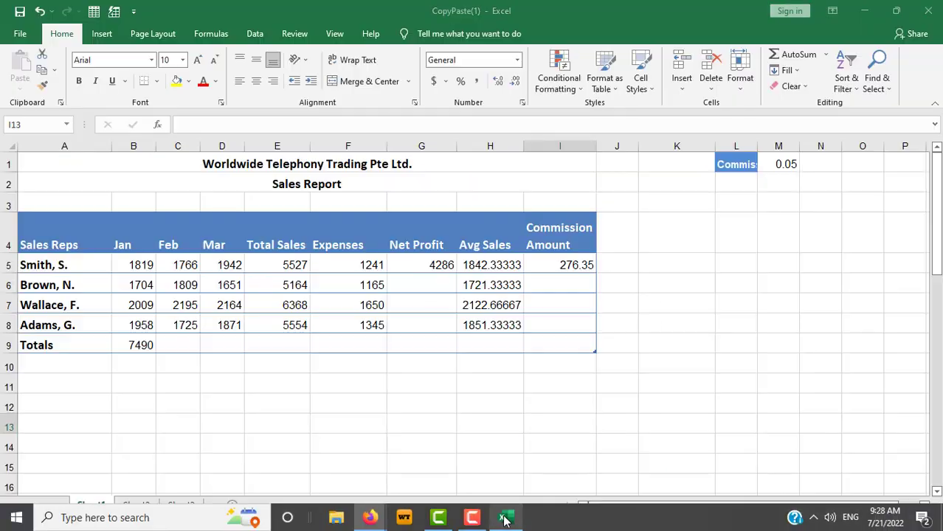
click(281, 268)
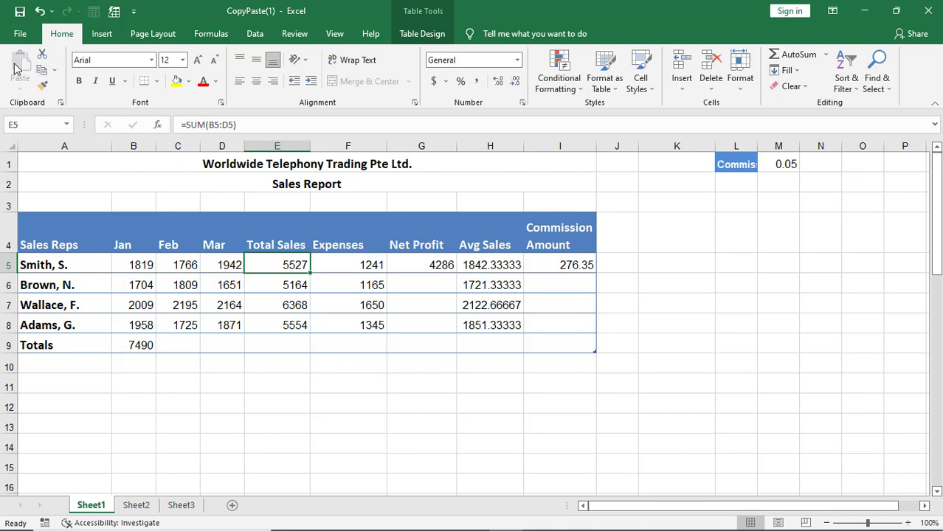
click(40, 70)
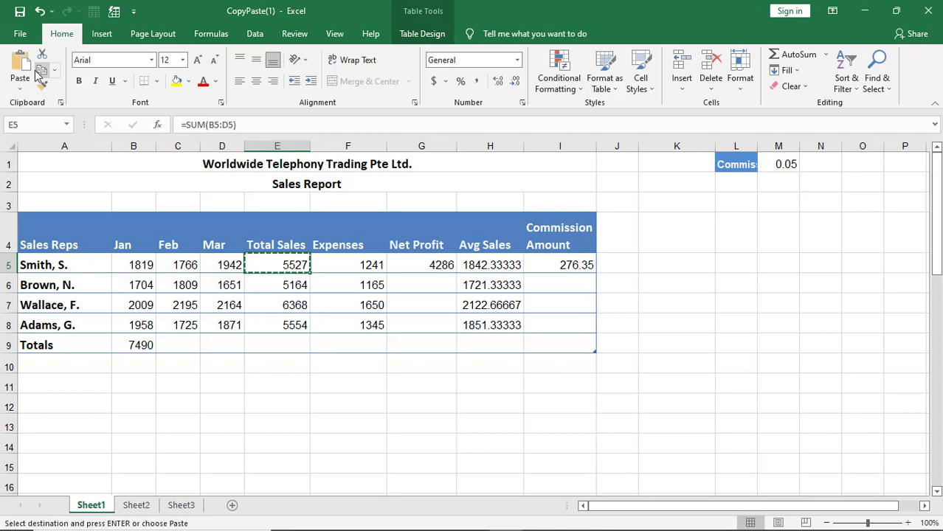
mouse_move(371, 525)
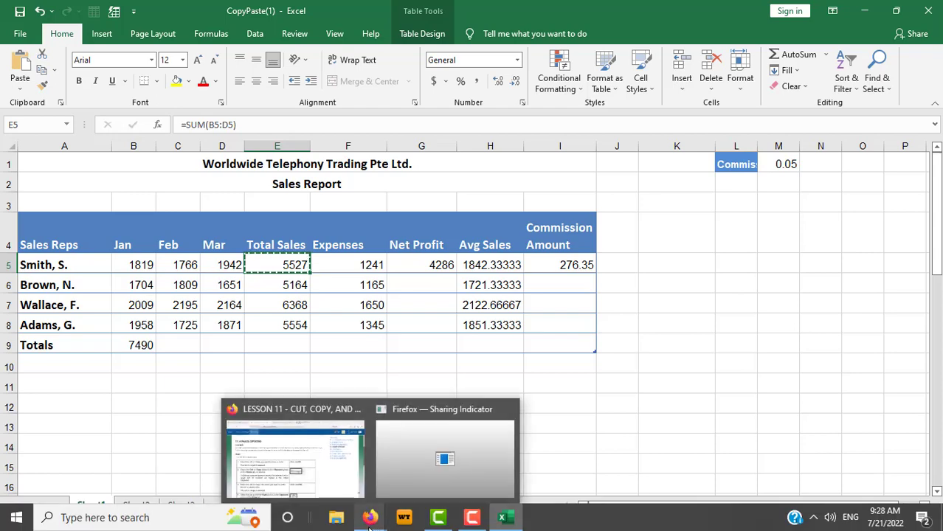
click(337, 481)
scroll(601, 419, down, 5)
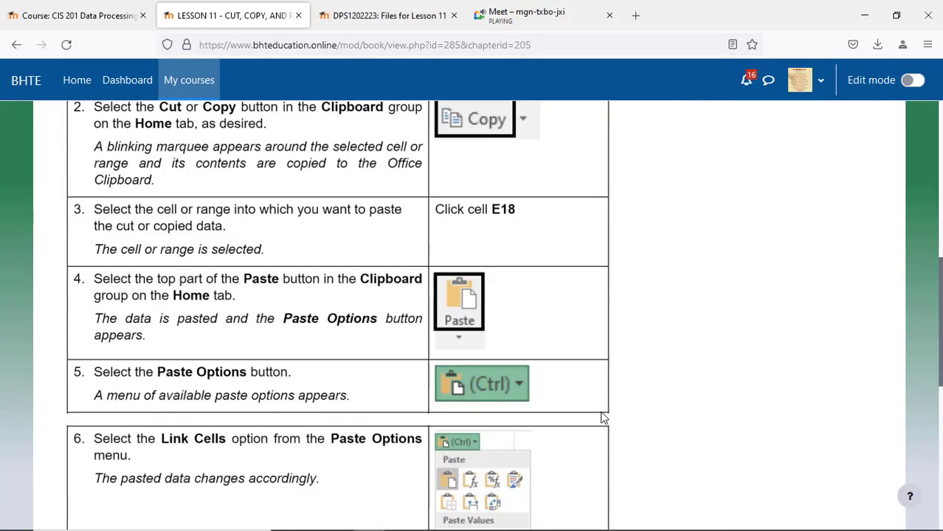
scroll(601, 418, down, 3)
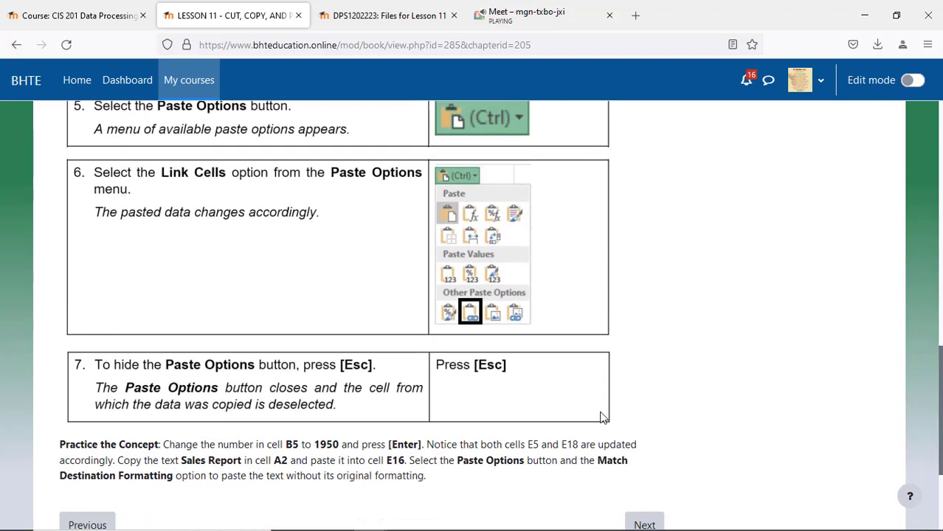
click(504, 519)
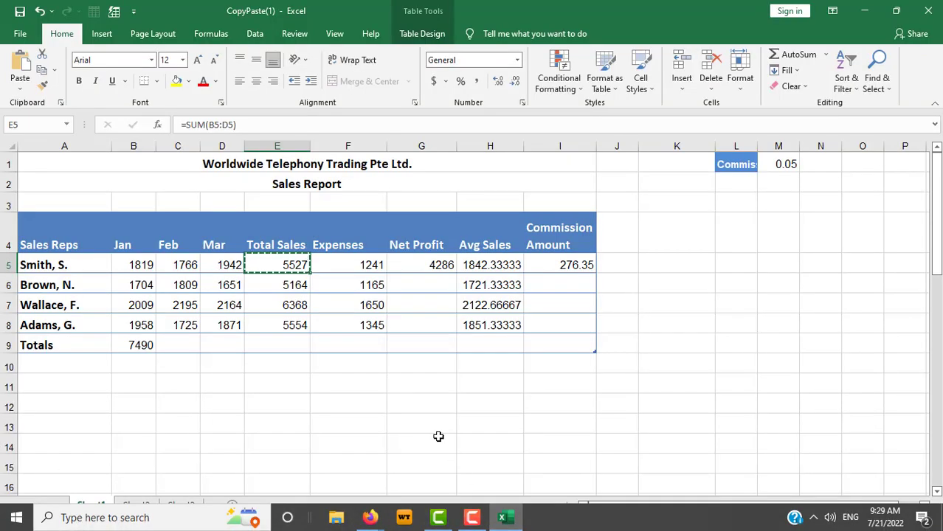
scroll(277, 449, down, 2)
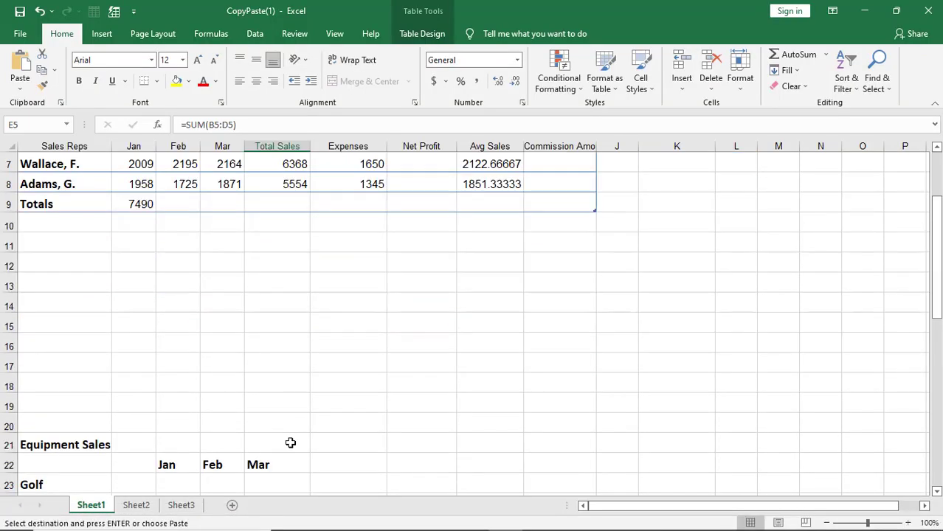
scroll(292, 441, down, 2)
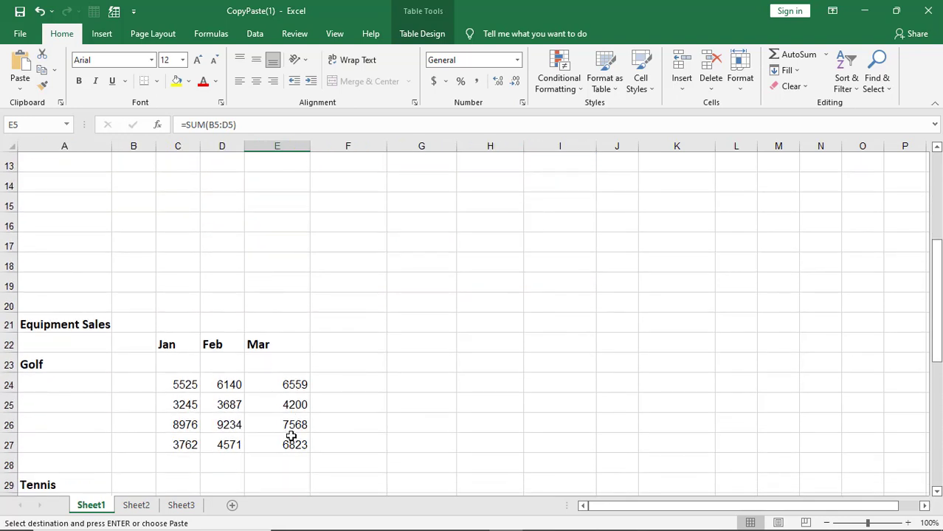
click(292, 264)
Scroll the Lesson 11 page through Link Cells steps 3–7 to the Practice the Concept exercise.
mouse_move(469, 523)
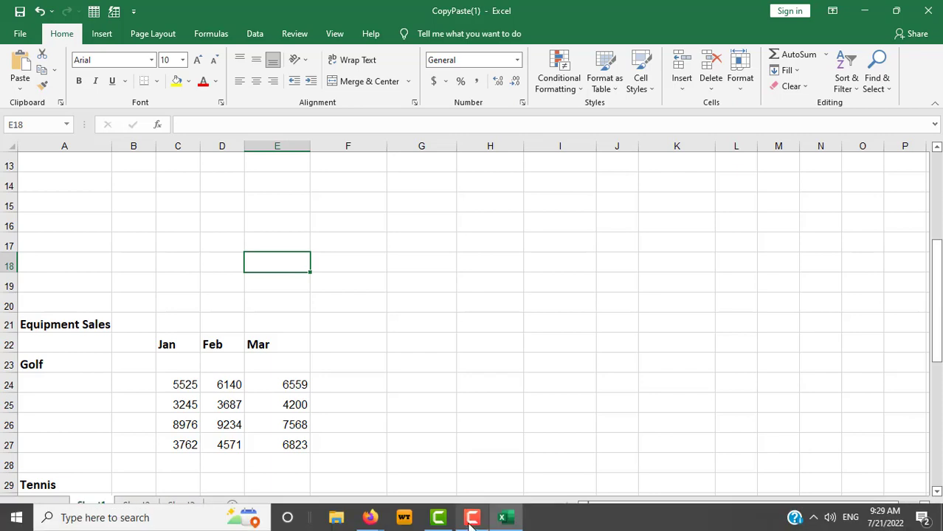
mouse_move(370, 519)
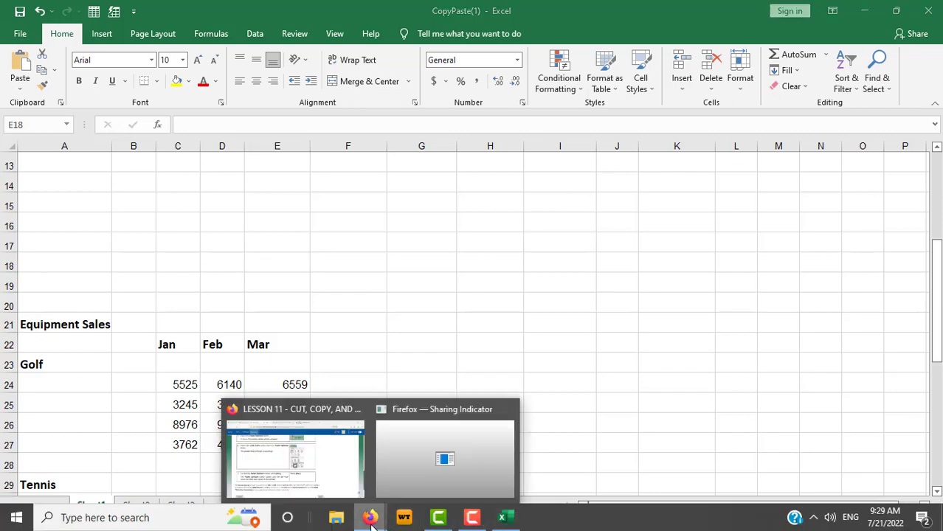
click(326, 472)
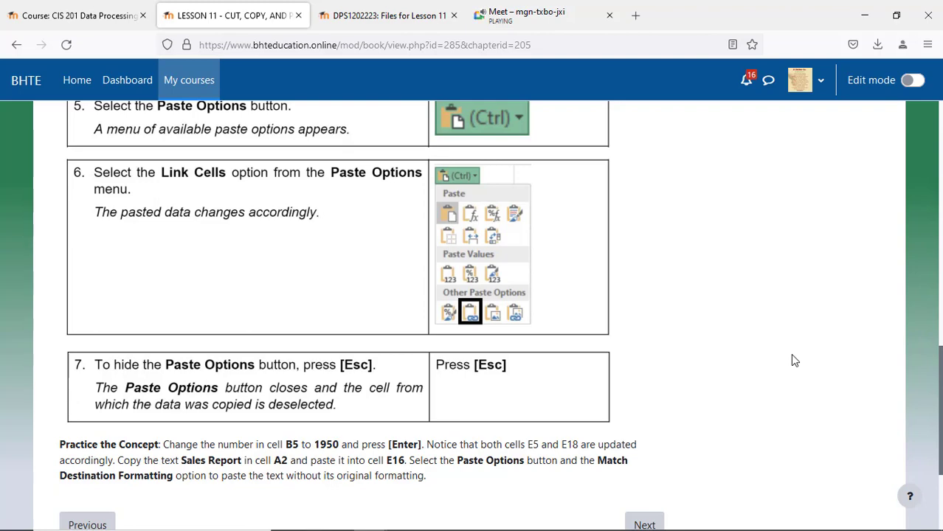
scroll(791, 356, up, 2)
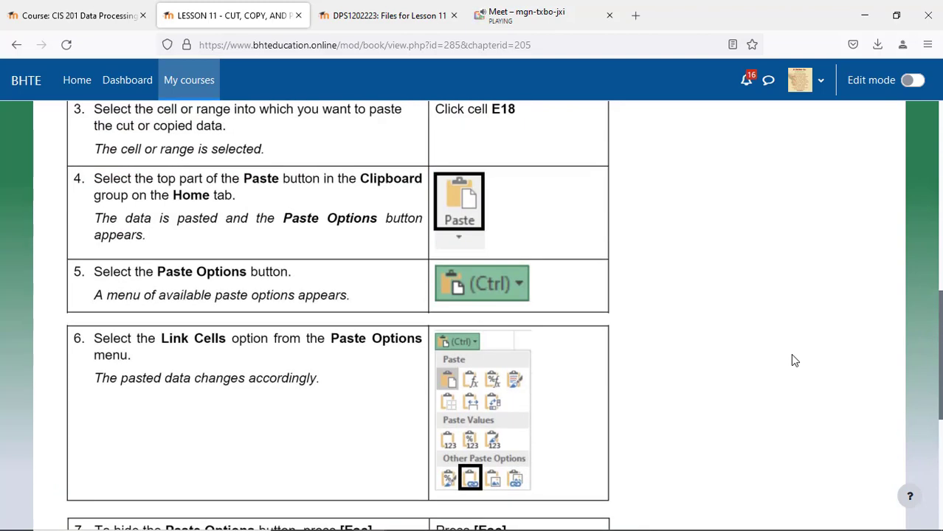
scroll(791, 355, up, 2)
scroll(791, 355, down, 2)
scroll(793, 359, down, 2)
scroll(793, 359, up, 1)
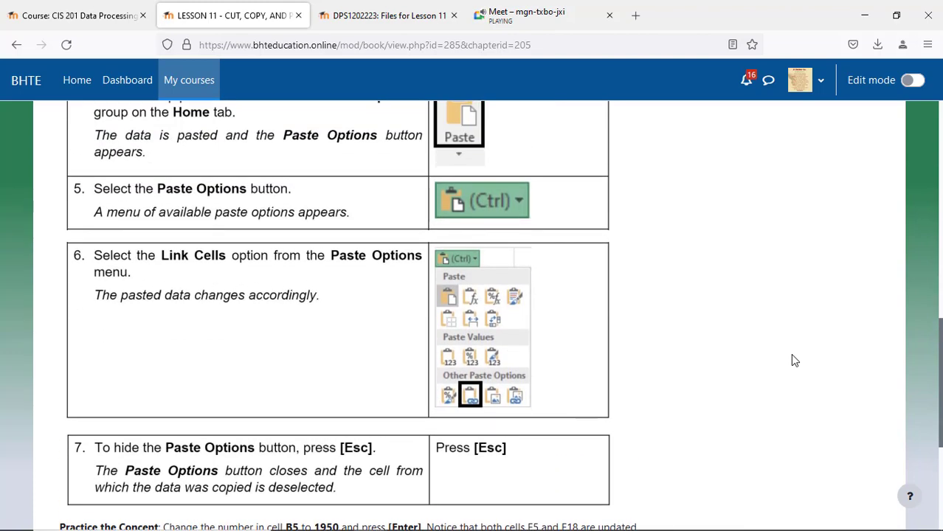
scroll(793, 360, up, 1)
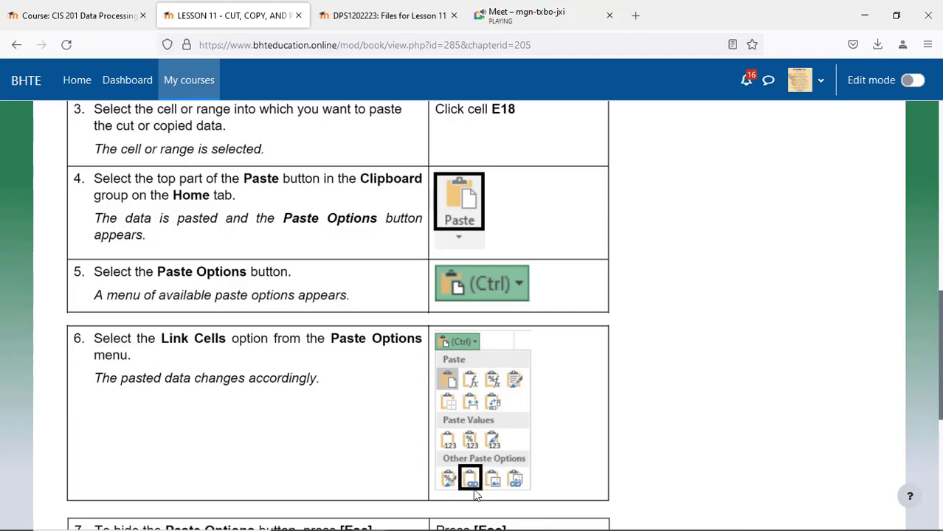
scroll(636, 391, down, 5)
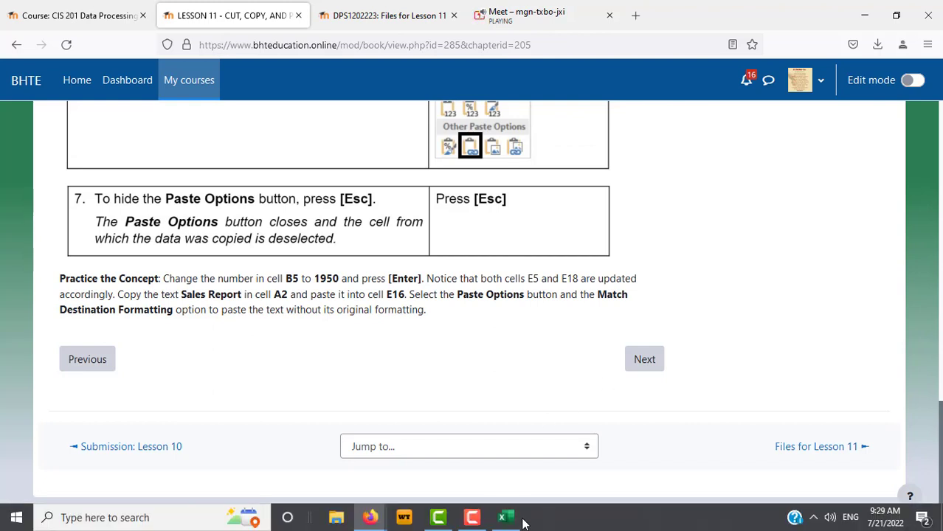
Paste Link E5 into E18, then confirm E18 holds =$E$5 and shows 5527.
click(505, 517)
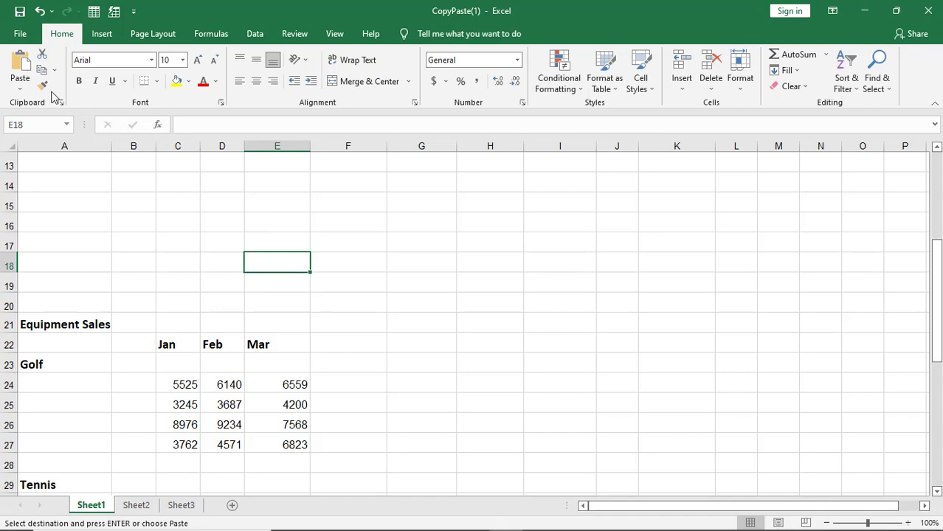
click(26, 90)
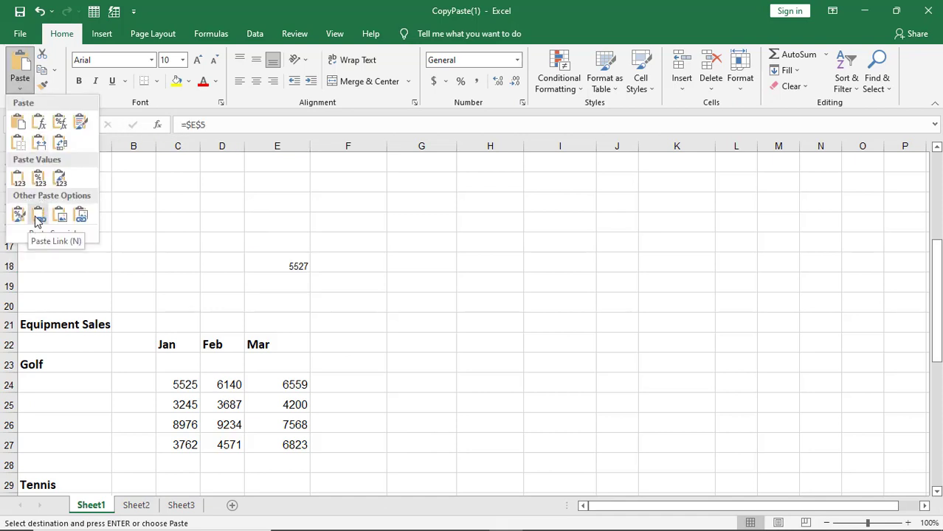
click(37, 219)
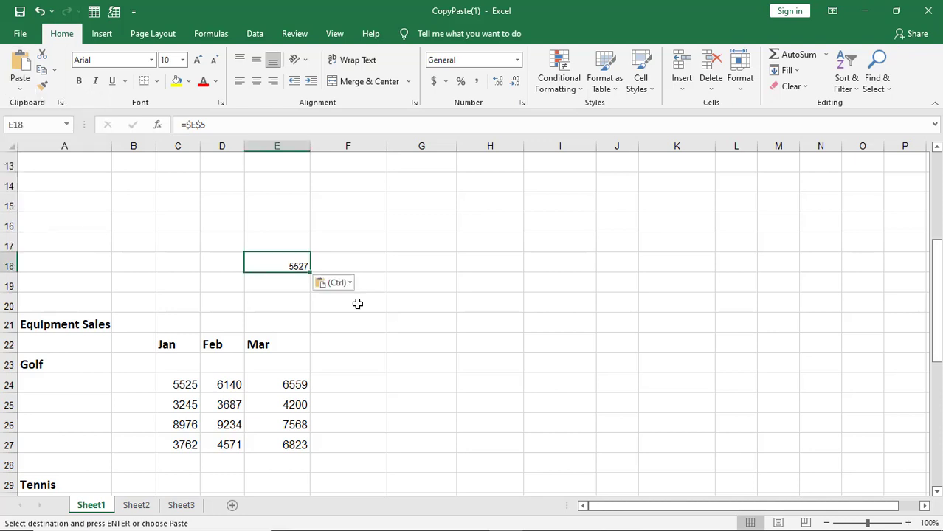
click(555, 366)
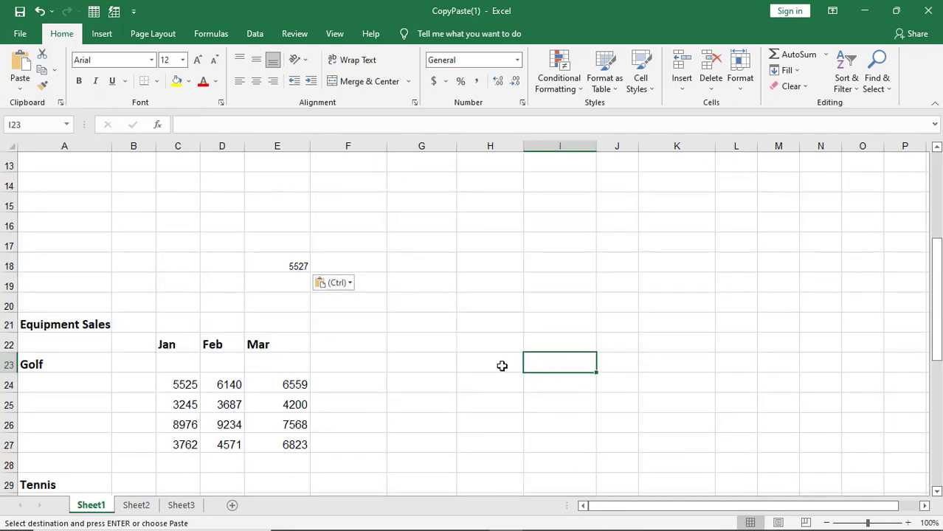
click(293, 268)
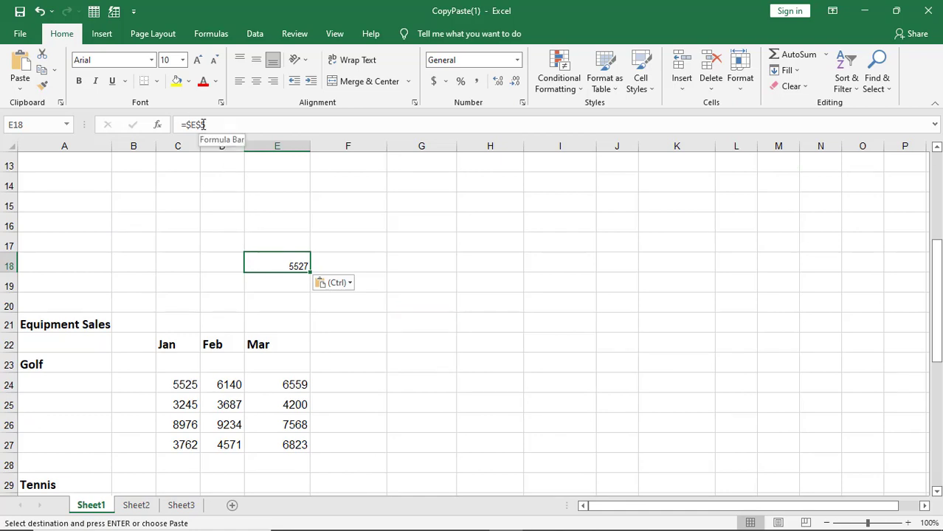
scroll(463, 292, up, 4)
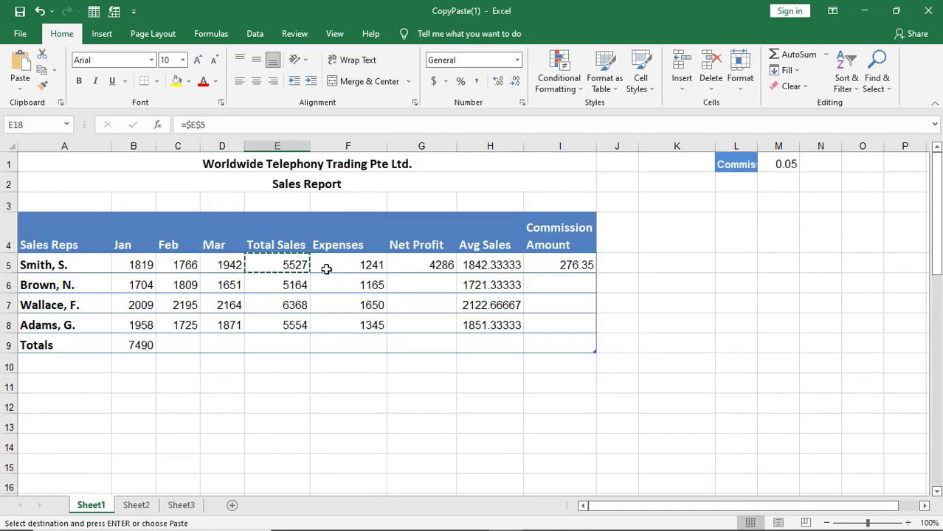
scroll(391, 339, down, 5)
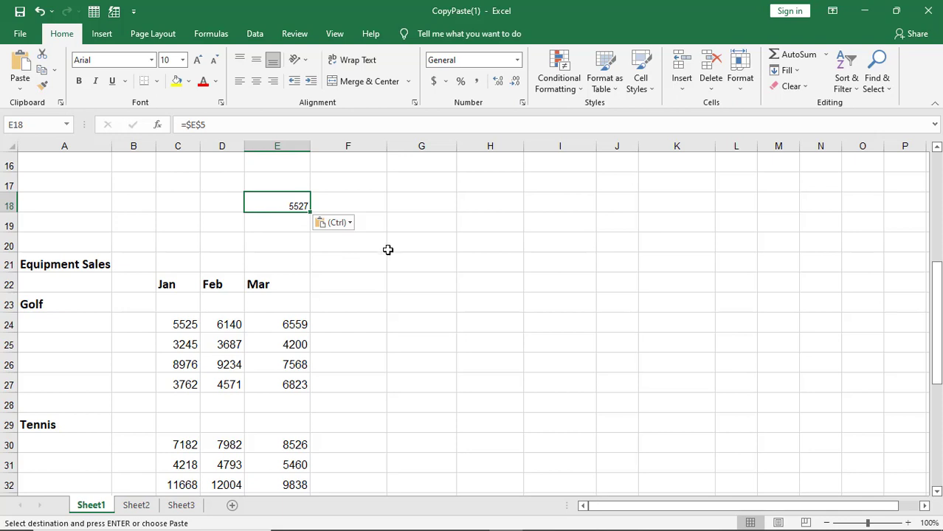
click(370, 520)
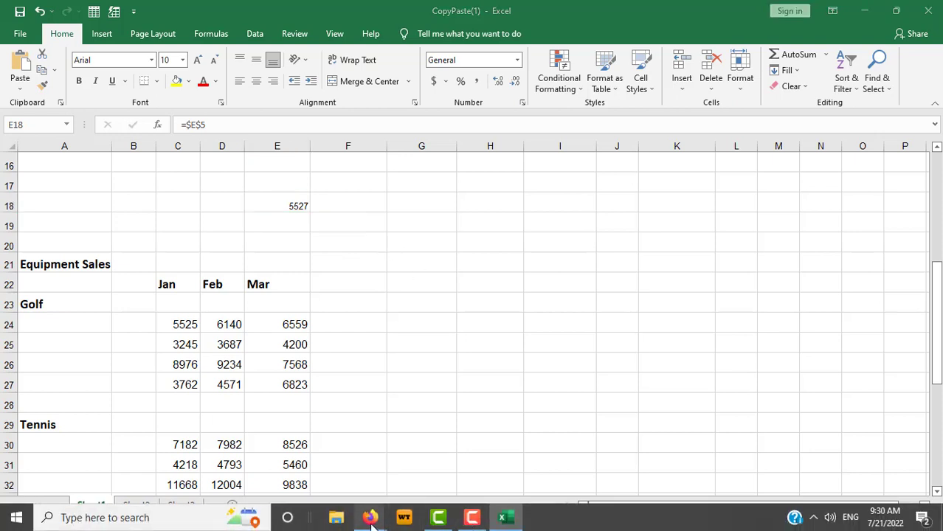
click(321, 472)
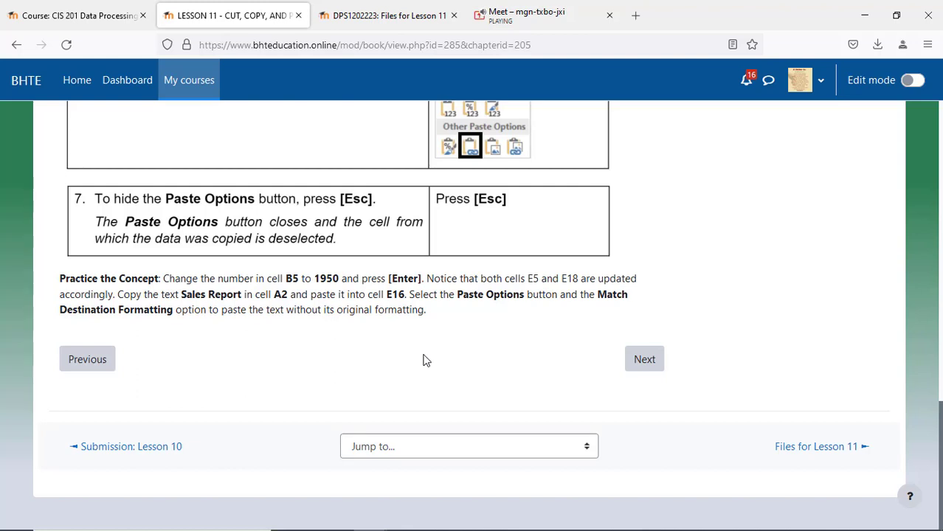
mouse_move(472, 528)
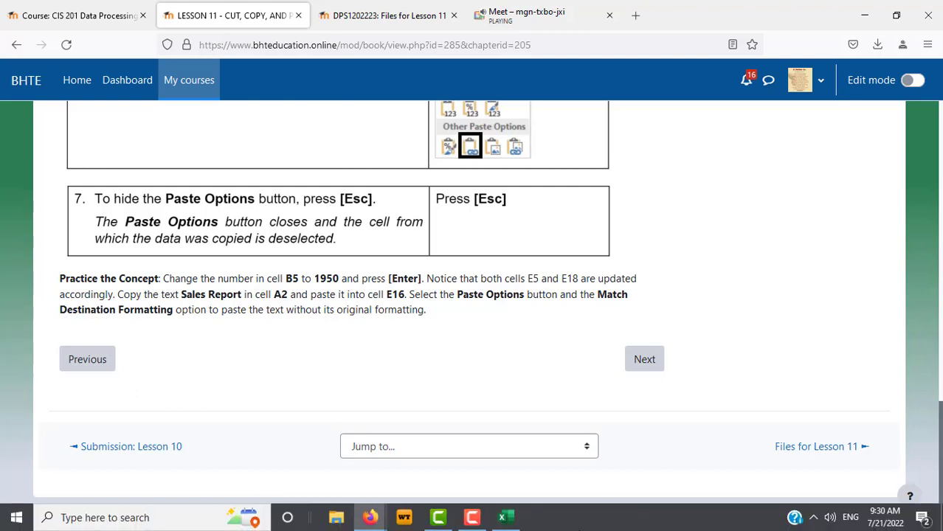
Enter 1950 in B5 and check that the linked E18 now shows 5658.
click(506, 517)
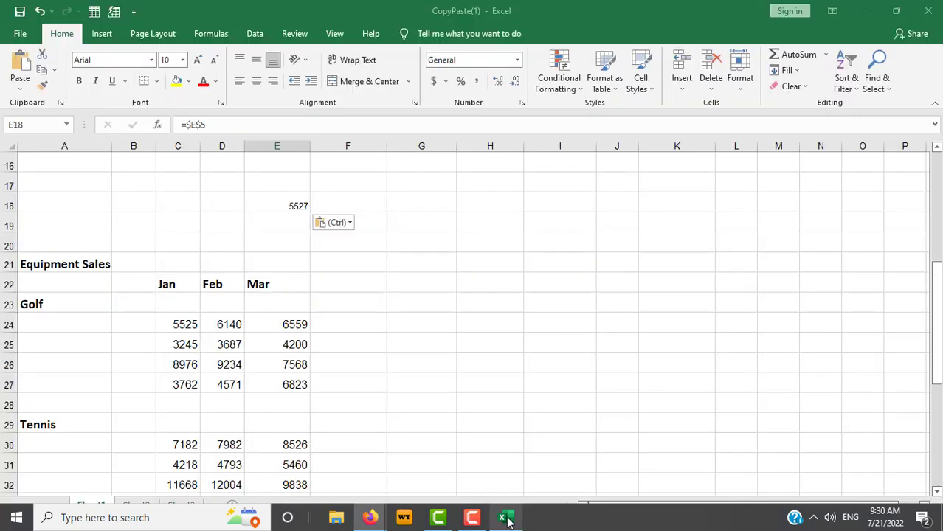
key(Escape)
scroll(510, 323, up, 5)
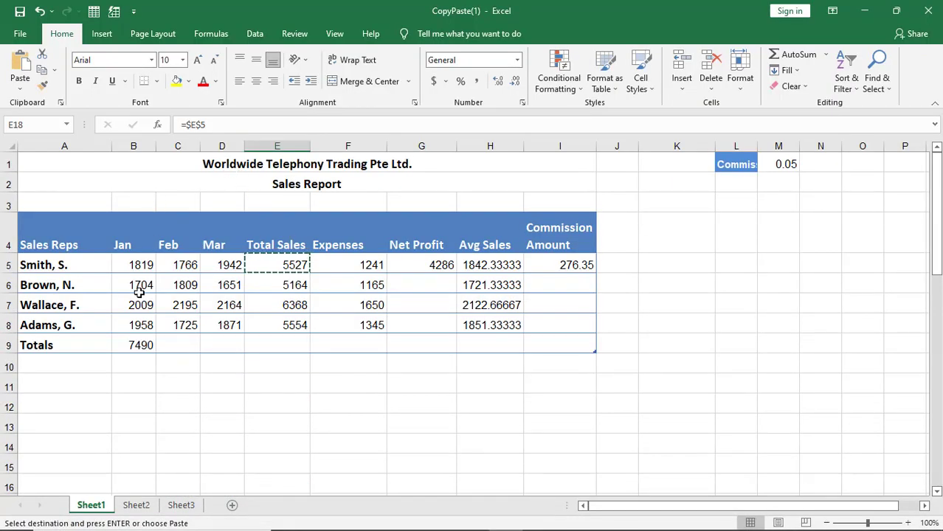
click(136, 268)
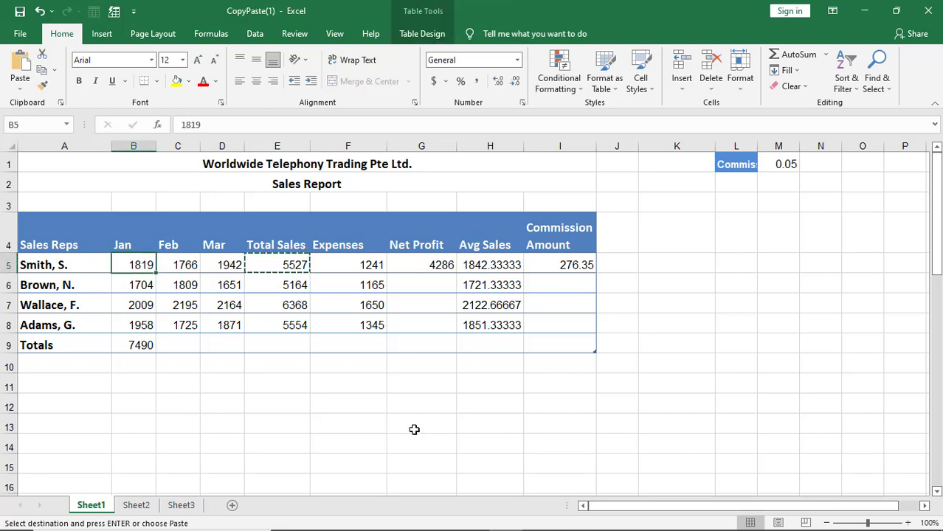
text(19)
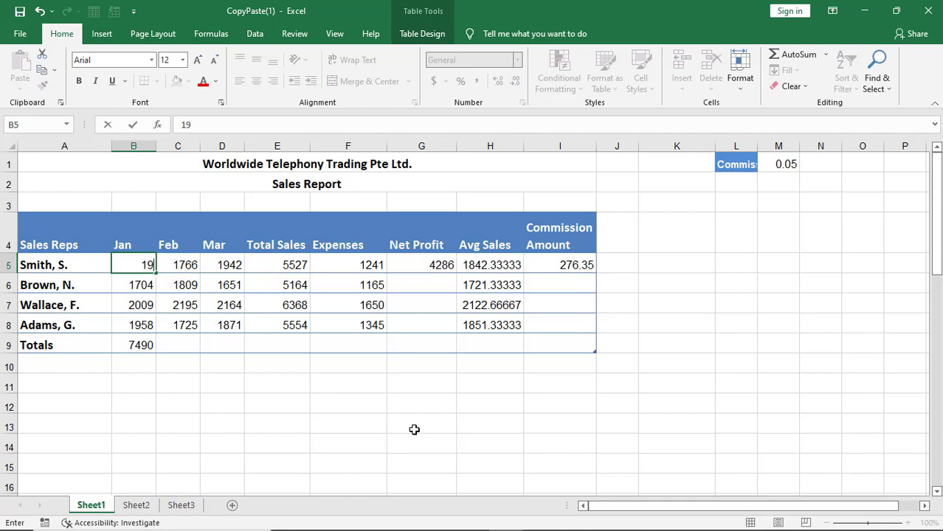
text(50)
key(Return)
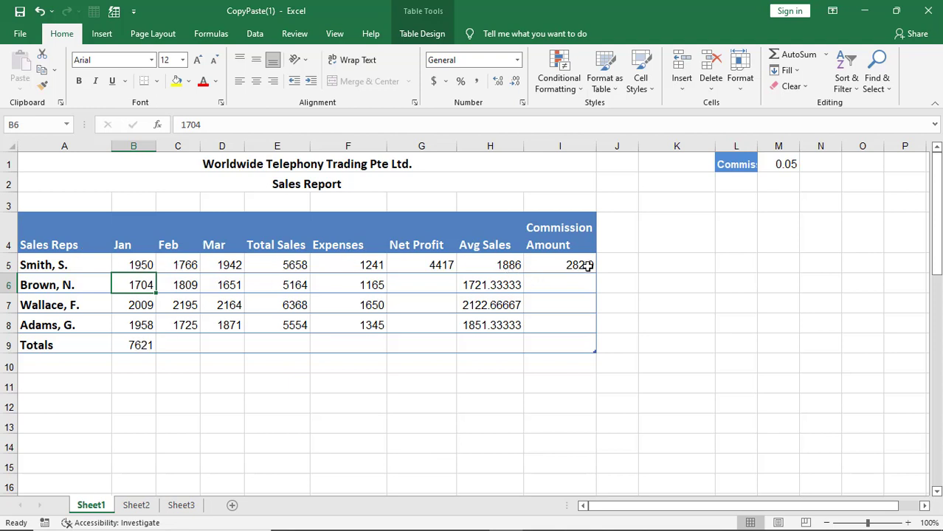
scroll(727, 298, down, 4)
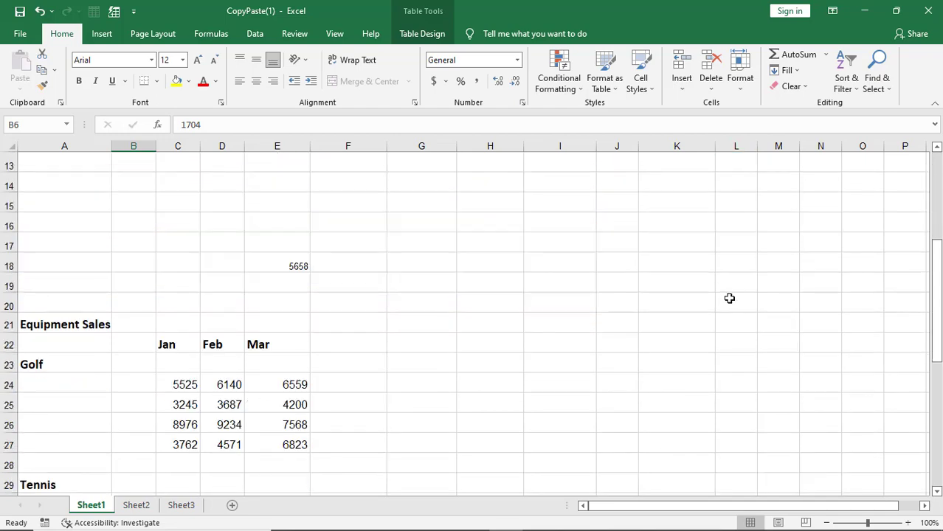
click(282, 268)
scroll(616, 380, up, 3)
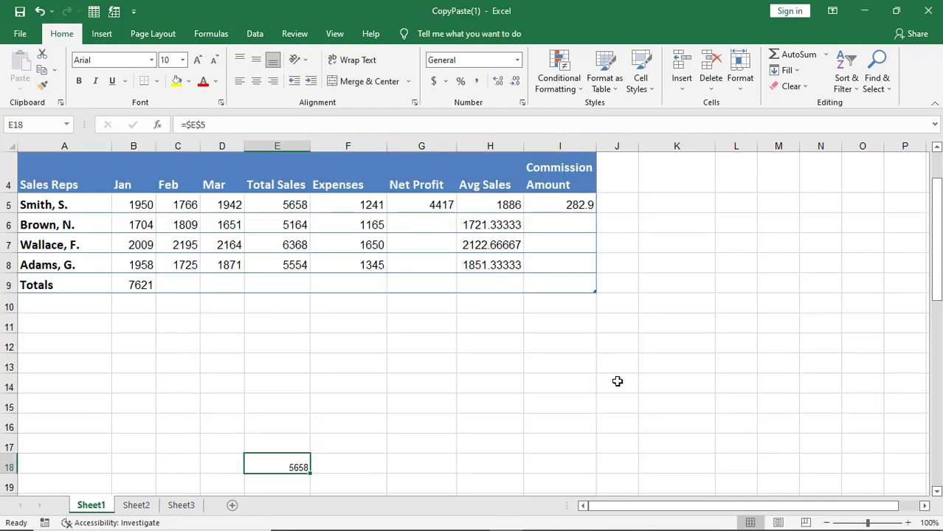
scroll(617, 381, down, 1)
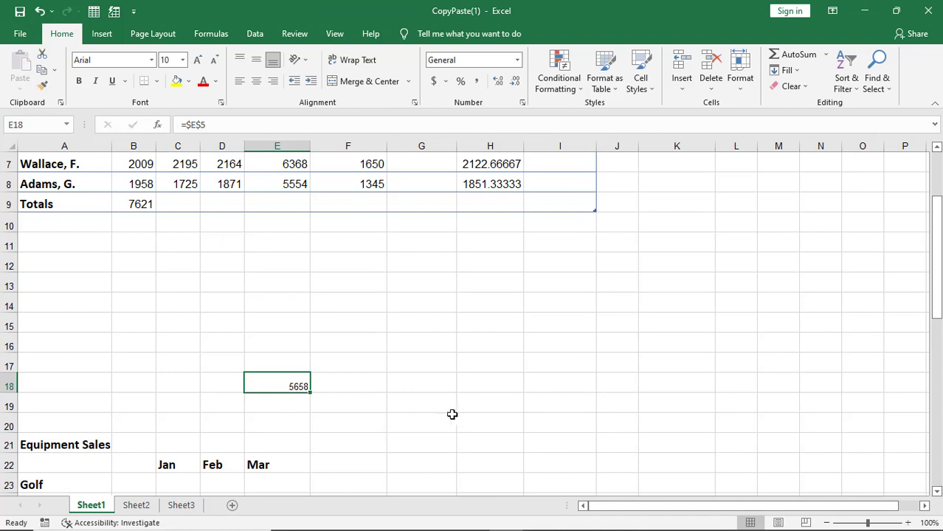
mouse_move(410, 521)
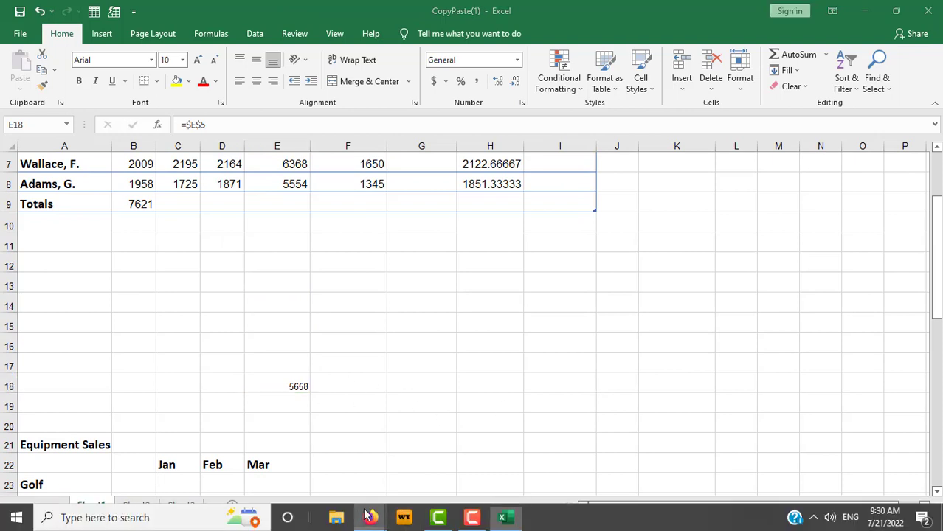
mouse_move(369, 518)
click(332, 476)
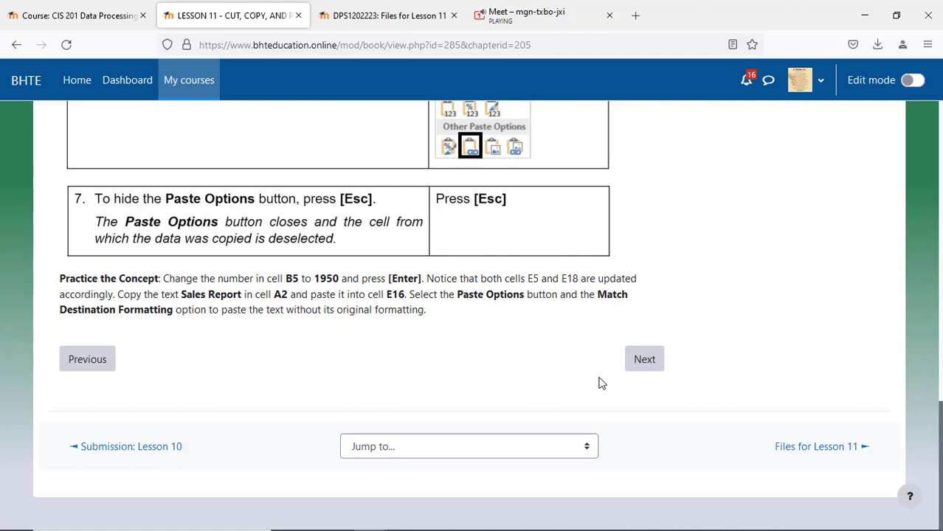
Copy the Sales Report title from cell A2.
click(501, 517)
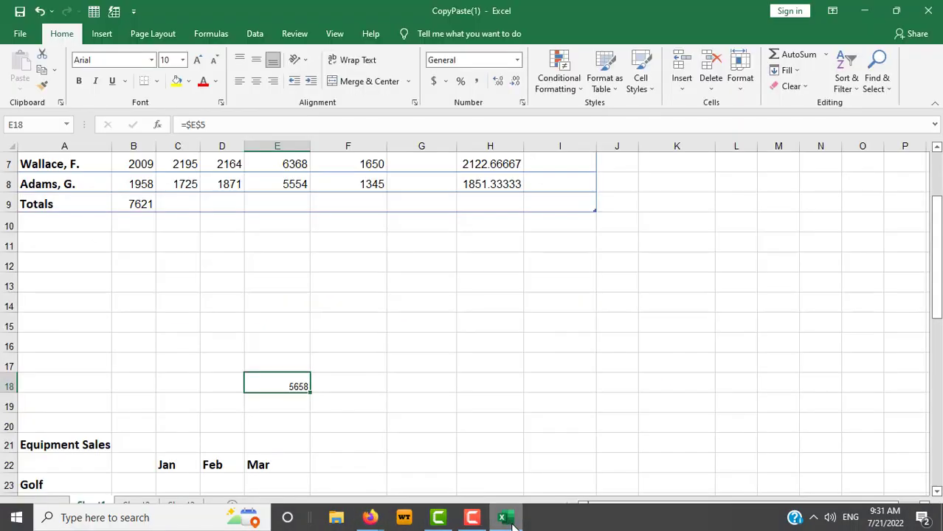
scroll(404, 395, up, 2)
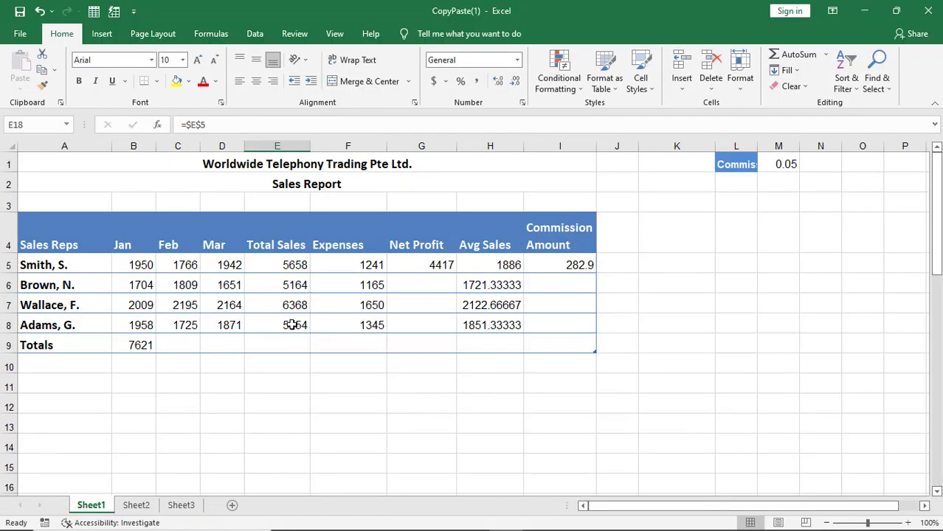
click(78, 180)
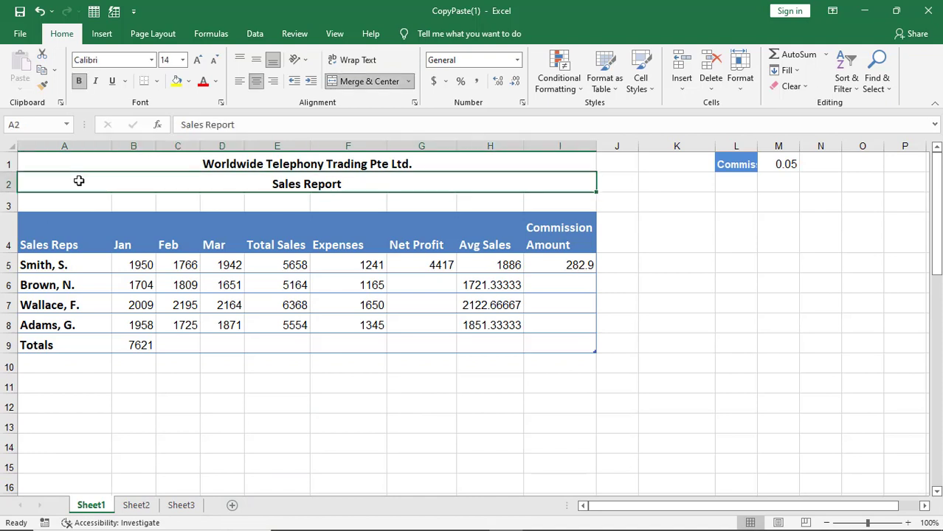
click(43, 71)
scroll(329, 328, down, 3)
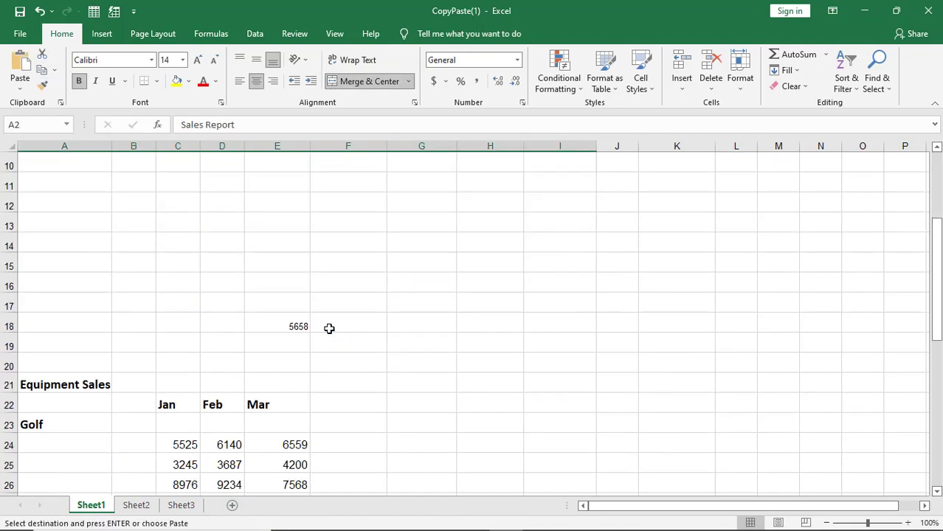
mouse_move(395, 529)
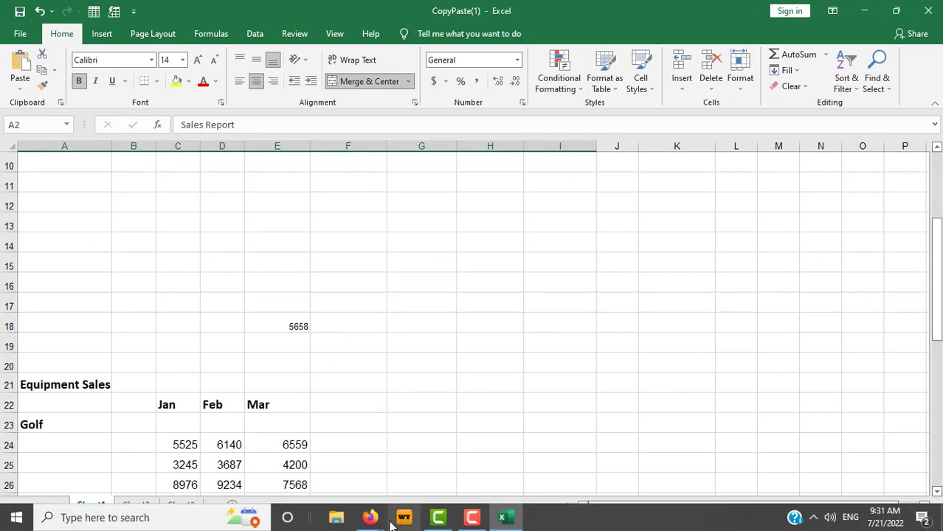
mouse_move(371, 519)
Paste the Sales Report title into E16 as a merged heading spanning E16:M16.
click(308, 463)
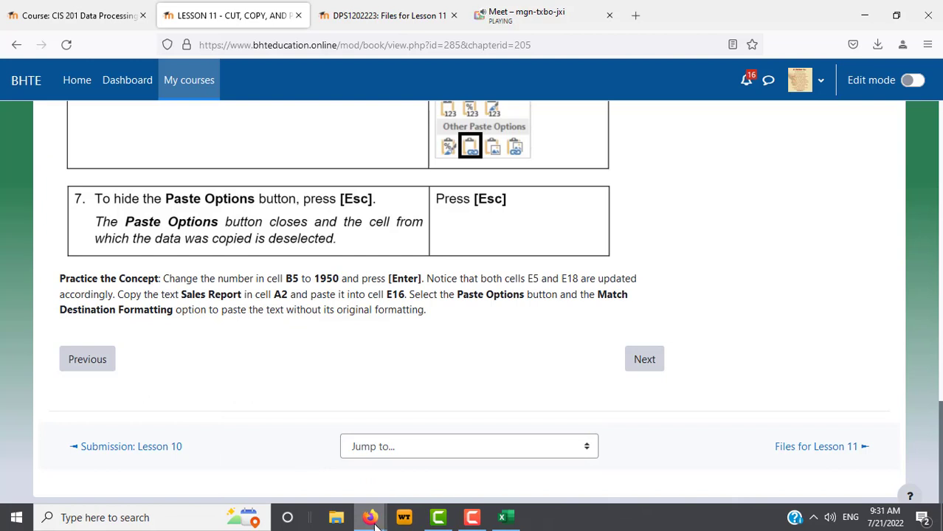
click(504, 518)
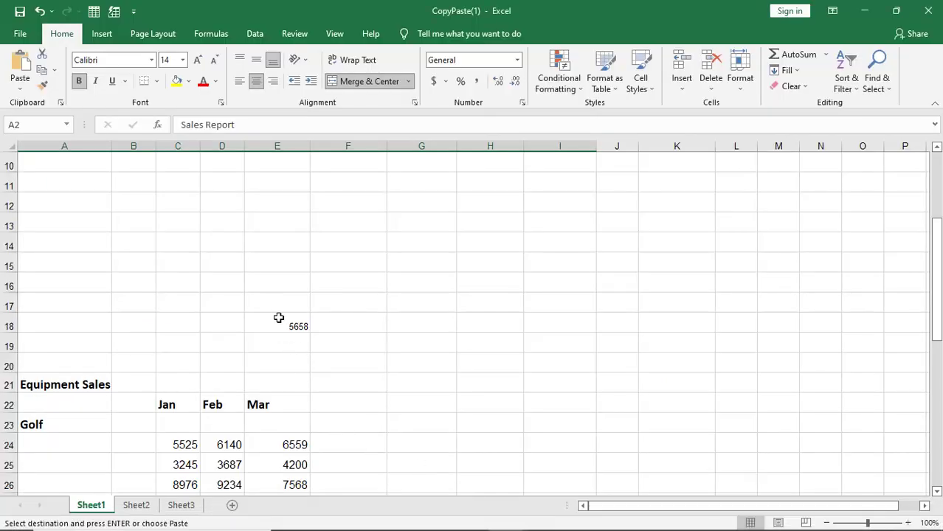
click(277, 282)
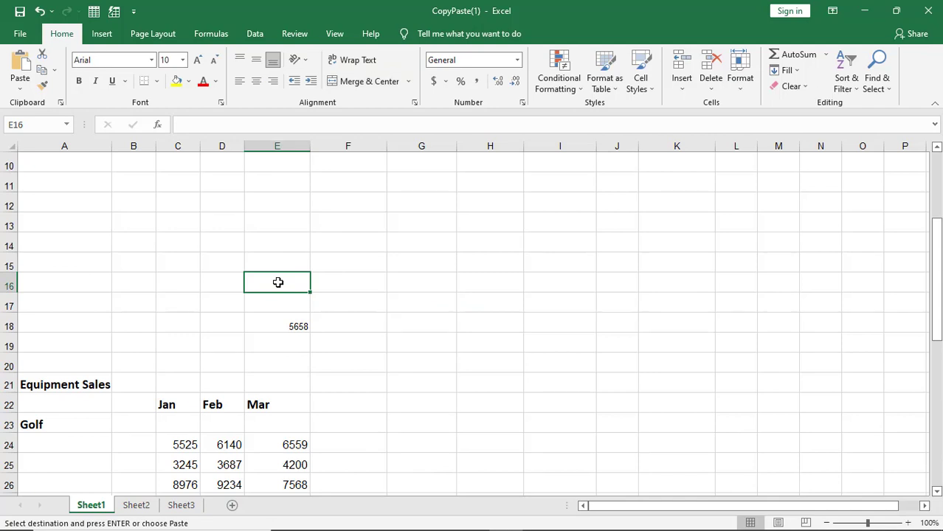
click(21, 66)
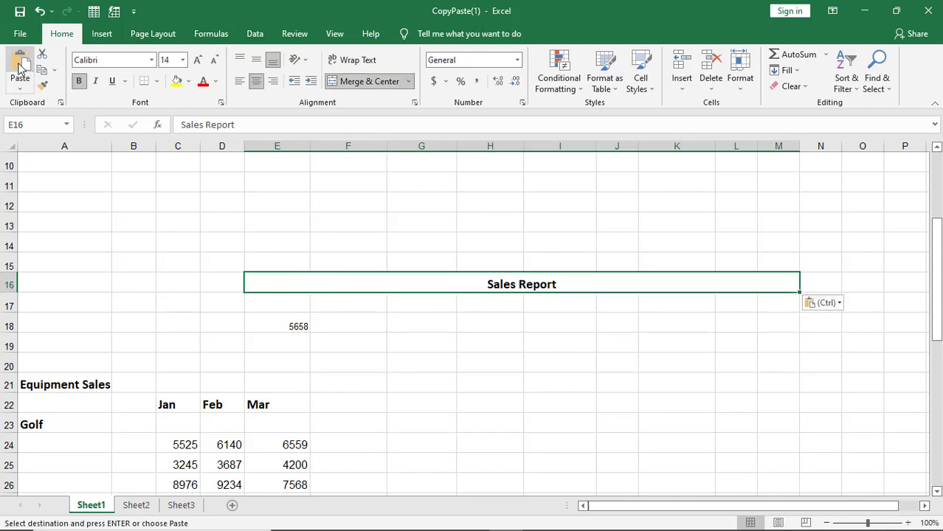
mouse_move(457, 528)
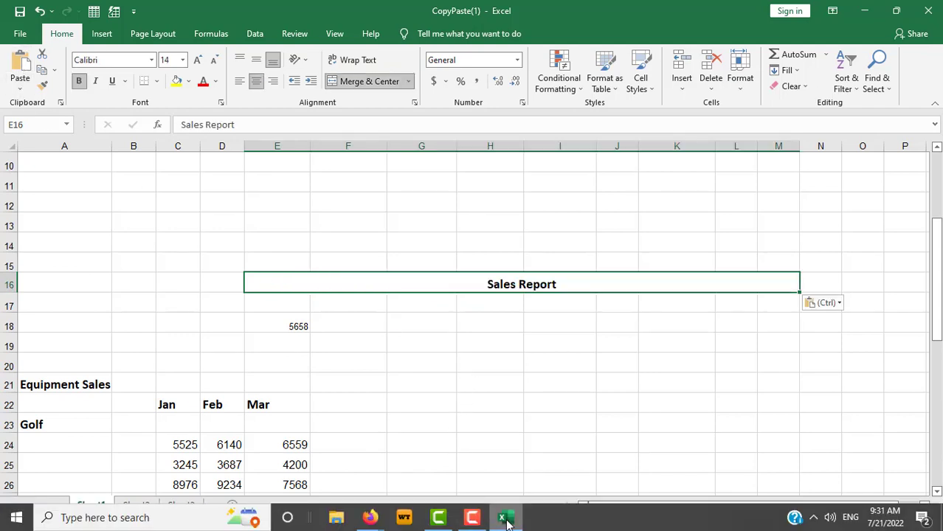
mouse_move(370, 519)
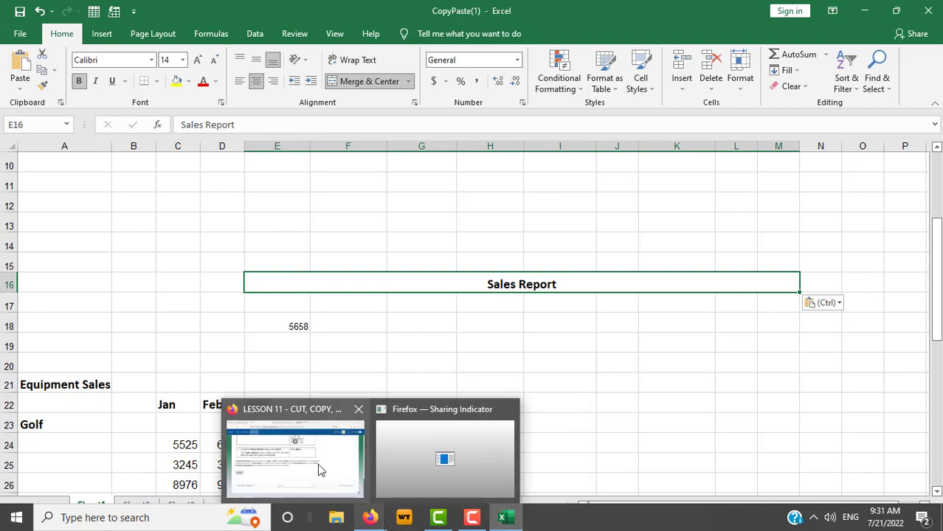
click(320, 469)
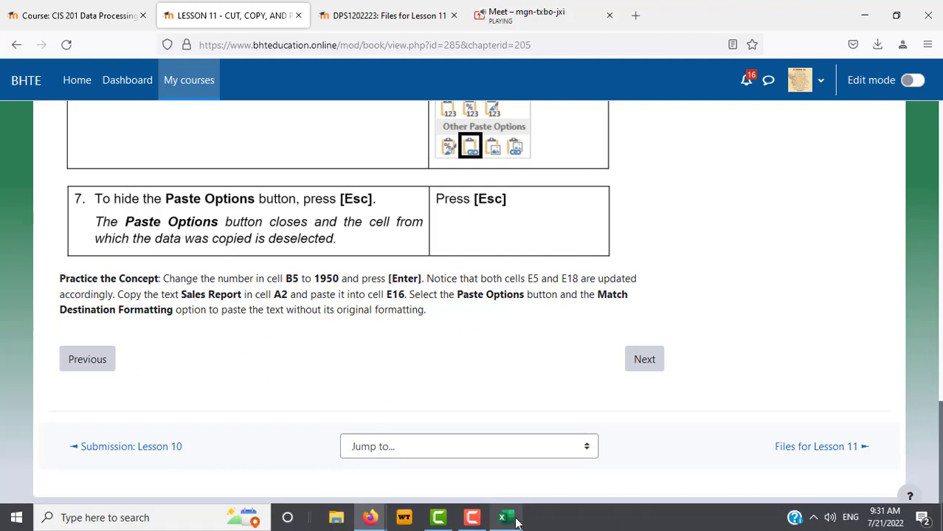
click(506, 517)
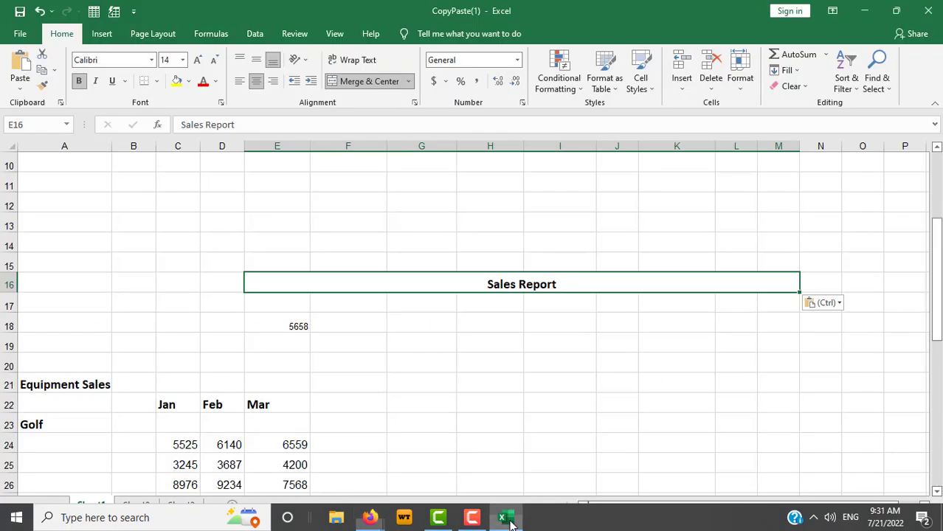
Try the Formatting-only paste option on E16, then restore the Sales Report title.
click(839, 304)
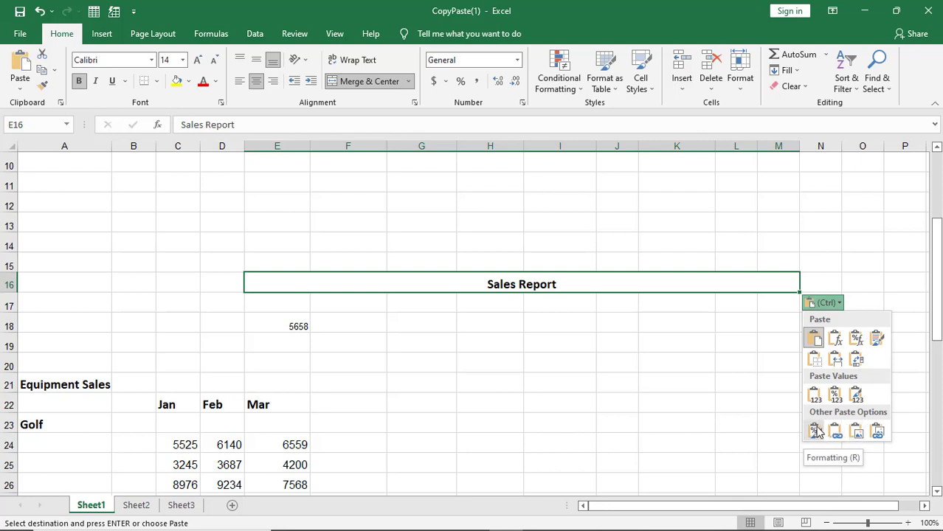
click(816, 433)
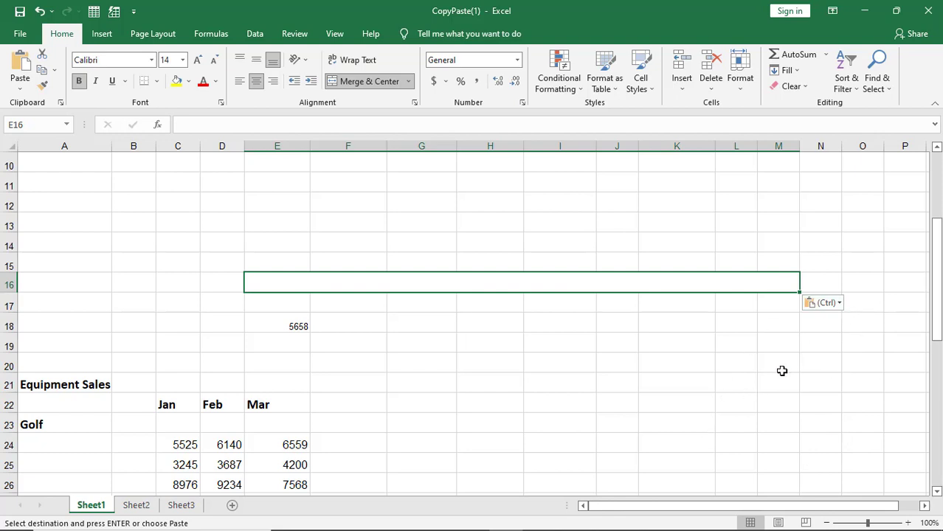
key(Return)
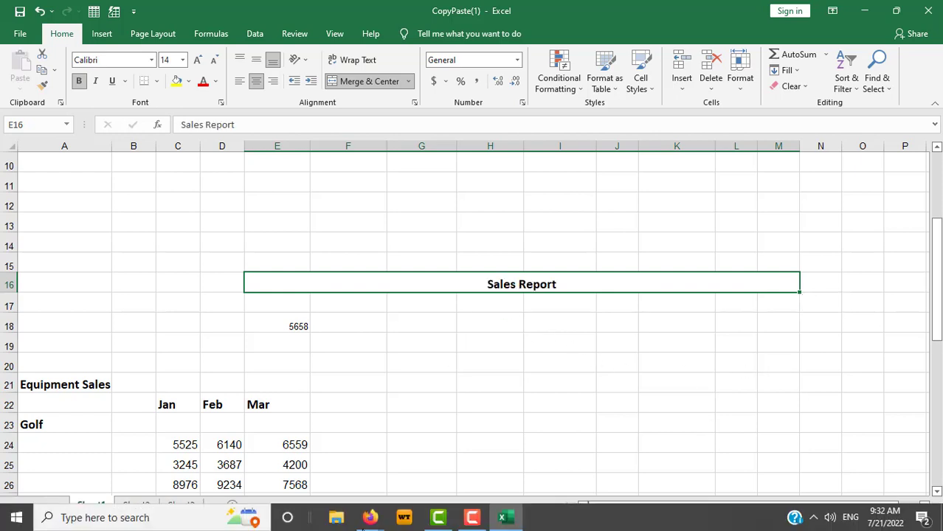
click(369, 517)
click(317, 473)
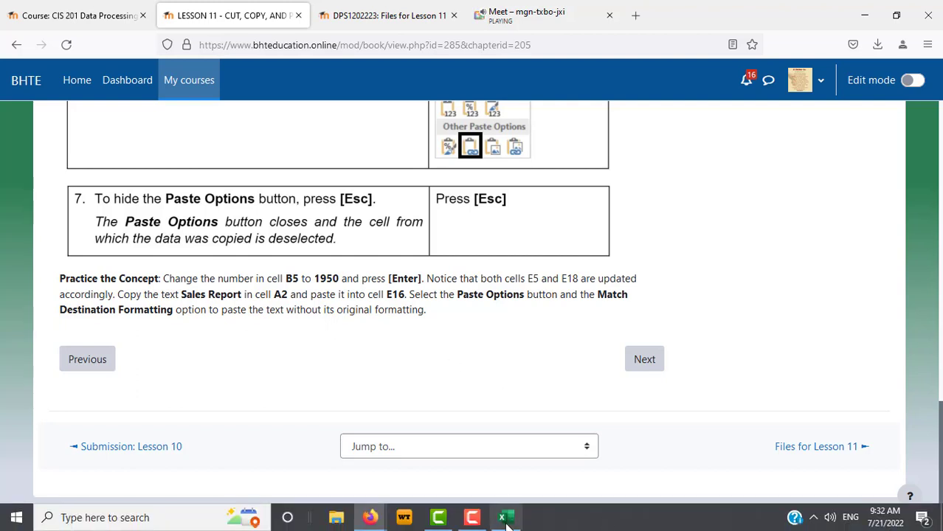
Undo the E16 title paste and merge, keeping B5 at 1950.
click(503, 517)
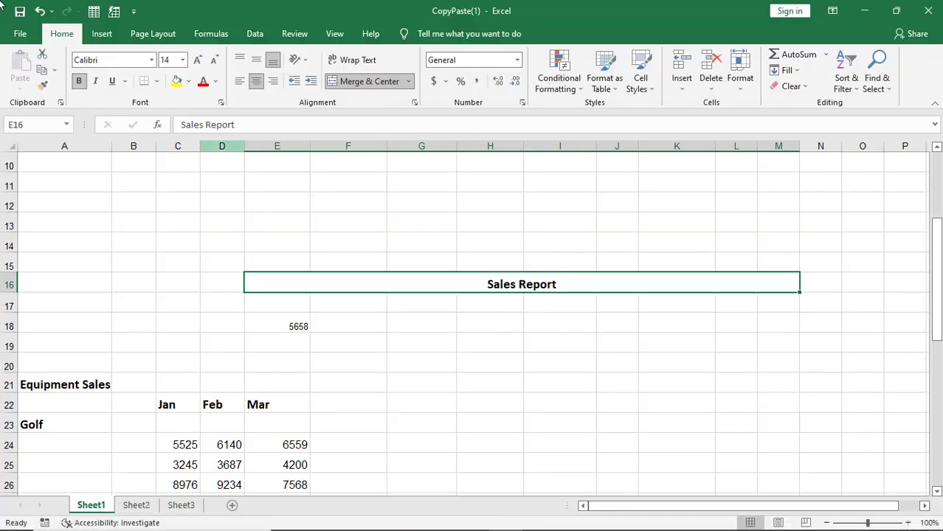
click(41, 14)
click(40, 14)
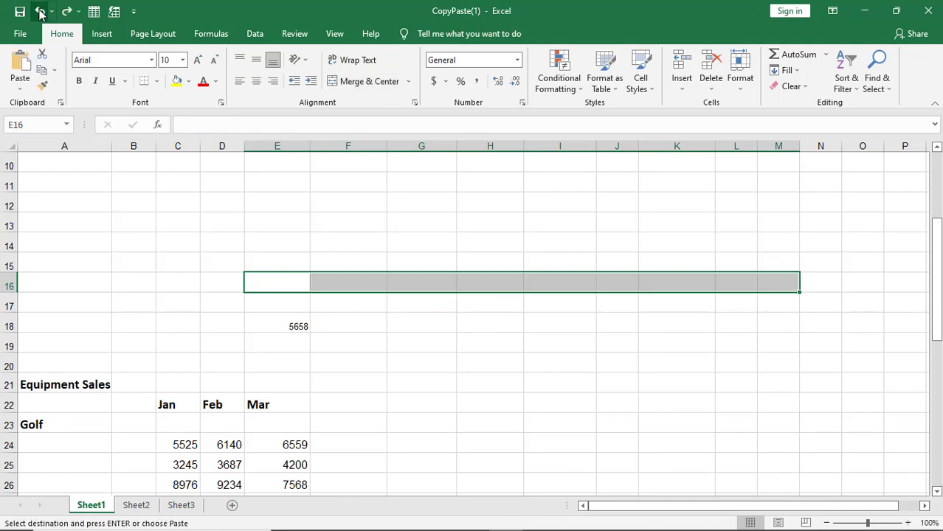
click(41, 13)
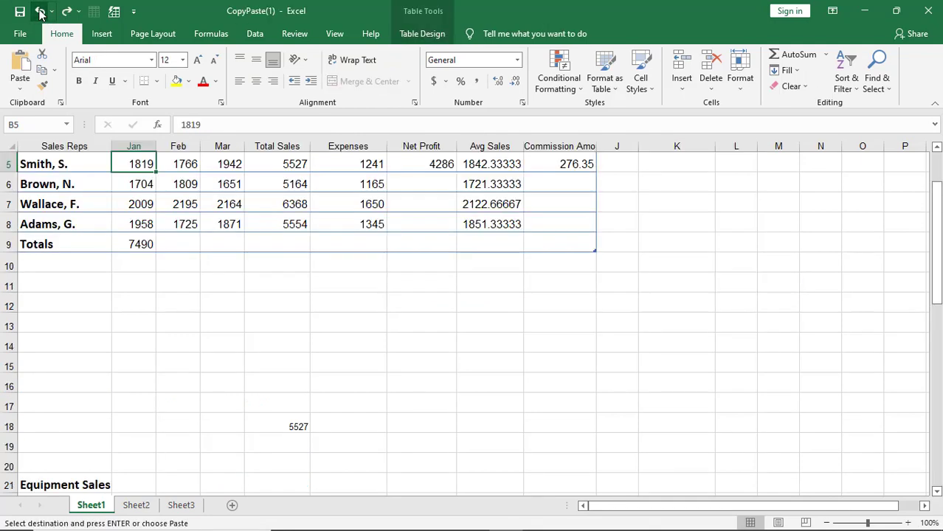
click(66, 11)
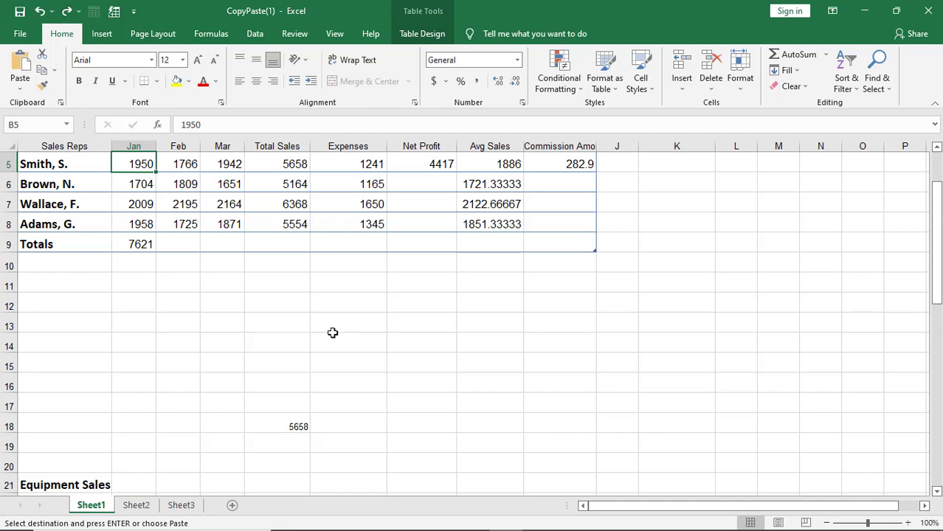
Reselect the Sales Report title in A2 and scroll down to row 16.
click(498, 406)
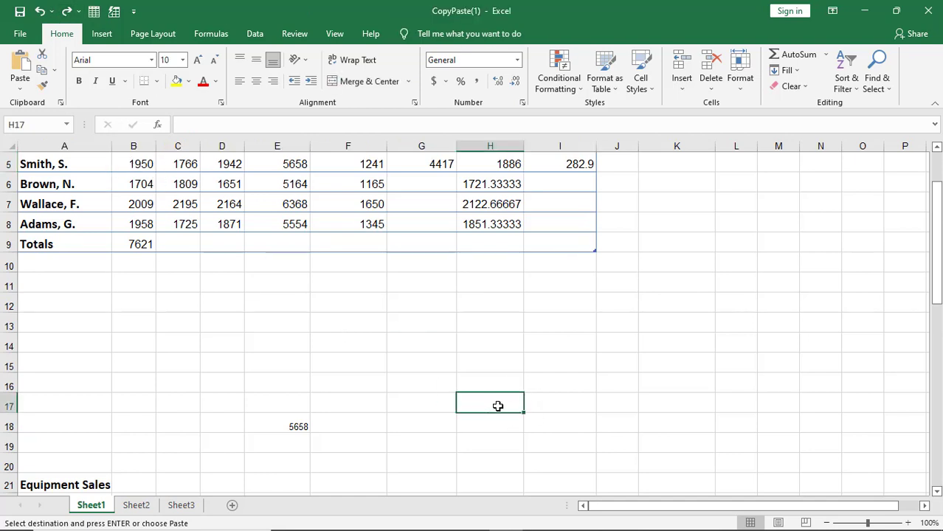
scroll(497, 405, down, 3)
scroll(505, 407, up, 5)
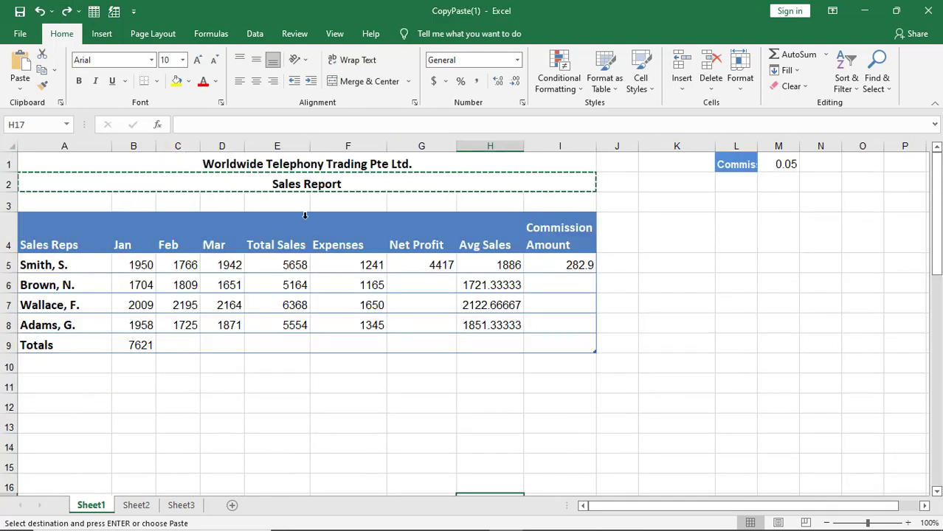
click(295, 183)
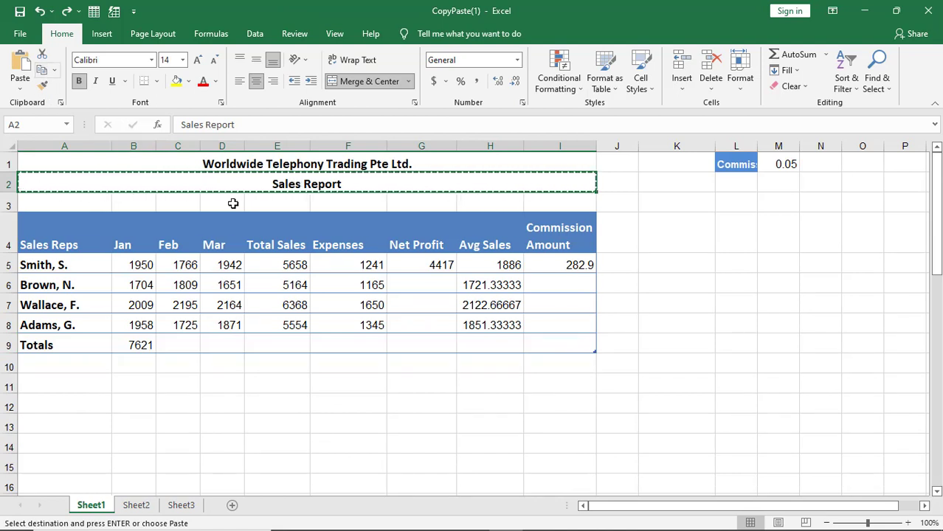
scroll(550, 341, down, 4)
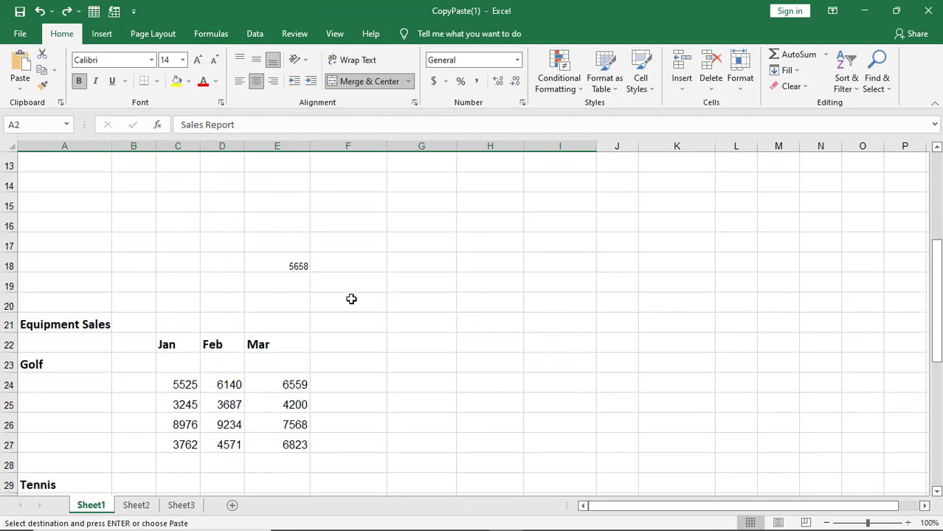
click(288, 226)
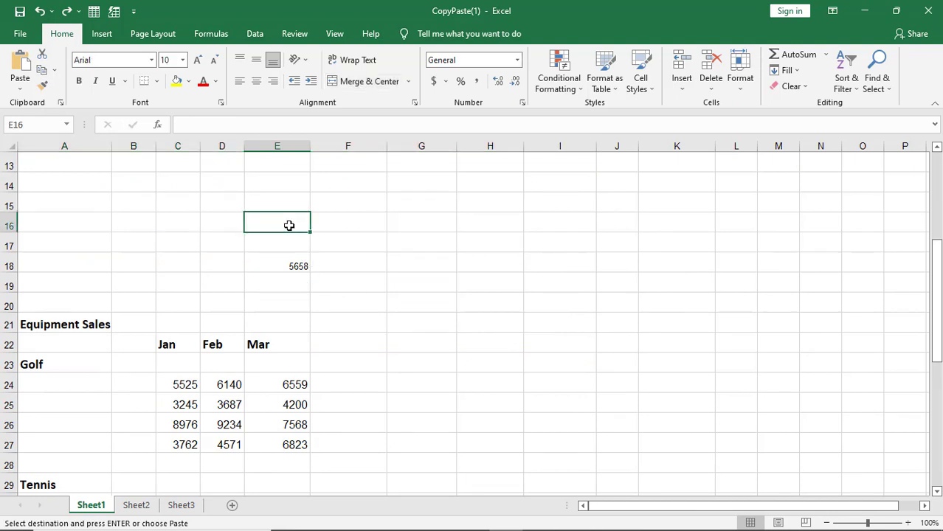
right_click(289, 226)
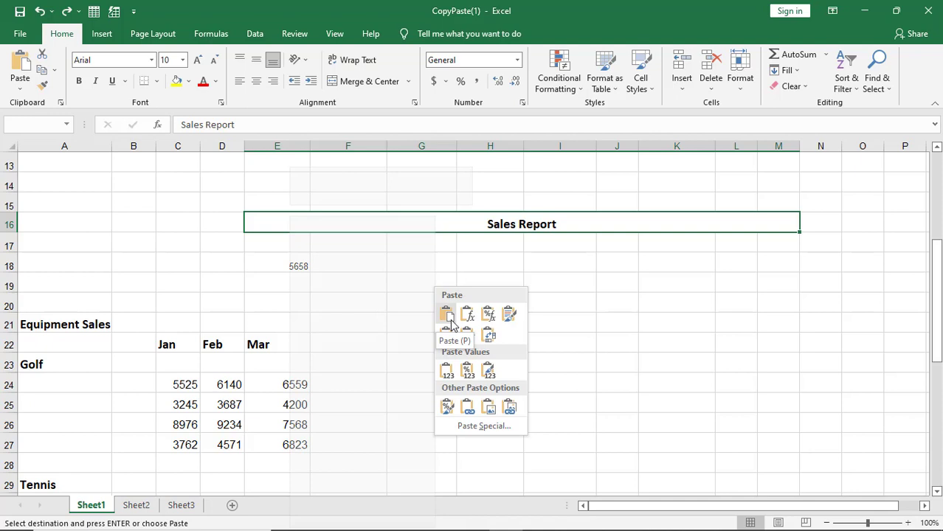
right_click(288, 215)
key(Escape)
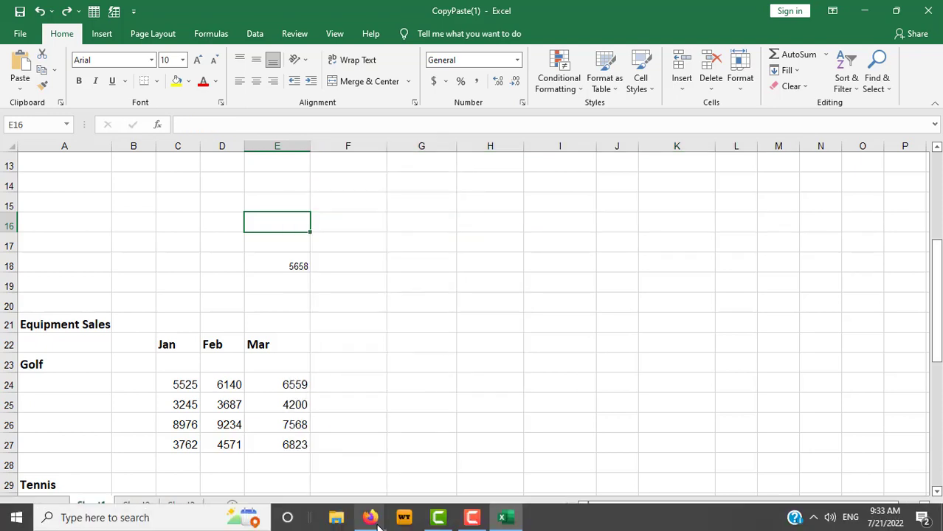
click(369, 517)
click(322, 480)
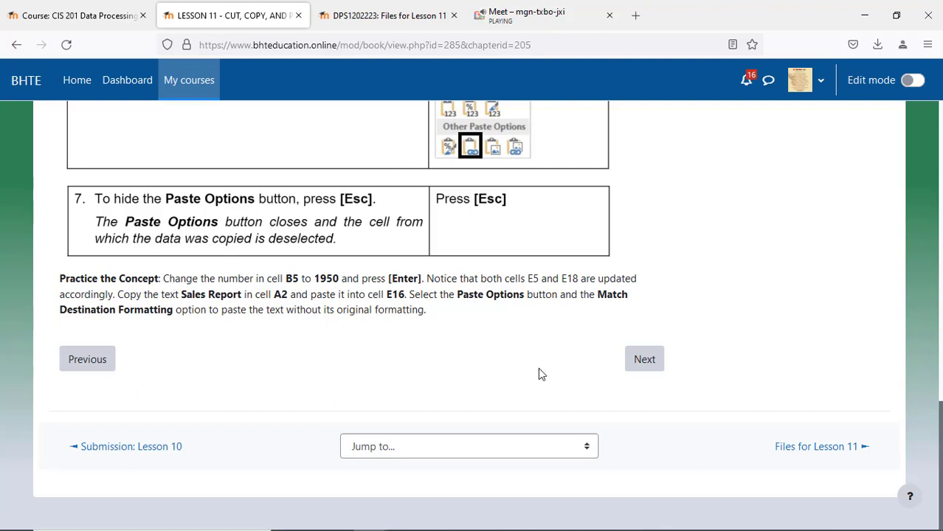
scroll(539, 369, up, 2)
scroll(538, 370, up, 3)
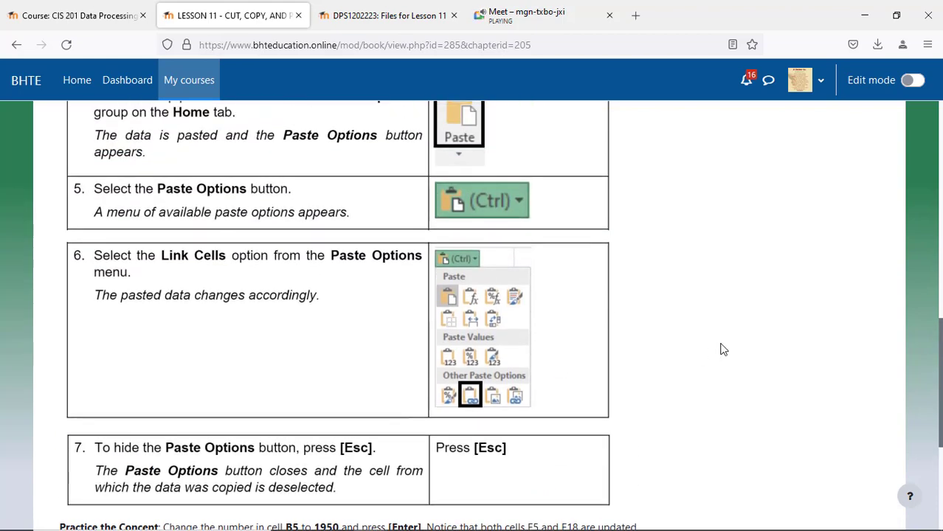
scroll(723, 349, up, 3)
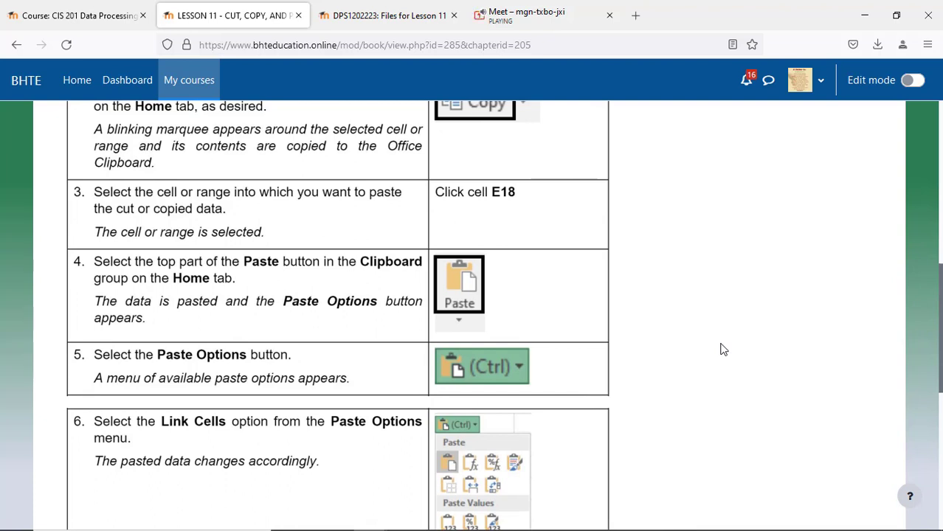
mouse_move(593, 529)
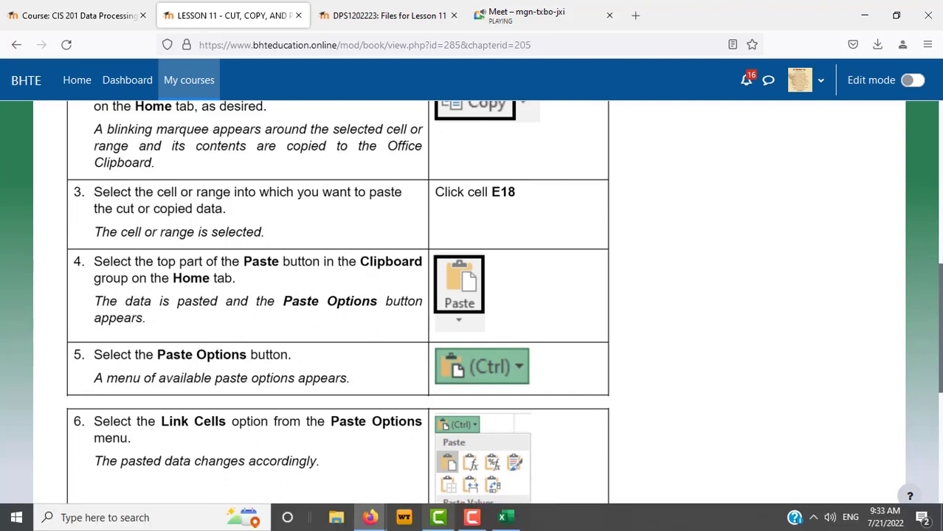
click(502, 517)
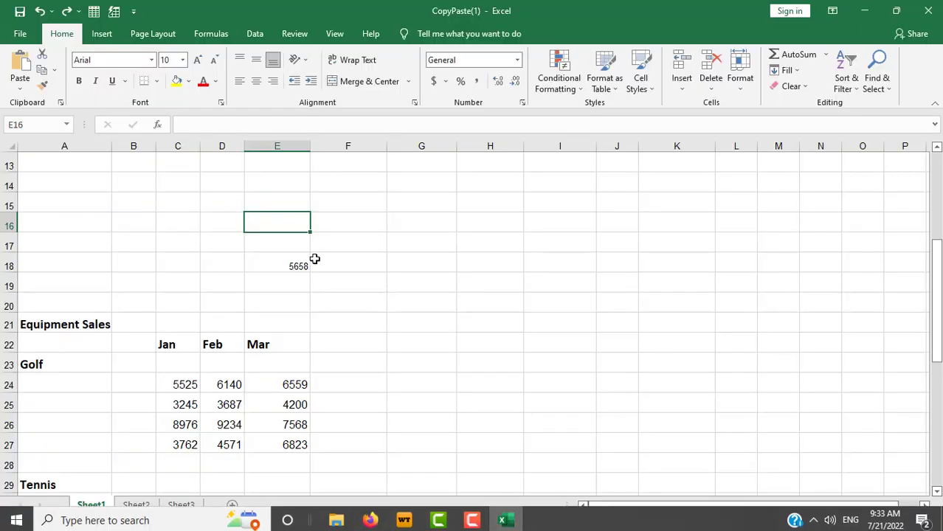
Paste Sales Report into E16 as a bold merged heading and open its Paste Options.
click(17, 91)
click(24, 62)
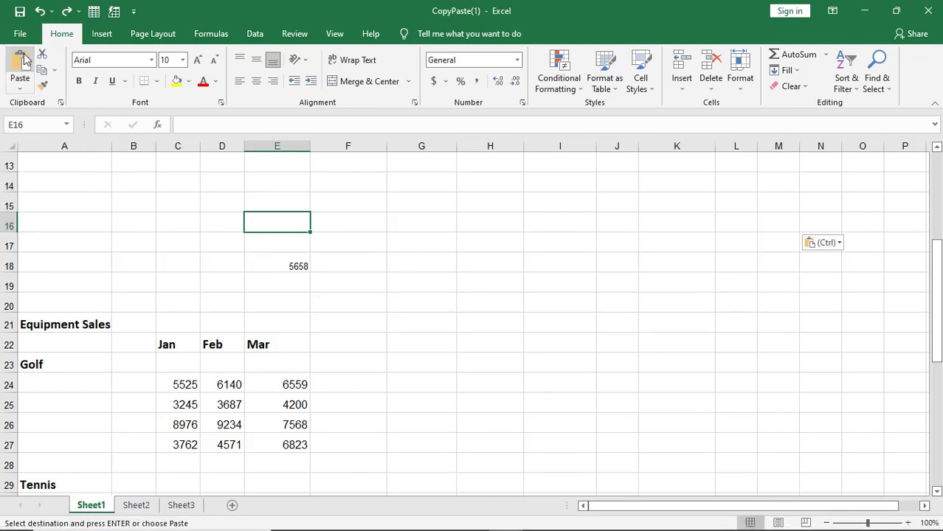
click(839, 243)
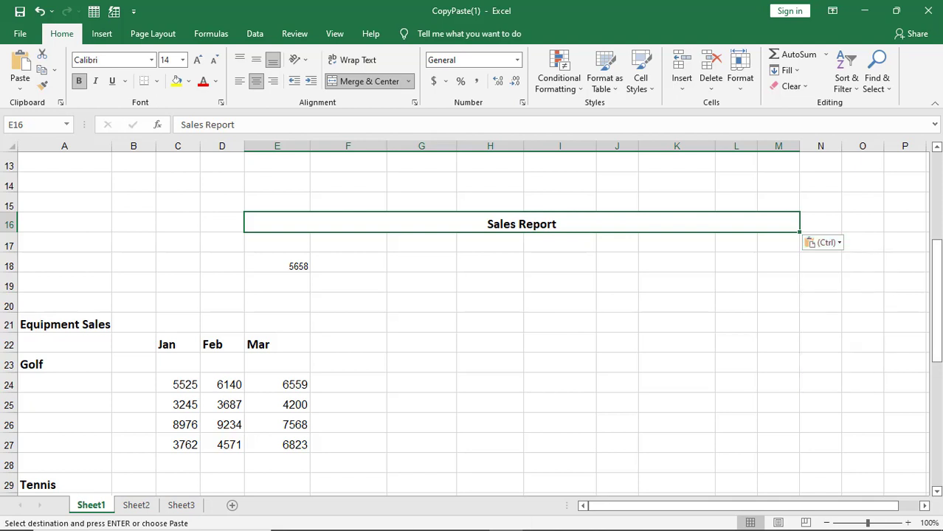
Advance the Lesson 11 book to chapter 11.5 Paste Lists and read its transpose steps.
mouse_move(532, 528)
mouse_move(368, 519)
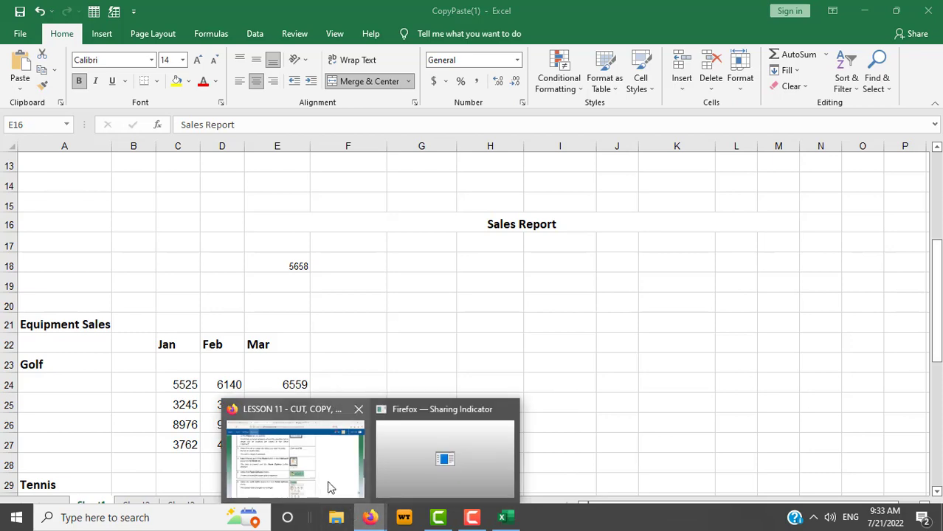
click(328, 486)
scroll(684, 334, down, 5)
scroll(683, 334, up, 1)
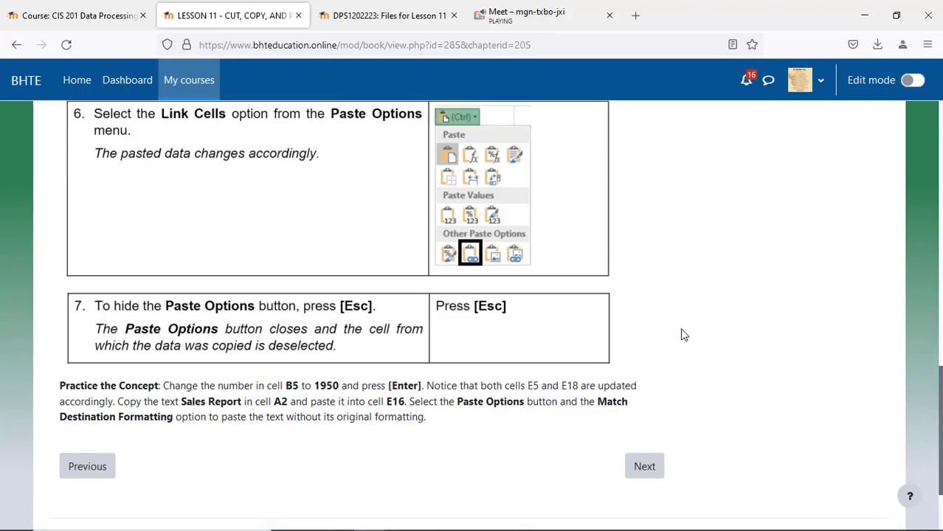
scroll(683, 334, down, 3)
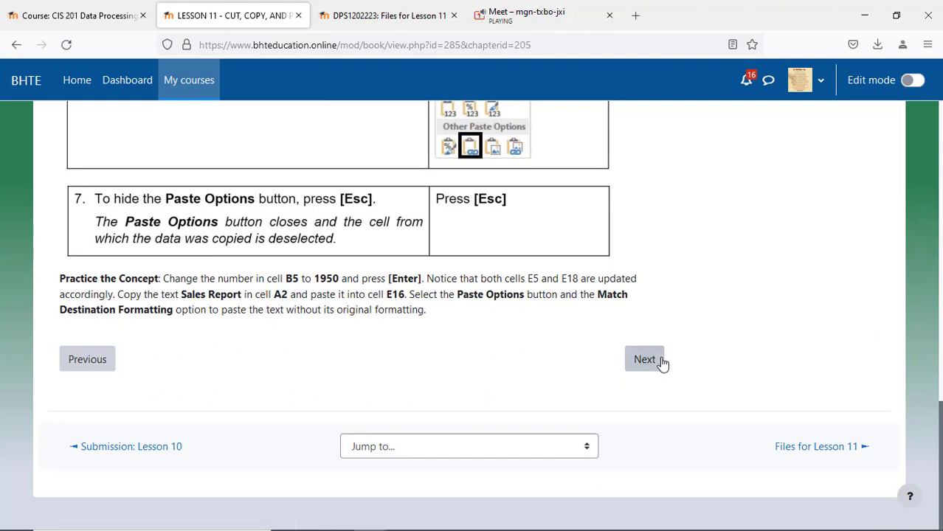
click(652, 361)
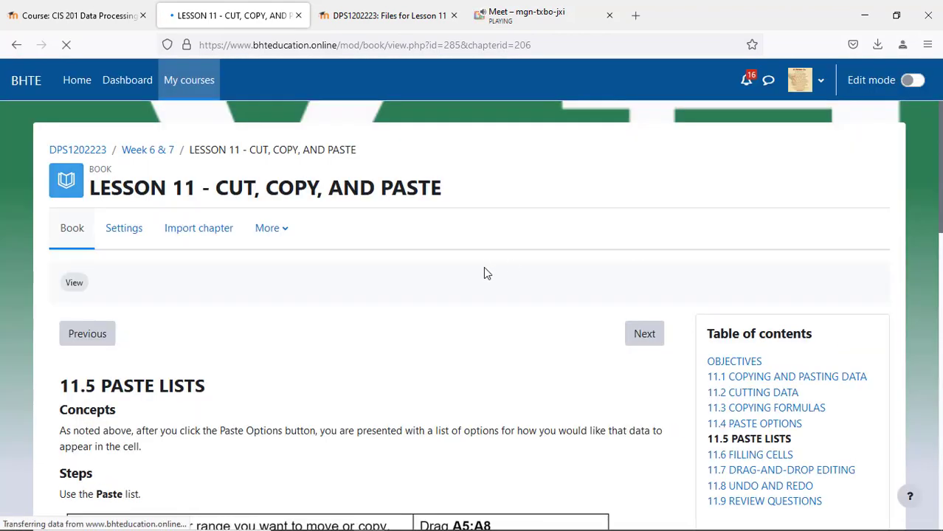
scroll(485, 273, down, 3)
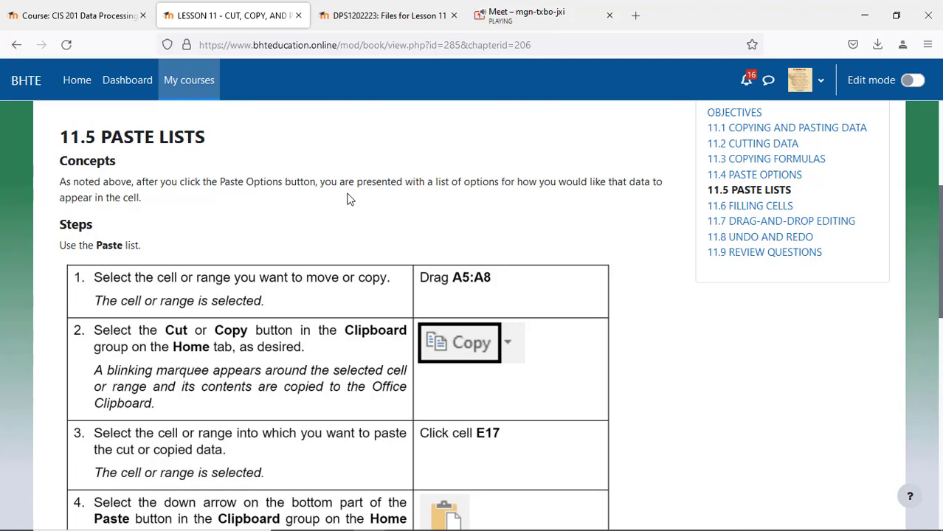
scroll(378, 206, down, 2)
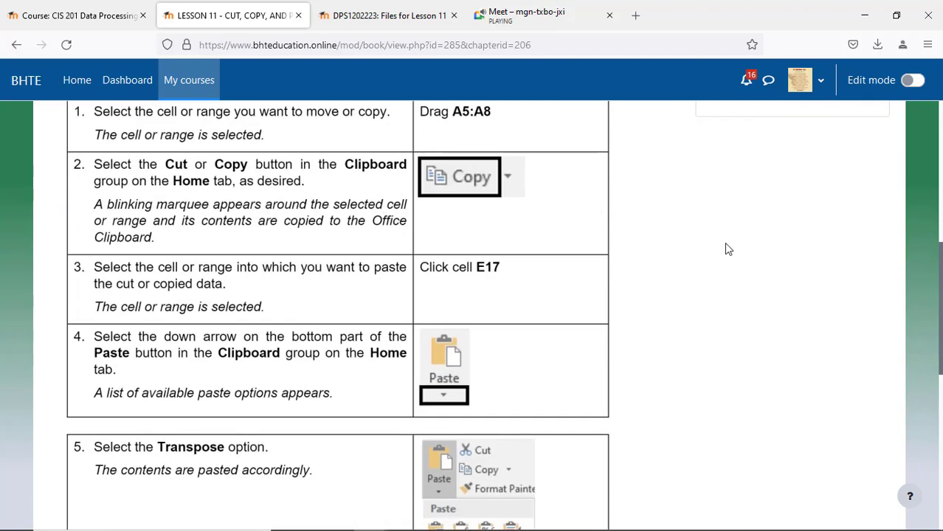
scroll(669, 289, down, 3)
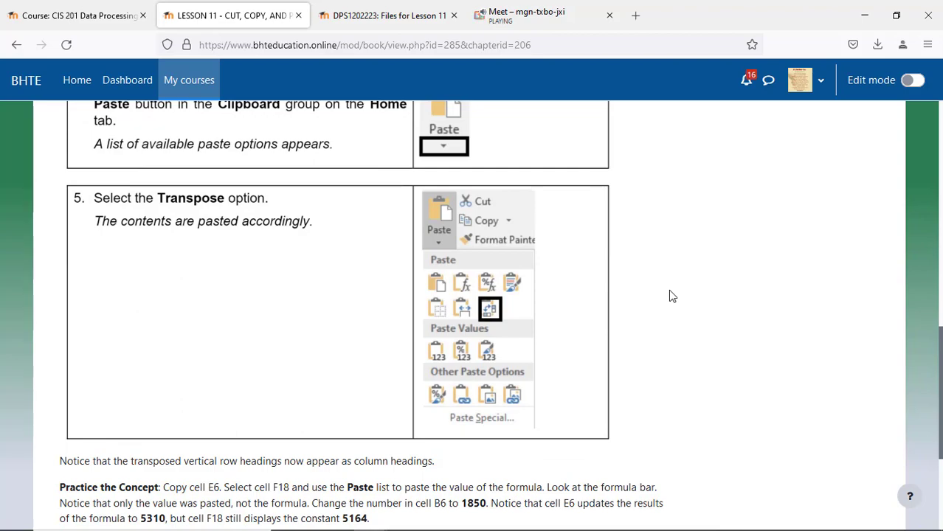
scroll(668, 291, down, 2)
scroll(669, 292, up, 6)
scroll(668, 291, up, 4)
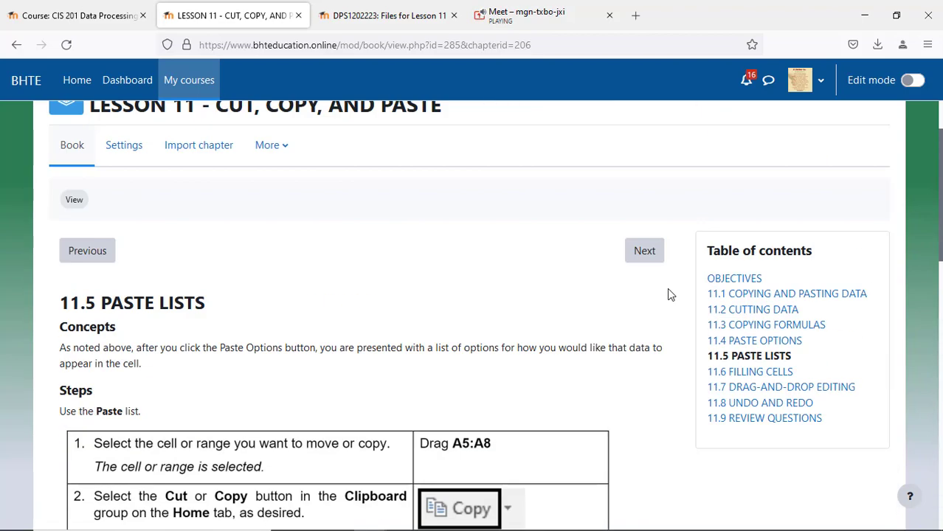
scroll(668, 294, down, 3)
scroll(668, 294, up, 1)
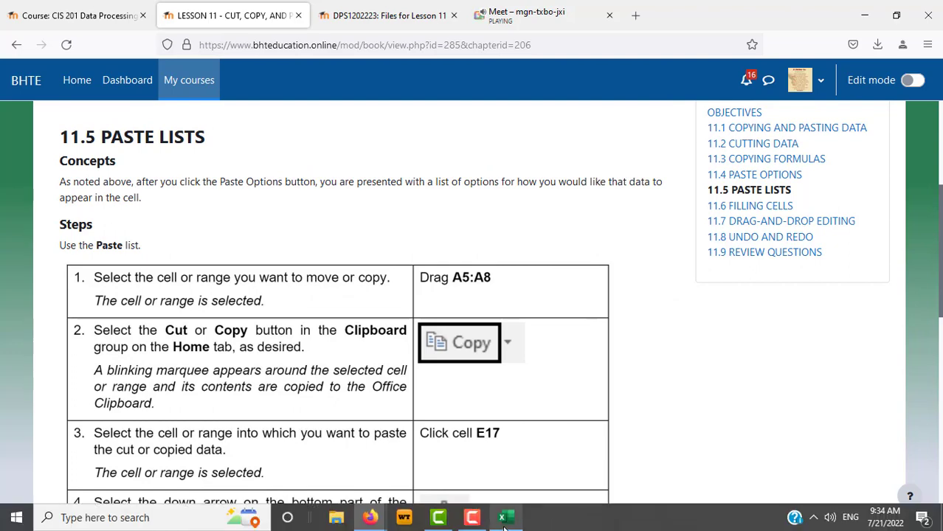
click(504, 517)
scroll(425, 410, up, 5)
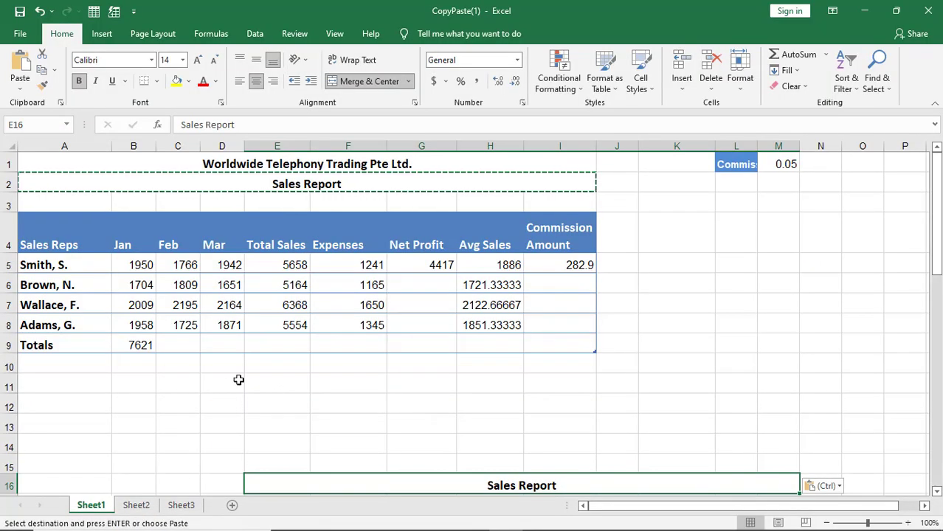
Copy the four rep names in A5:A8, then select E17 below the Sales Report title.
drag(66, 263, 65, 323)
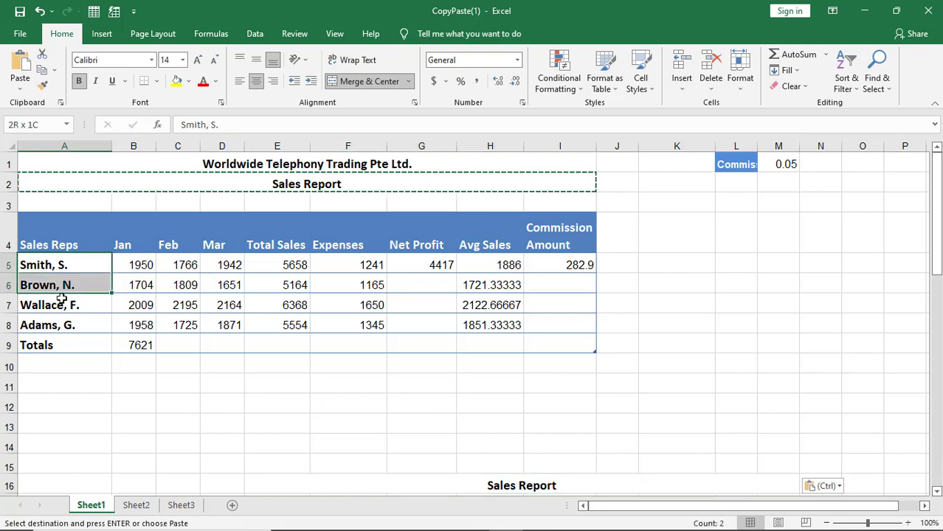
click(42, 70)
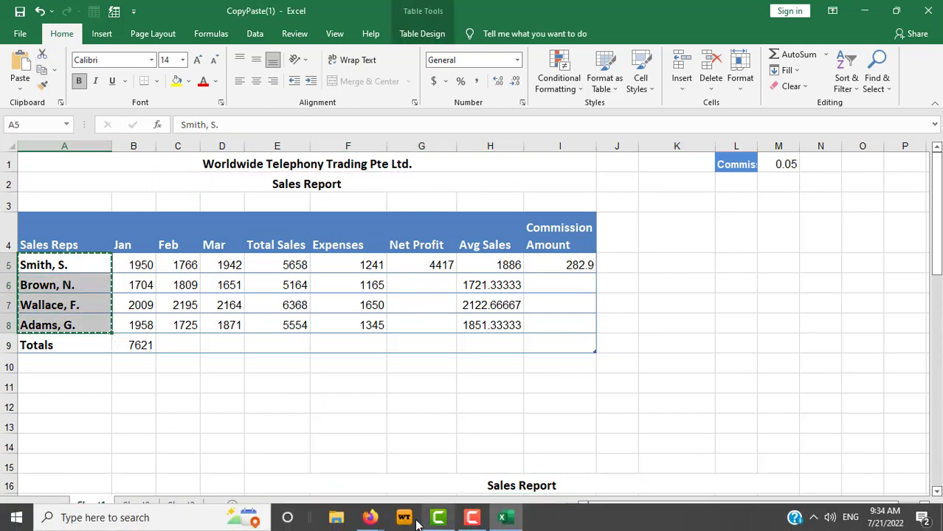
mouse_move(369, 517)
click(306, 484)
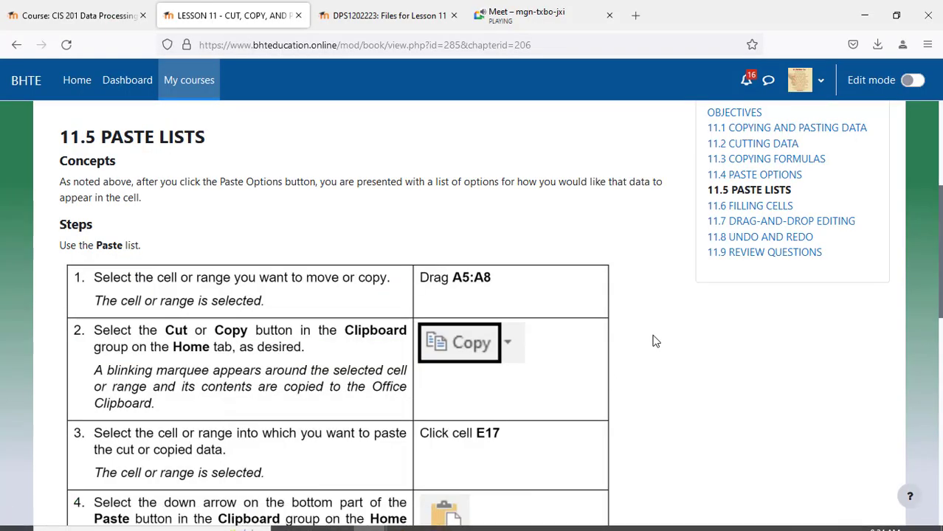
scroll(590, 338, down, 3)
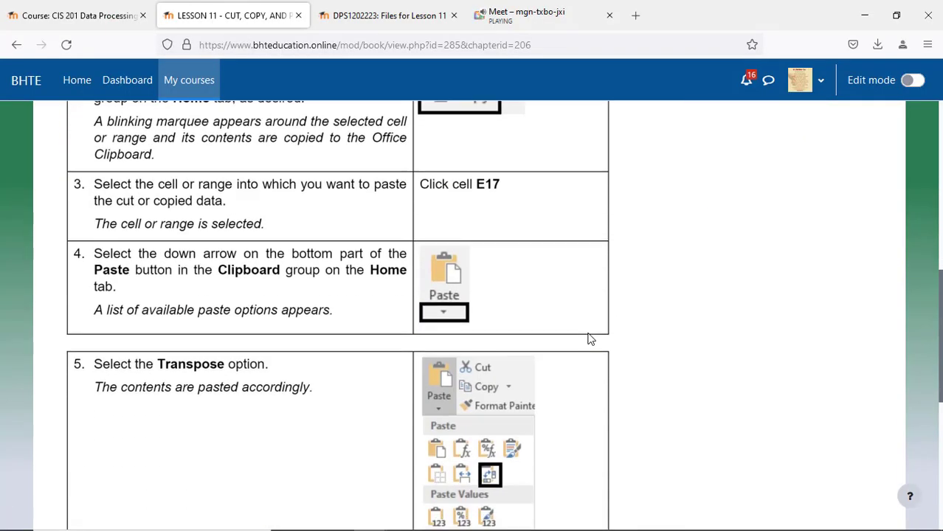
click(503, 519)
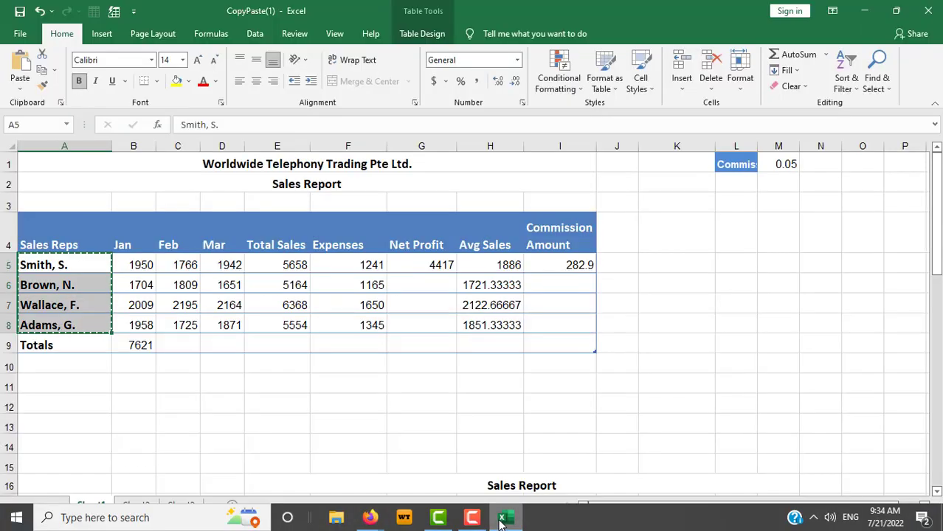
scroll(414, 413, down, 3)
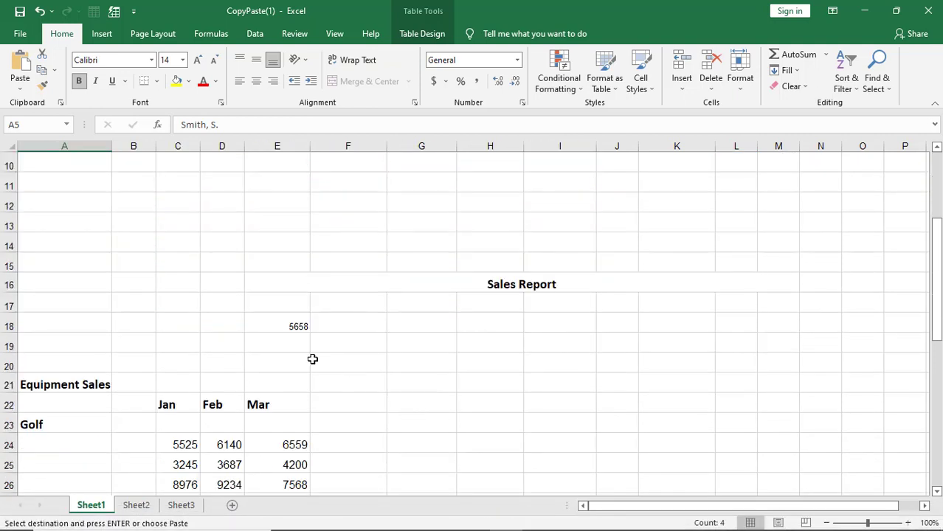
click(262, 307)
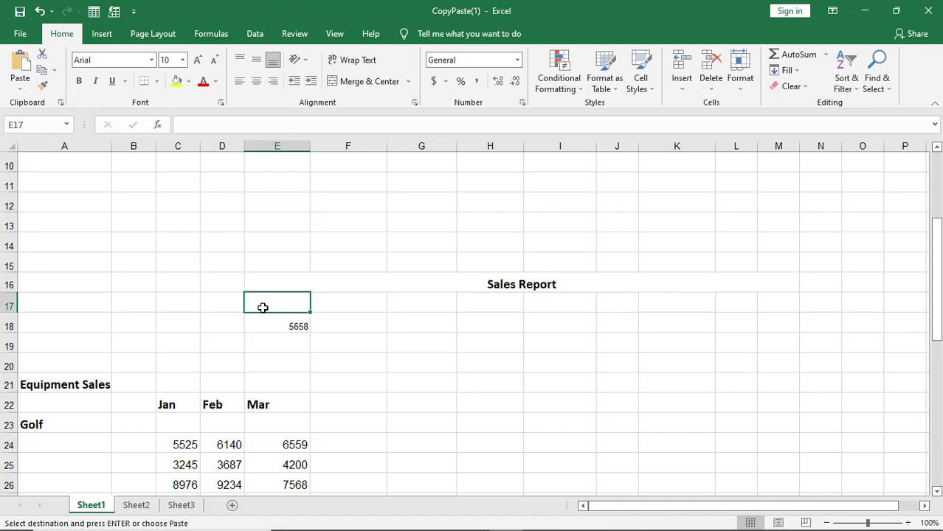
Reread Transpose step 5 and the Practice the Concept task in Lesson 11.
click(369, 517)
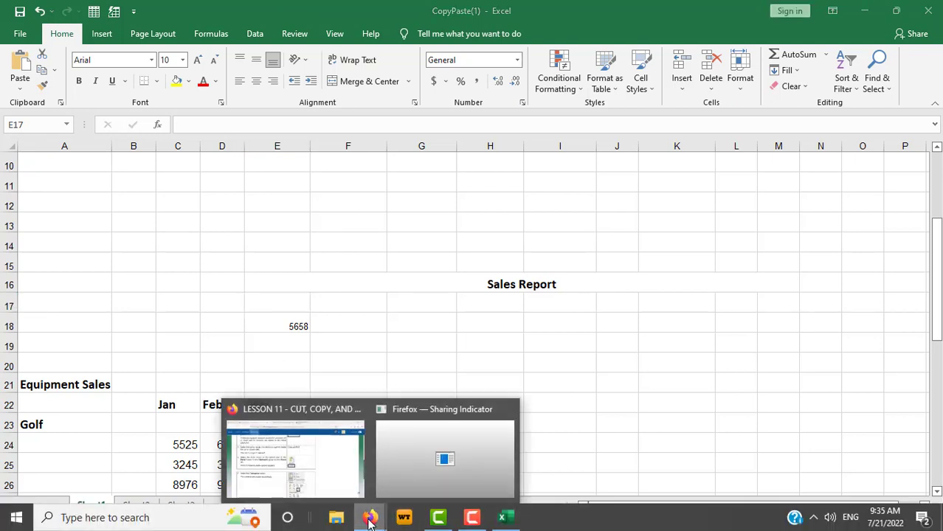
click(325, 482)
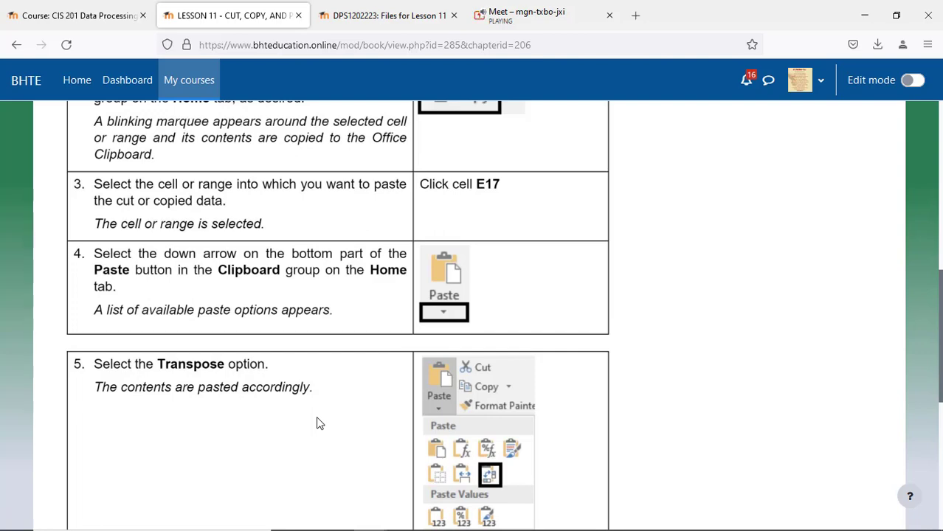
scroll(320, 423, down, 1)
scroll(320, 423, down, 5)
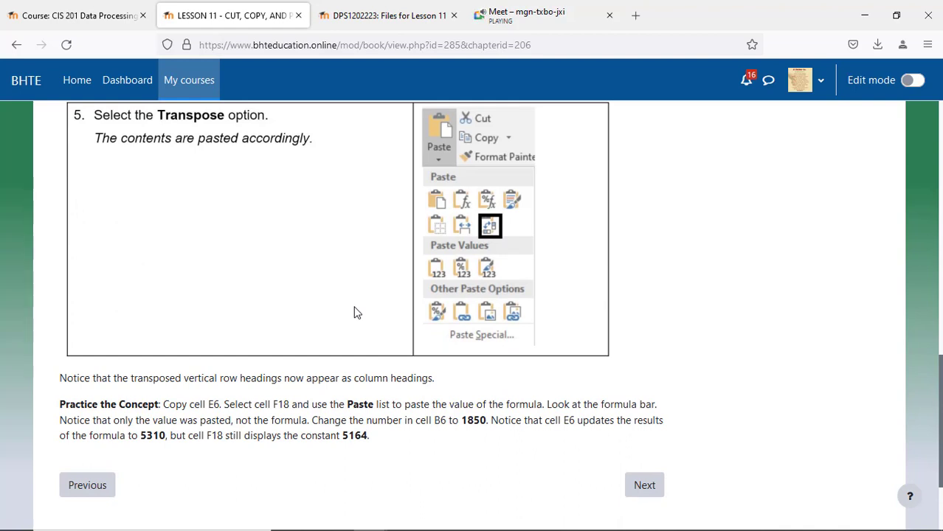
mouse_move(557, 525)
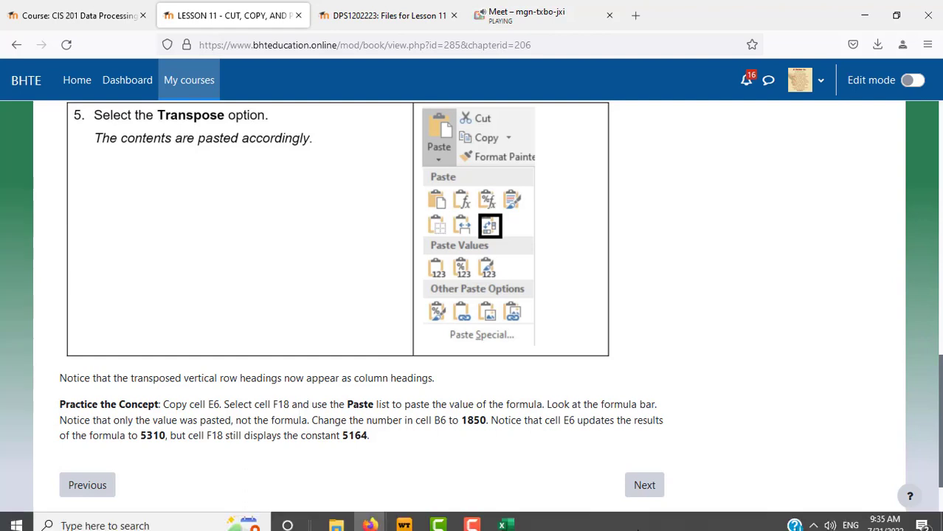
click(506, 517)
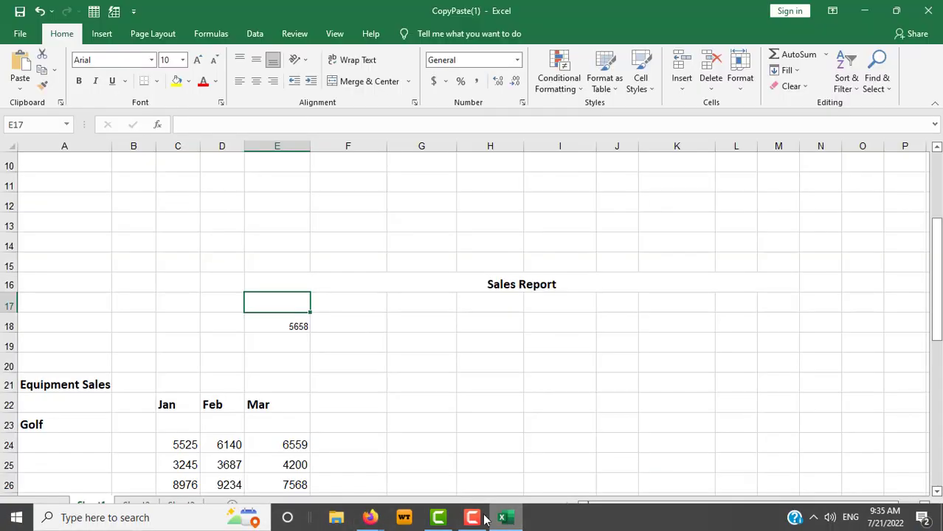
Paste the four sales rep names transposed across E17:H17, then deselect them.
click(20, 89)
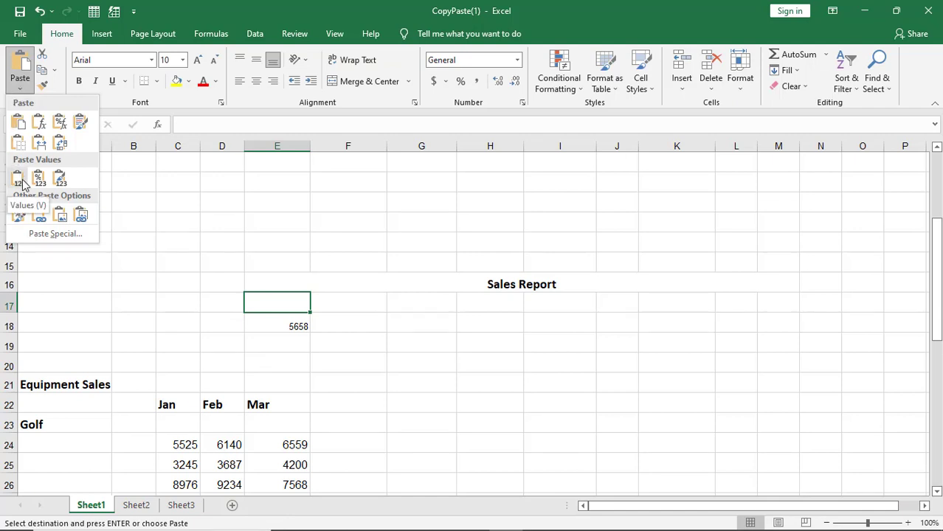
click(61, 144)
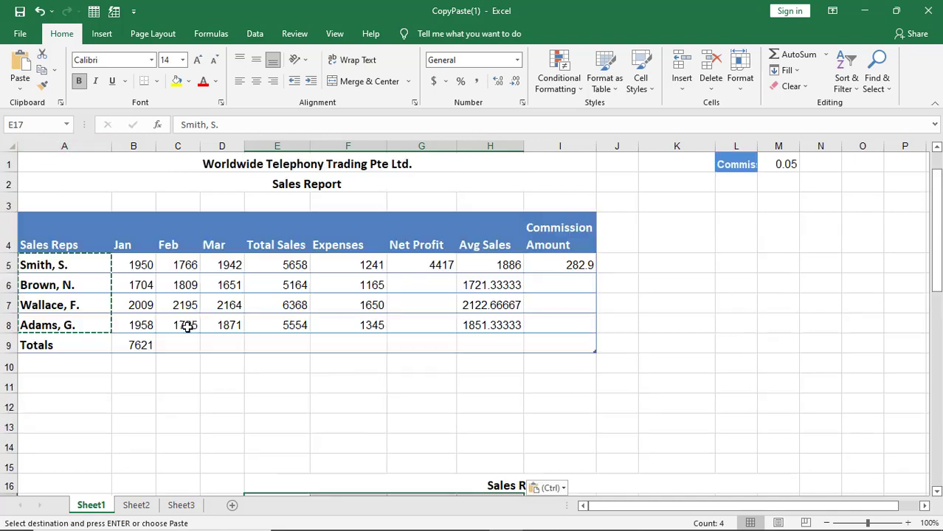
scroll(185, 325, up, 3)
scroll(583, 358, down, 5)
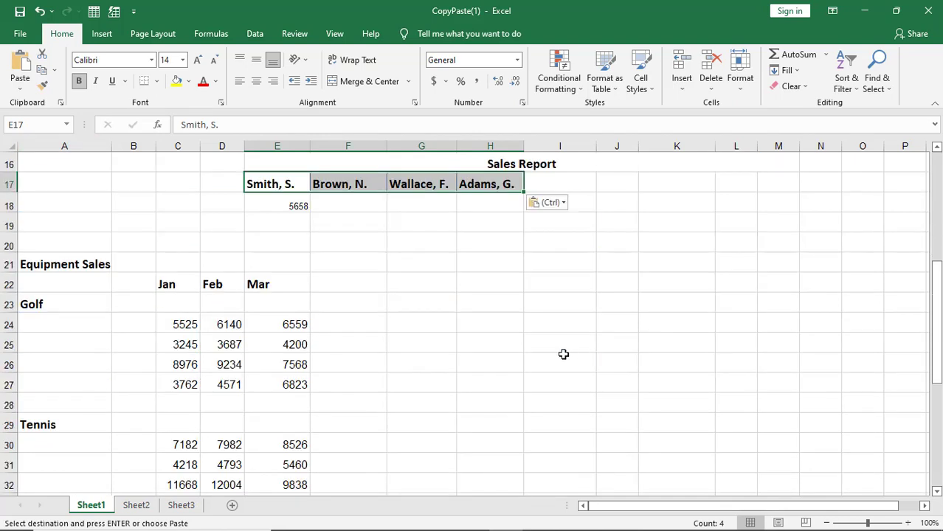
click(408, 279)
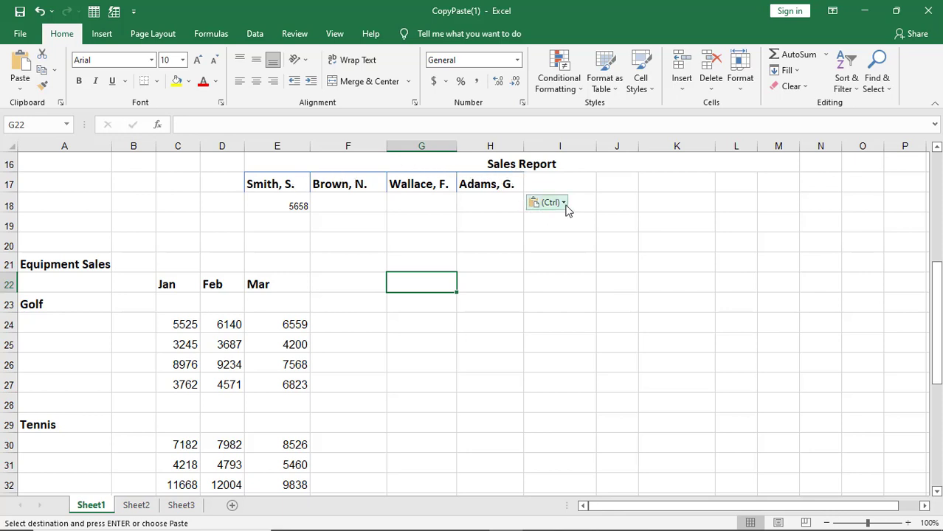
click(369, 517)
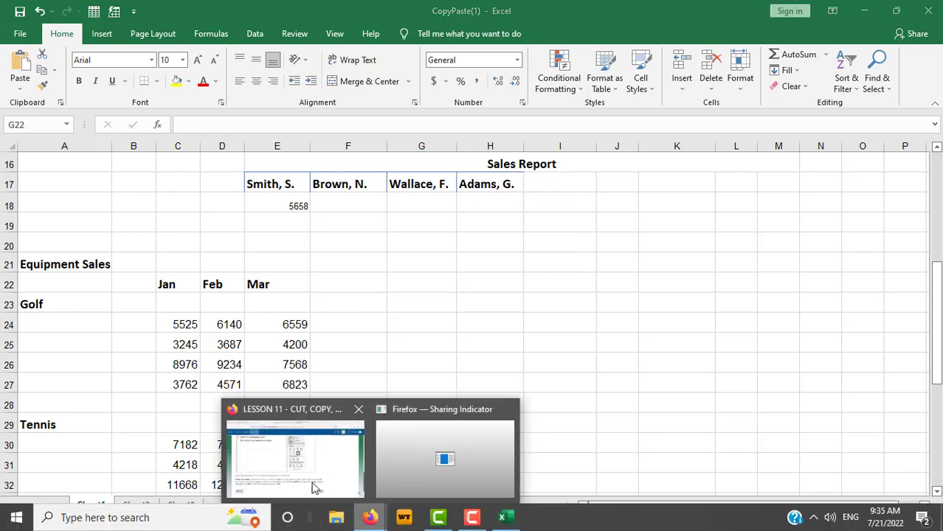
Reread the Lesson 11 Practice the Concept steps on pasting E6's value into F18, then return to Excel.
click(314, 487)
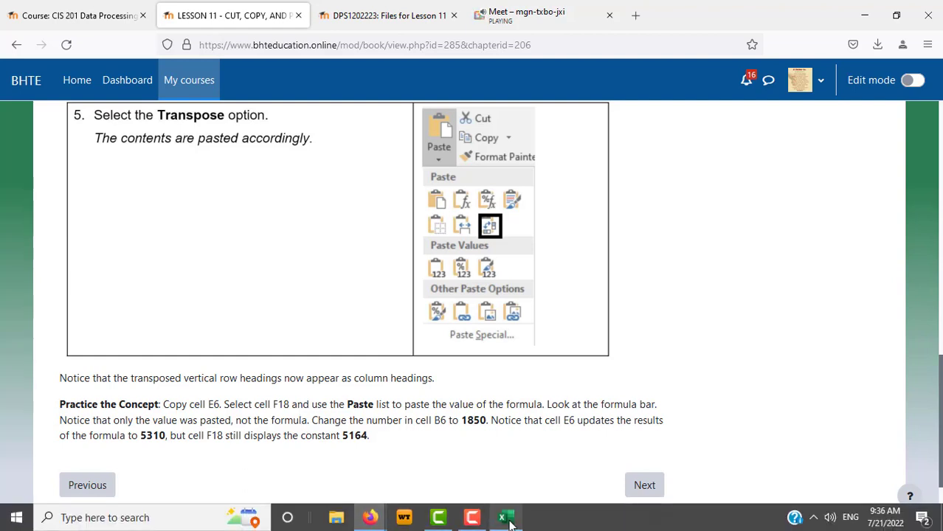
click(504, 518)
scroll(463, 391, up, 2)
scroll(463, 392, up, 2)
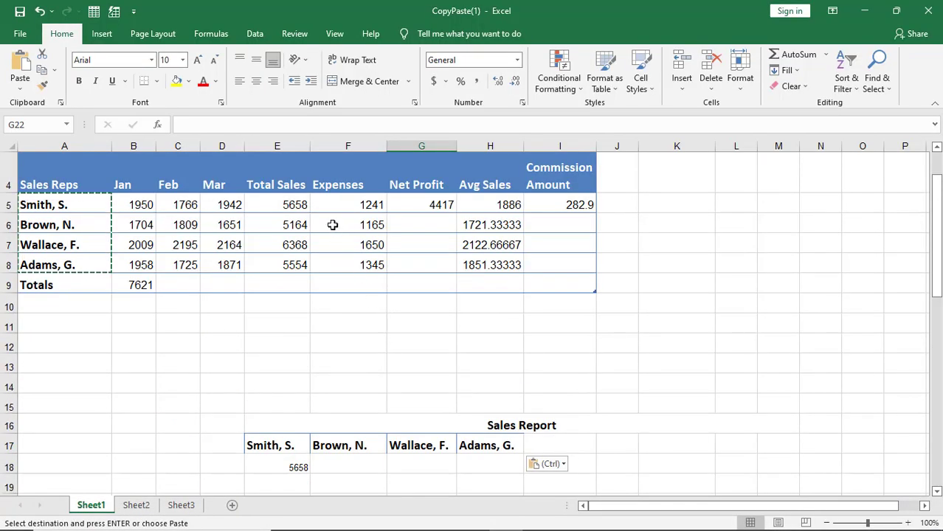
Copy the Total Sales formula =SUM(B6:D6) (5164) from cell E6.
click(290, 185)
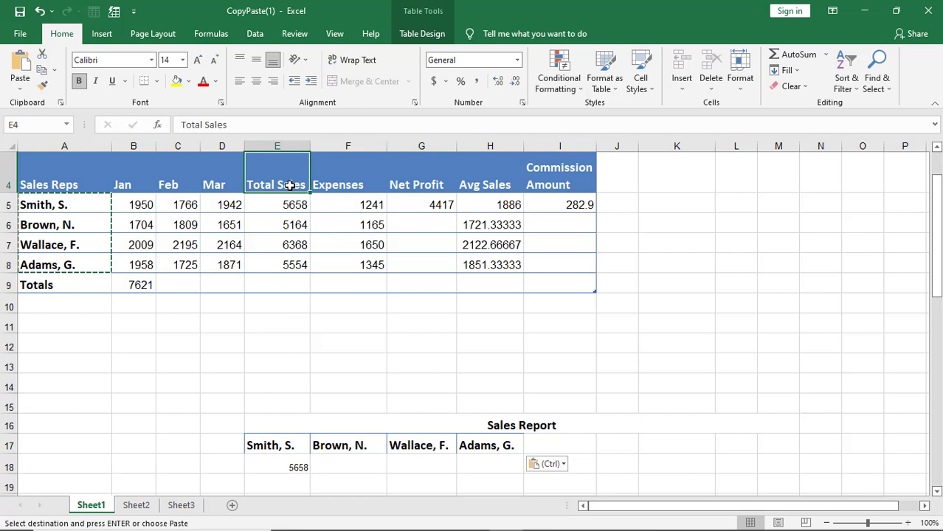
click(281, 225)
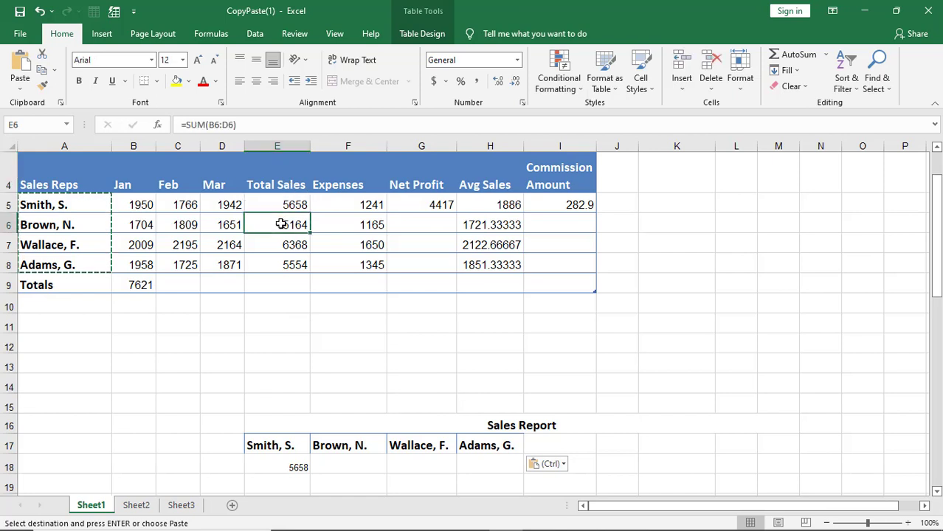
click(44, 70)
After rechecking the Lesson 11 page, select F18 and bring up the paste options.
mouse_move(318, 529)
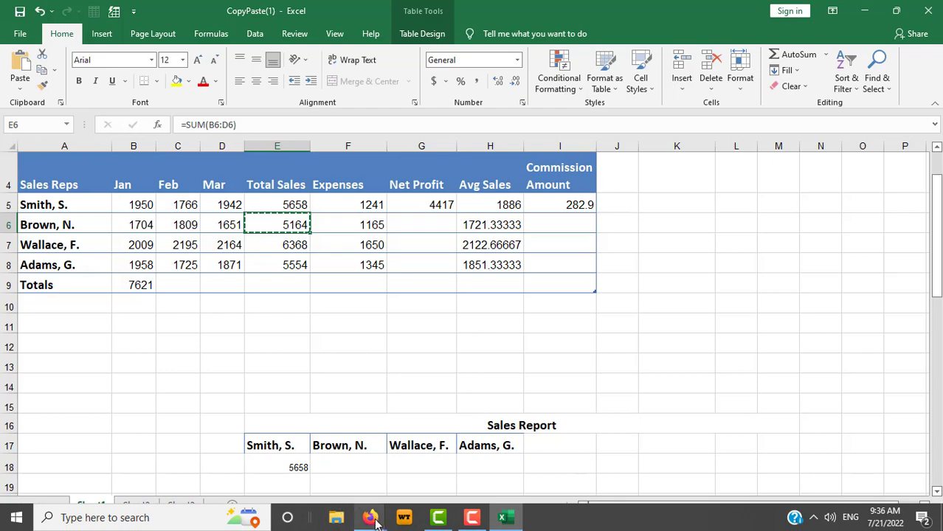
mouse_move(370, 517)
click(343, 478)
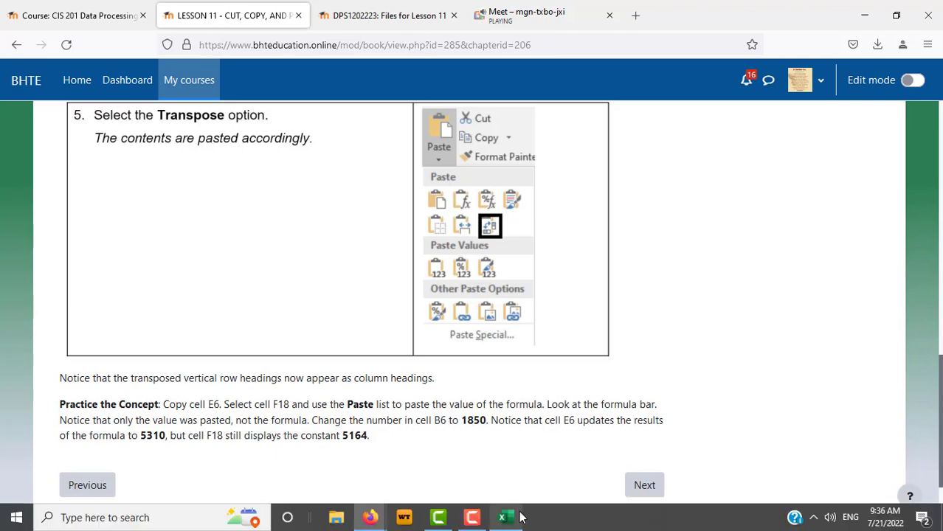
click(505, 518)
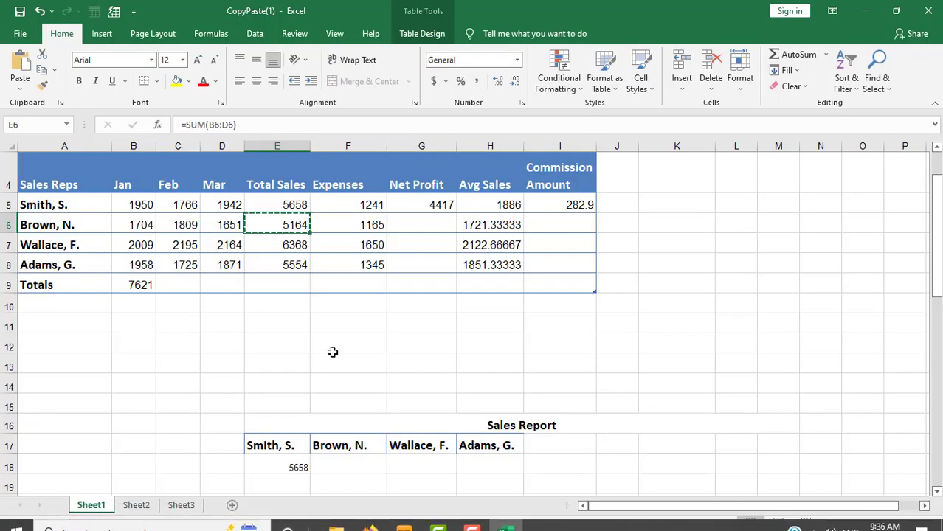
click(343, 464)
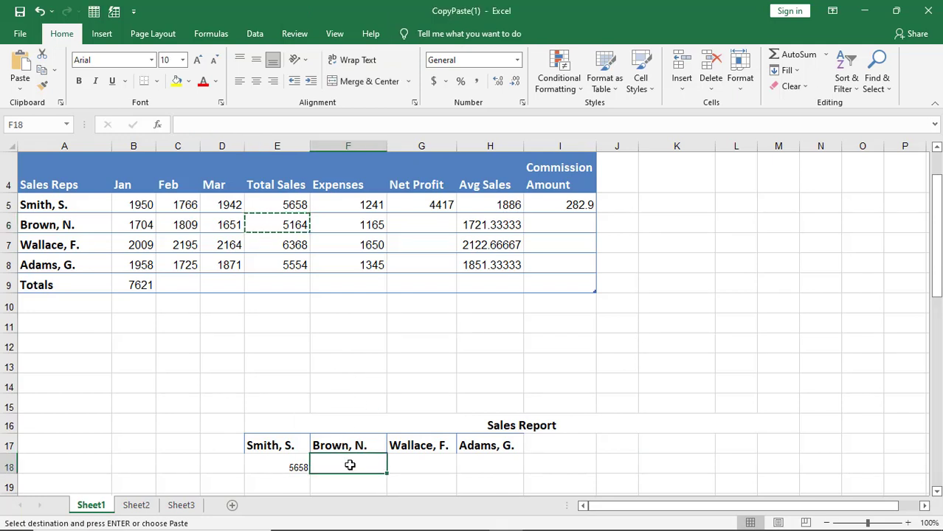
click(21, 90)
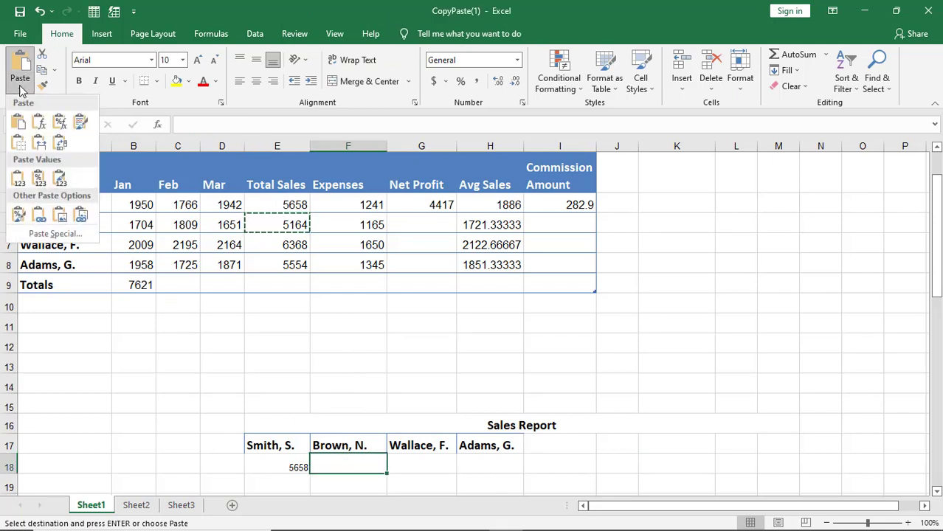
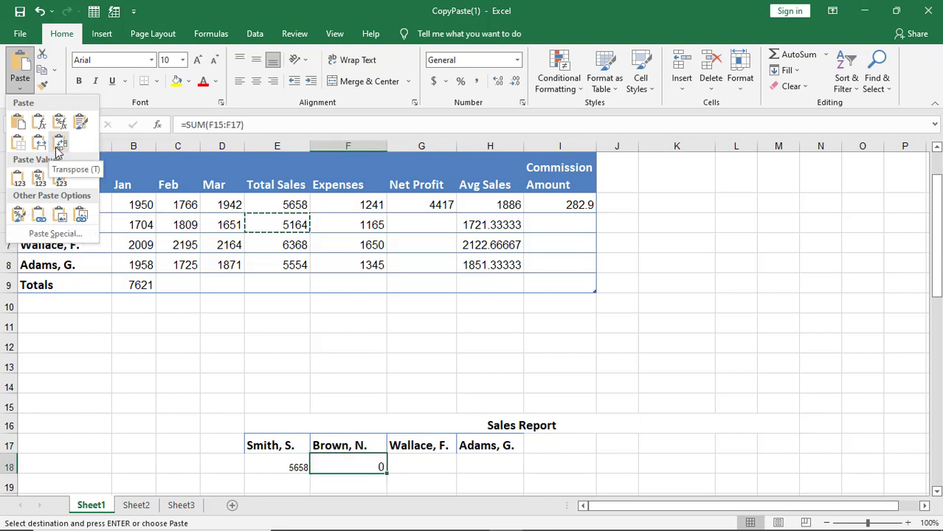
Read the lesson's practice step on copying E6 (5164), then return to the CopyPaste(1) workbook.
click(369, 518)
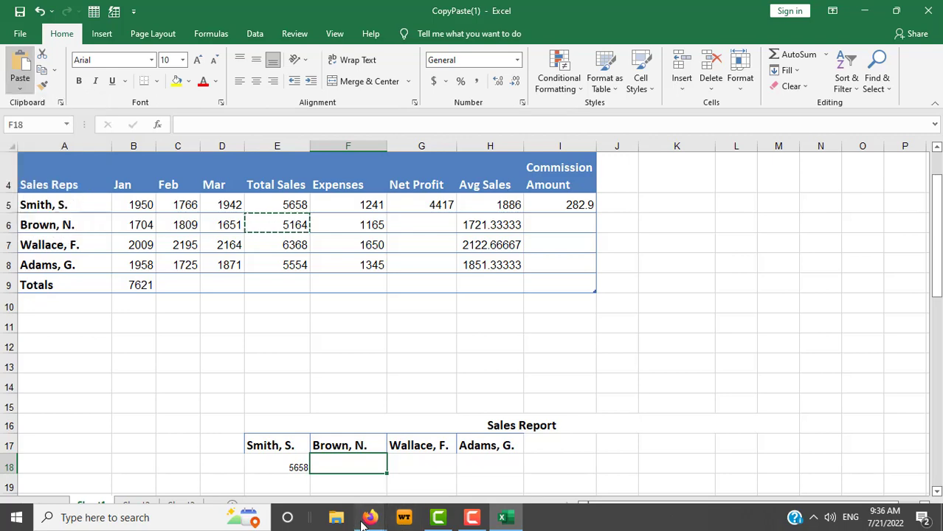
click(328, 475)
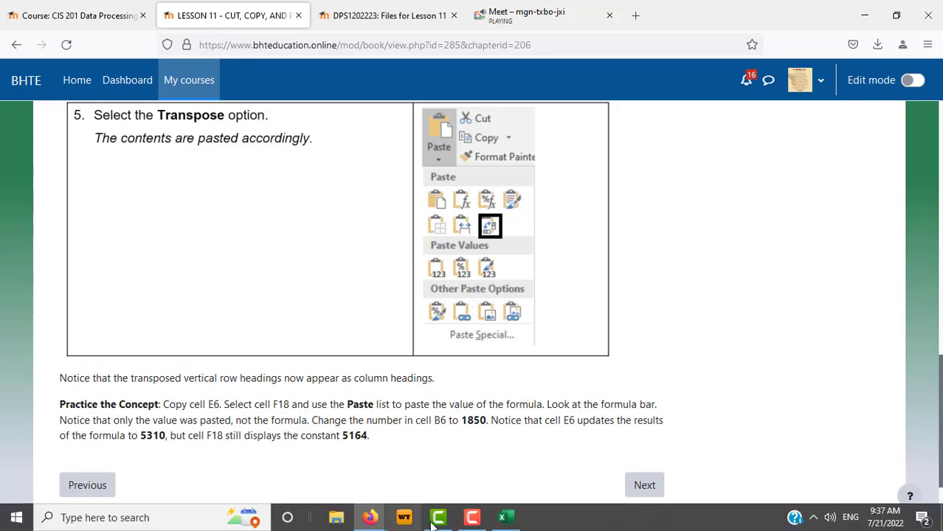
click(505, 518)
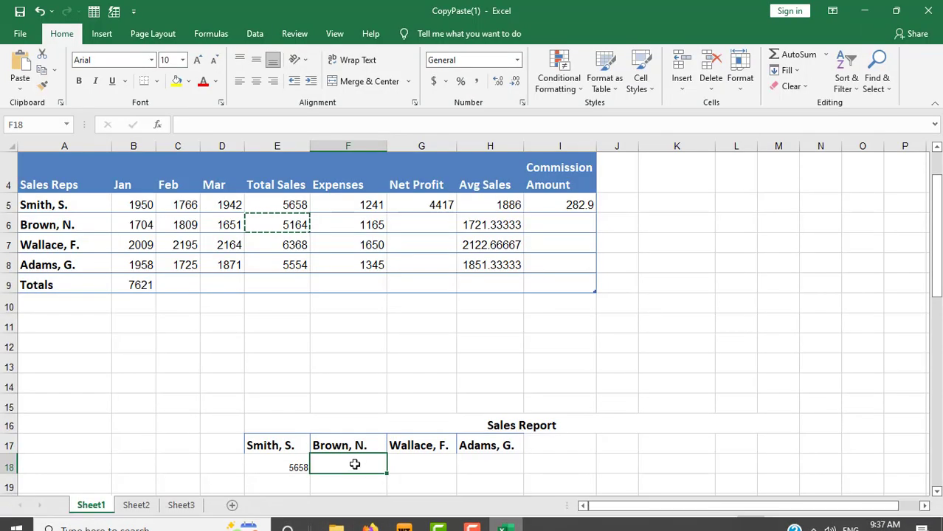
Paste only the value 5164 into F18, then compare E18's formula with F18's constant.
click(20, 90)
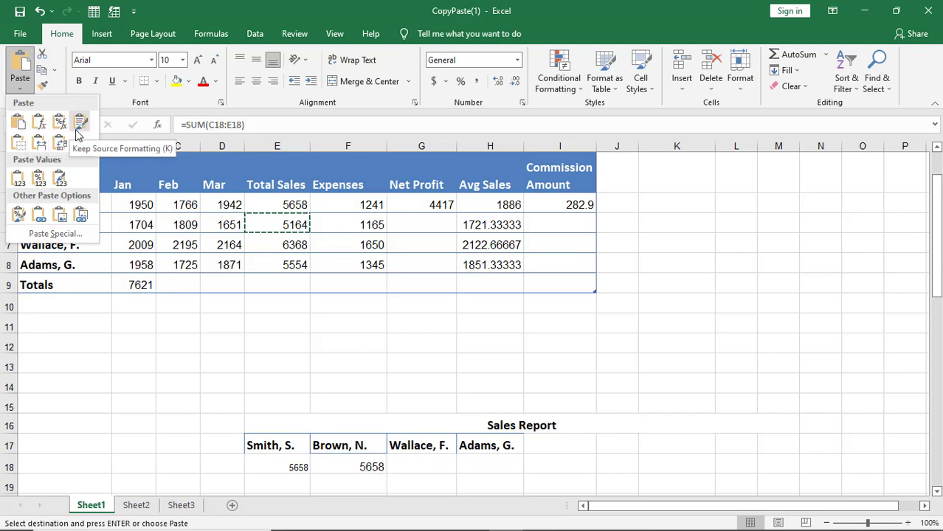
click(19, 181)
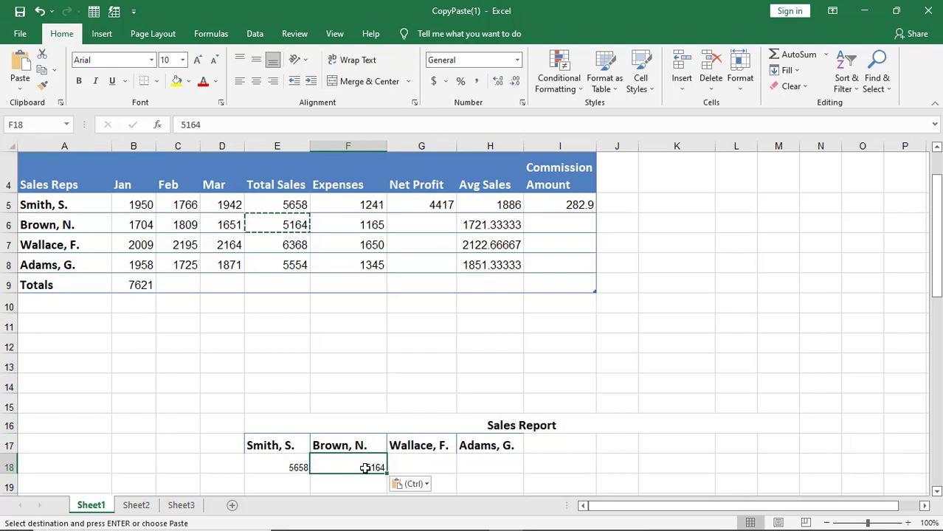
click(290, 467)
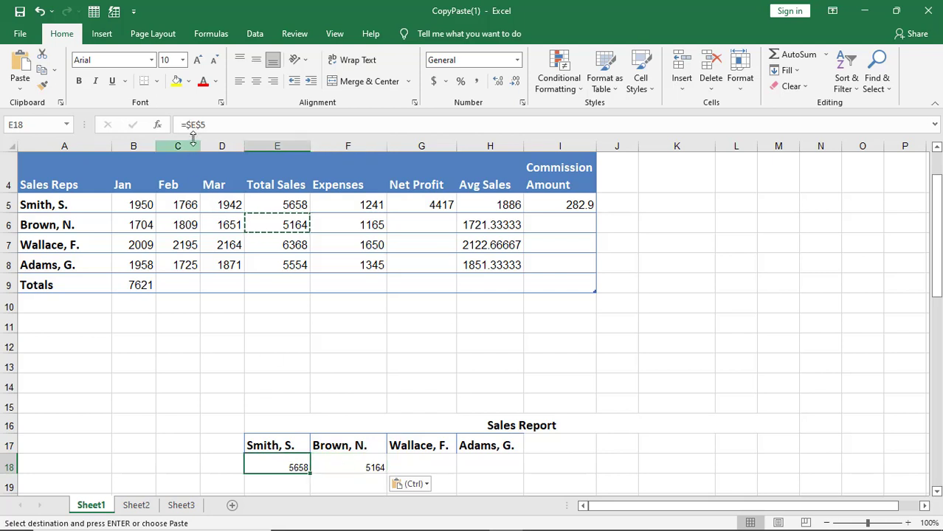
click(263, 446)
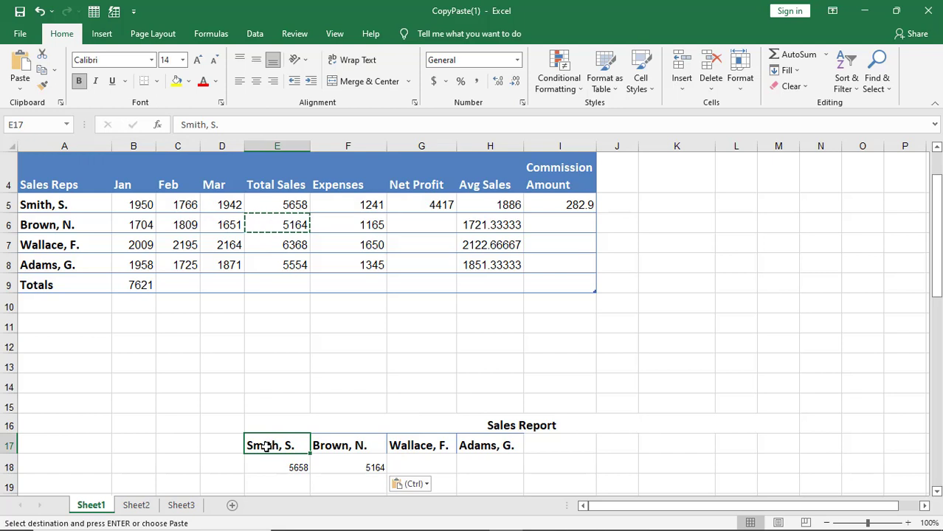
click(344, 465)
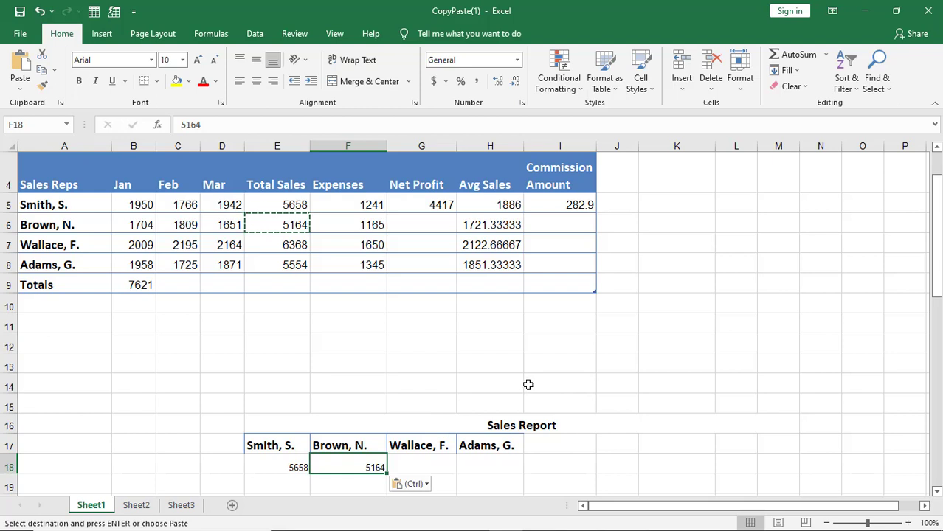
scroll(528, 384, down, 1)
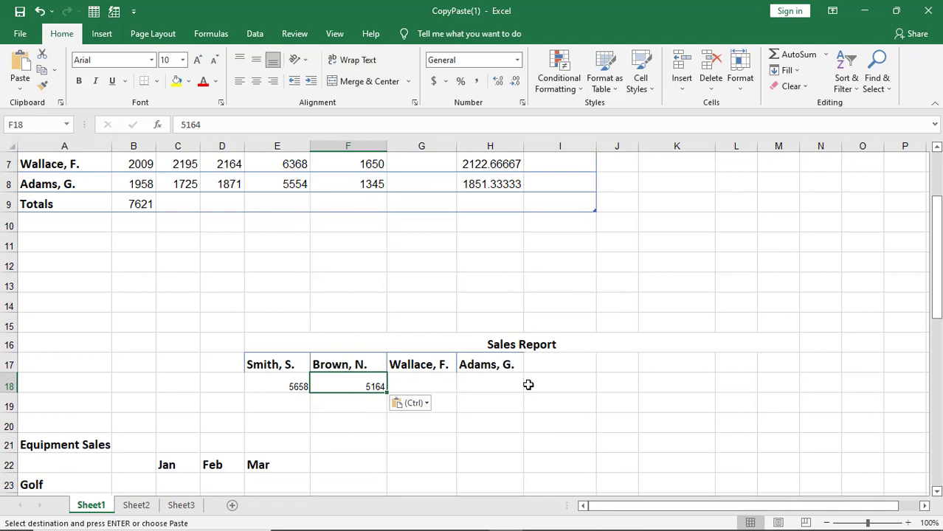
mouse_move(377, 528)
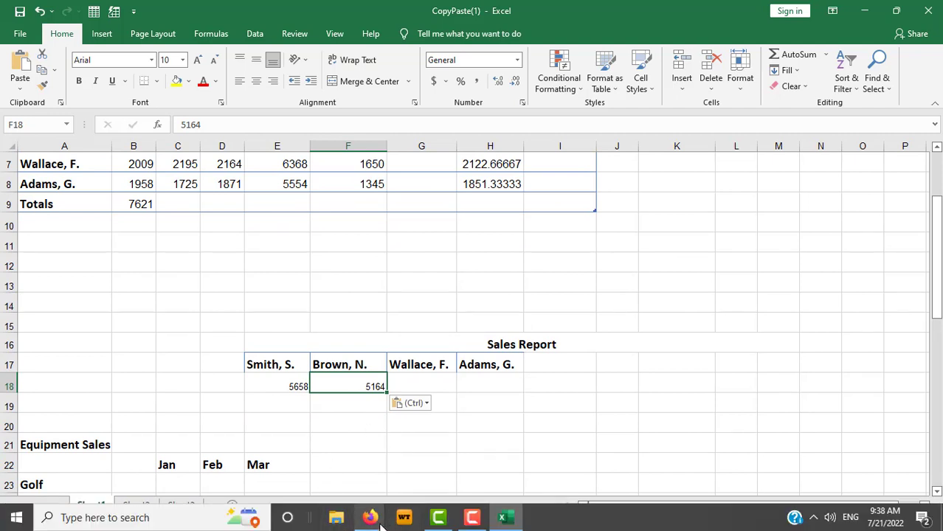
Reread the lesson's step about changing B6 to 1850, then return to the CopyPaste(1) workbook.
click(353, 452)
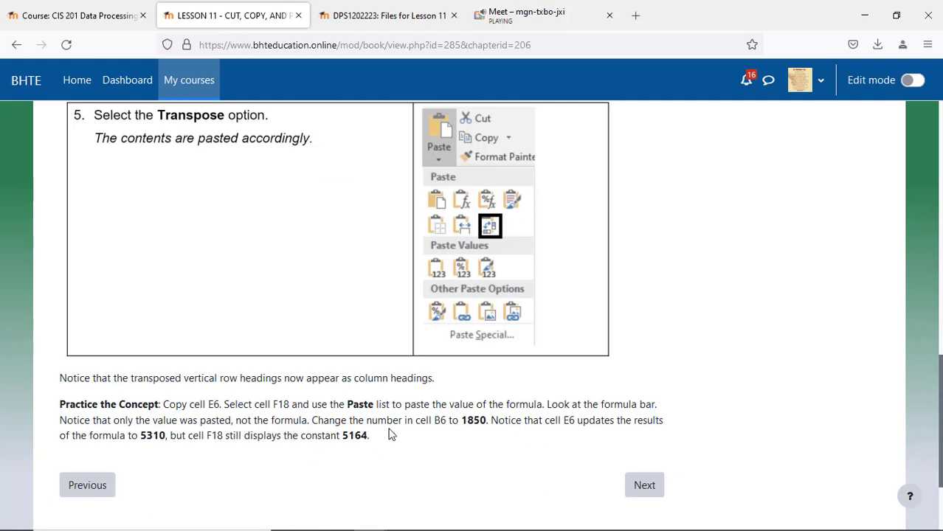
scroll(391, 435, down, 2)
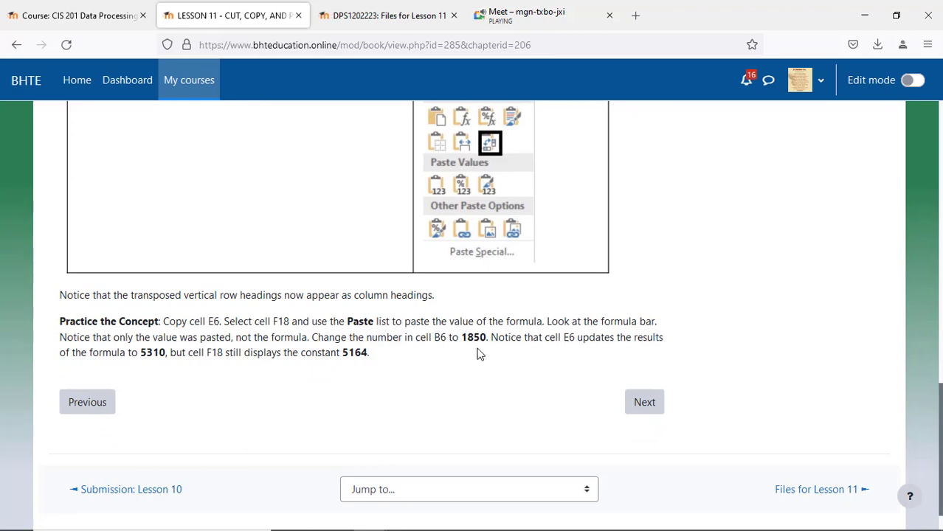
mouse_move(516, 528)
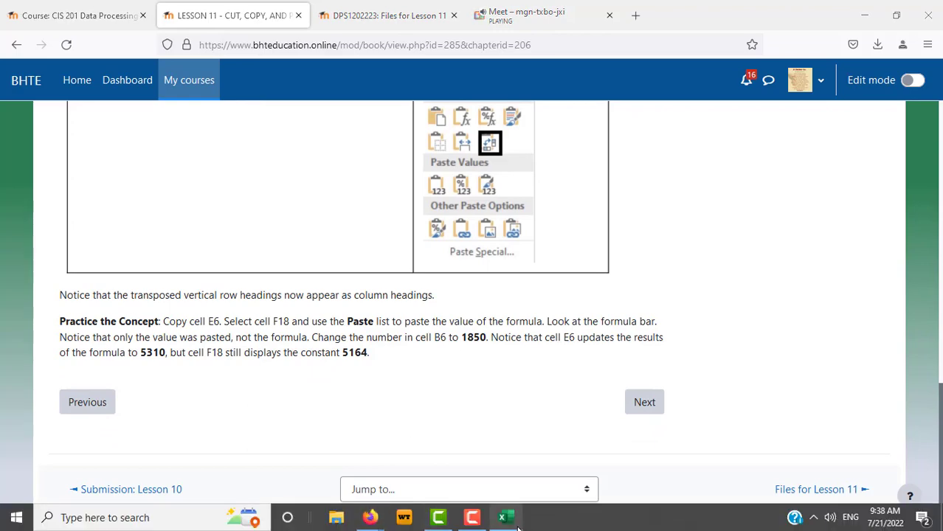
click(519, 529)
scroll(191, 229, up, 2)
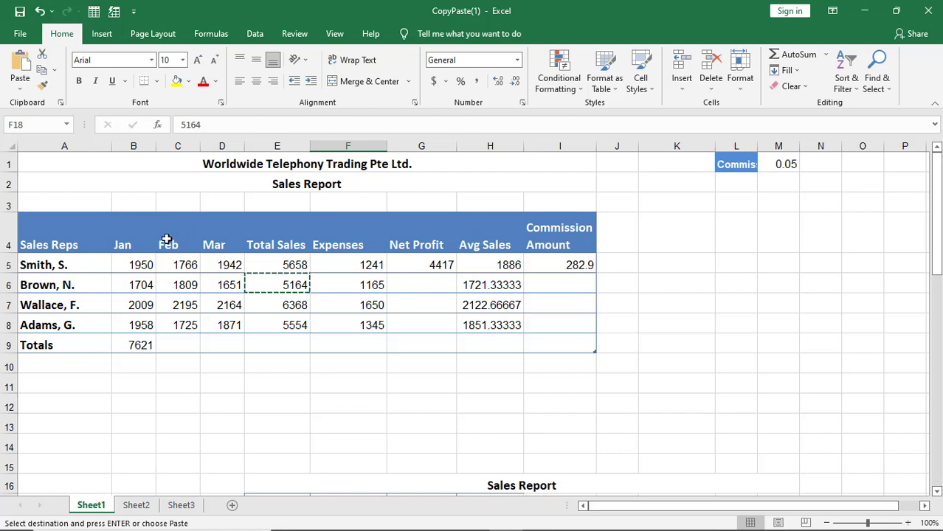
Enter 1850 as Brown, N.'s January sales in B6.
click(125, 288)
text(18)
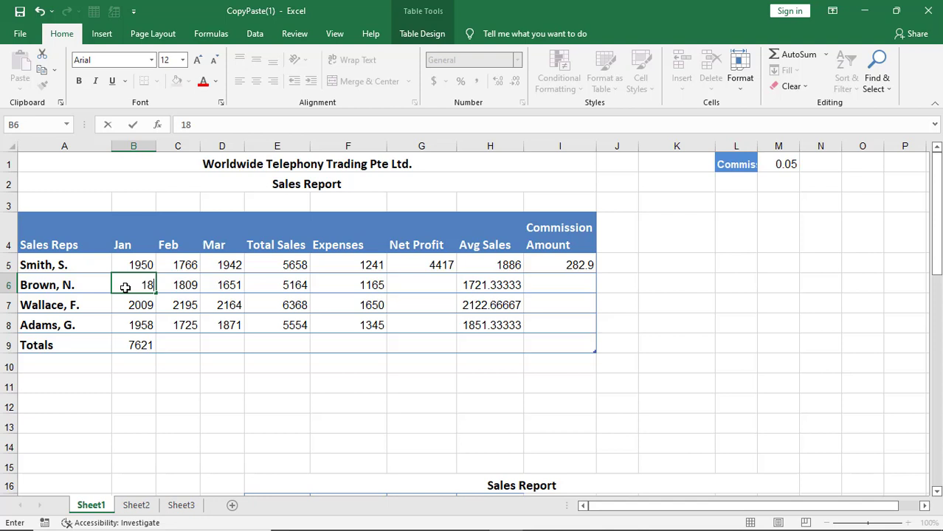
text(50)
key(Return)
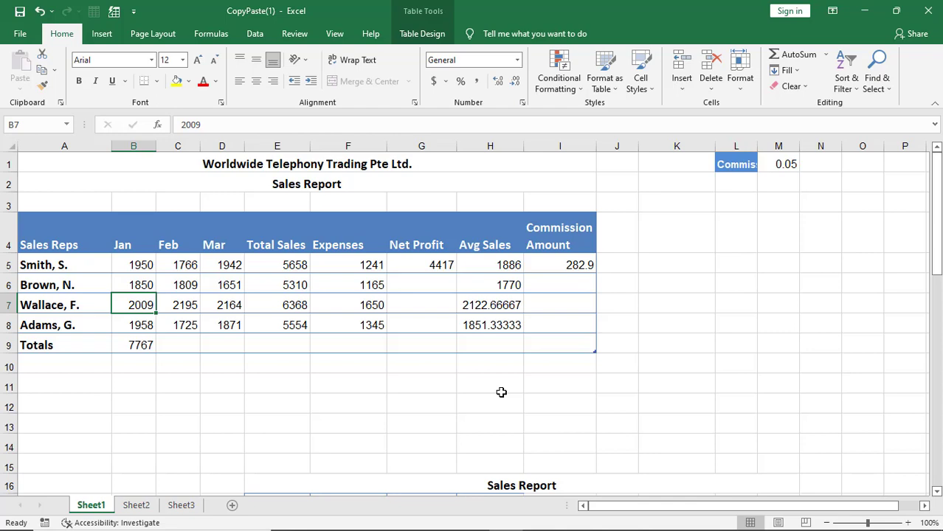
Confirm E6's total recalculates to 5310 while F18 keeps the constant 5164.
scroll(501, 393, down, 3)
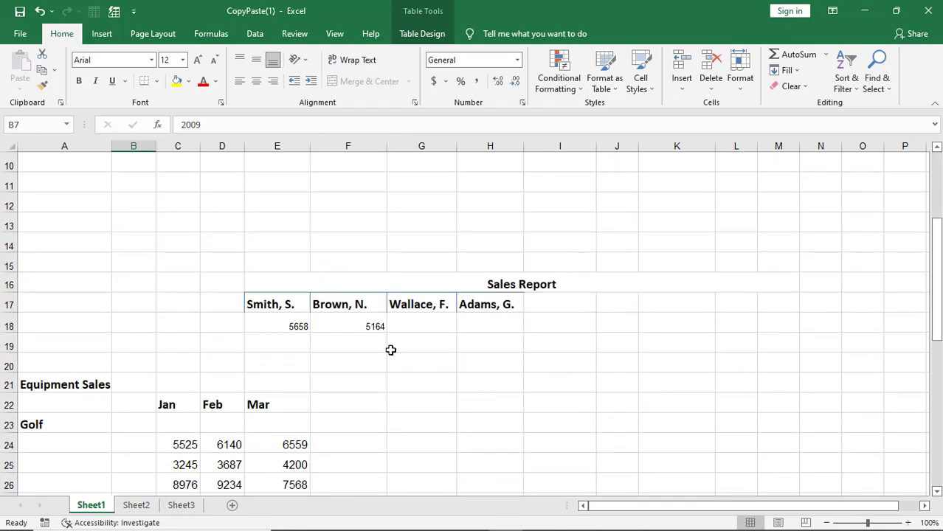
click(367, 328)
scroll(522, 354, up, 3)
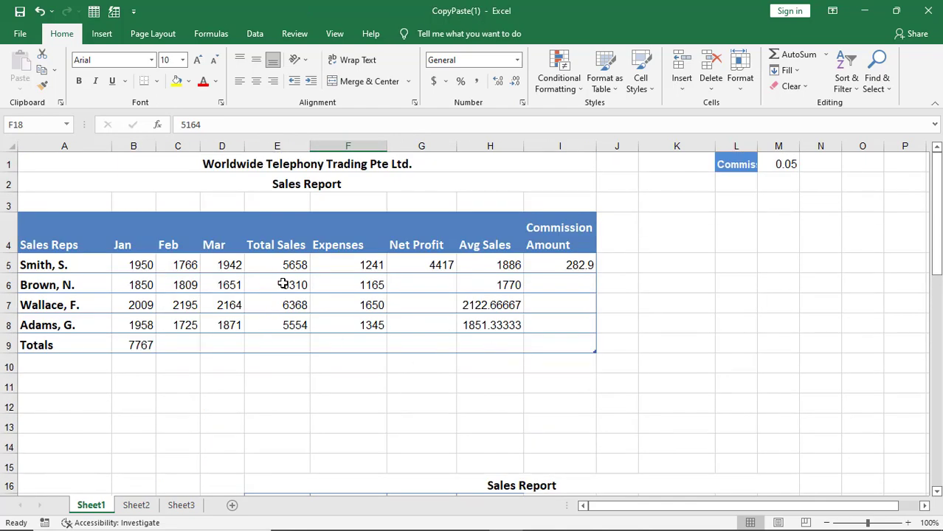
click(282, 283)
scroll(560, 380, down, 3)
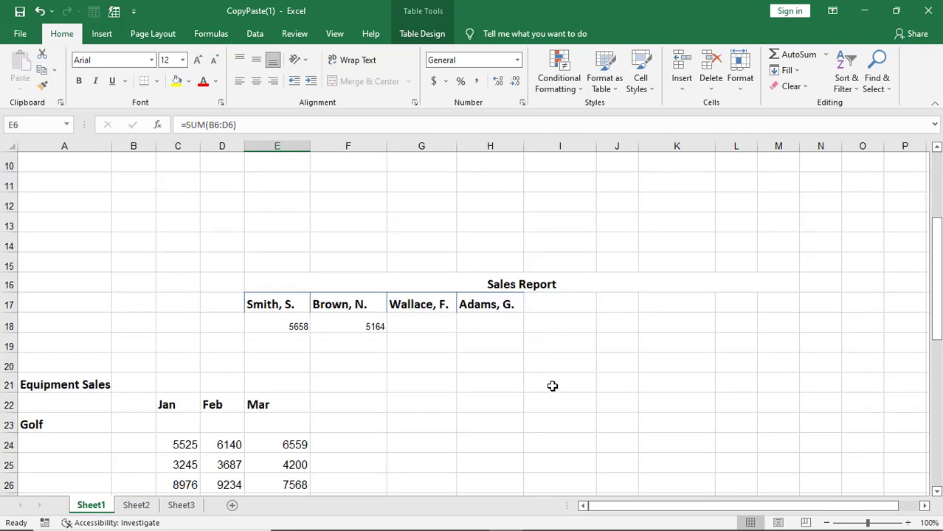
click(355, 328)
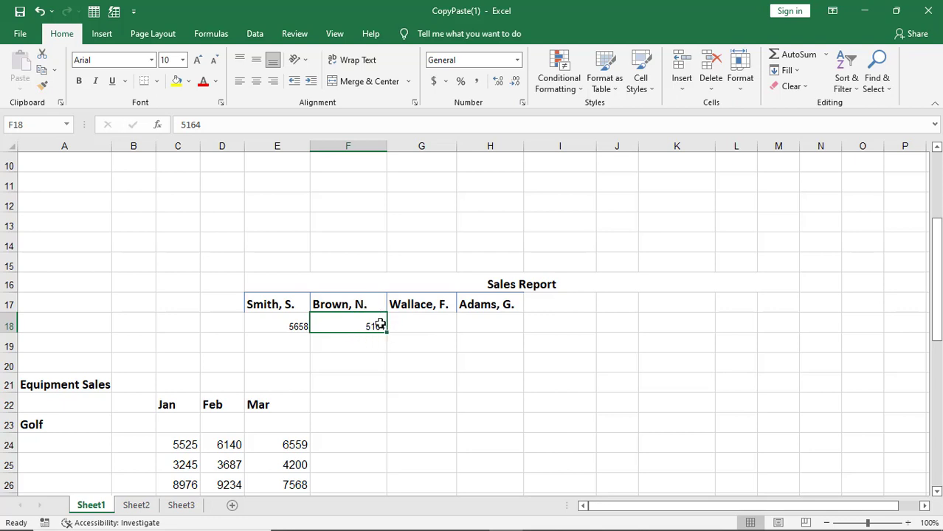
Glance at the lesson page, then return to the Sales Report and scroll through it.
mouse_move(273, 529)
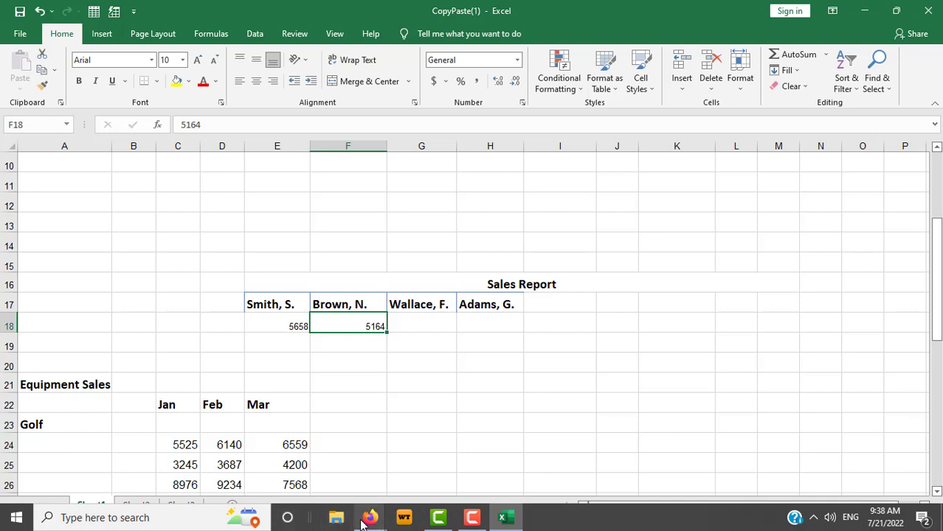
mouse_move(370, 517)
click(326, 486)
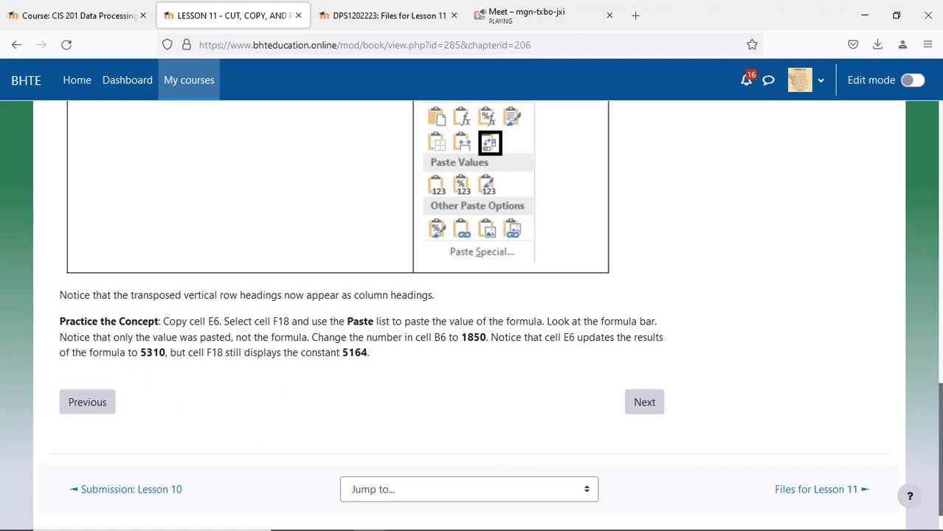
mouse_move(447, 528)
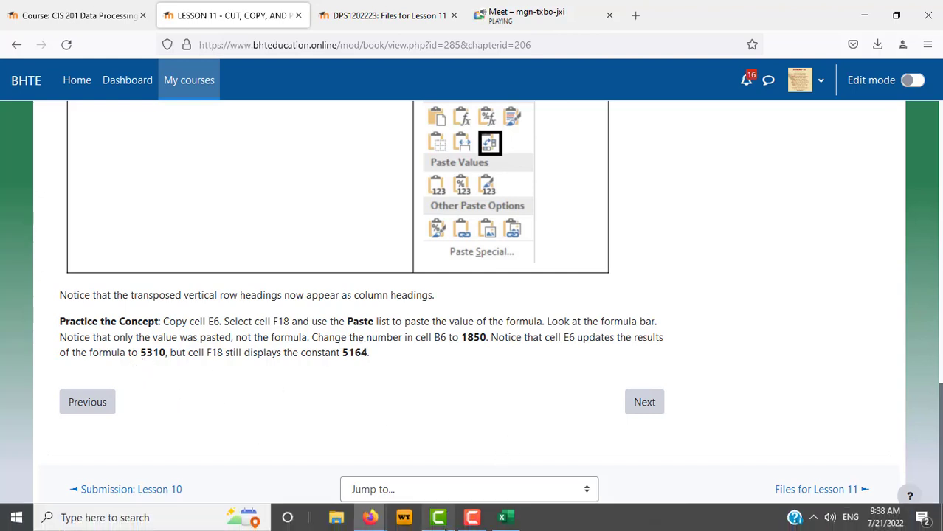
click(504, 518)
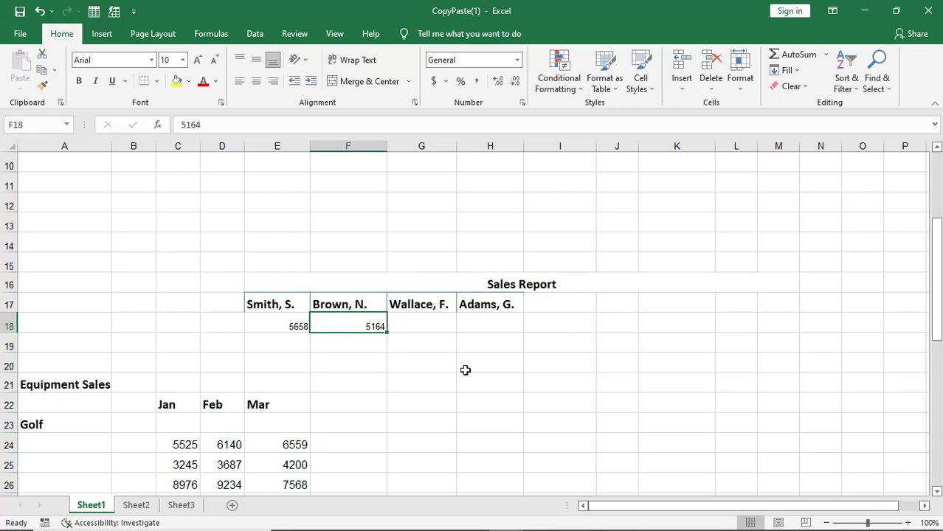
scroll(569, 396, down, 3)
scroll(569, 396, down, 4)
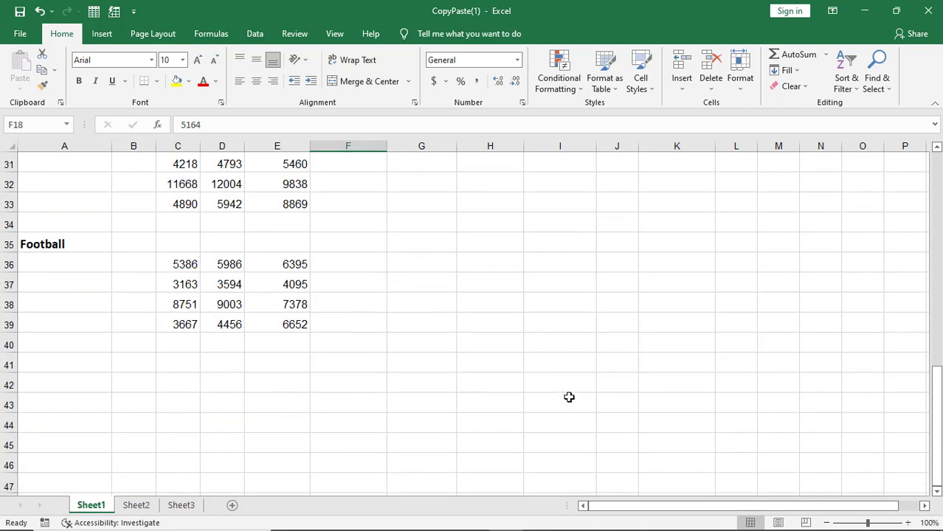
scroll(569, 397, up, 4)
scroll(569, 397, up, 6)
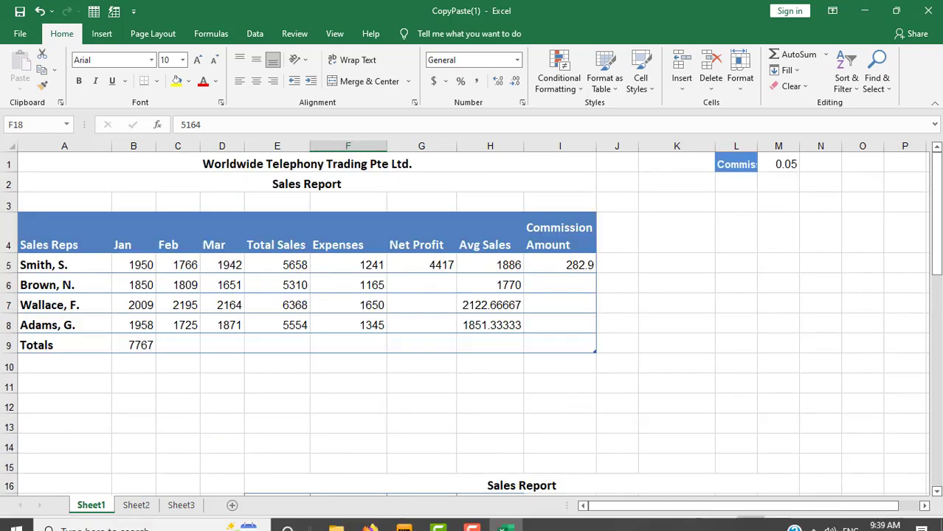
Advance the lesson to section 11.6 Filling Cells, then bring the Sales Report workbook back.
mouse_move(371, 518)
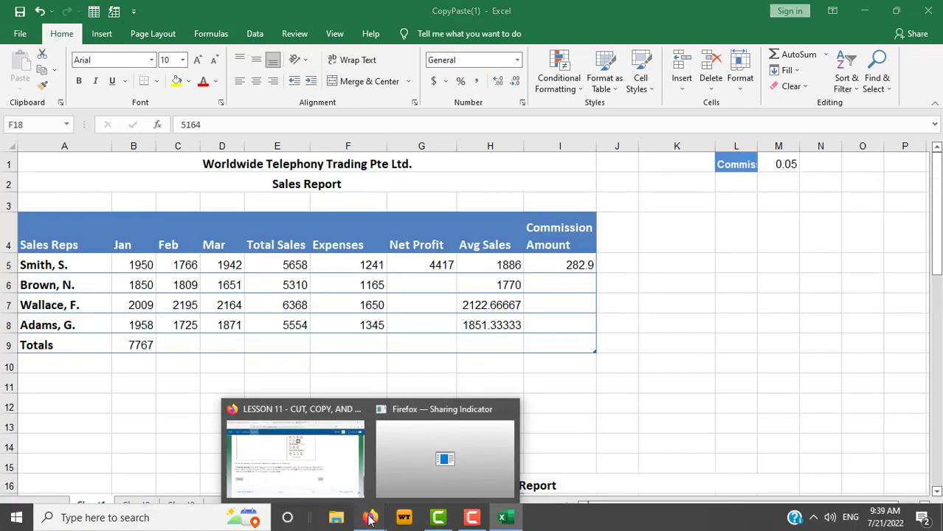
click(340, 475)
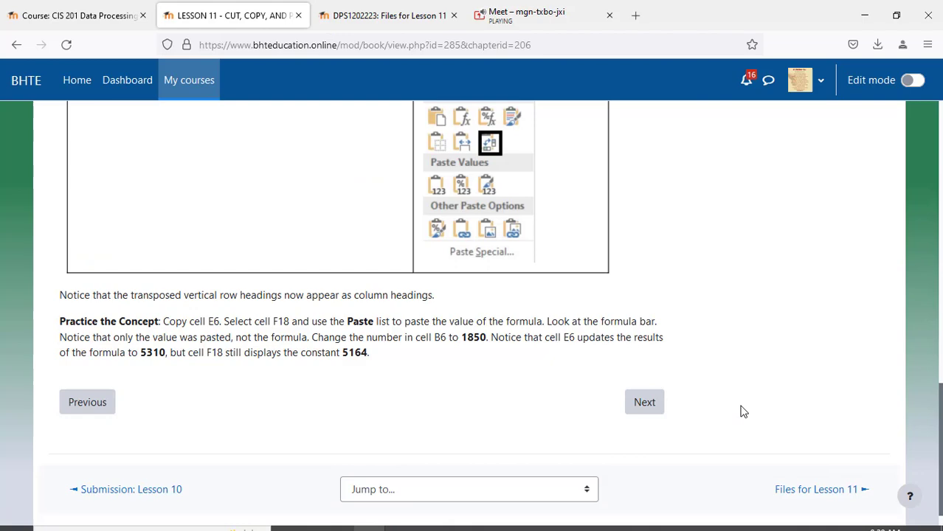
click(644, 403)
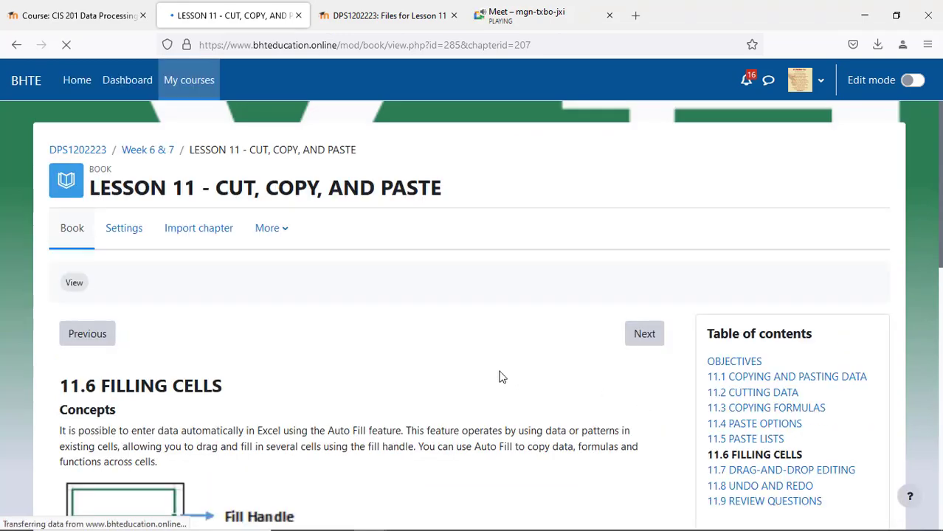
scroll(501, 377, down, 3)
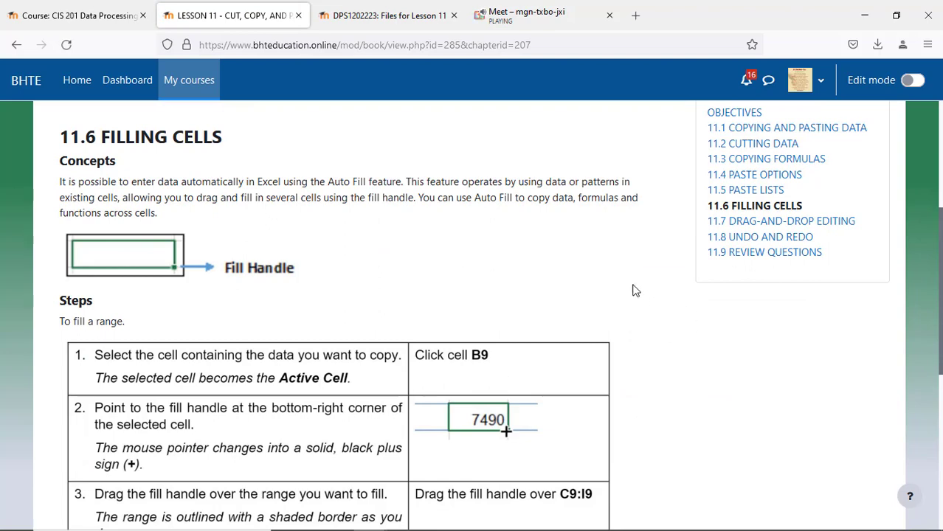
mouse_move(536, 527)
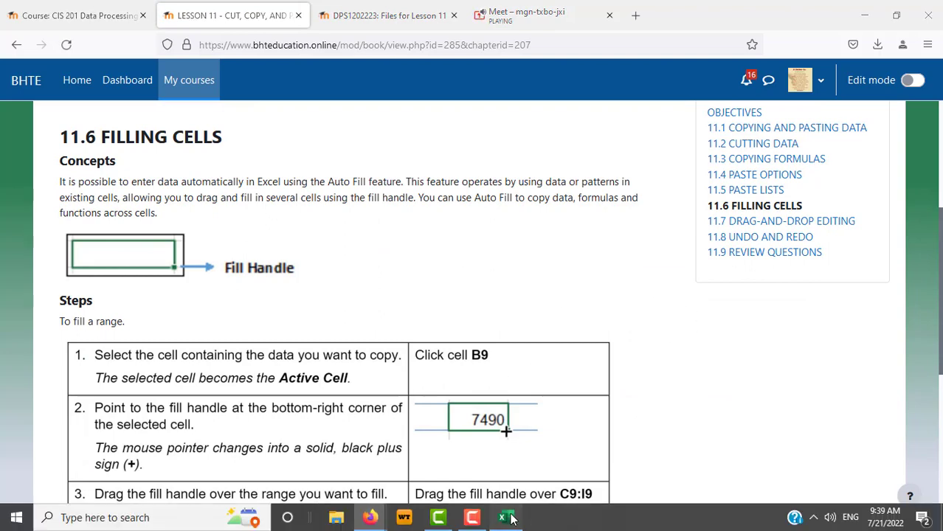
click(504, 517)
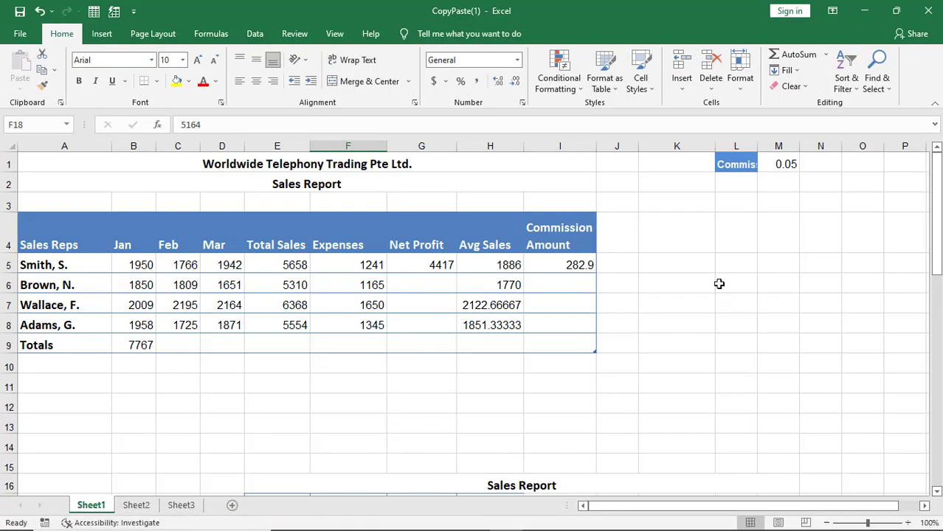
click(687, 234)
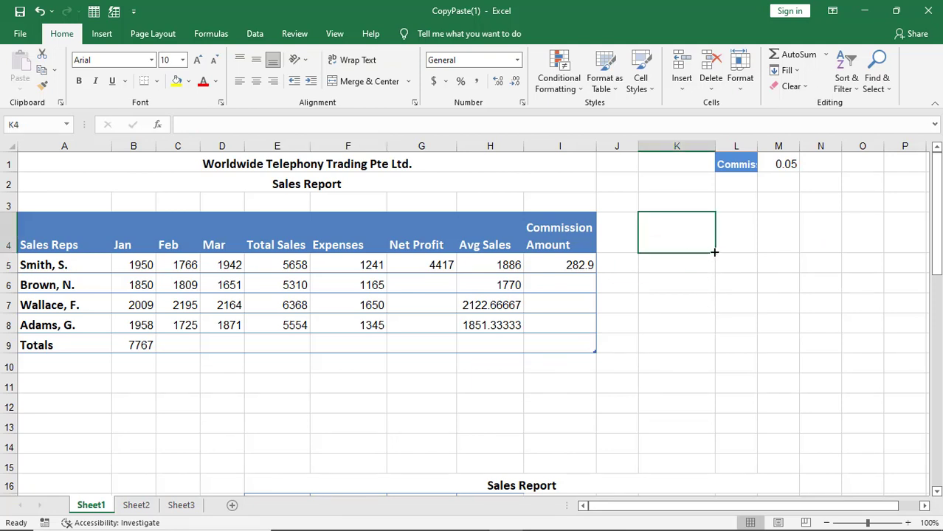
click(665, 287)
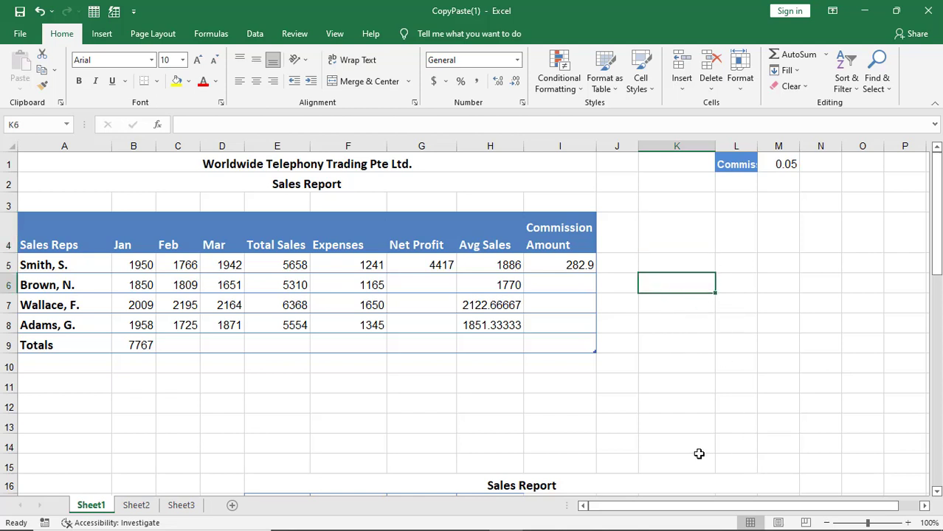
mouse_move(332, 525)
mouse_move(370, 517)
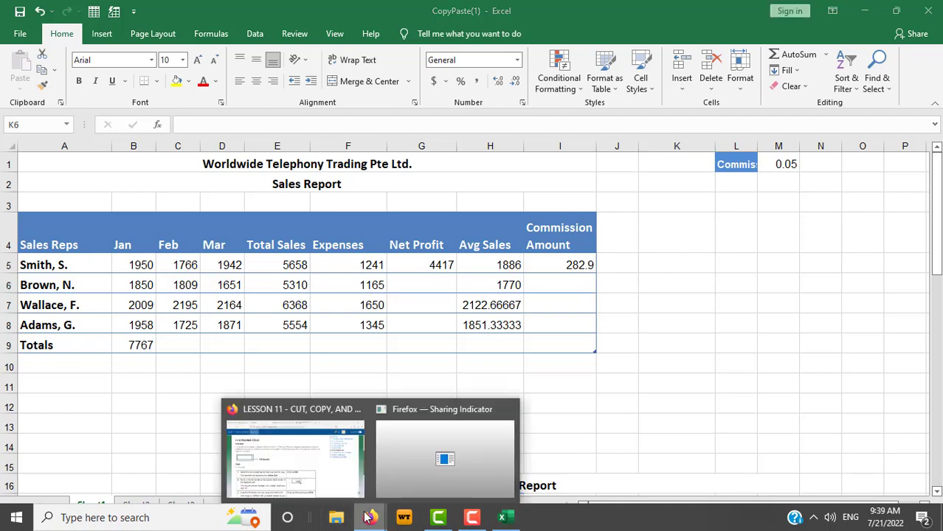
click(329, 487)
scroll(517, 428, down, 5)
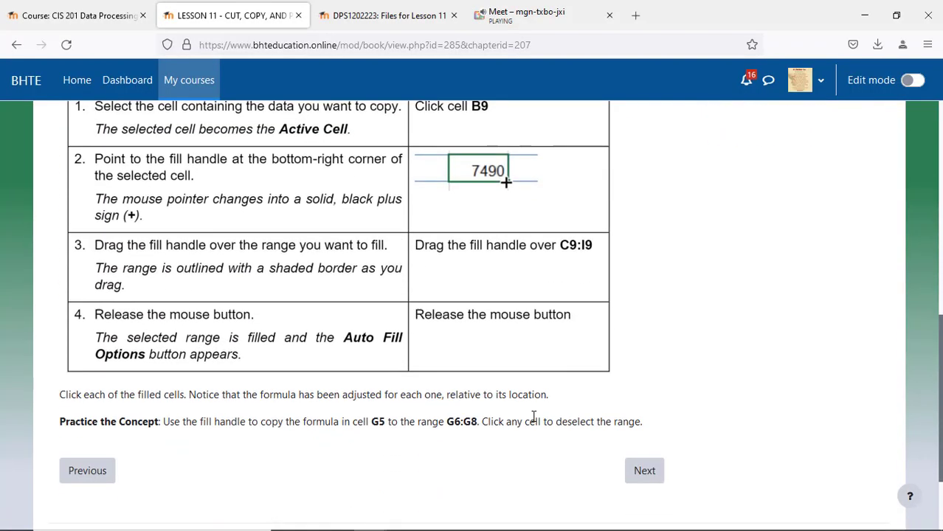
scroll(550, 415, up, 2)
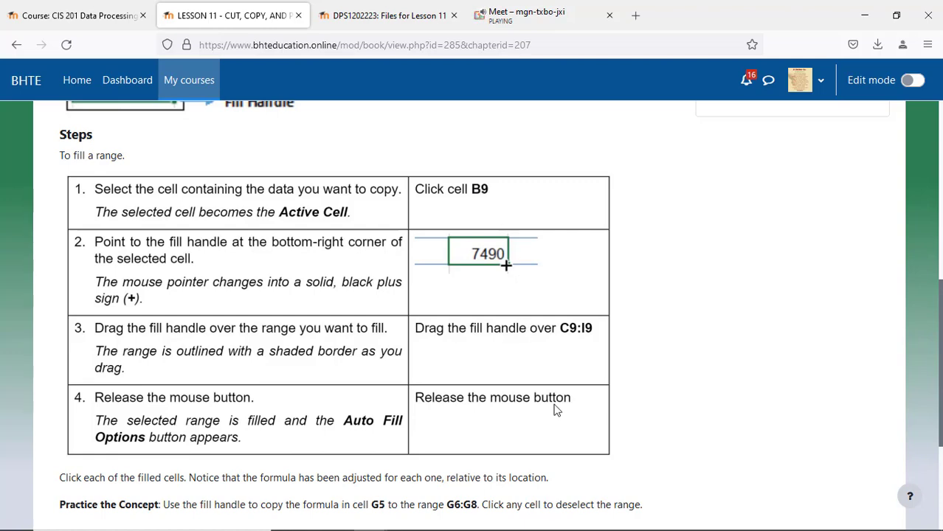
click(508, 520)
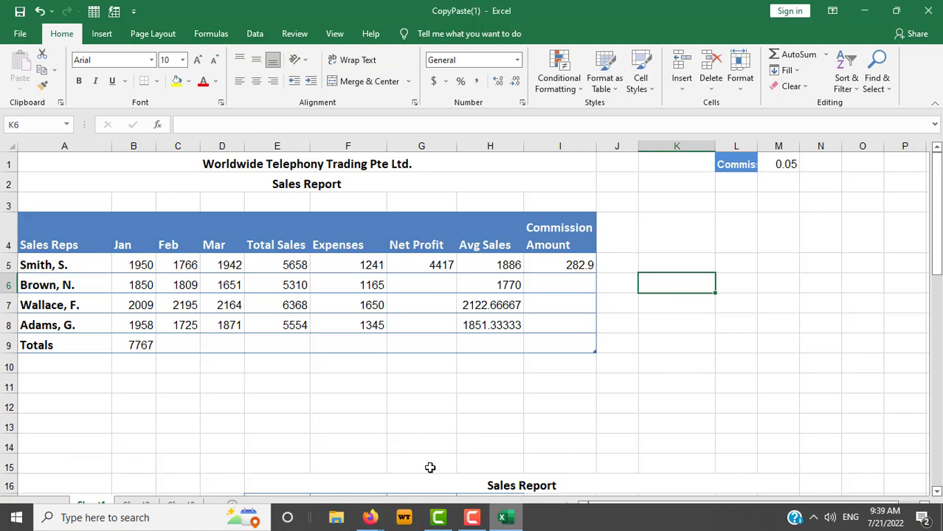
Fill B9's SUM formula across C9:I9 in the Totals row.
click(140, 346)
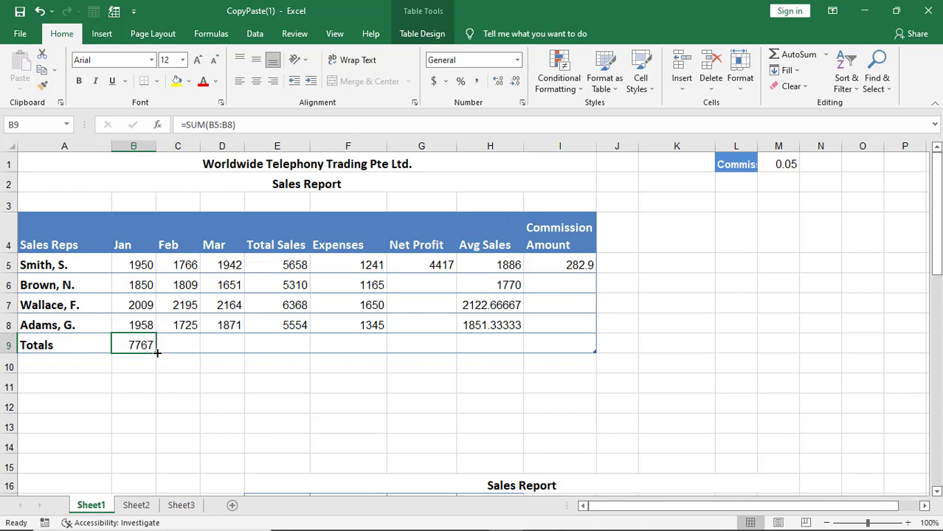
drag(156, 353, 575, 396)
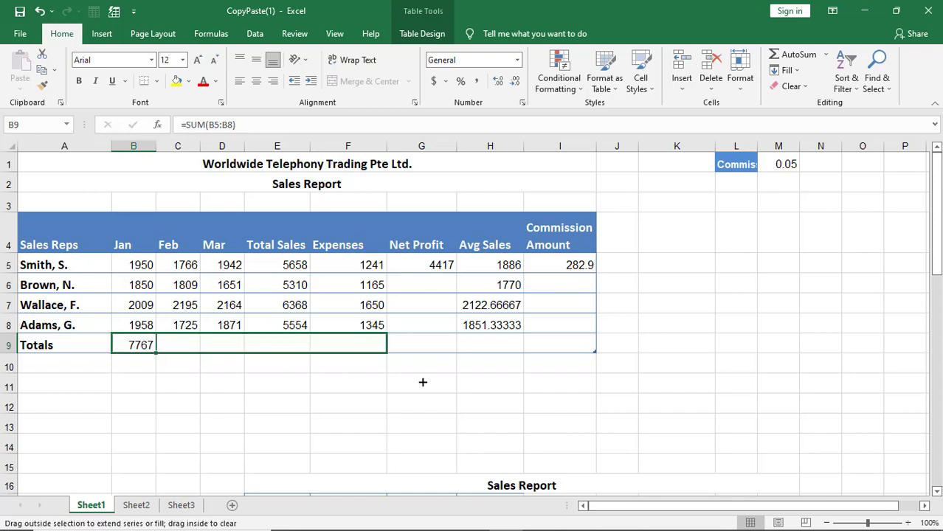
click(575, 396)
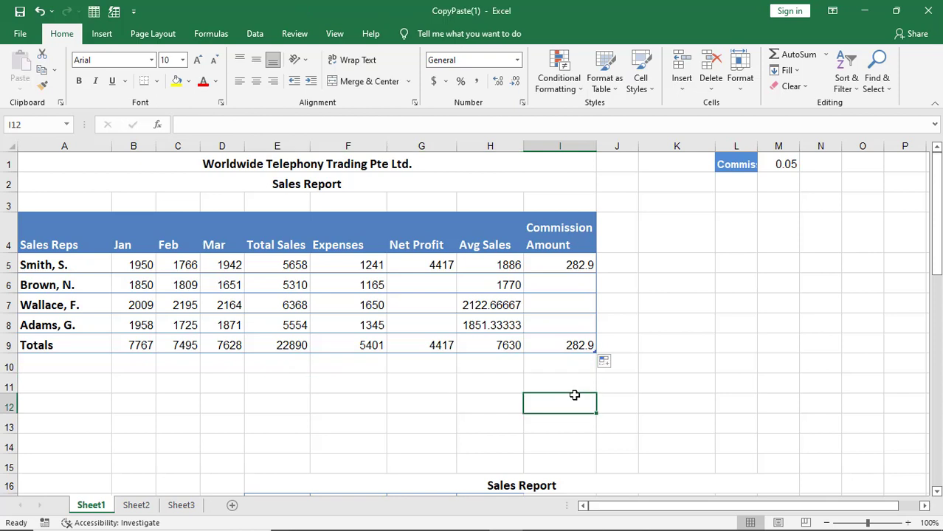
Inspect the copied SUM formulas in C9 through I9 (7495, 7628, 22890, 5401, 4417, 7630, 282.9).
click(181, 345)
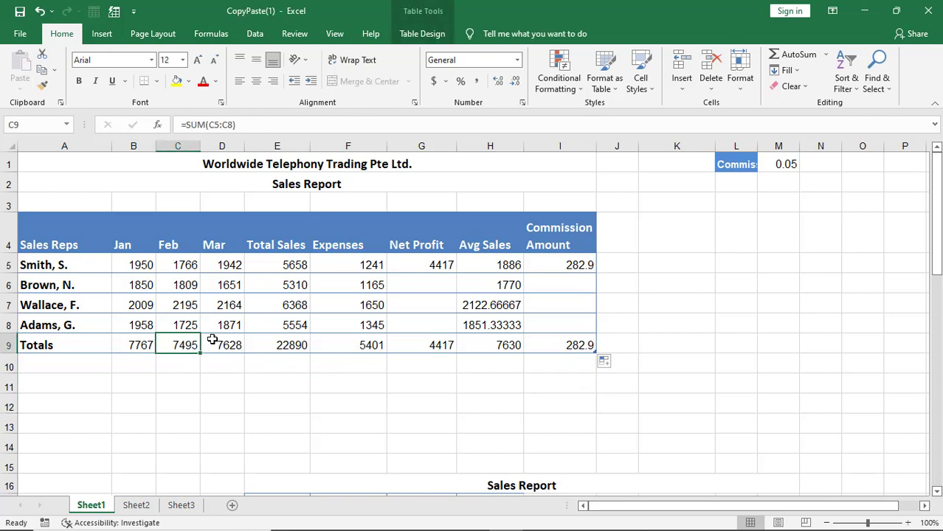
click(213, 341)
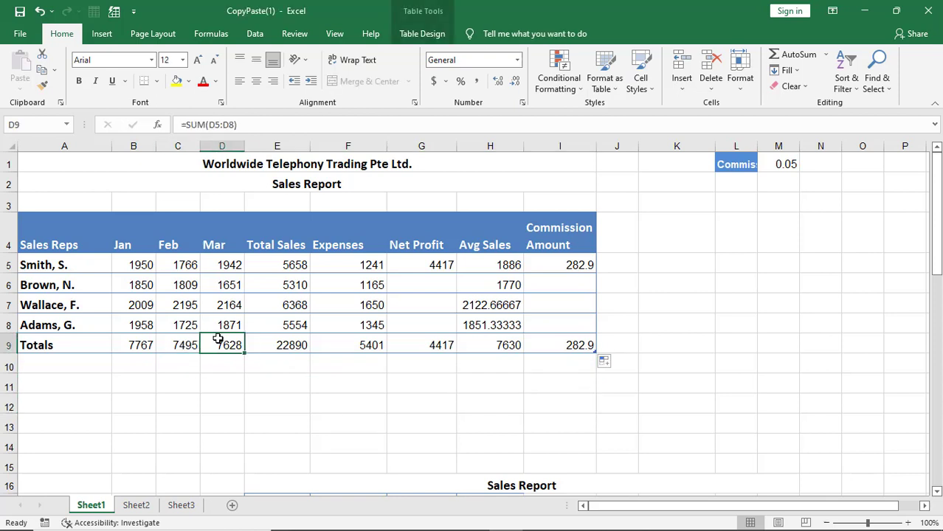
click(304, 348)
click(382, 352)
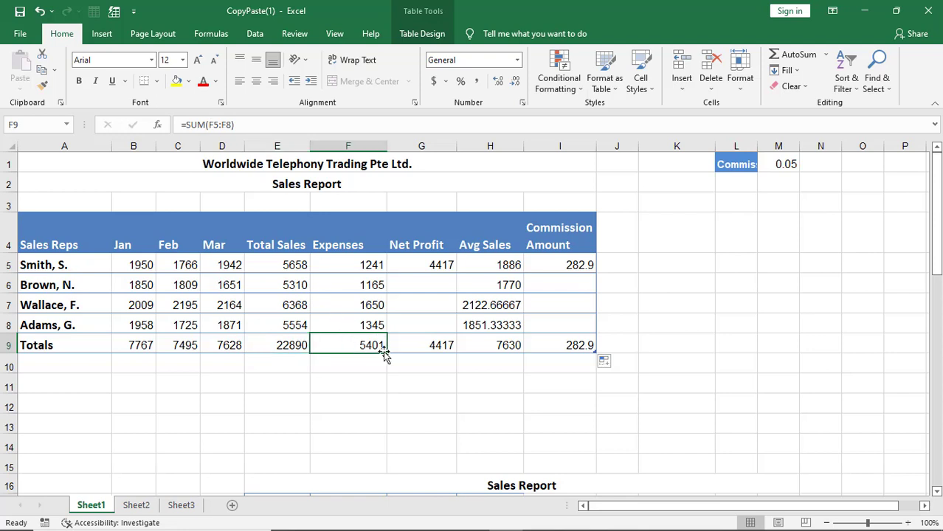
click(436, 345)
click(501, 346)
click(569, 351)
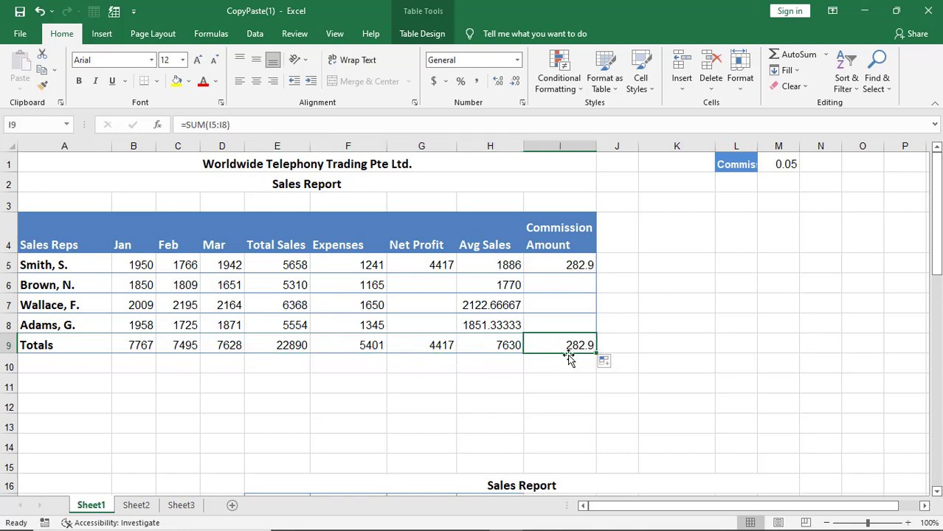
mouse_move(354, 528)
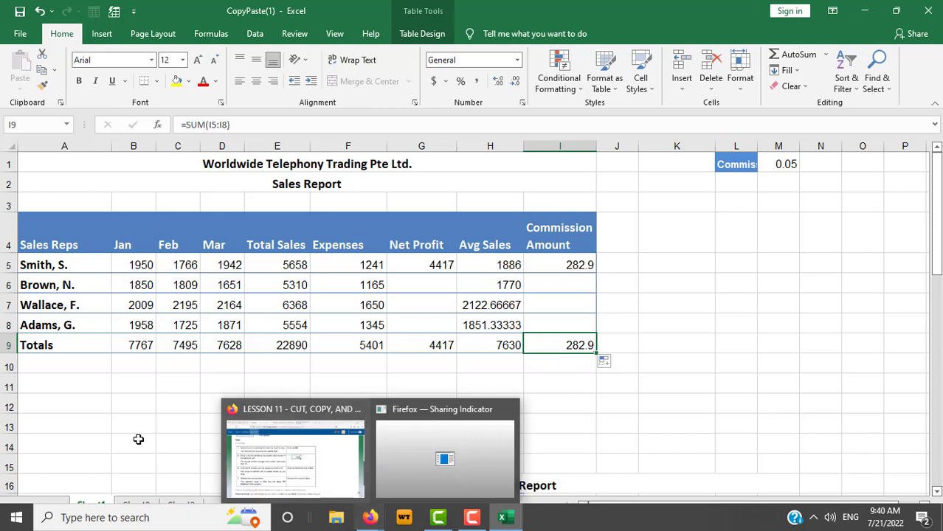
click(129, 410)
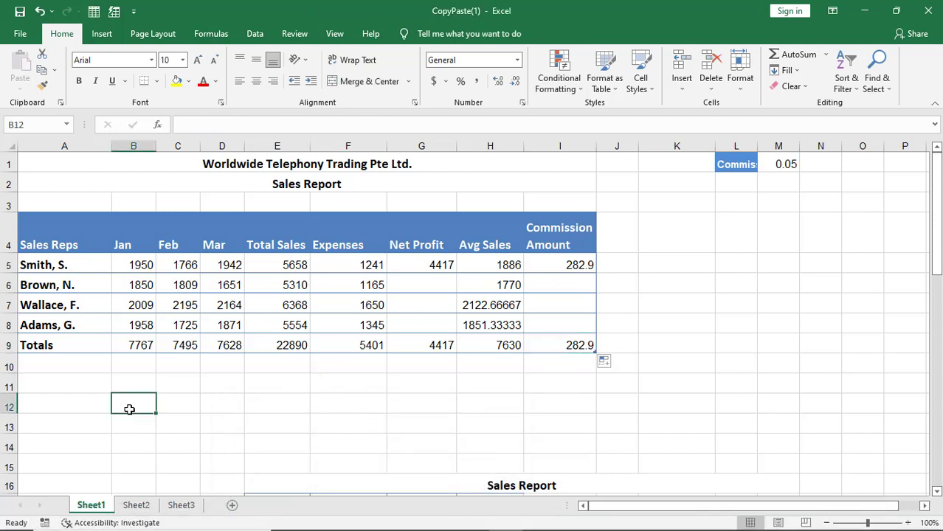
Enter Jan in B12, fill the Jan–Aug series across to I12, then clear it.
text(JN)
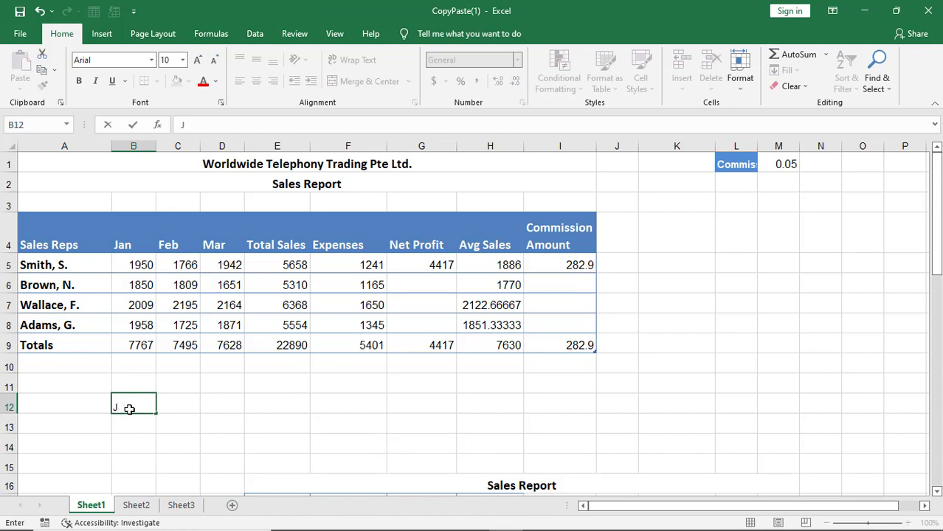
key(Return)
click(133, 409)
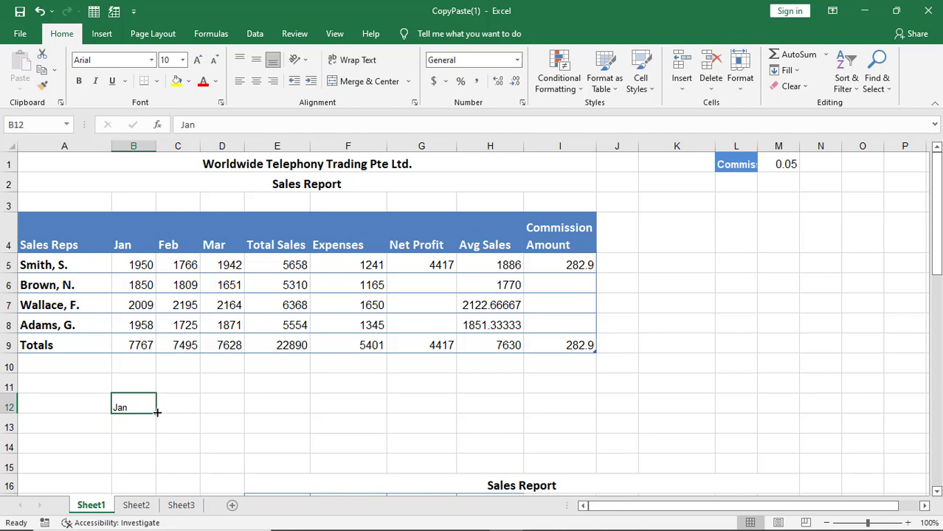
drag(156, 412, 596, 417)
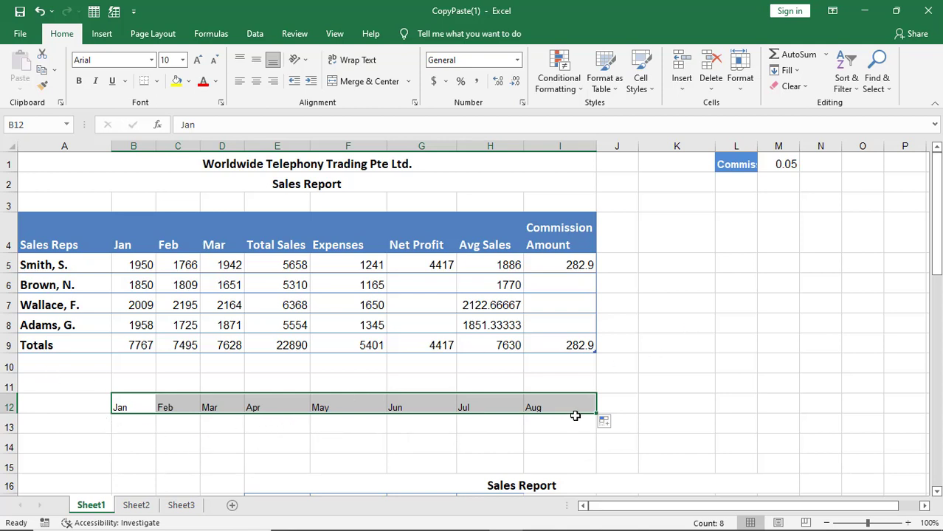
key(Delete)
Enter Sunday in B12, fill Monday–Thursday down to B16, then clear B12:B16.
click(127, 399)
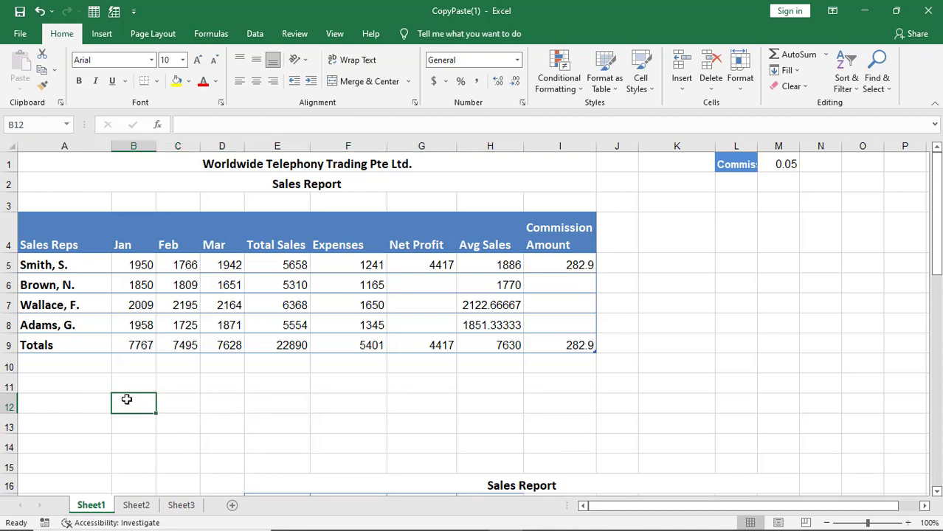
text(SUnday)
key(BackSpace)
key(BackSpace)
key(BackSpace)
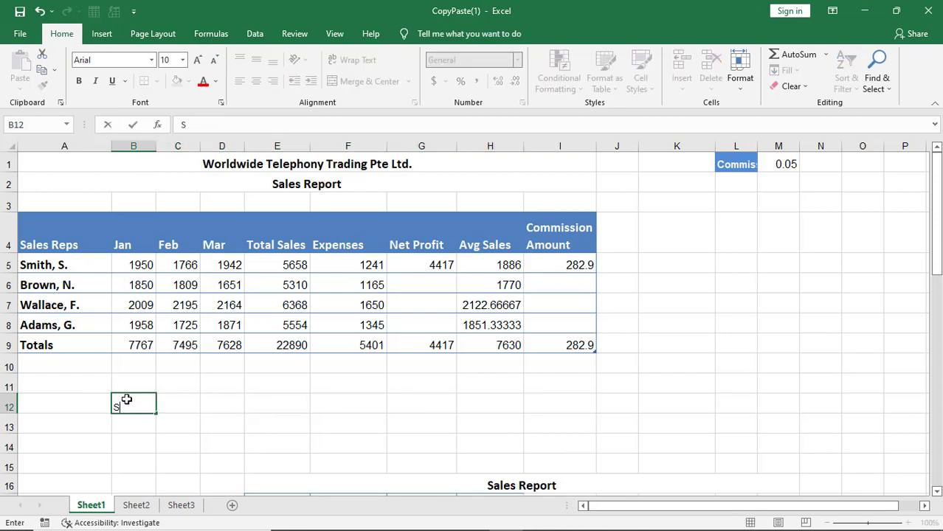
text(unday)
key(Return)
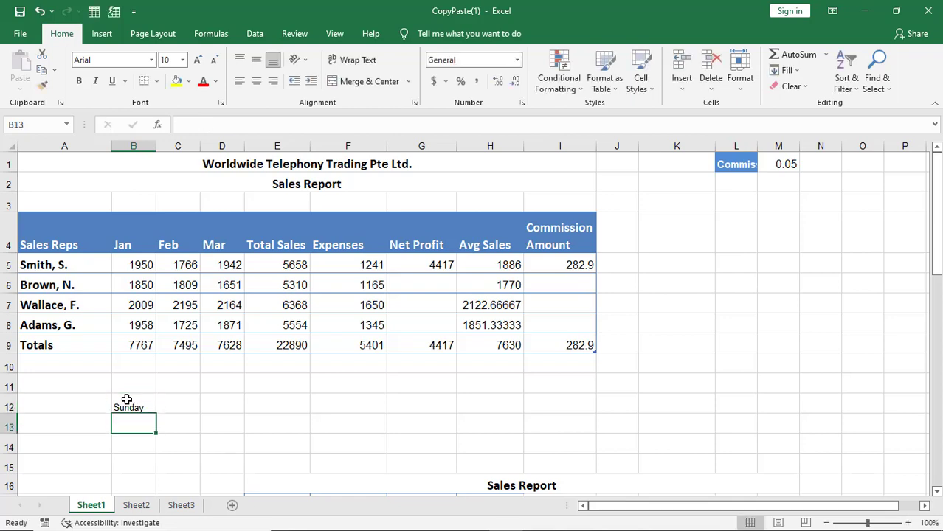
click(127, 404)
scroll(196, 432, down, 1)
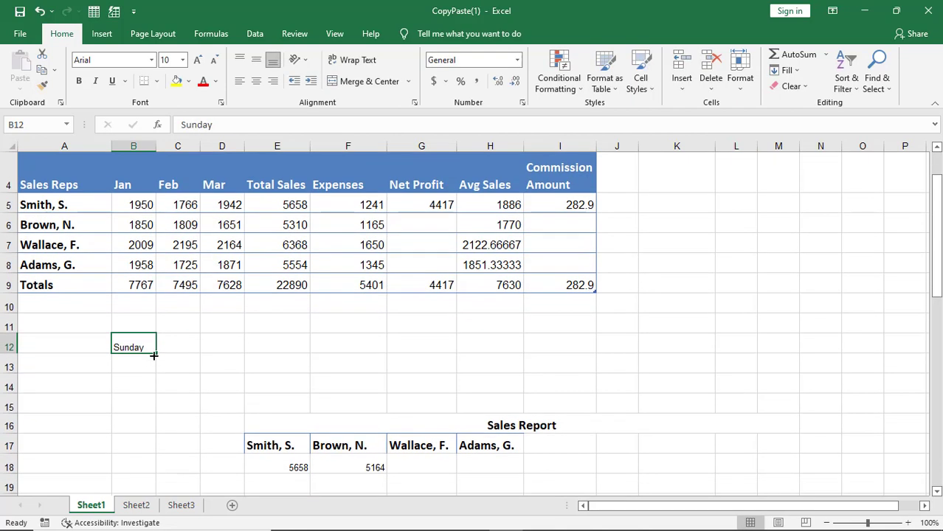
drag(155, 353, 156, 433)
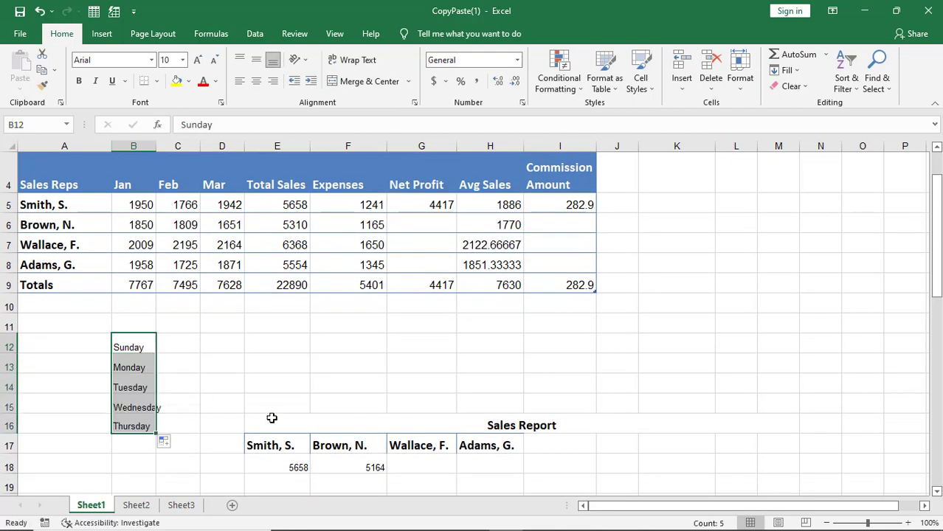
click(273, 417)
drag(133, 353, 122, 422)
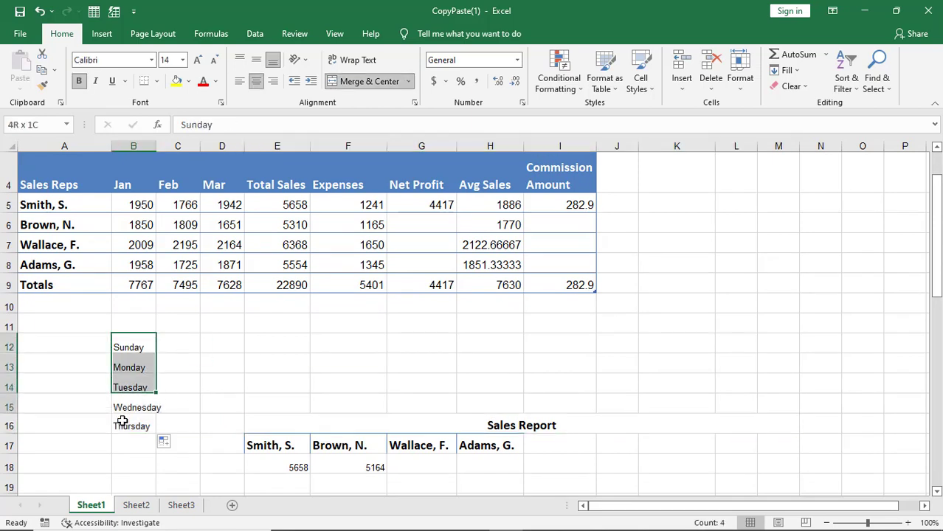
key(Delete)
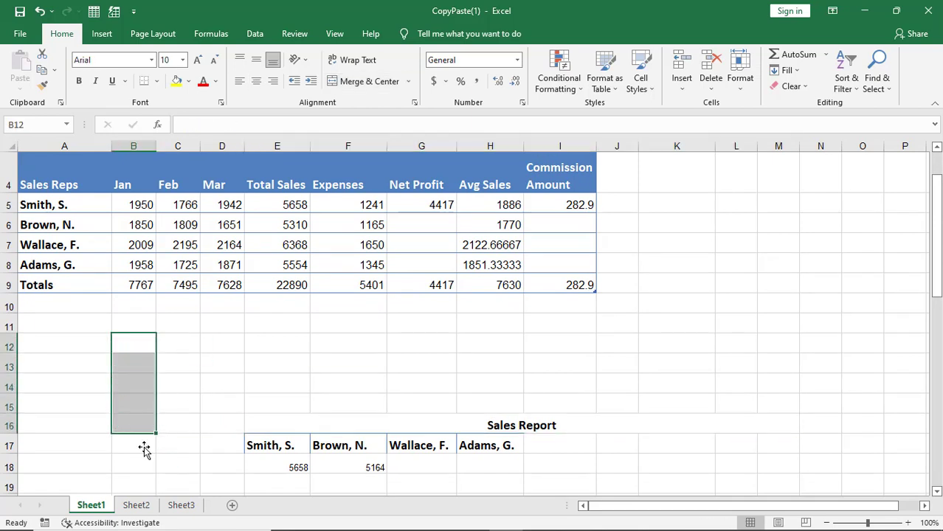
Read the lesson's practice task to fill G5's formula into G6:G8, then return to CopyPaste(1).
mouse_move(370, 517)
click(323, 461)
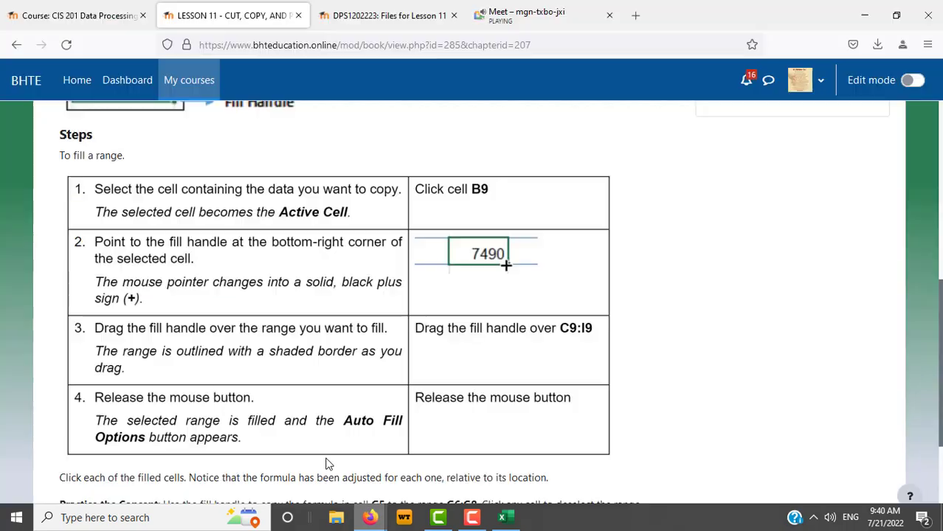
scroll(437, 378, down, 2)
scroll(436, 378, down, 1)
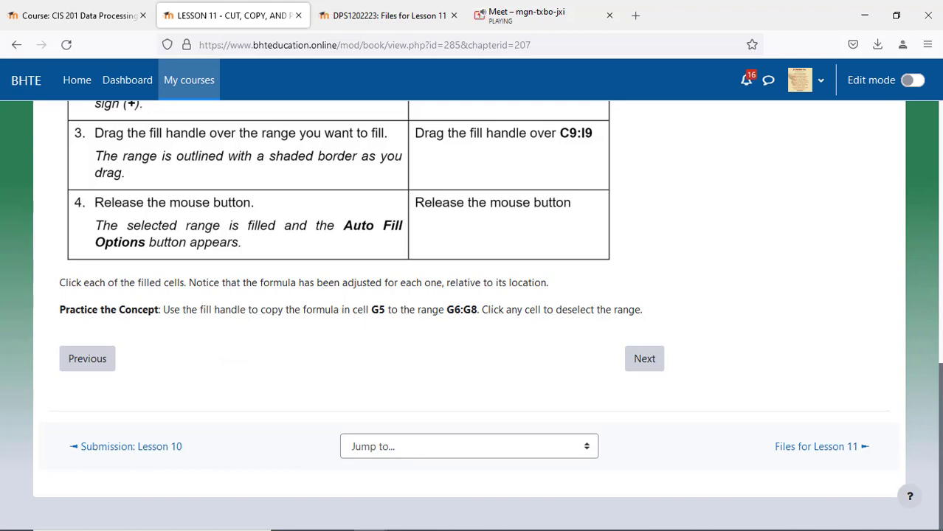
click(508, 518)
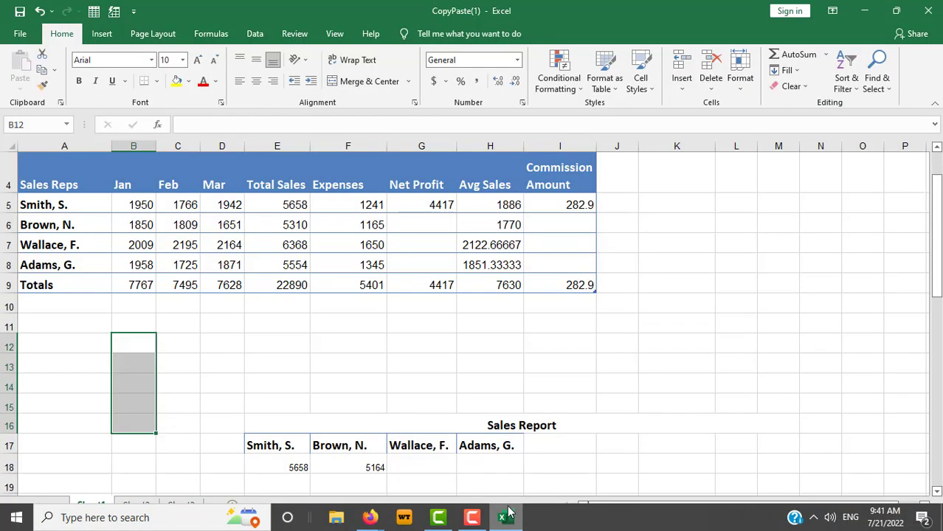
Fill the Net Profit formula from G5 down to G6:G8 (4145, 4718, 4209), then deselect.
click(418, 207)
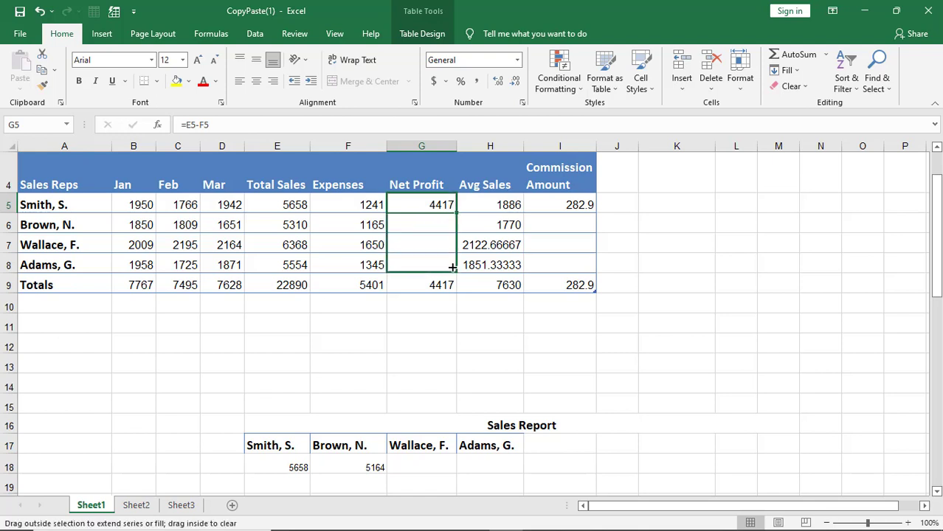
drag(456, 212, 451, 269)
click(726, 366)
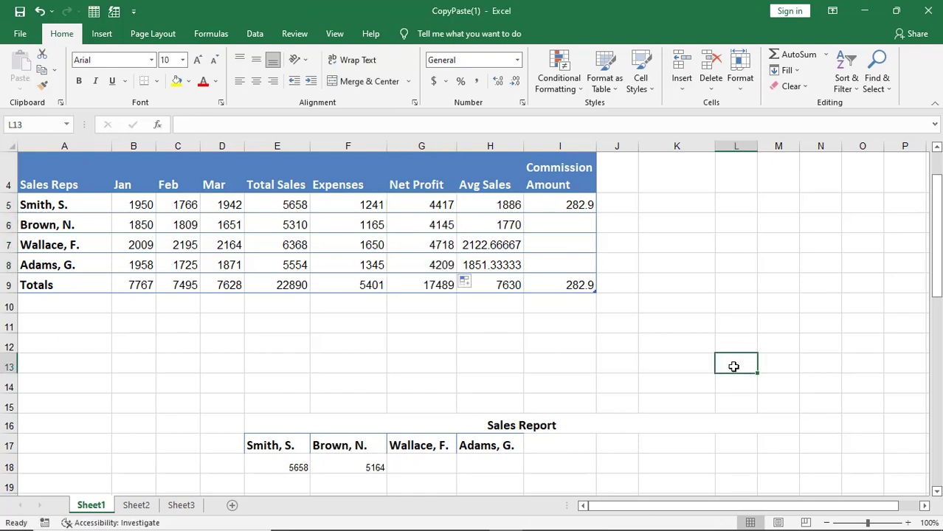
Advance the lesson to 11.7 Drag-and-Drop Editing, read the A9:I9 move steps, and return to Excel.
mouse_move(472, 528)
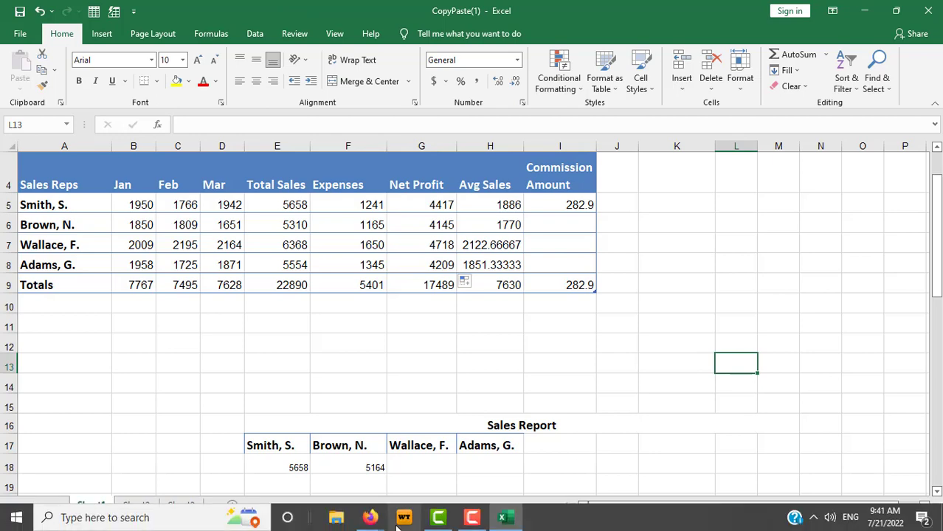
mouse_move(369, 517)
click(322, 465)
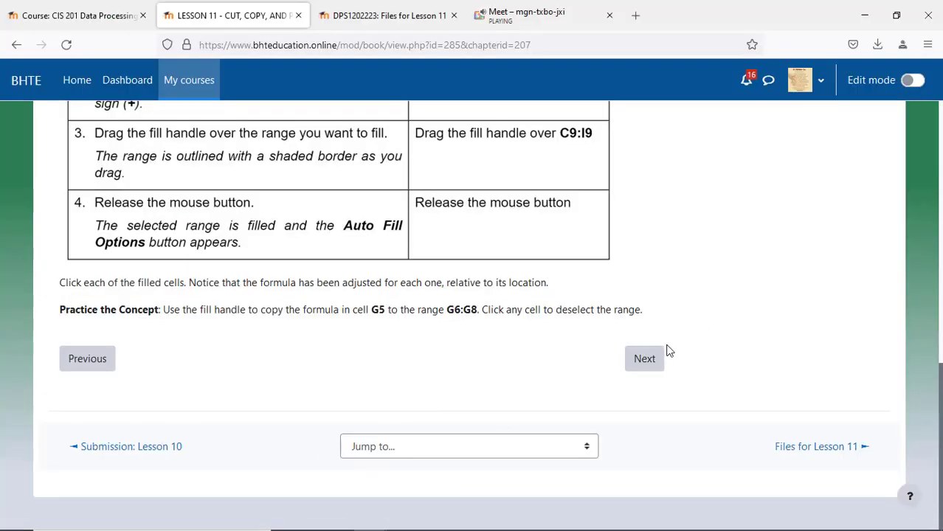
click(641, 361)
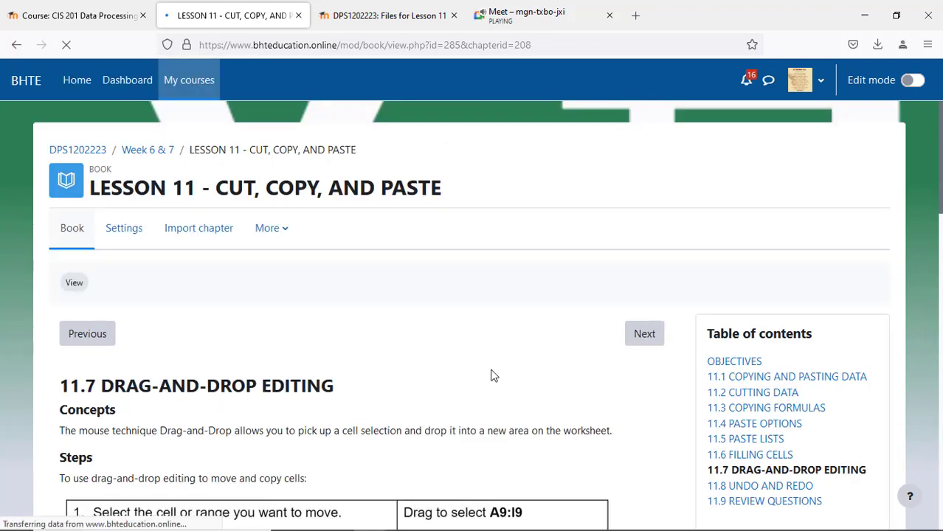
scroll(492, 375, down, 3)
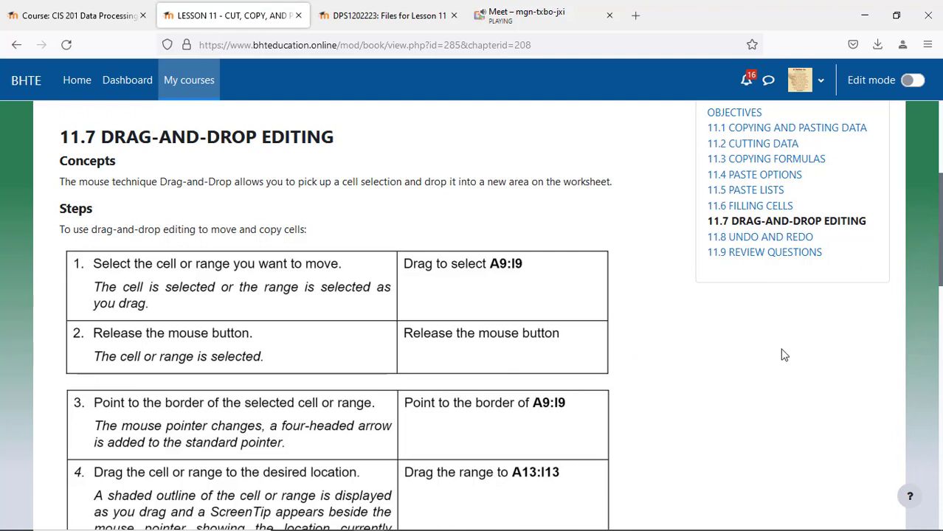
scroll(700, 358, down, 2)
scroll(703, 358, up, 1)
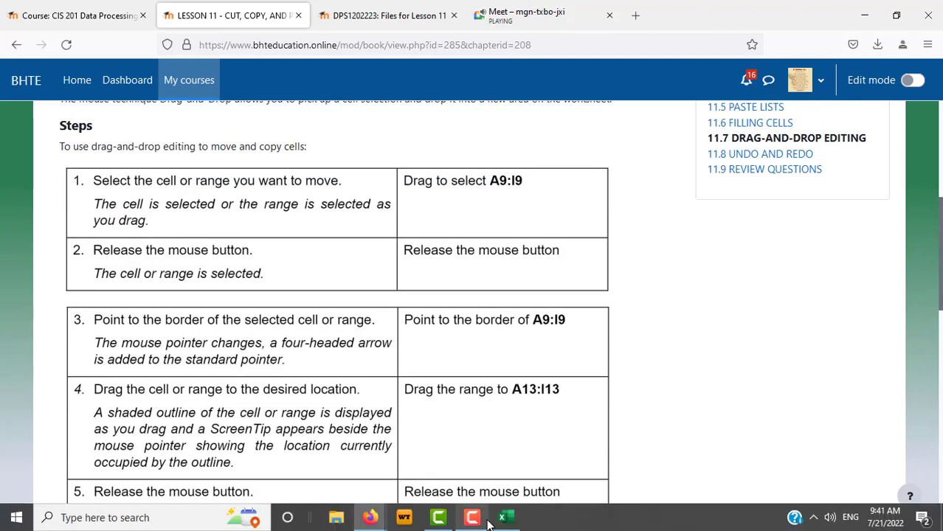
click(504, 520)
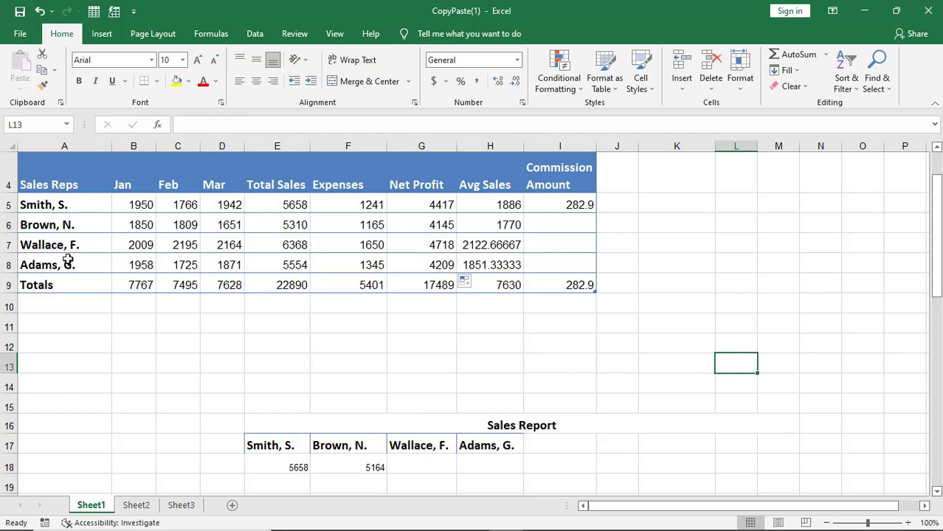
Select and copy the Totals row A9:I9, then bring the BHTE lesson page back up.
click(49, 288)
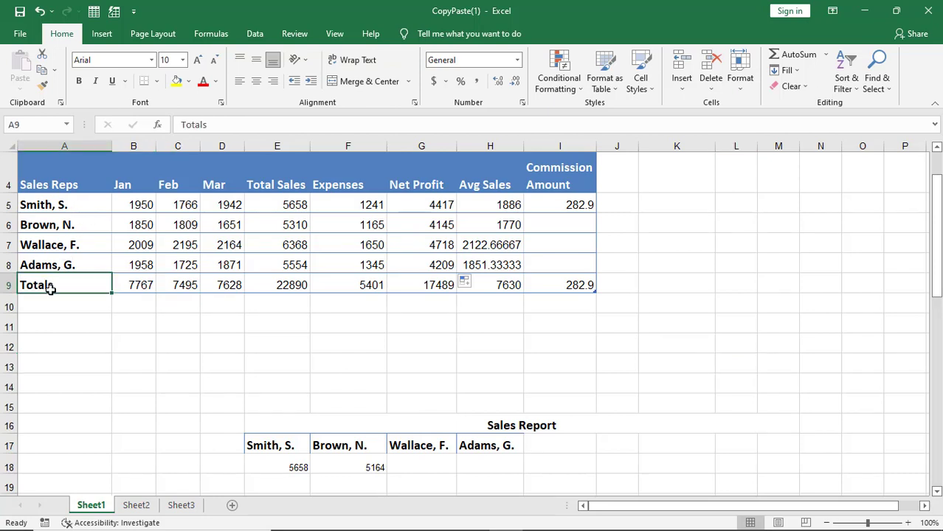
drag(50, 288, 559, 287)
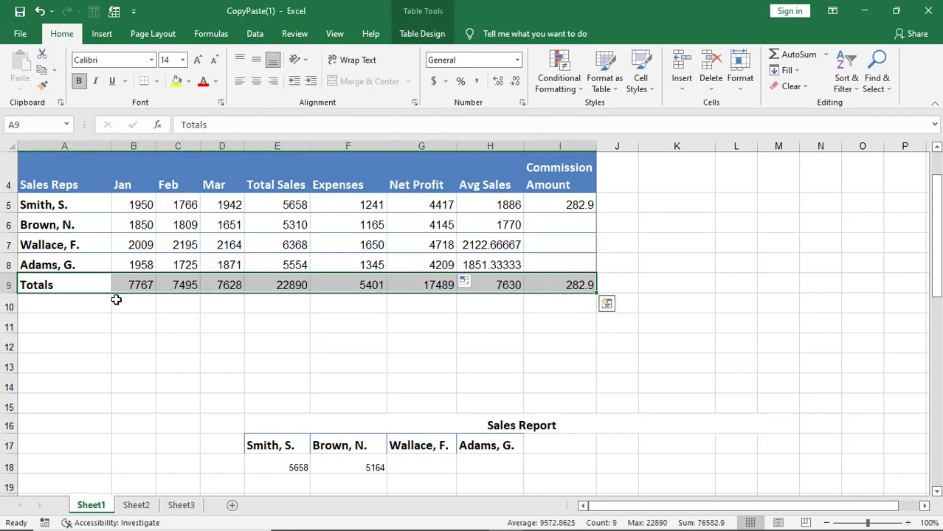
key(ctrl+c)
click(371, 517)
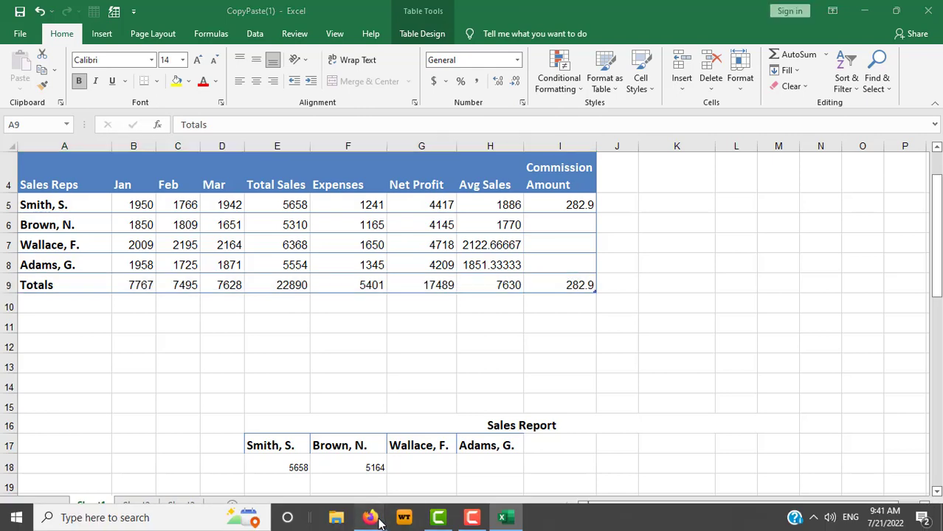
click(335, 459)
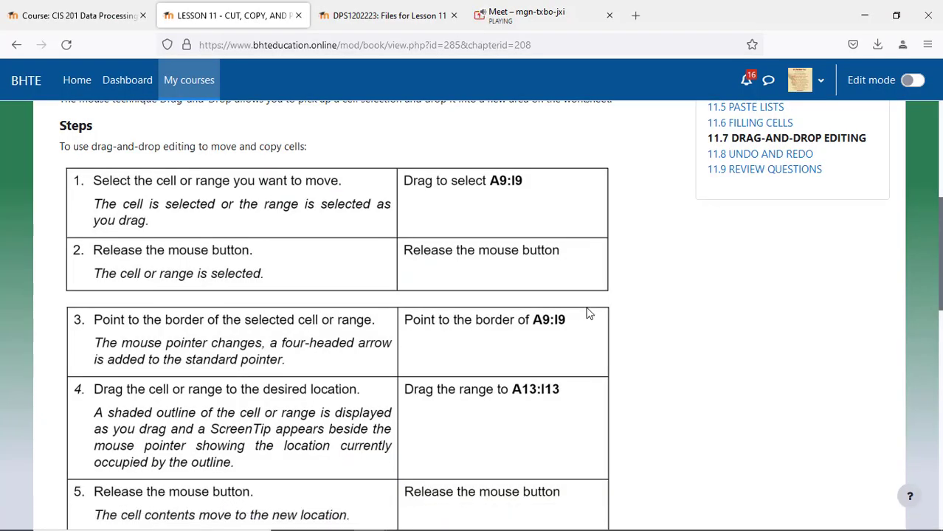
Scroll the lesson to the steps for moving A9:I9 to A13:I13, then return to the CopyPaste(1) workbook.
scroll(612, 297, down, 3)
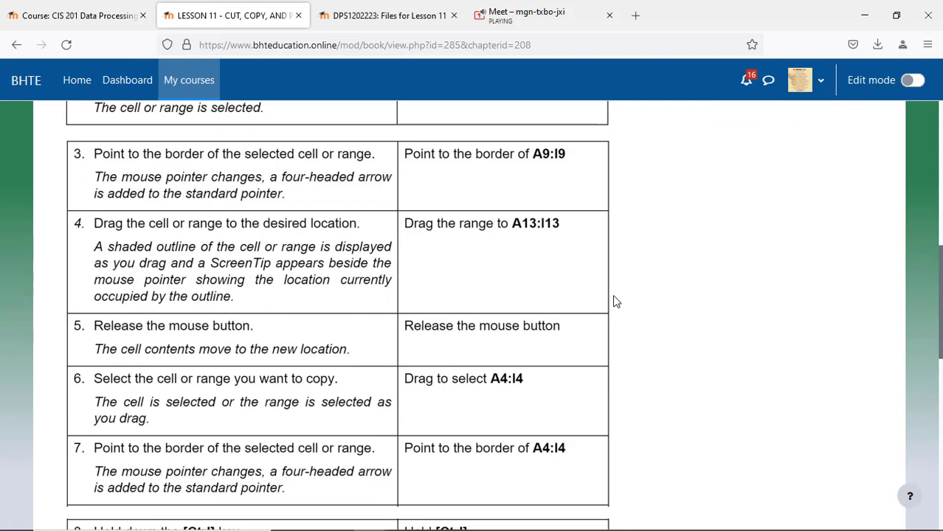
mouse_move(633, 529)
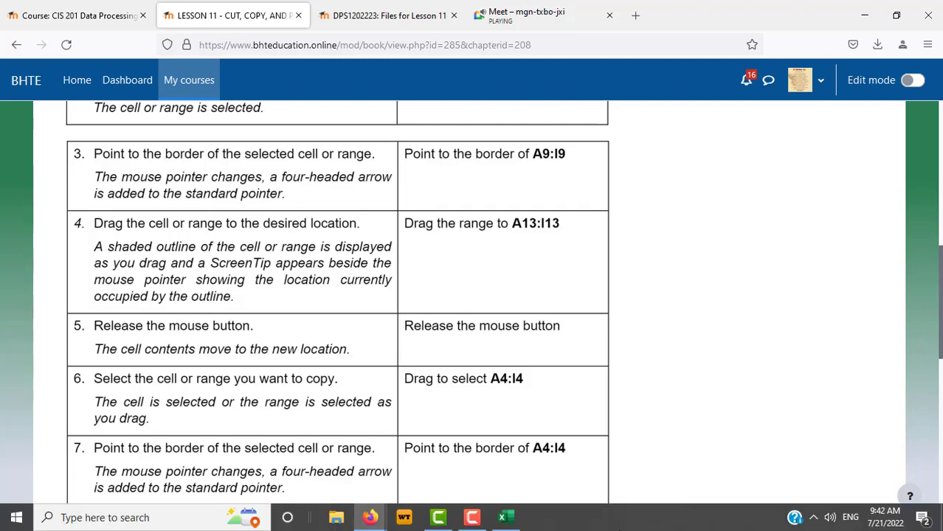
click(506, 517)
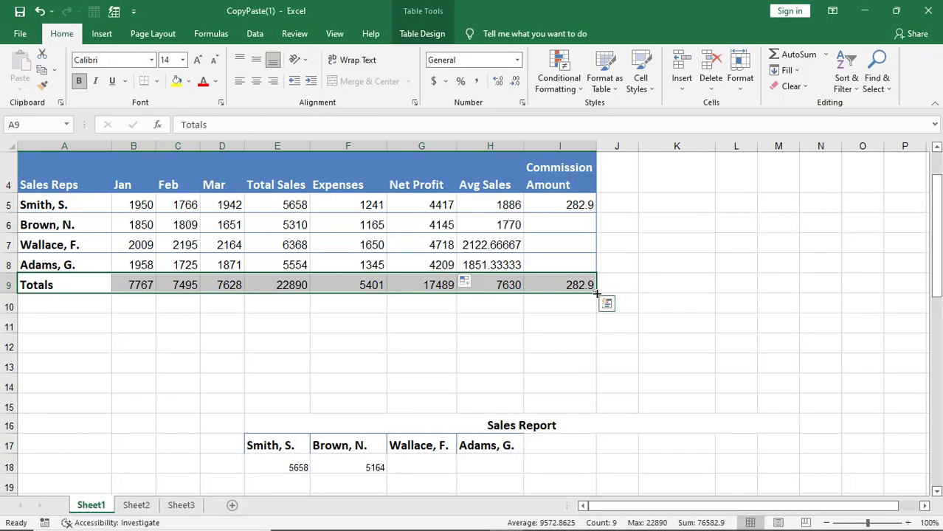
Fill the A9:I9 Totals row down into rows 10–13, then bring the lesson page forward.
drag(596, 294, 594, 378)
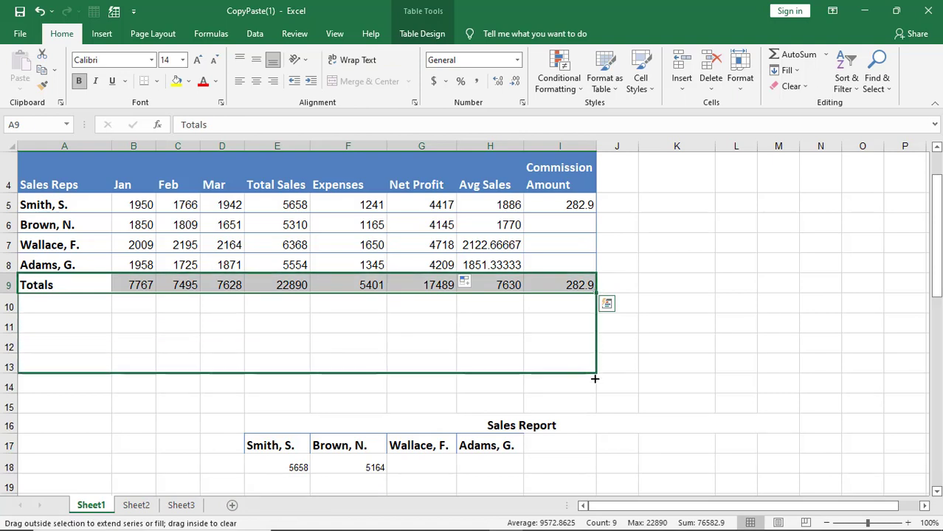
drag(594, 379, 594, 378)
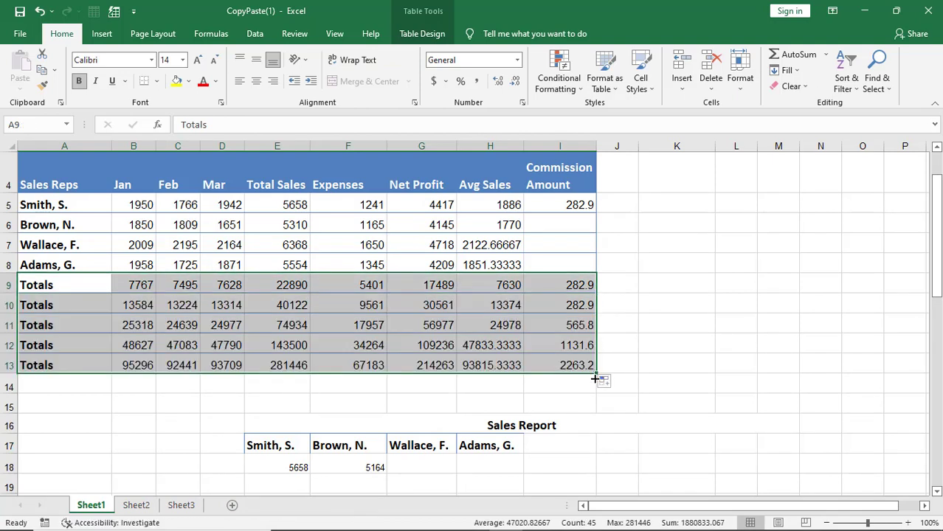
mouse_move(361, 522)
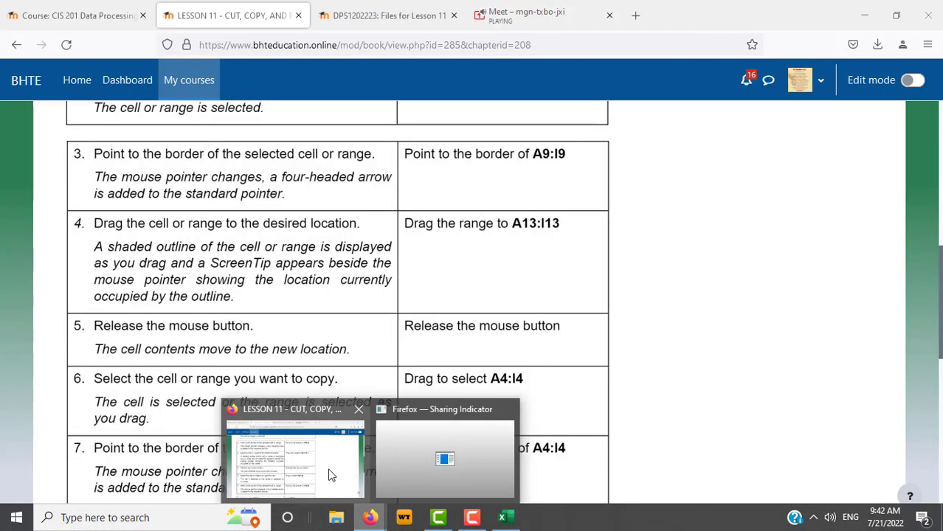
click(331, 474)
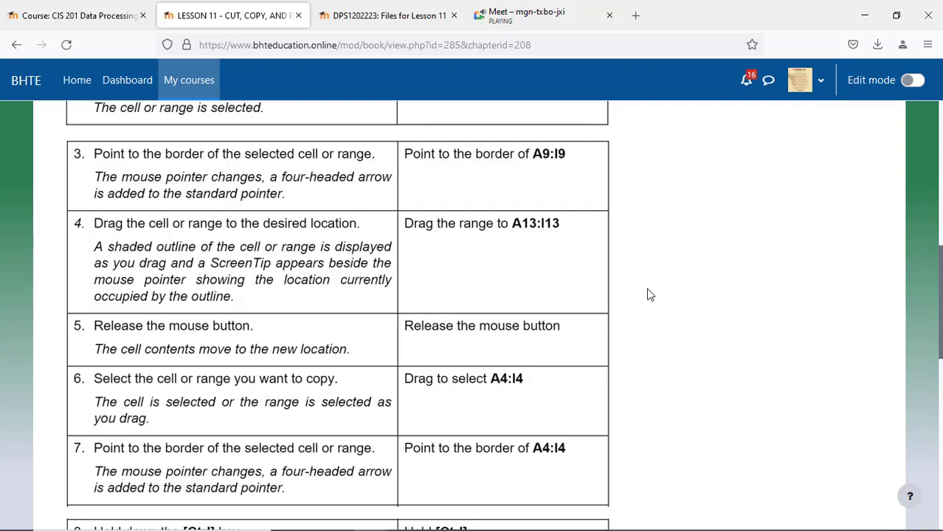
Scroll to lesson steps 8–10 on drag-copying A4:I4 to A12:I12, then switch back to Excel.
scroll(649, 295, down, 2)
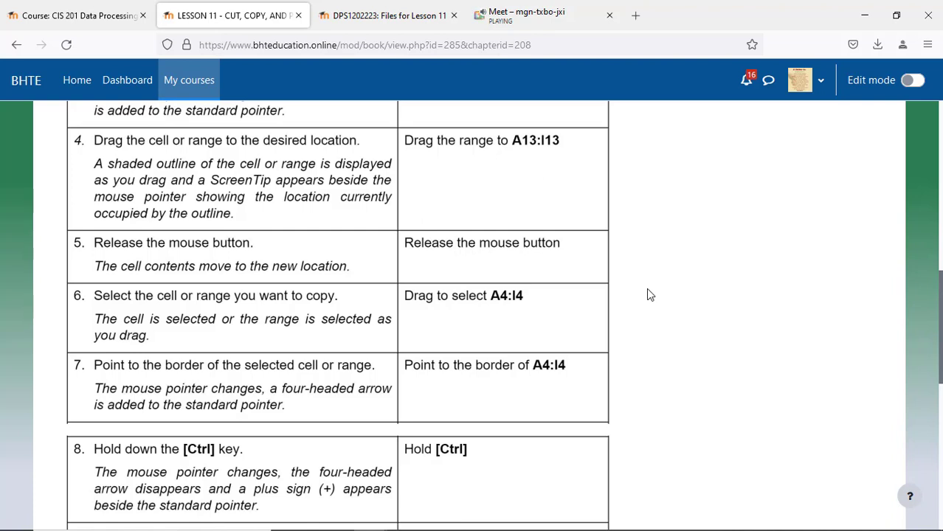
scroll(649, 295, down, 2)
scroll(650, 295, down, 2)
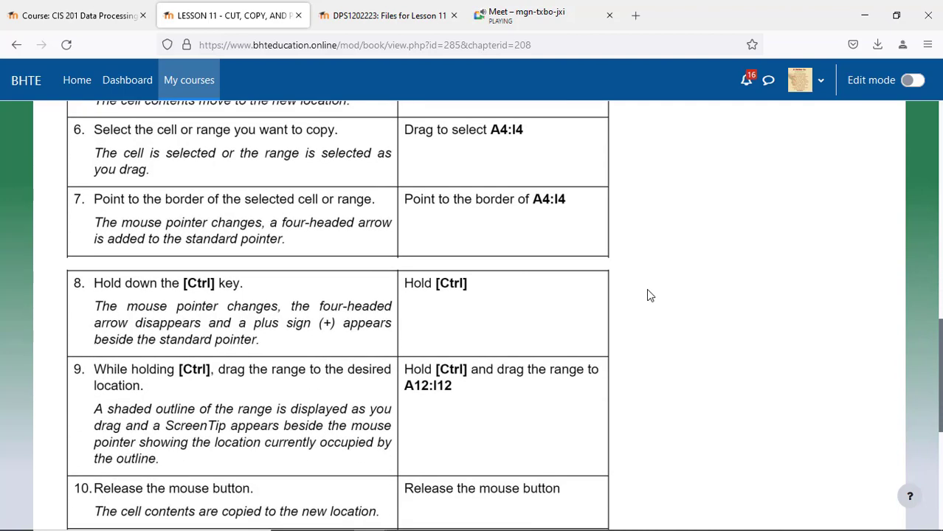
click(502, 517)
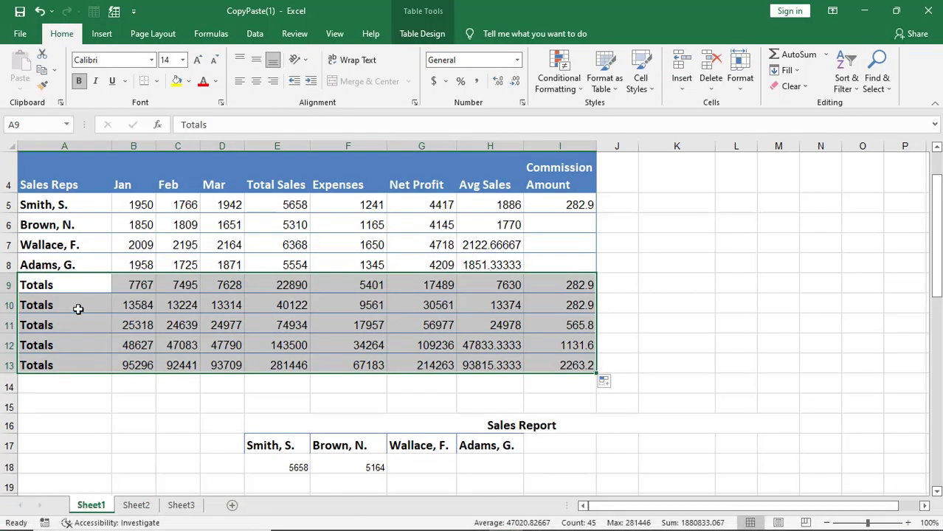
Select the header row A4:I4, then minimize Excel to reveal the lesson page.
click(55, 183)
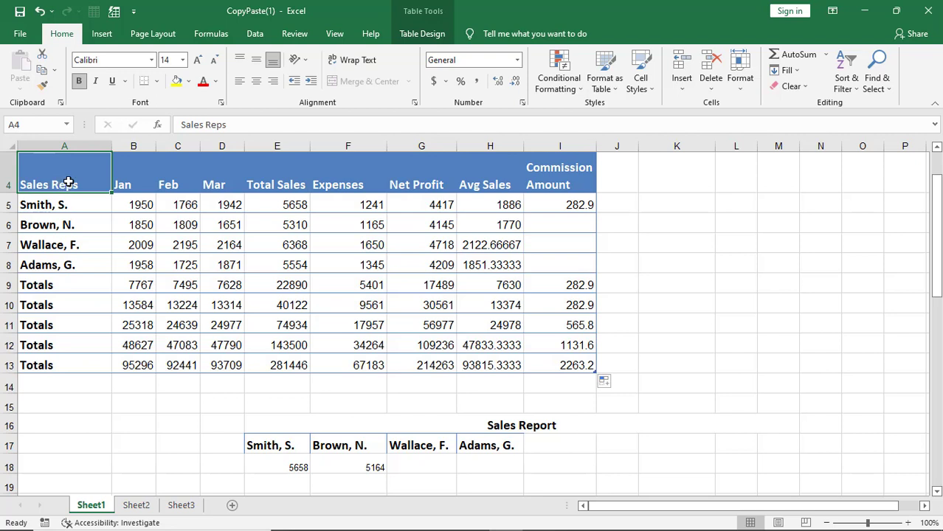
drag(68, 182, 585, 185)
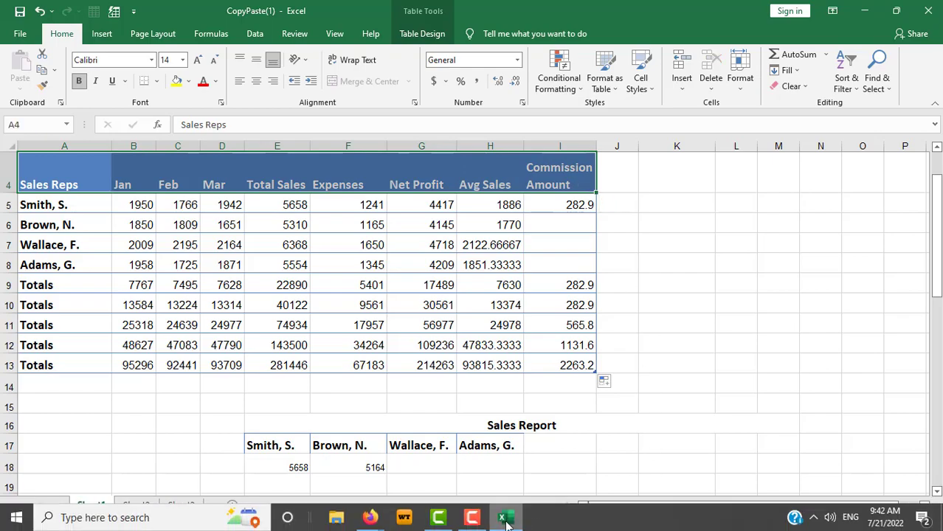
click(506, 521)
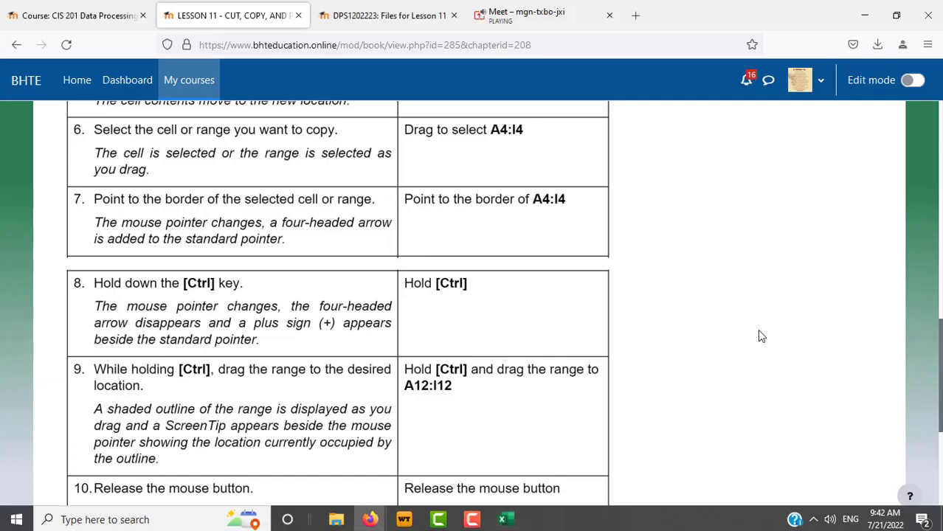
Scroll to lesson steps 10–11 and the Practice the Concept task, then return to Excel.
scroll(764, 335, down, 3)
scroll(763, 336, down, 1)
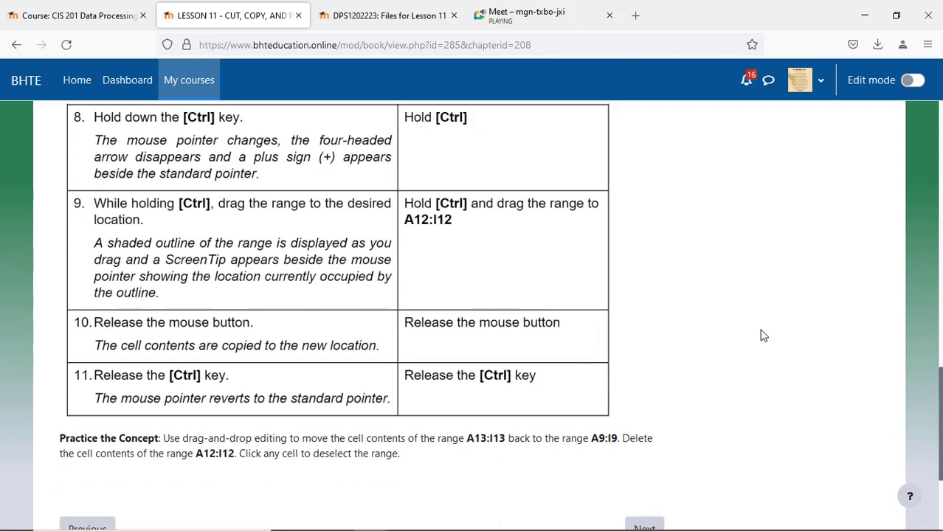
scroll(763, 336, up, 2)
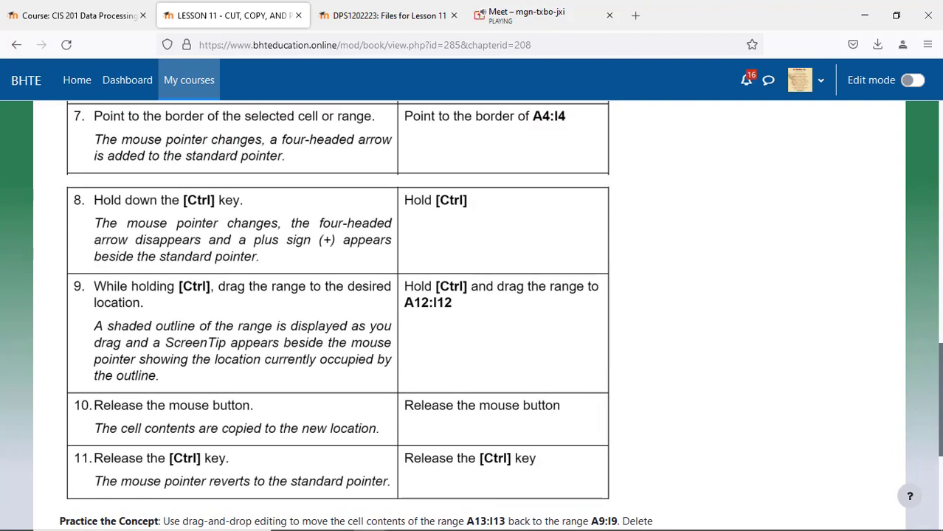
mouse_move(398, 526)
click(503, 519)
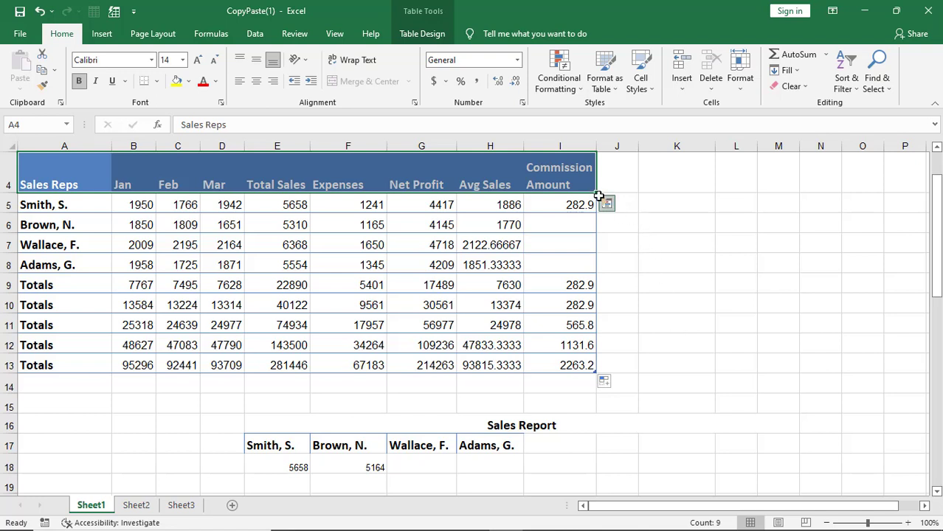
Fill rows 5–12 with copies of the A4:I4 header row, then scroll back to the sheet's top.
drag(598, 194, 591, 332)
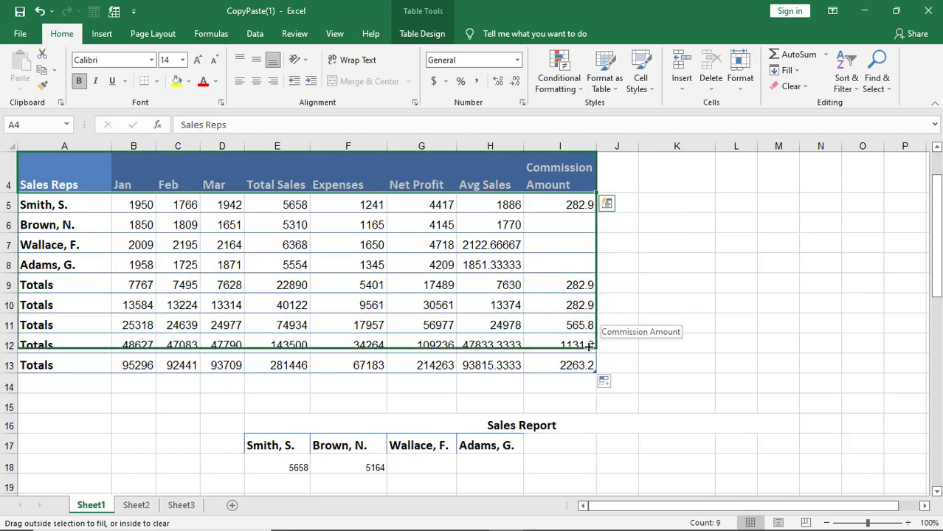
drag(591, 331, 591, 354)
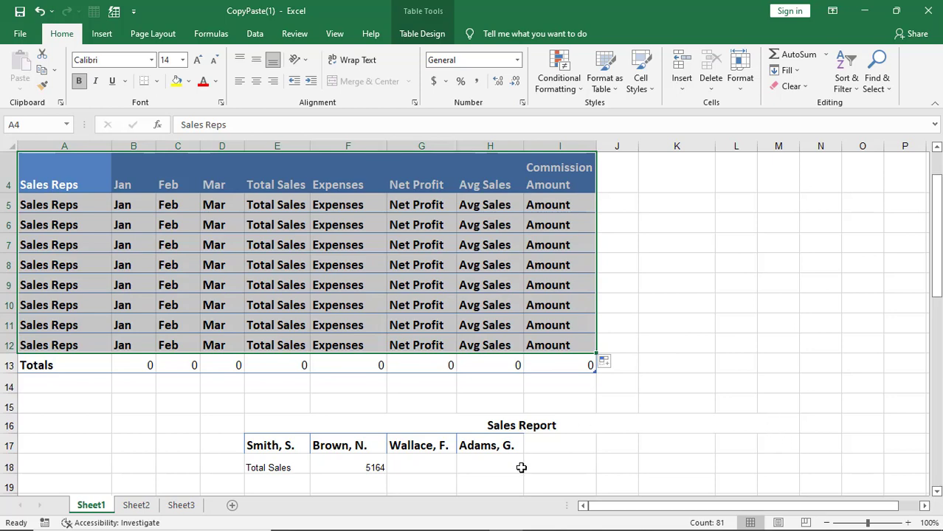
scroll(624, 393, up, 1)
mouse_move(436, 524)
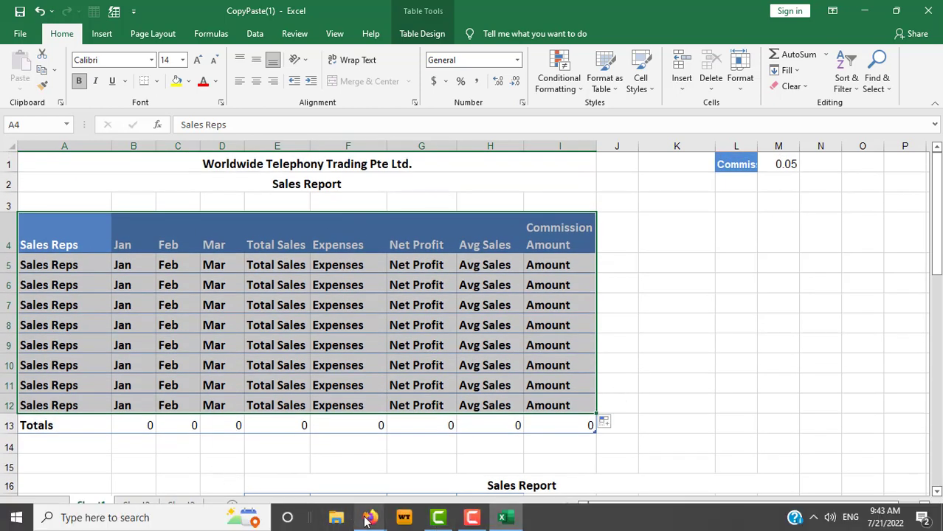
Scroll through section 11.7 to the task: move A13:I13 back to A9:I9, then clear A12:I12.
mouse_move(366, 520)
click(326, 473)
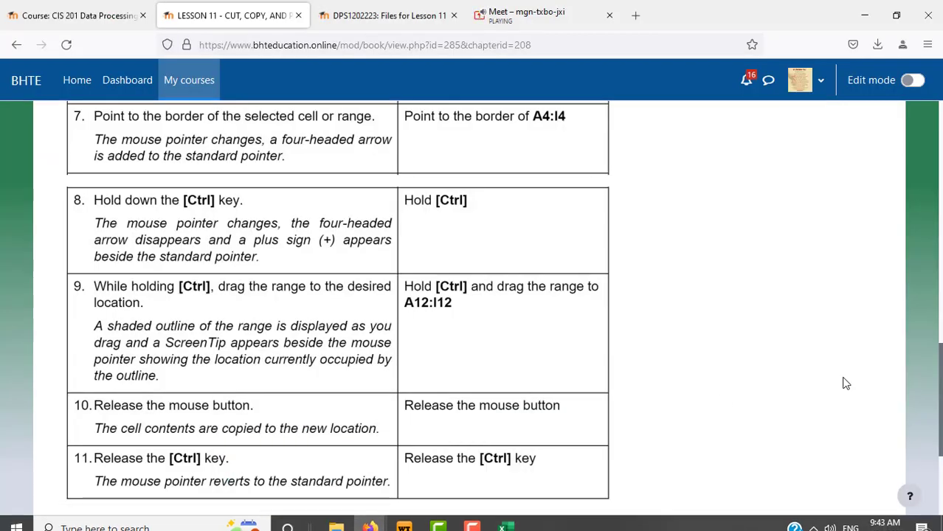
scroll(845, 383, up, 5)
scroll(846, 383, up, 5)
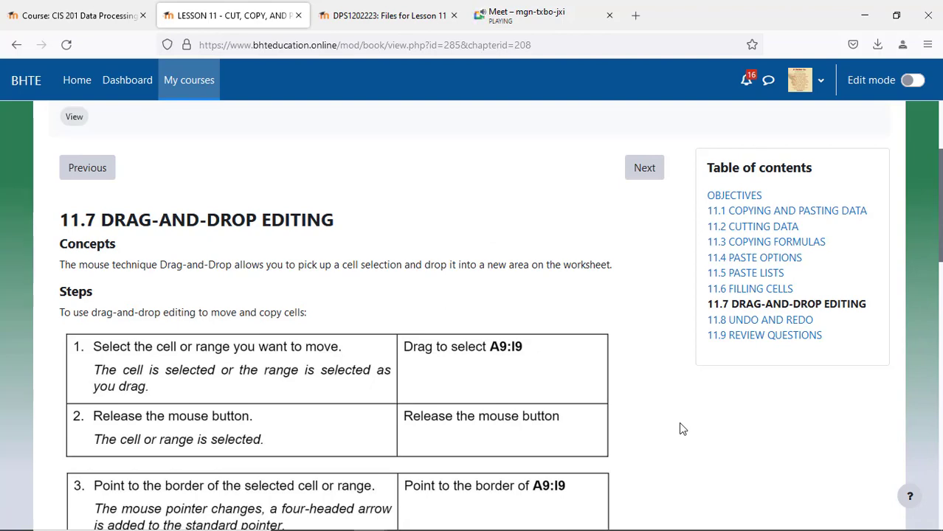
scroll(683, 430, down, 3)
scroll(682, 429, down, 3)
scroll(682, 429, down, 1)
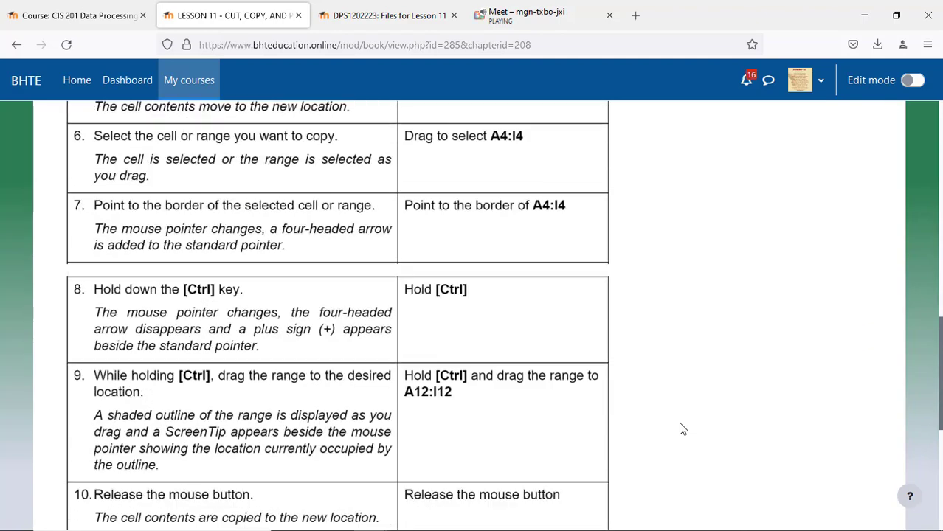
scroll(682, 429, down, 3)
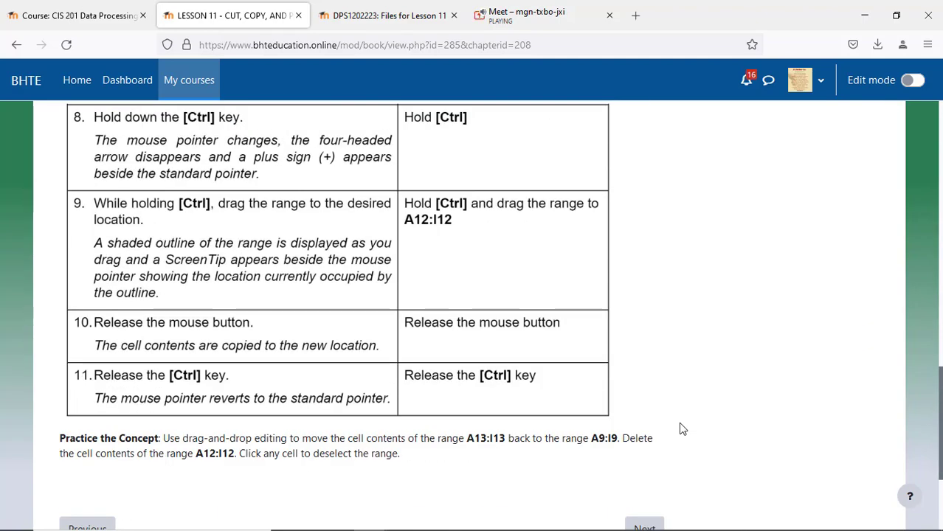
scroll(683, 429, up, 5)
scroll(681, 427, up, 8)
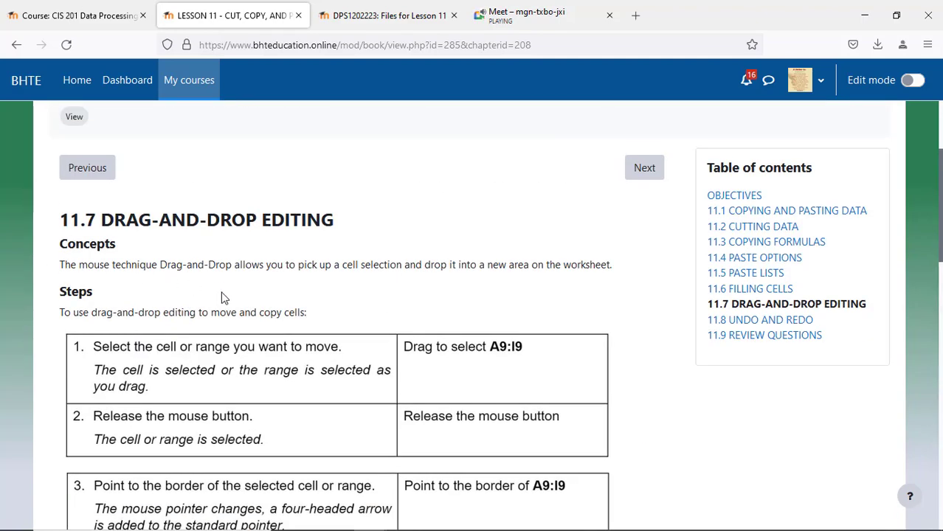
scroll(758, 393, down, 6)
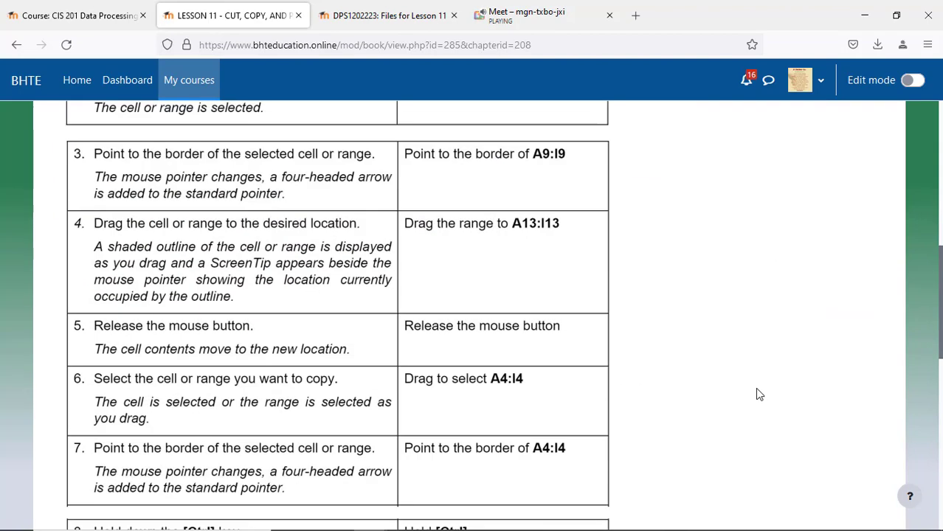
scroll(758, 394, down, 5)
scroll(757, 393, down, 2)
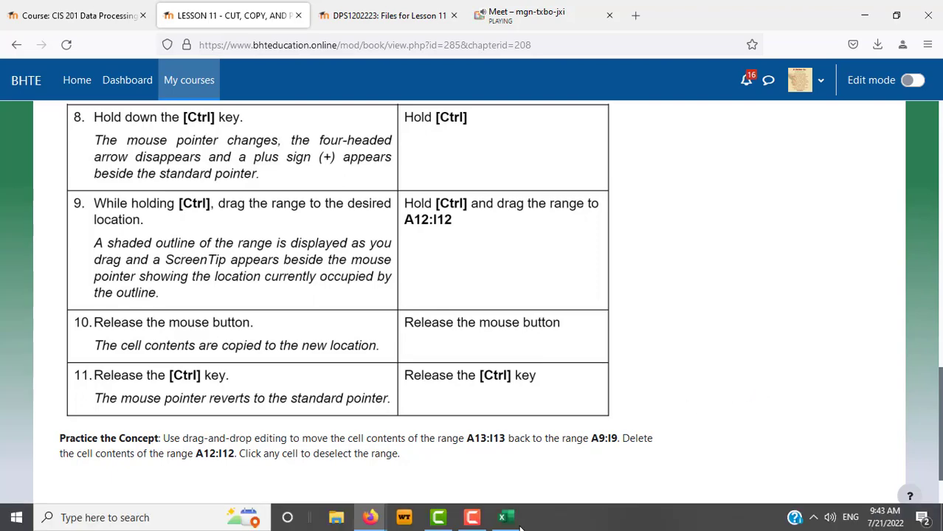
Undo the last three edits in Excel, restoring the reps' data and a single Totals row.
click(506, 517)
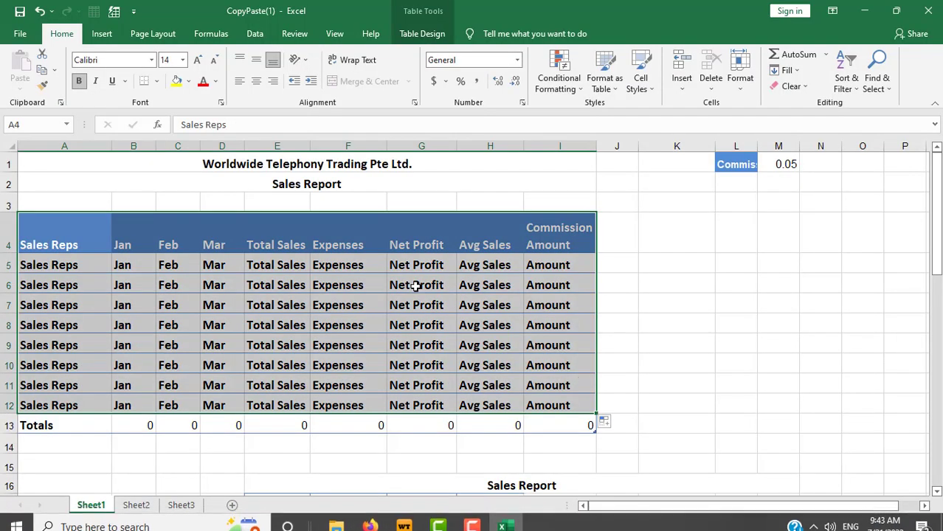
click(40, 14)
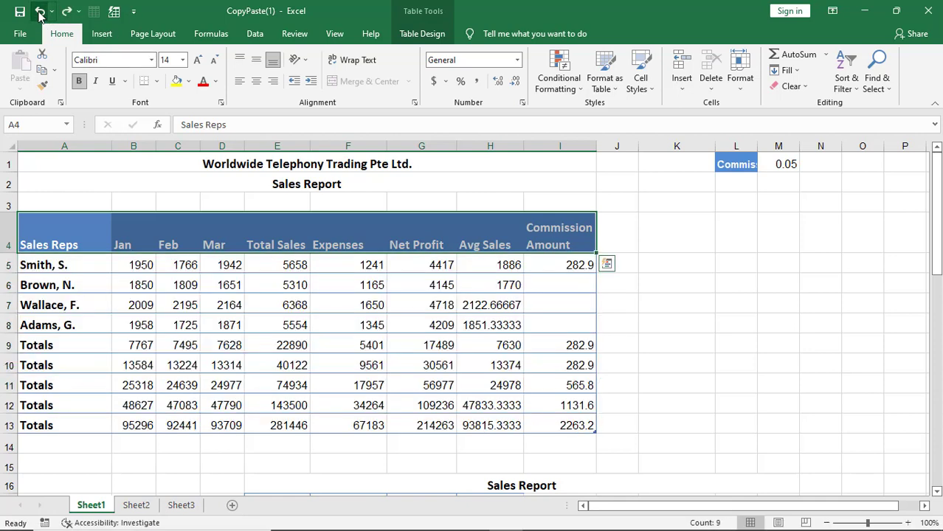
click(41, 14)
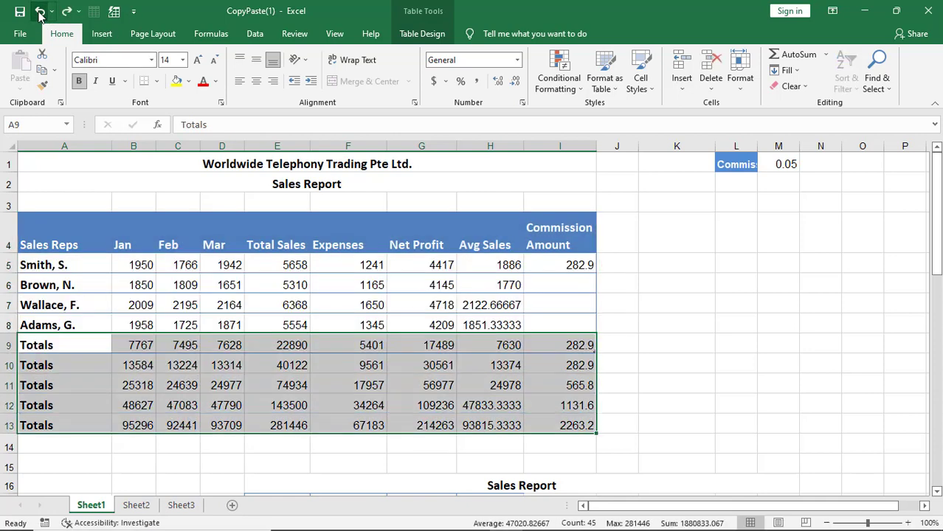
click(41, 14)
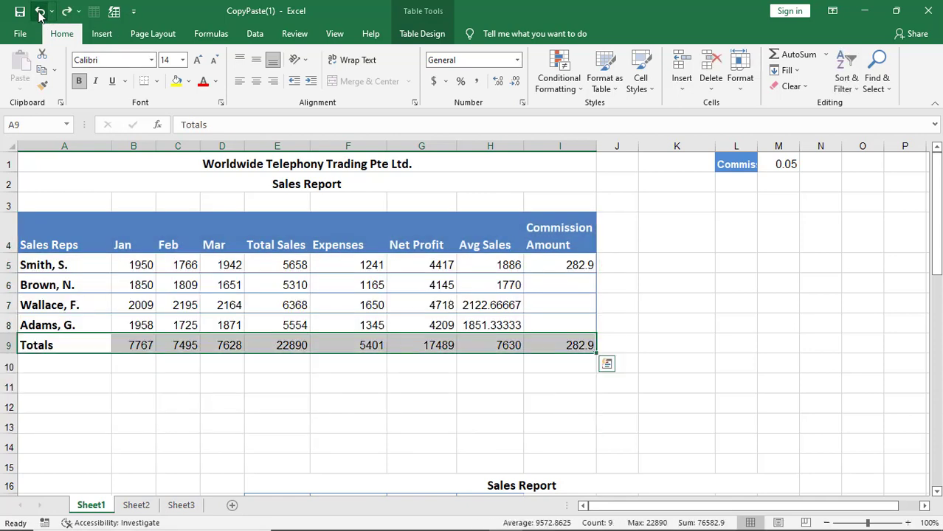
click(382, 401)
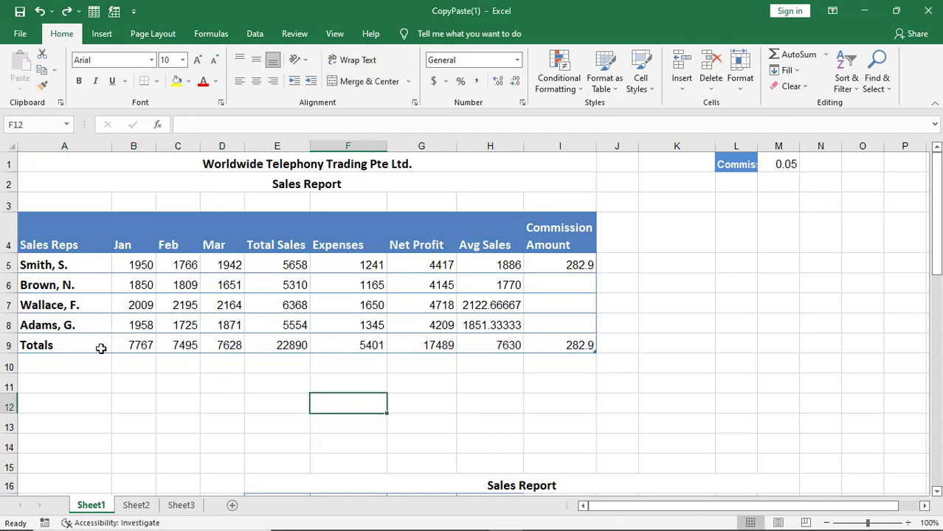
Check the Jan total formula in B9 and select the Totals row B9:I9.
click(127, 344)
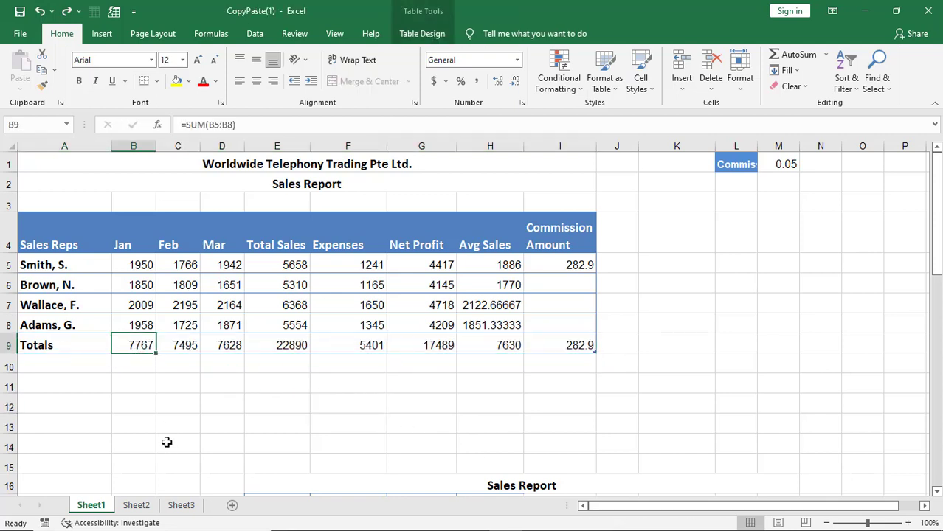
drag(135, 342, 302, 364)
drag(359, 359, 560, 343)
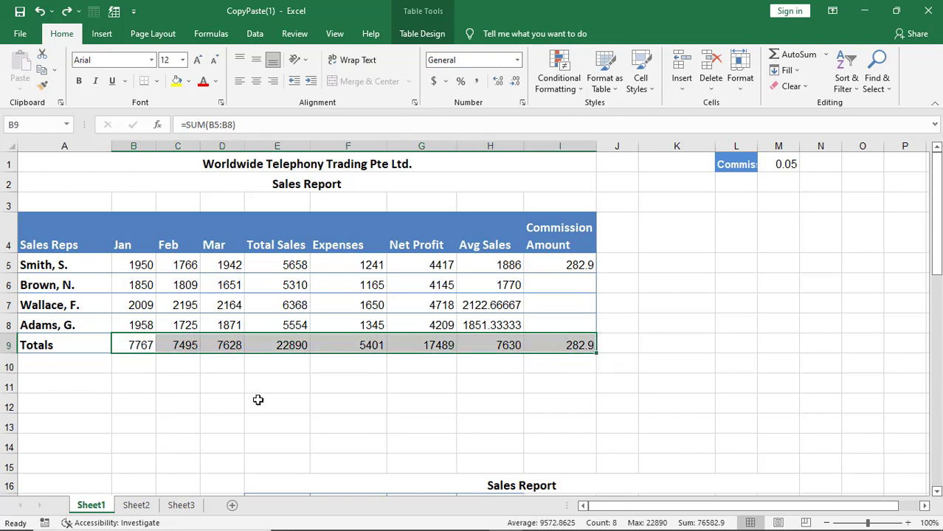
click(204, 392)
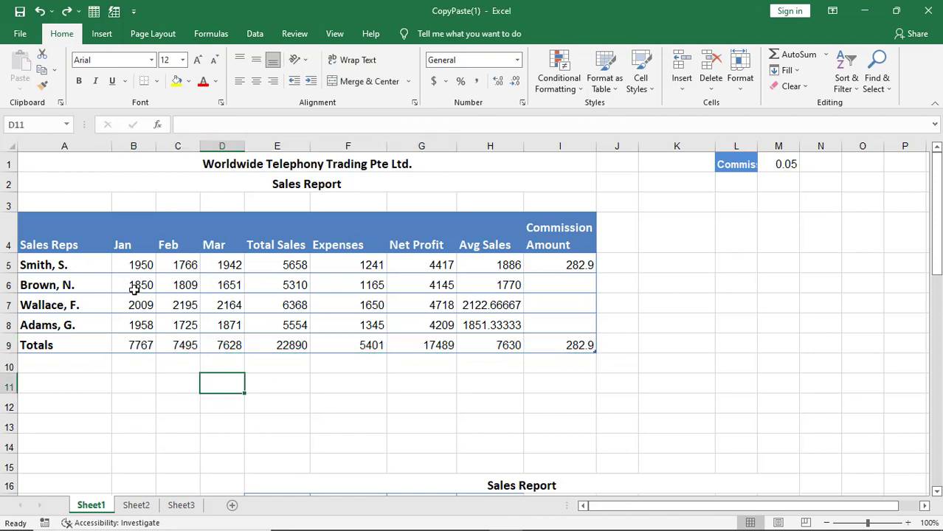
click(140, 267)
click(224, 265)
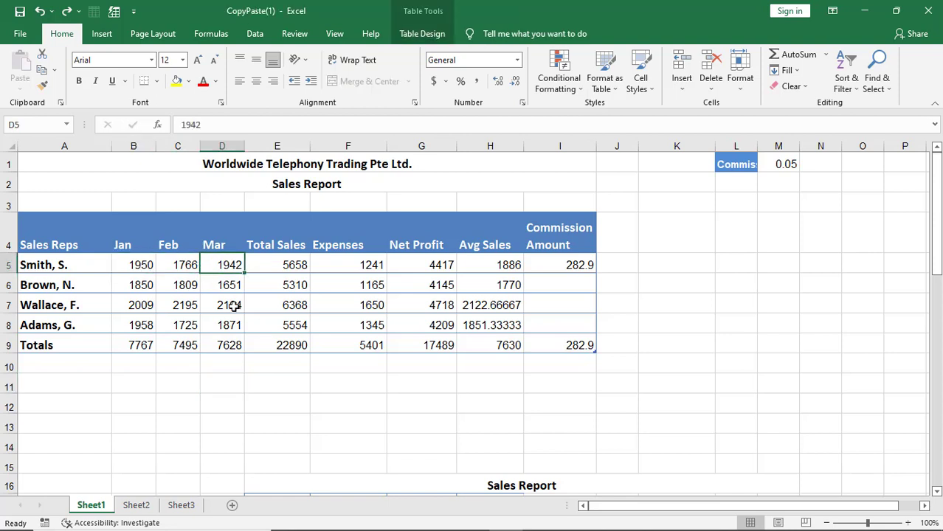
click(234, 306)
click(295, 265)
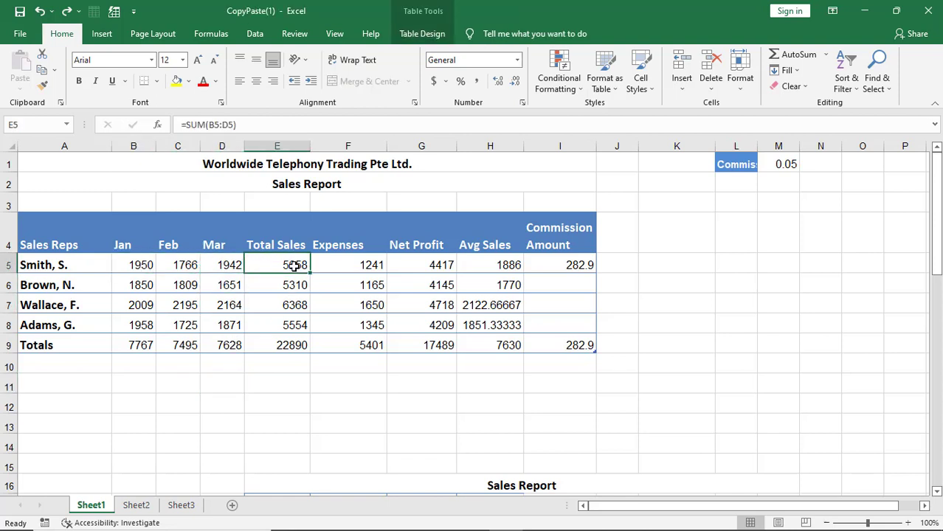
click(373, 265)
click(293, 288)
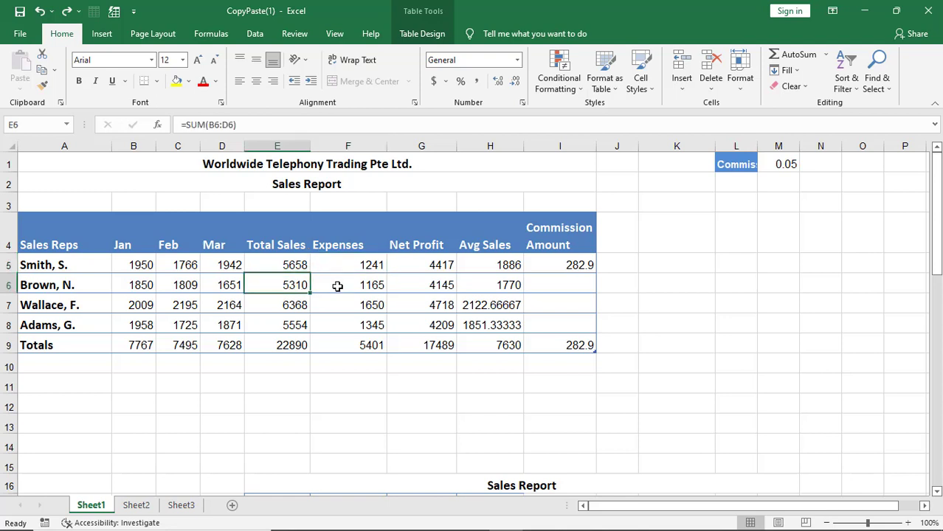
click(340, 286)
click(360, 266)
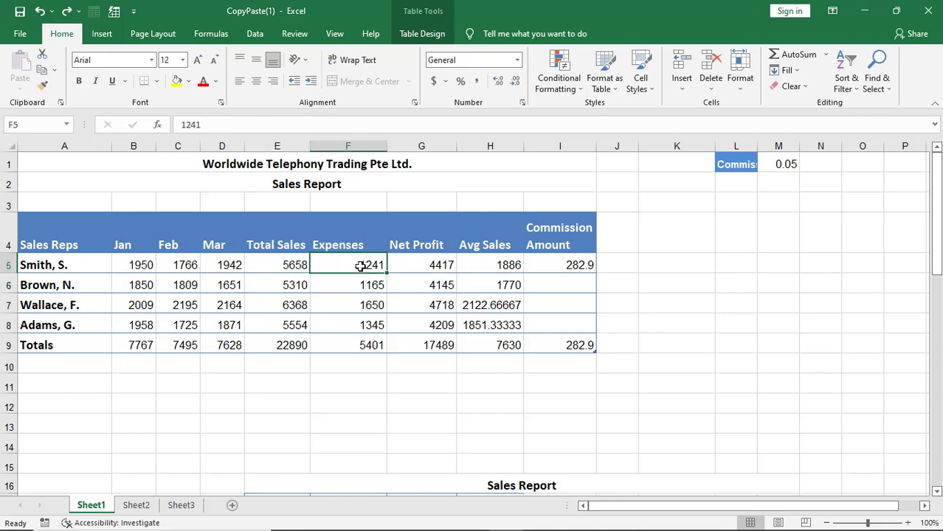
click(282, 265)
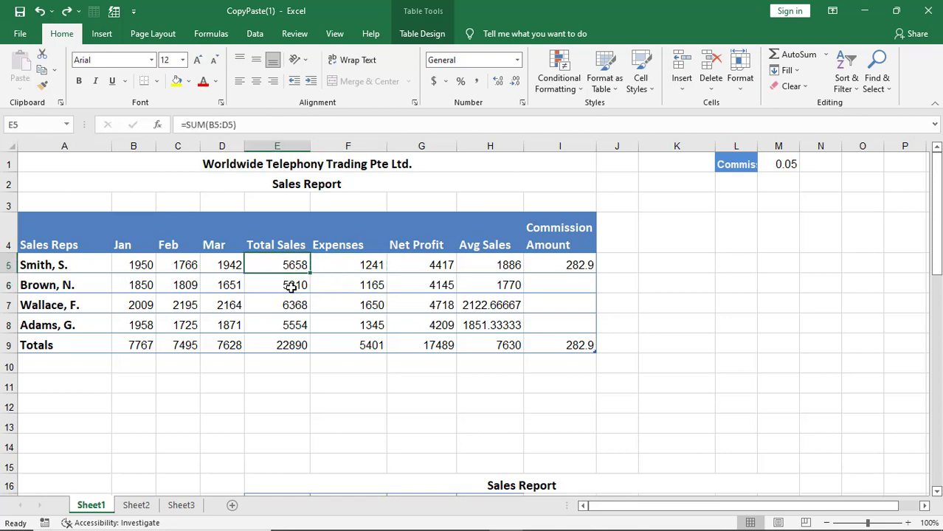
click(362, 265)
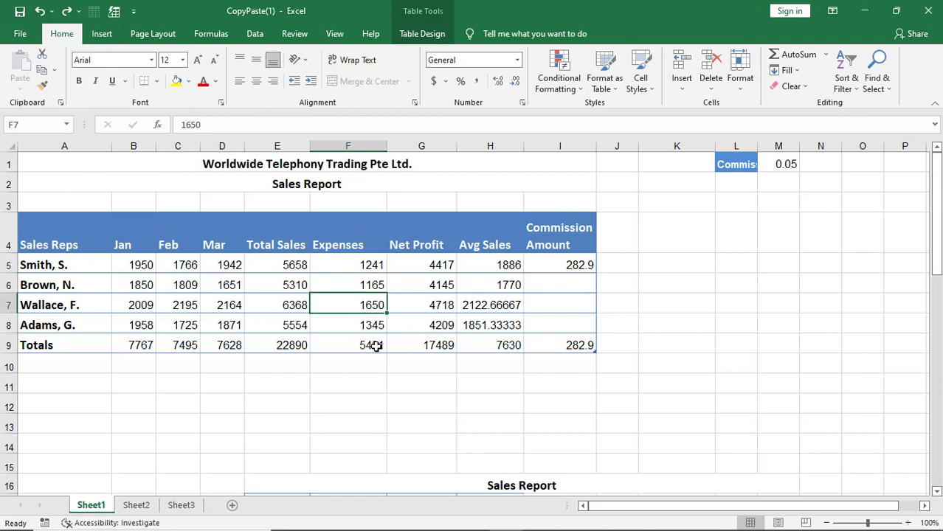
click(437, 267)
click(428, 285)
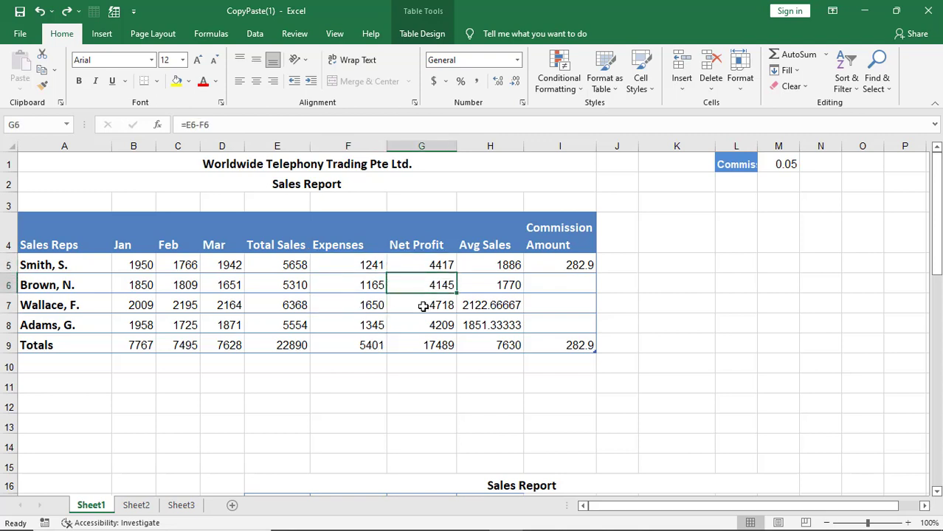
drag(293, 285, 290, 324)
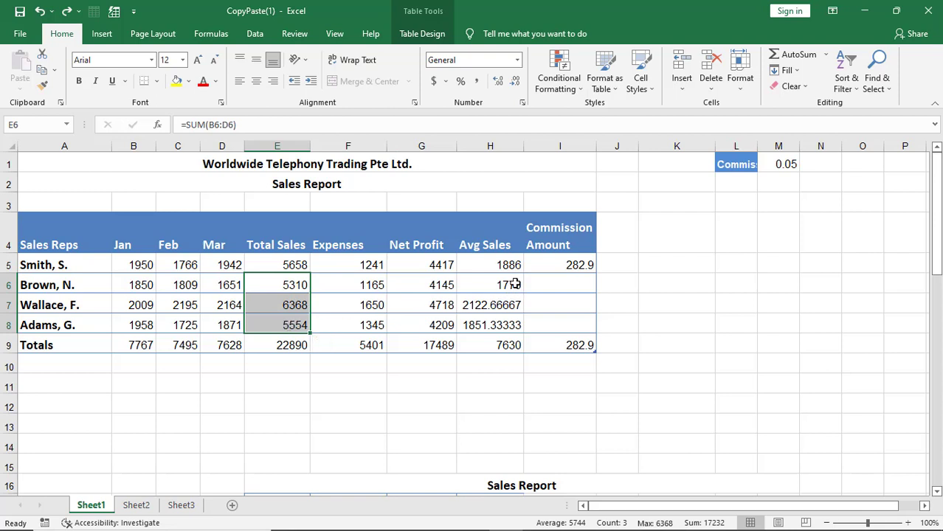
click(492, 264)
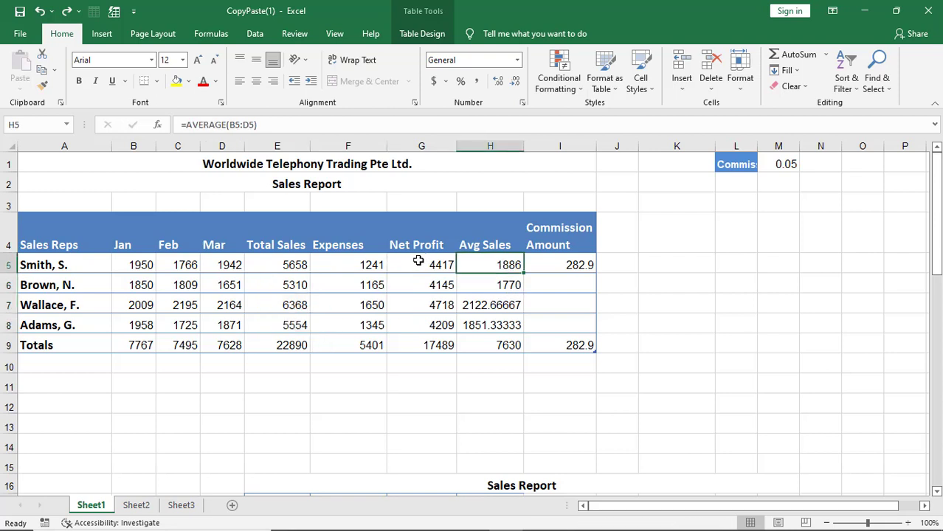
click(506, 287)
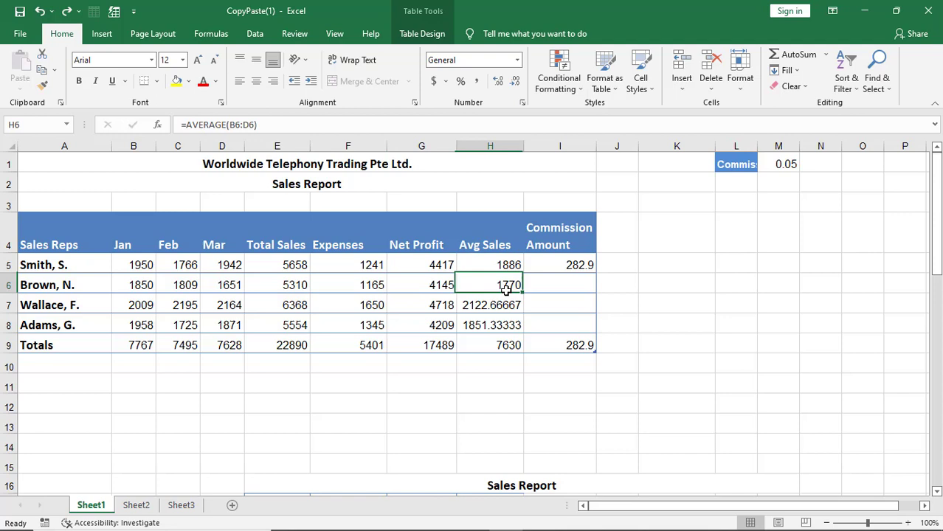
click(425, 288)
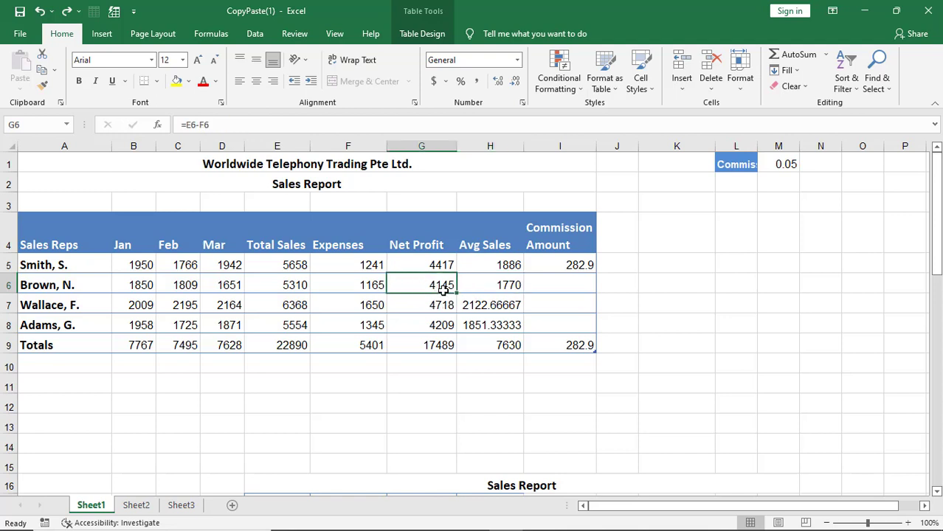
Clear G6:H8 and refill it from row 5's formulas (Avg Sales 1770, 2122.66667, 1851.33333), then return to the lesson.
drag(425, 287, 473, 322)
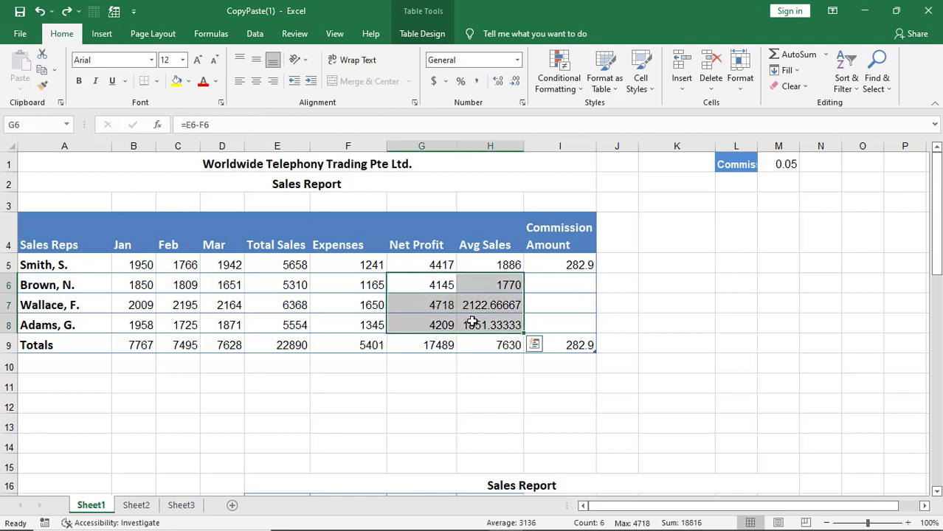
key(Delete)
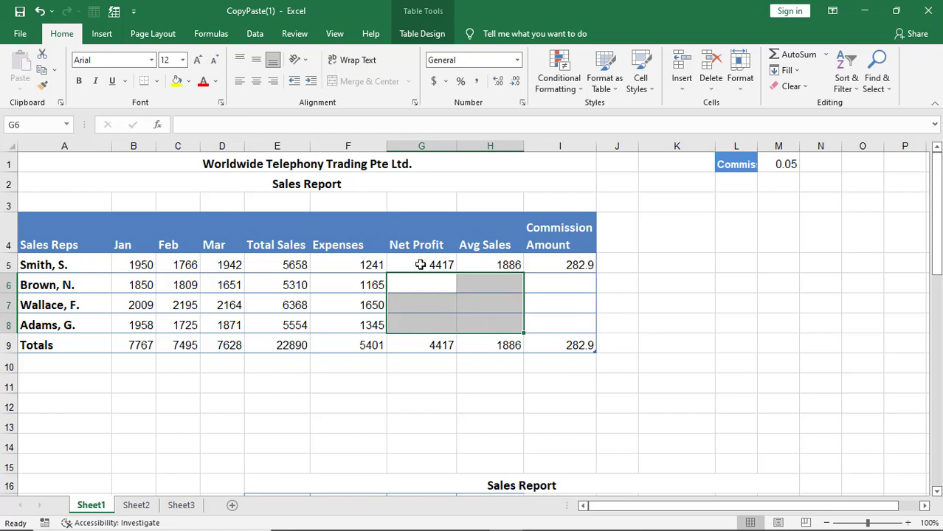
drag(421, 264, 504, 255)
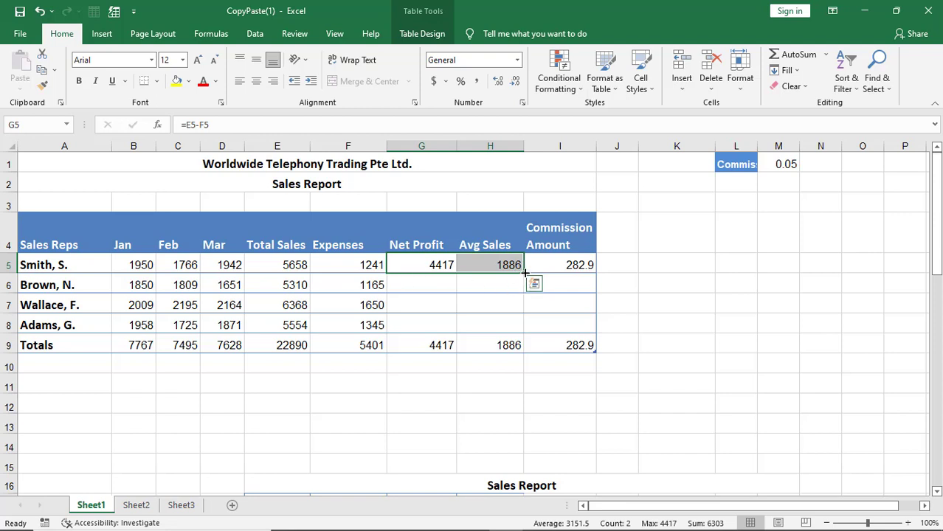
drag(524, 273, 519, 337)
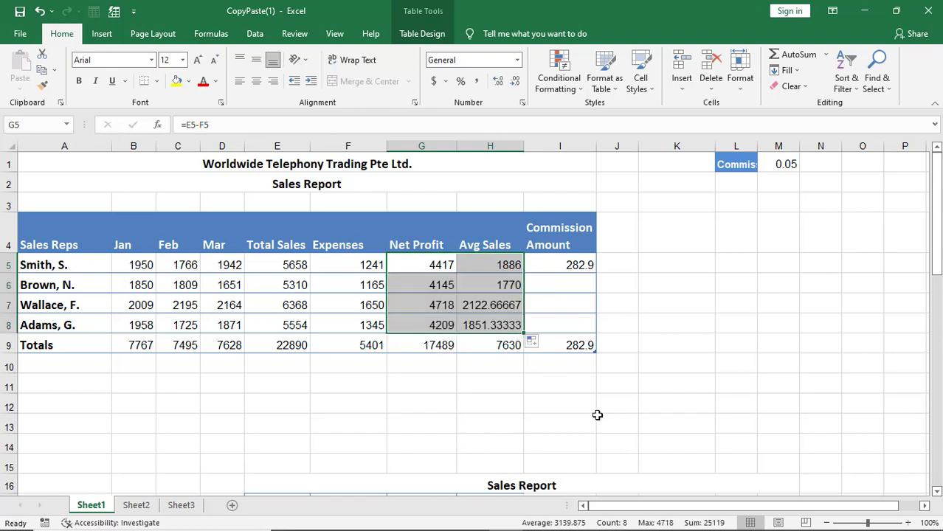
click(599, 418)
mouse_move(375, 525)
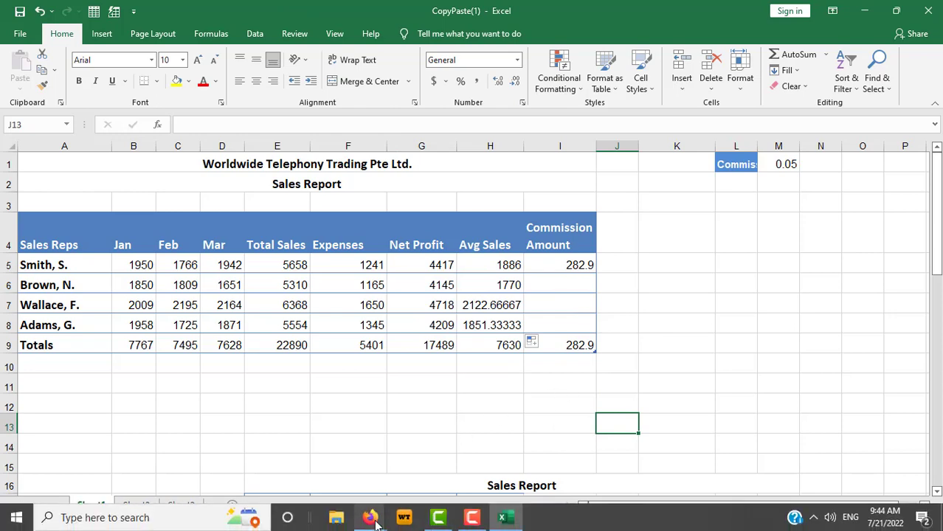
click(306, 464)
Advance the lesson to chapter 11.8 Undo and Redo, read it, then return to CopyPaste(1) in Excel.
scroll(625, 480, down, 3)
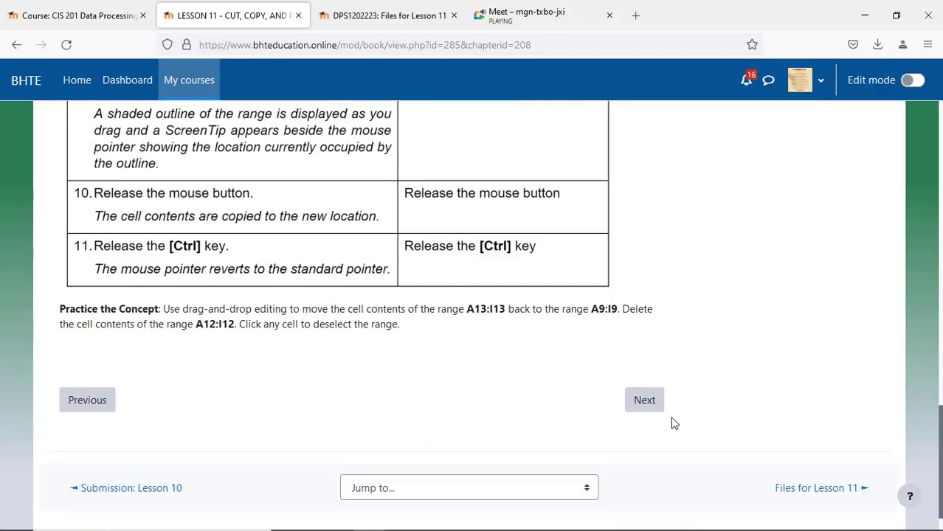
scroll(673, 424, down, 1)
click(645, 359)
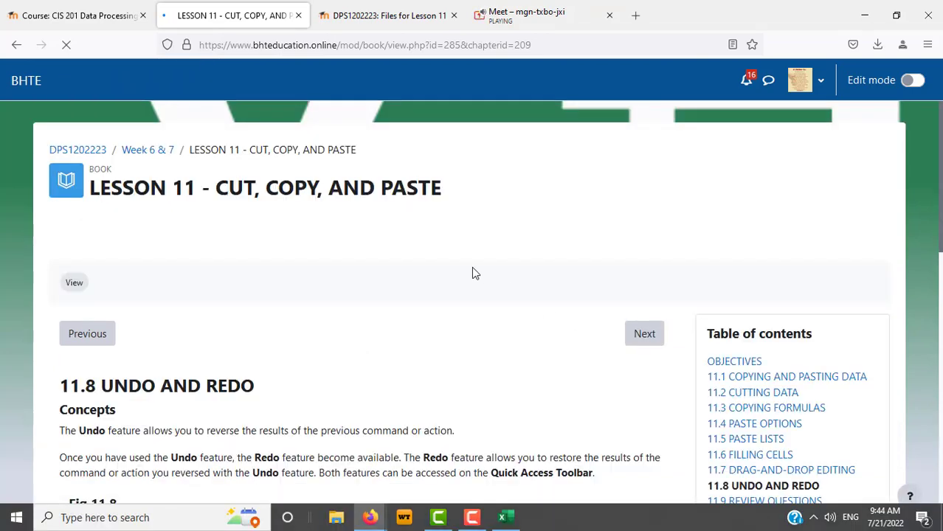
scroll(472, 267, down, 5)
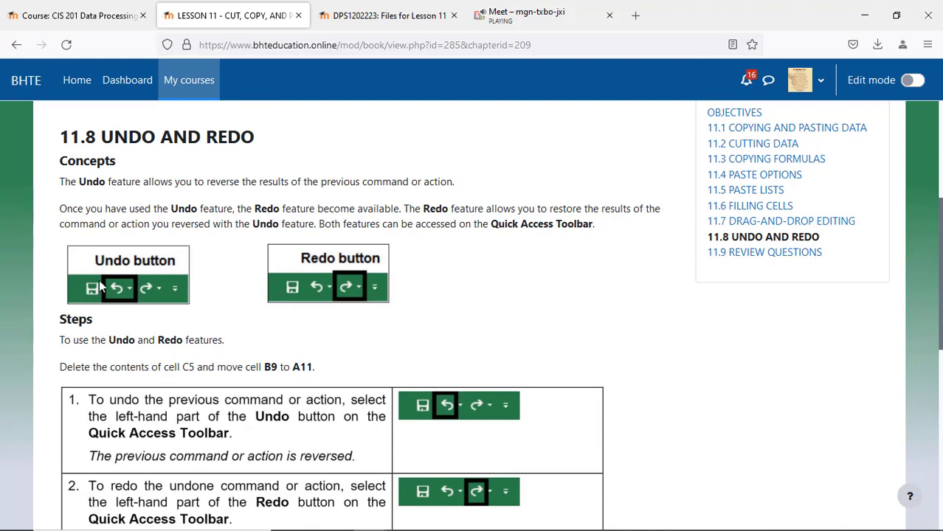
scroll(622, 256, down, 5)
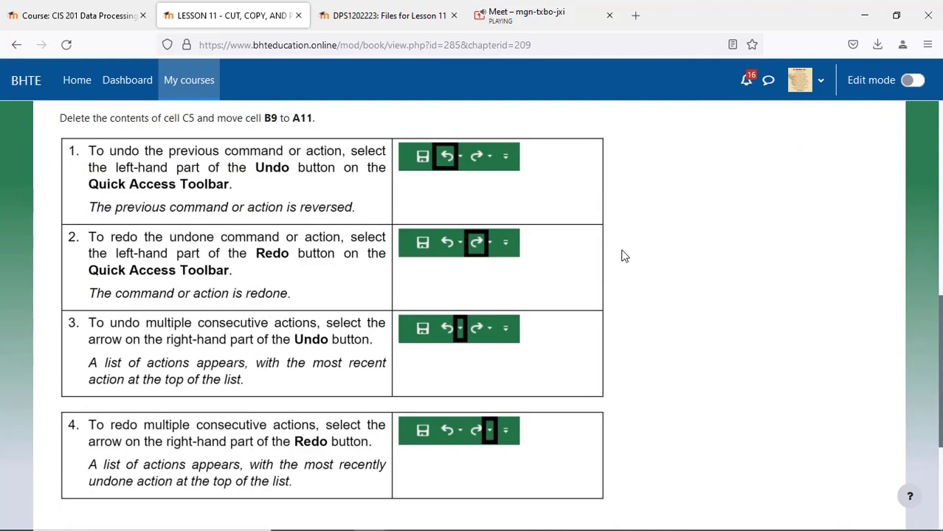
scroll(622, 256, down, 2)
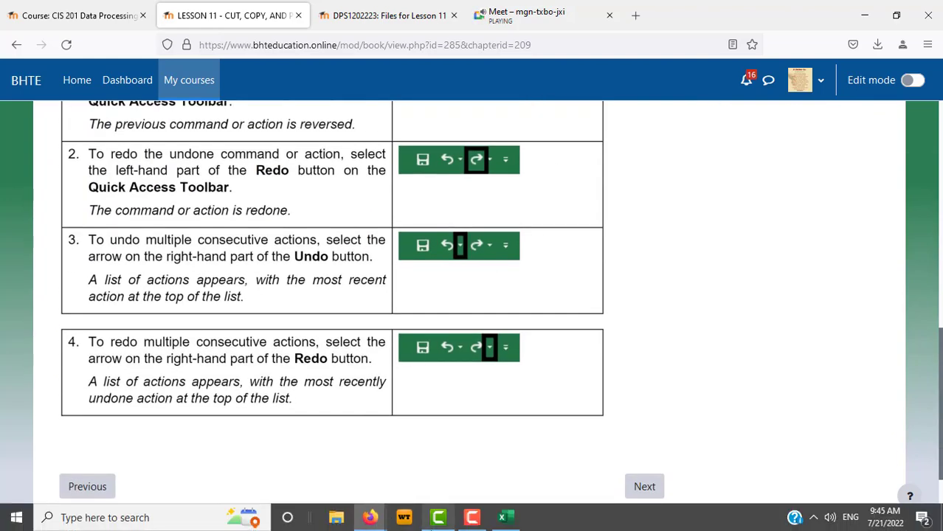
click(505, 519)
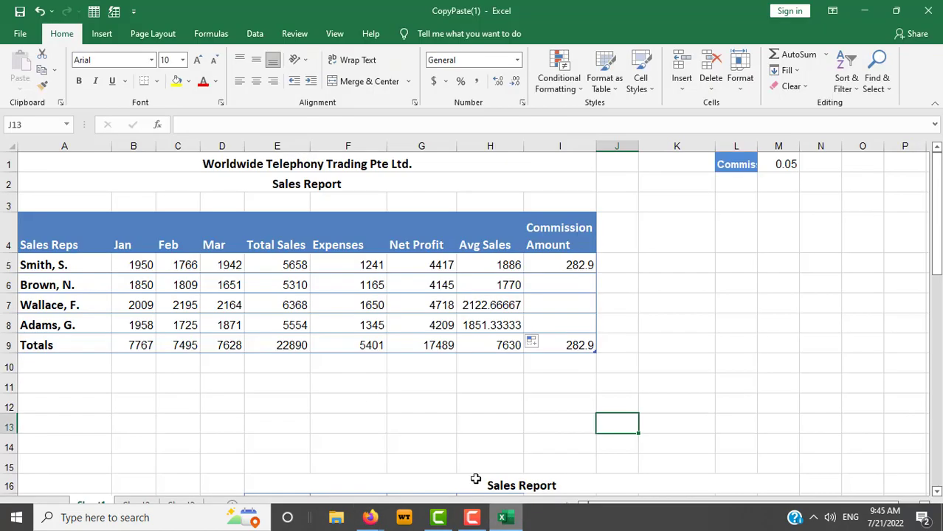
click(51, 12)
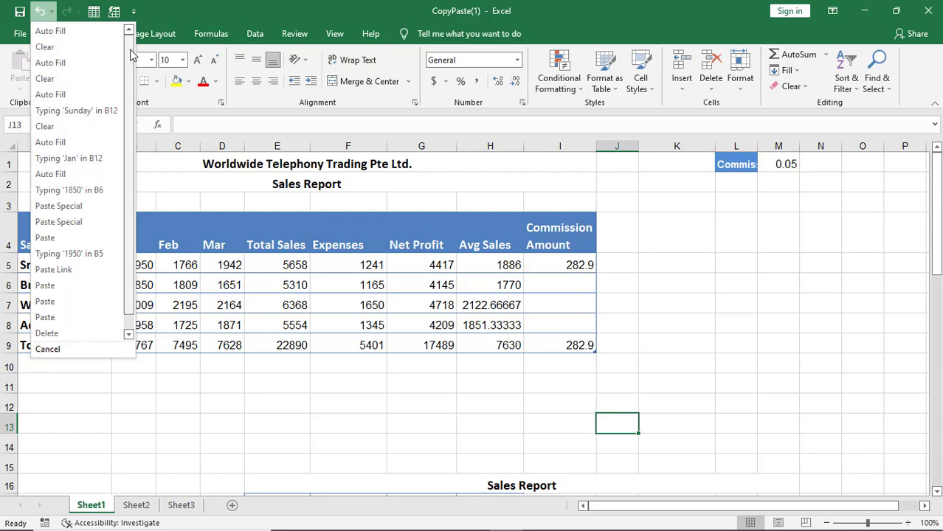
drag(131, 56, 131, 71)
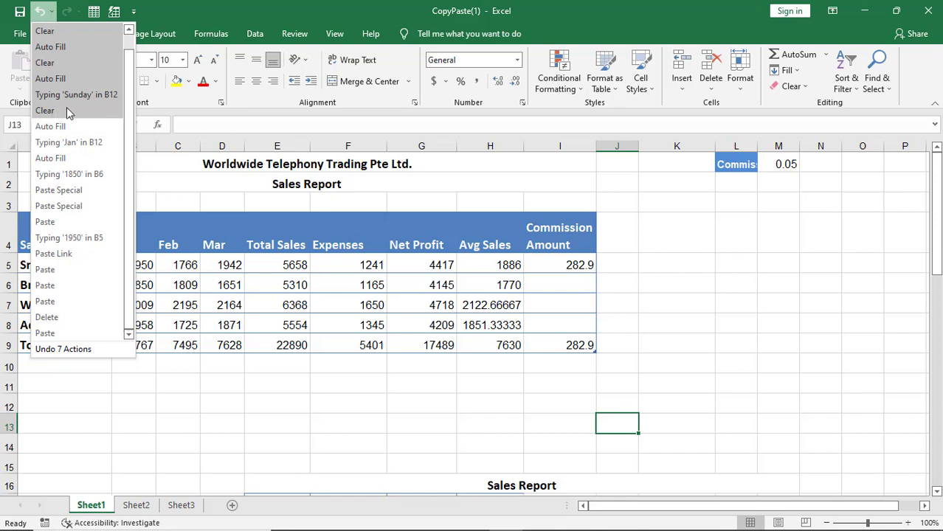
click(252, 18)
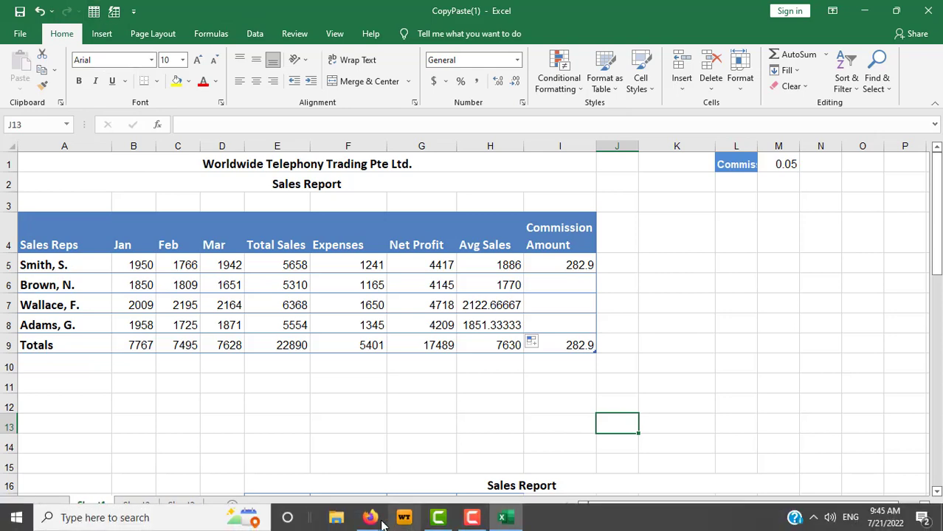
Bring the lesson browser forward and read through the 11.9 Review Questions chapter.
mouse_move(370, 518)
scroll(483, 366, down, 4)
click(306, 453)
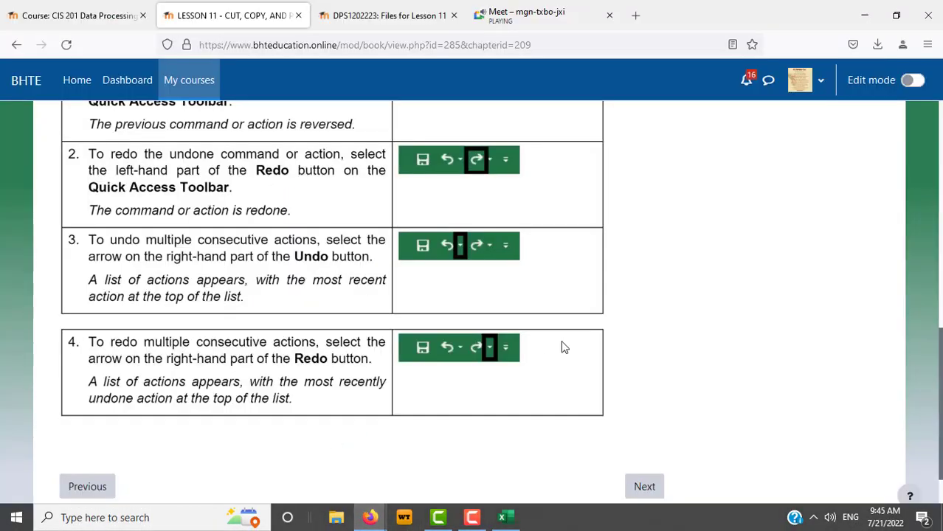
scroll(575, 347, down, 2)
click(644, 362)
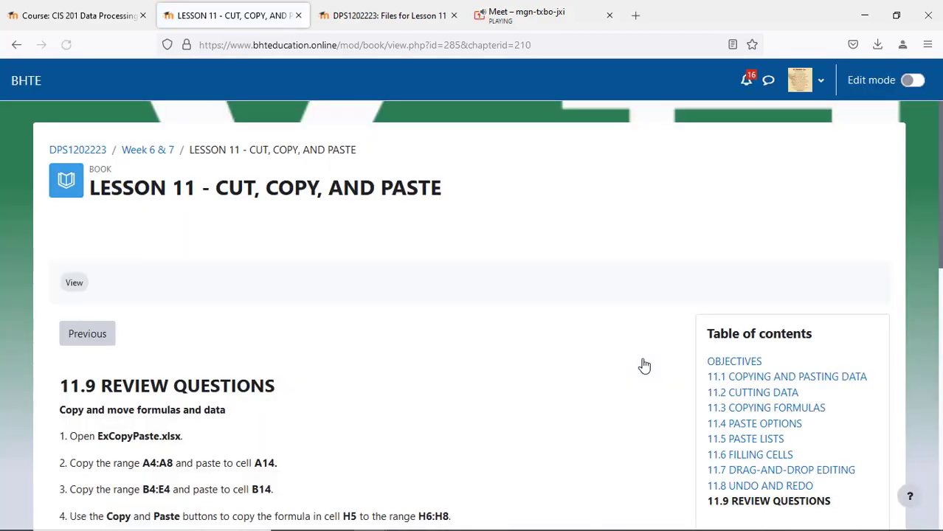
scroll(539, 382, down, 3)
scroll(540, 387, down, 5)
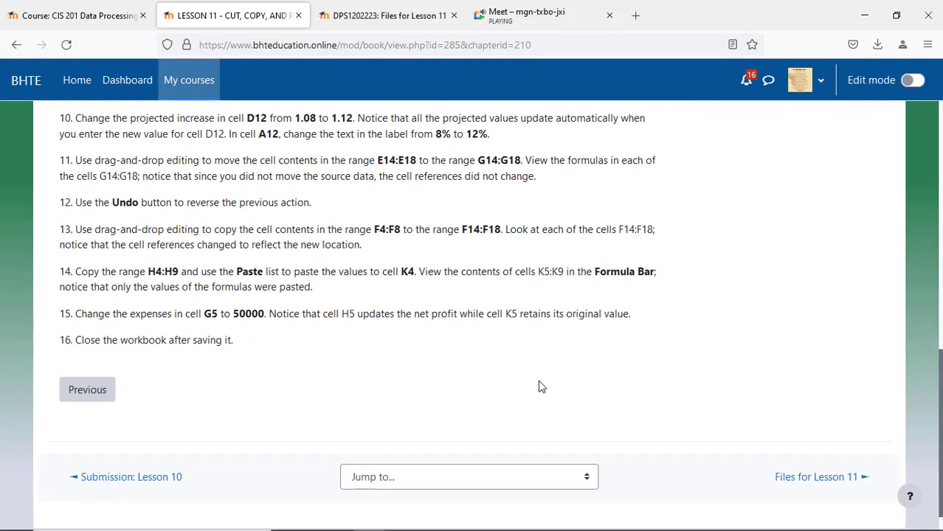
scroll(541, 386, up, 7)
scroll(541, 387, up, 1)
scroll(541, 386, down, 6)
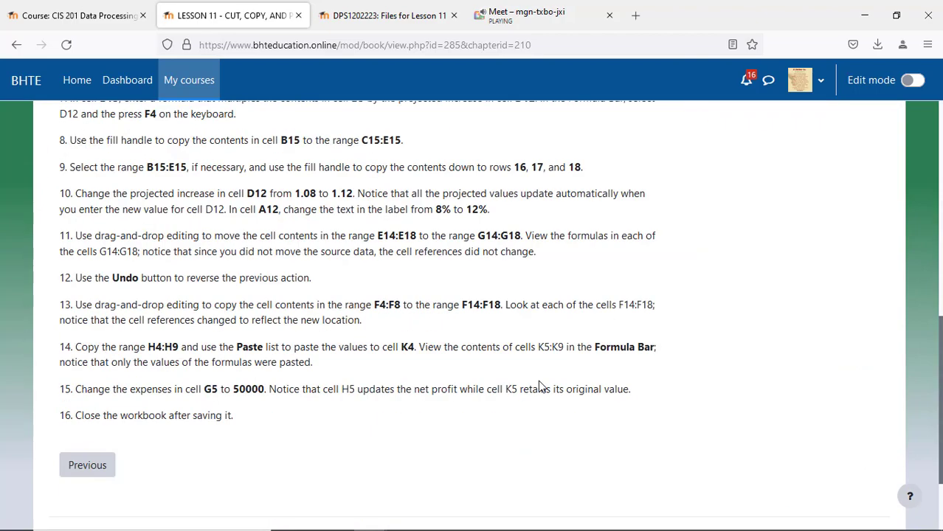
scroll(541, 387, down, 2)
scroll(540, 387, up, 8)
scroll(540, 386, up, 2)
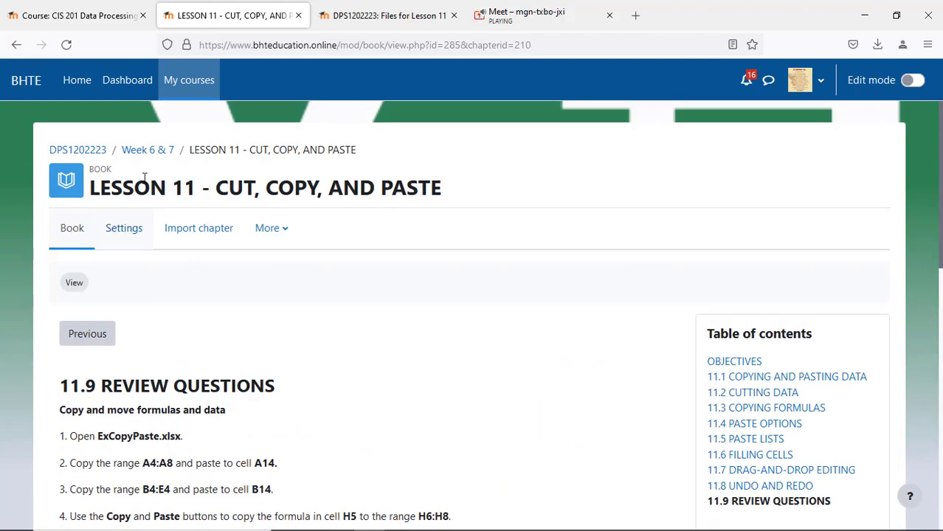
Return to the Week 6 & 7 course section and close the duplicate and Files for Lesson 11 tabs.
click(158, 154)
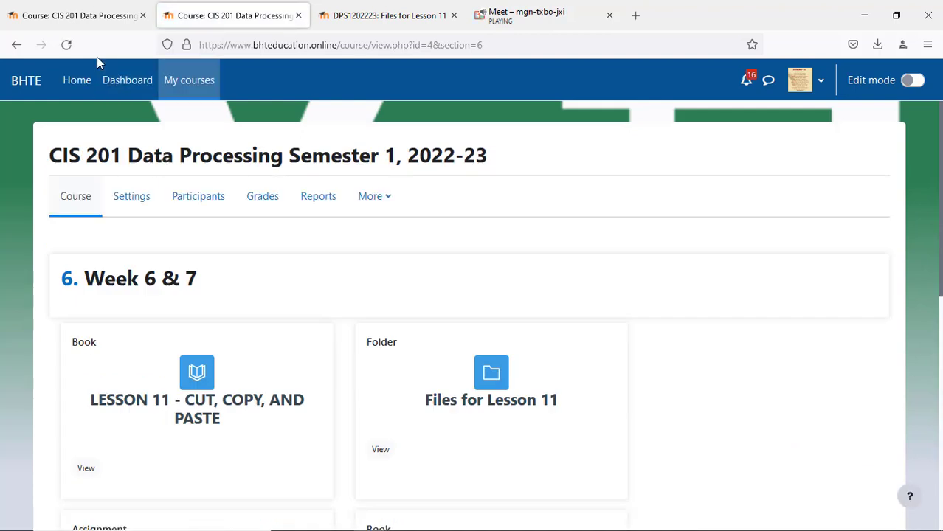
click(101, 22)
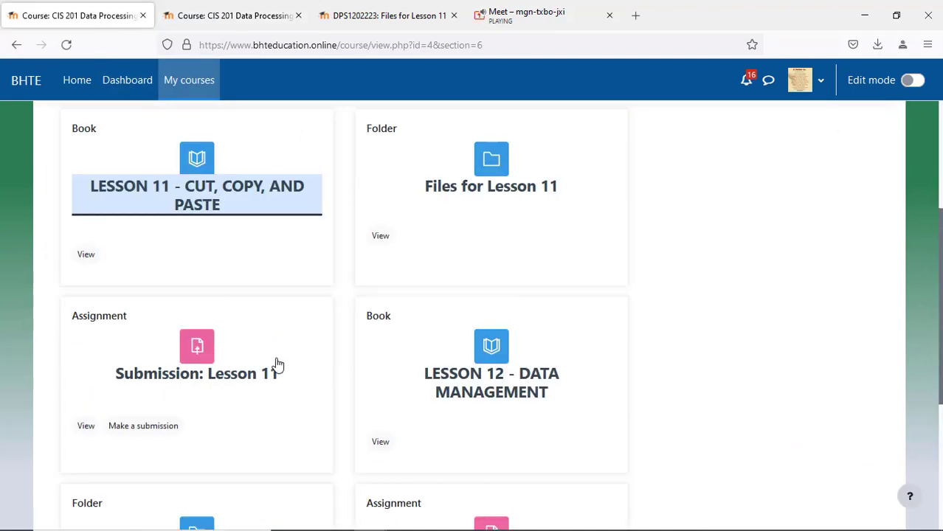
click(298, 15)
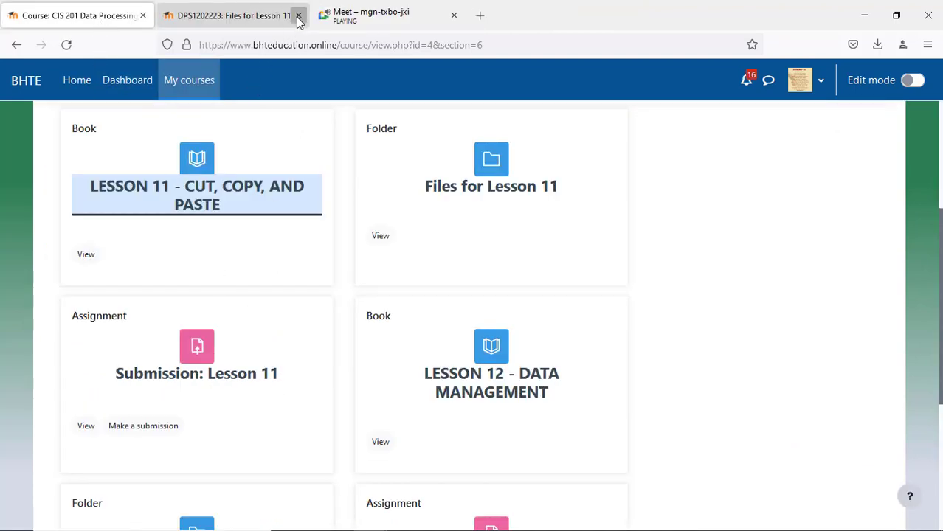
click(298, 16)
scroll(622, 425, down, 1)
scroll(622, 425, down, 2)
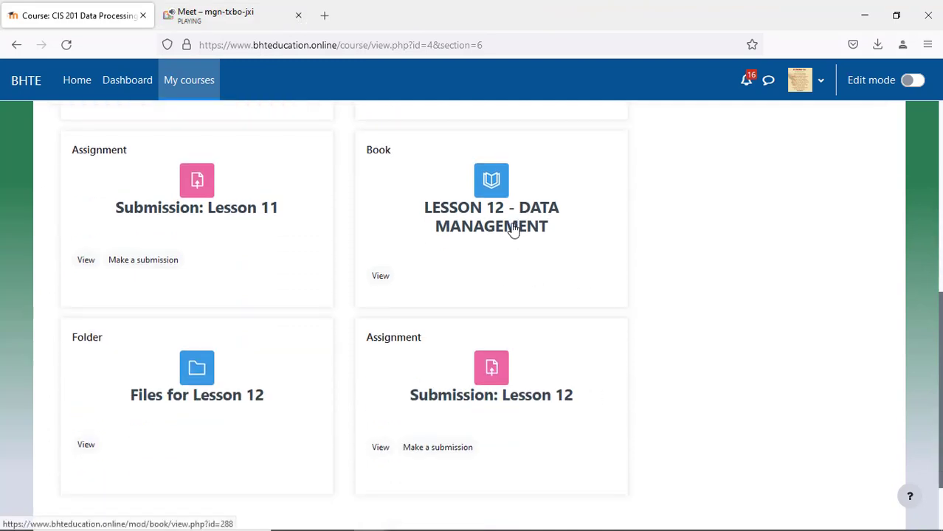
Open LESSON 12 - DATA MANAGEMENT and Files for Lesson 12 in new tabs, viewing the book's objectives.
right_click(514, 230)
click(540, 245)
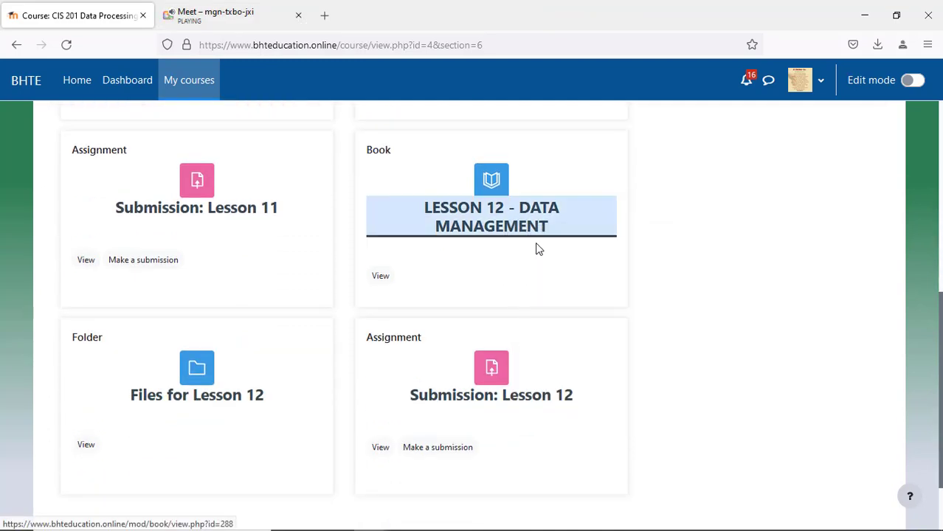
right_click(222, 405)
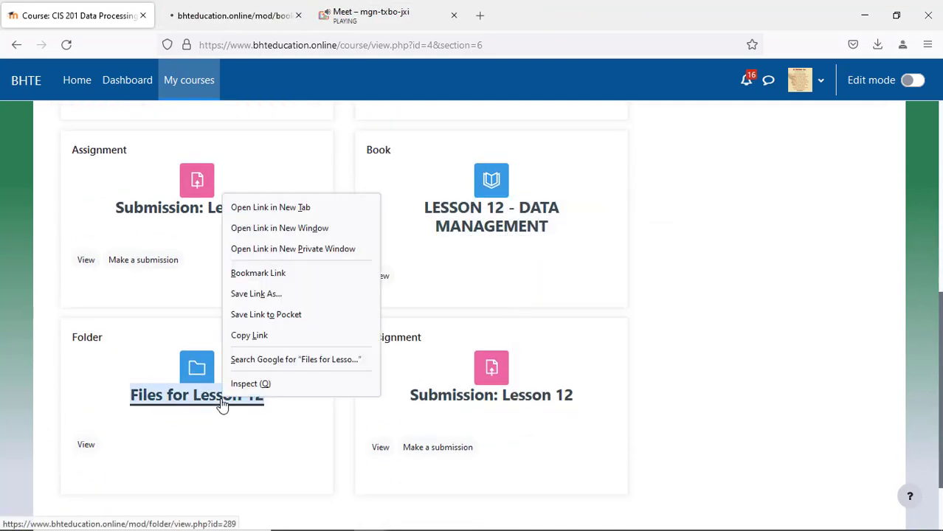
click(292, 211)
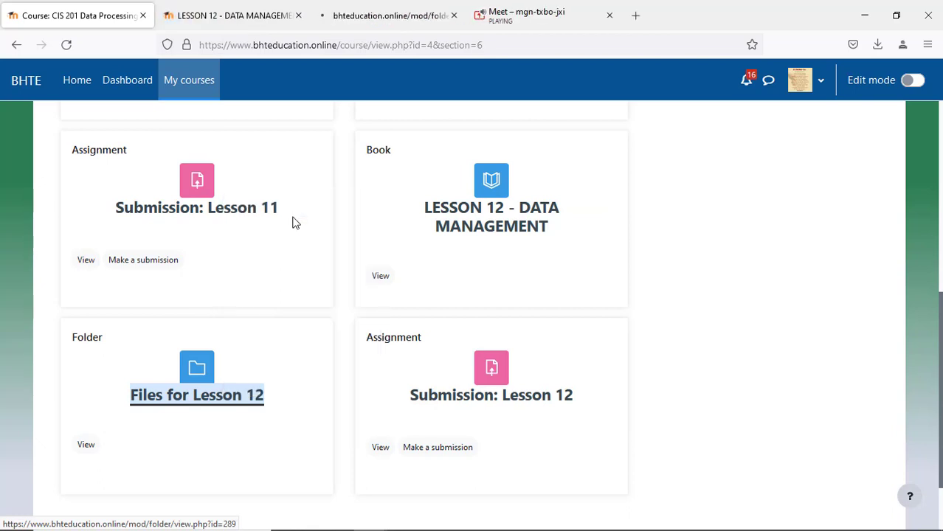
click(210, 18)
scroll(492, 344, down, 3)
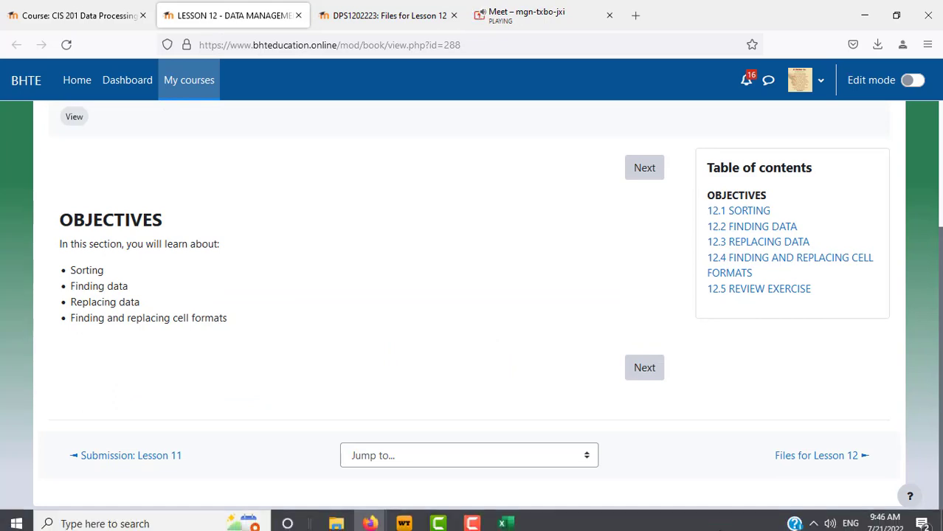
Jump to chapter 12.1 Sorting from the Lesson 12 table of contents.
click(742, 211)
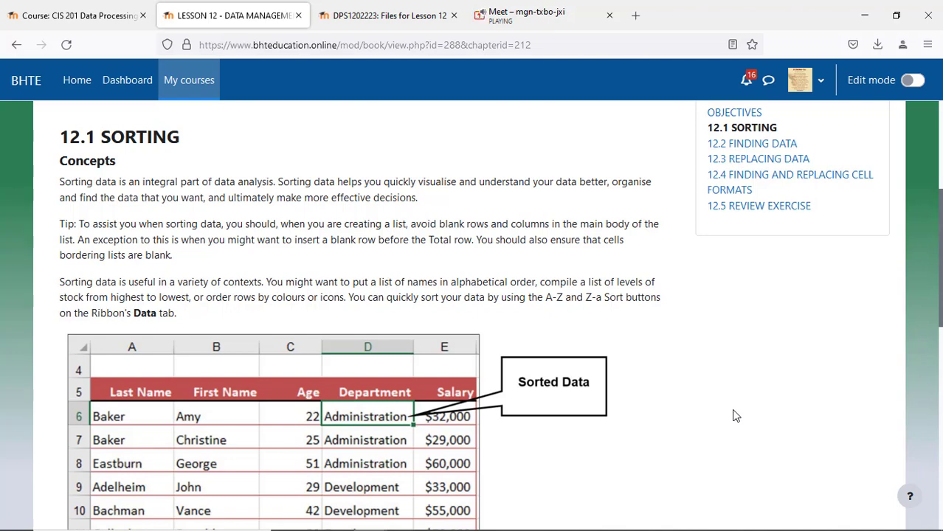
Read the 12.1 Sorting concepts, highlighting the first paragraph about sorting data.
scroll(734, 415, down, 3)
scroll(734, 415, up, 2)
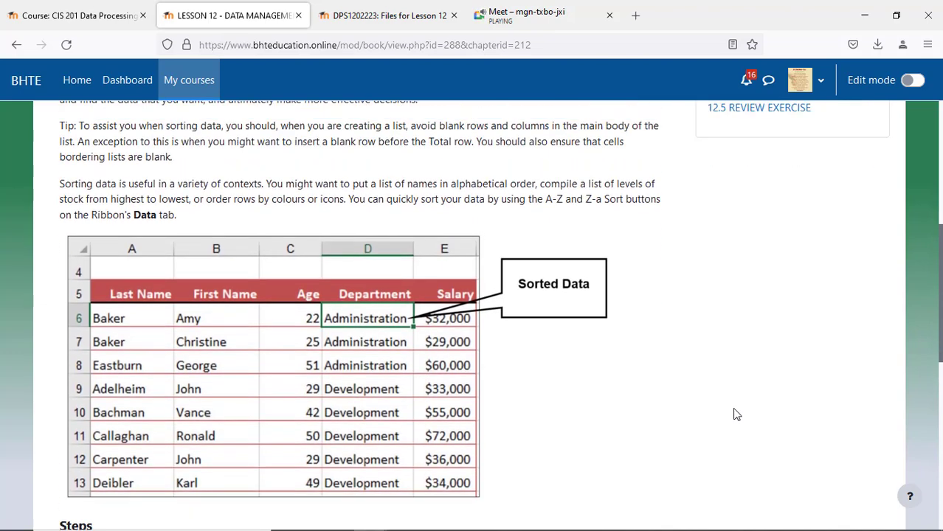
scroll(664, 405, up, 3)
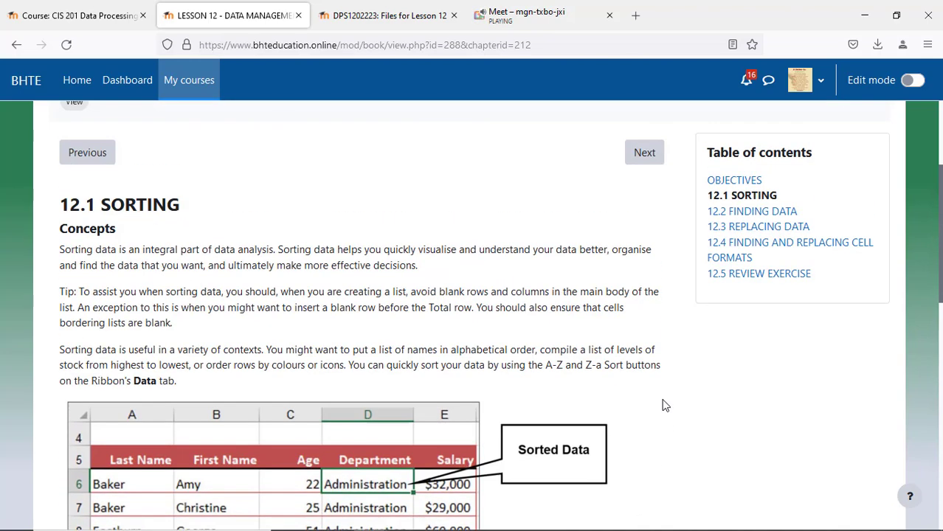
scroll(664, 402, down, 3)
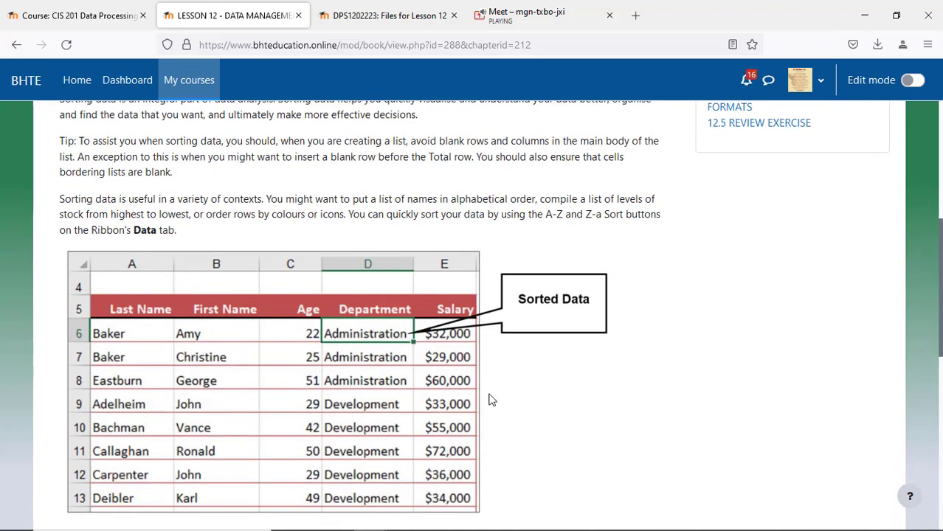
scroll(553, 344, up, 3)
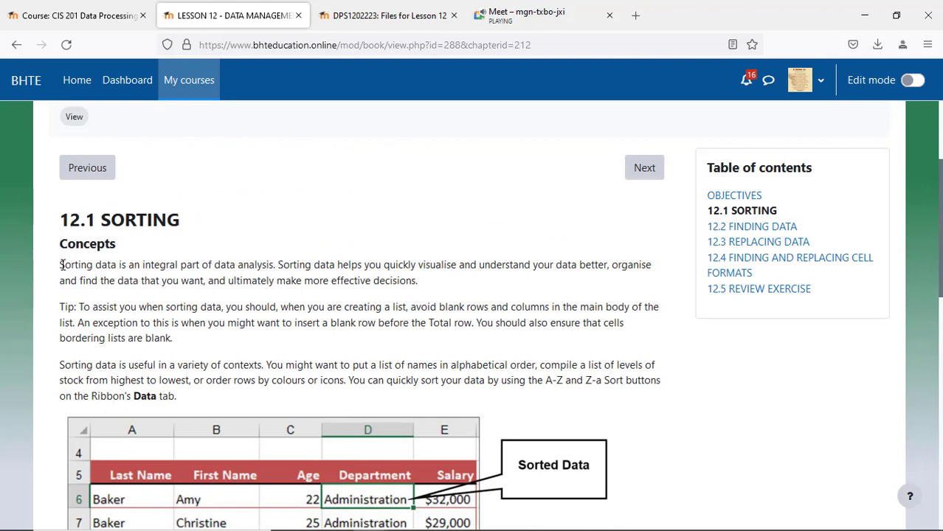
drag(61, 264, 434, 287)
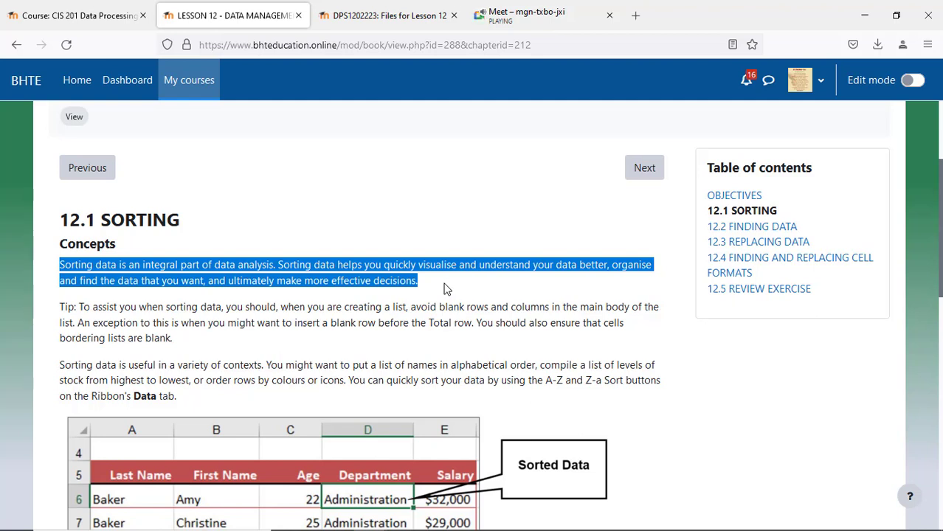
click(435, 286)
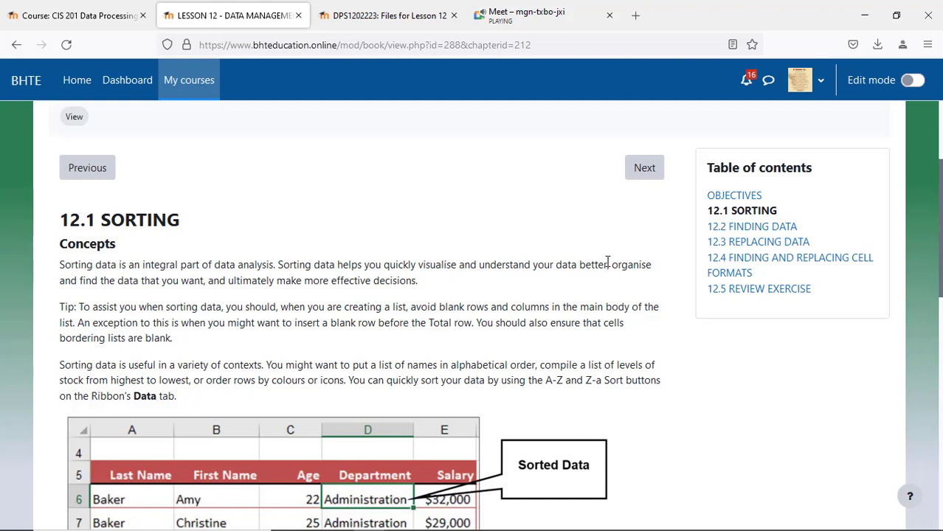
Highlight the opening line and the word 'organise', then go to the Files for Lesson 12 tab.
drag(608, 263, 559, 252)
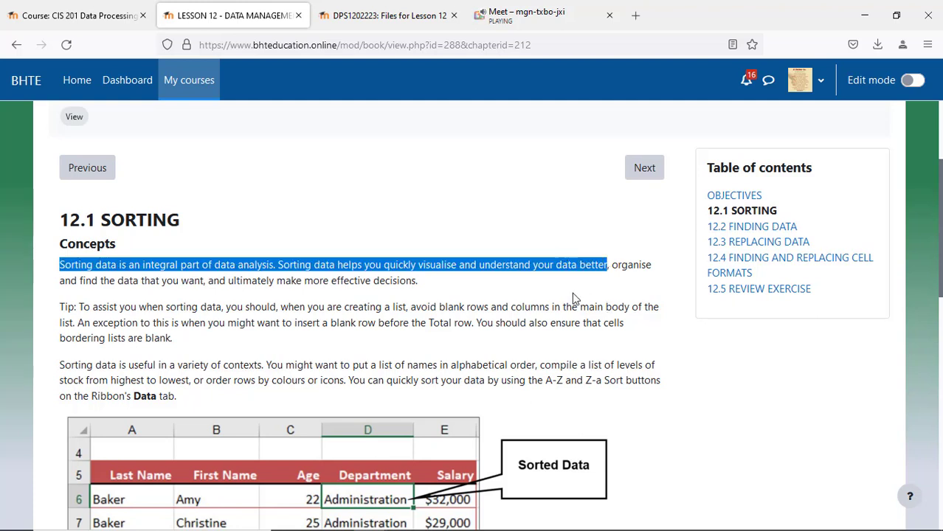
click(527, 287)
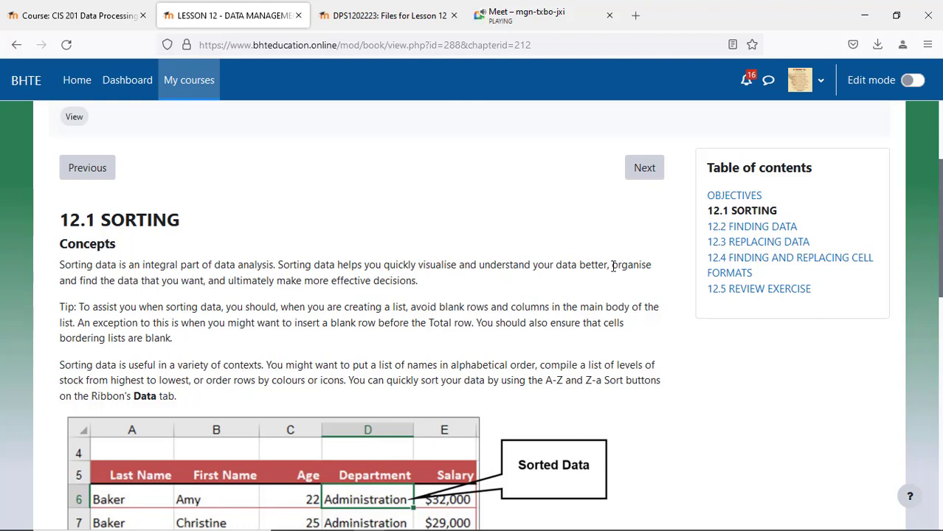
drag(612, 267, 659, 272)
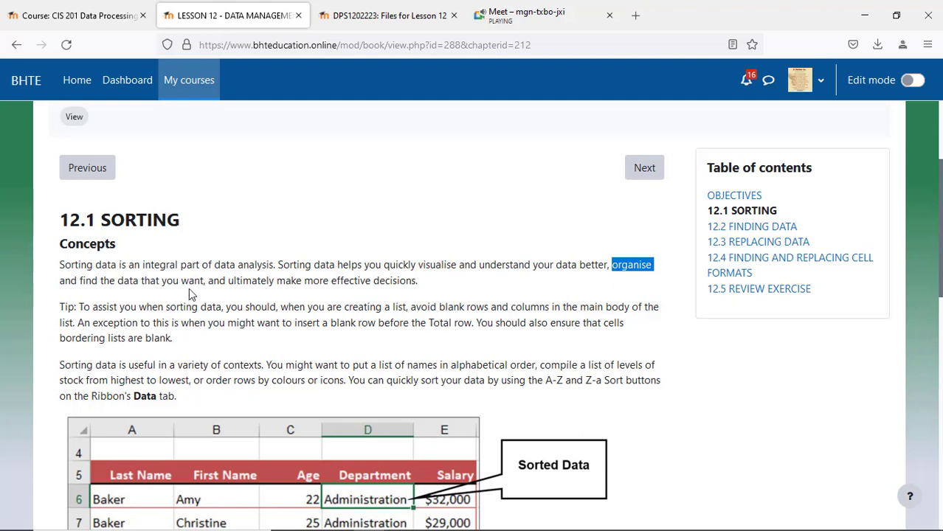
scroll(434, 289, down, 1)
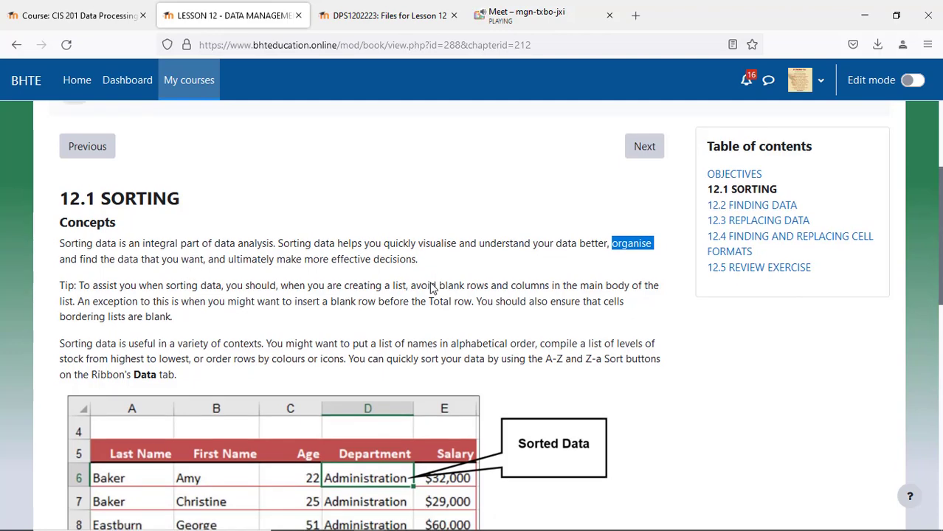
scroll(434, 289, down, 2)
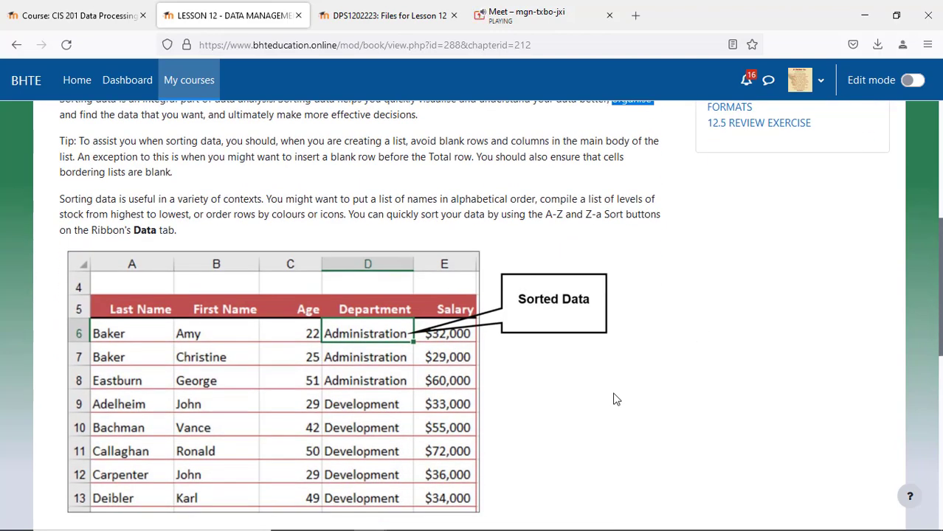
scroll(616, 399, up, 3)
click(379, 16)
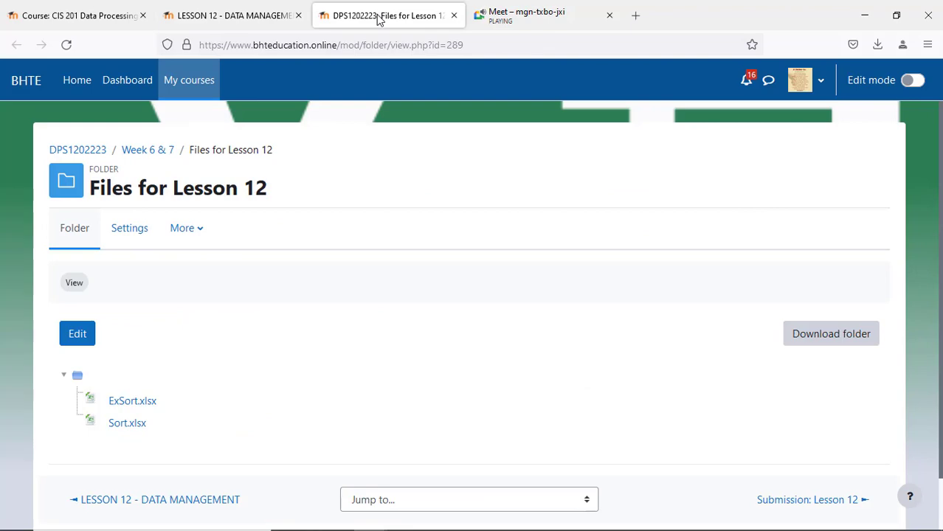
Download Sort.xlsx (11.2 KB) from Files for Lesson 12 and scroll the sorting page to Steps.
click(249, 16)
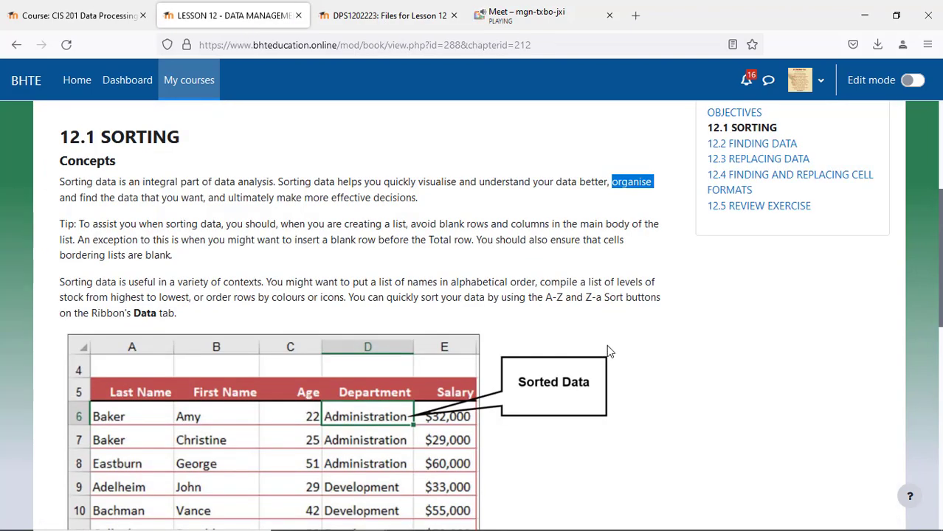
scroll(608, 347, down, 5)
scroll(590, 348, up, 2)
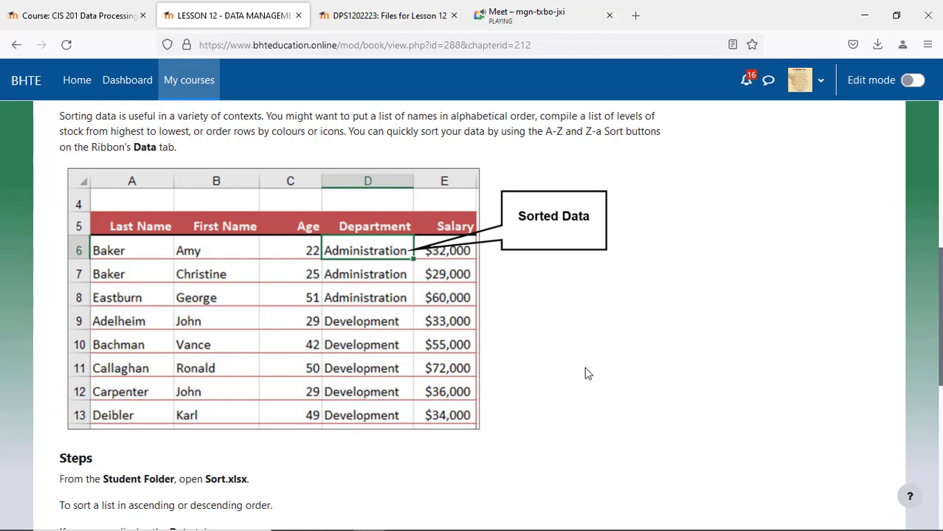
scroll(585, 367, down, 2)
click(348, 14)
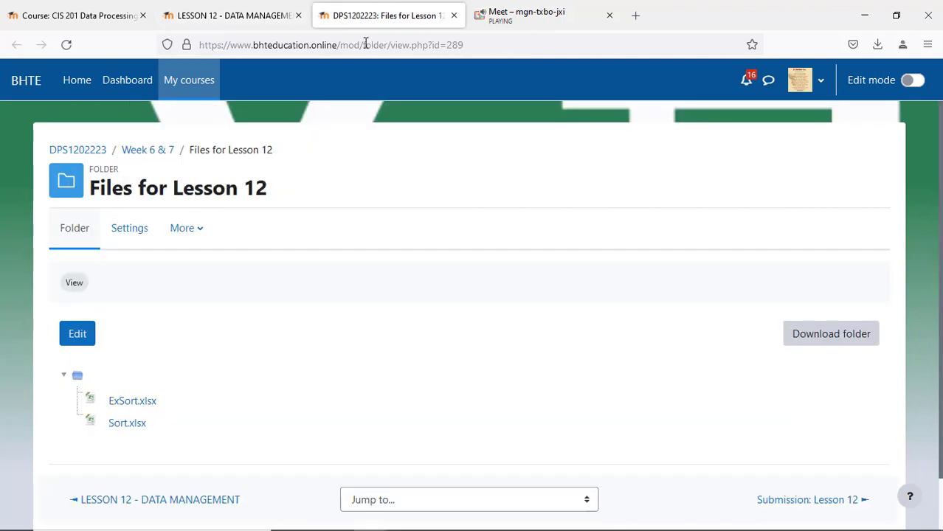
click(123, 424)
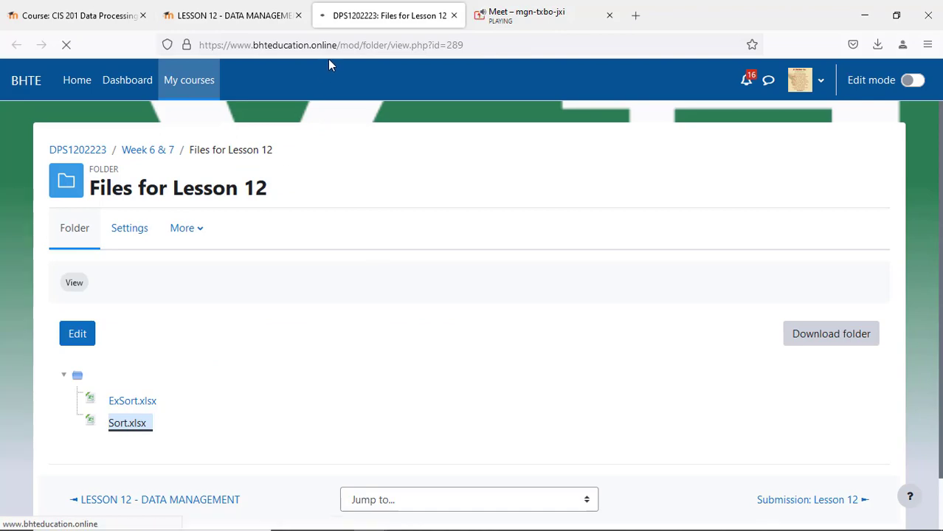
click(234, 15)
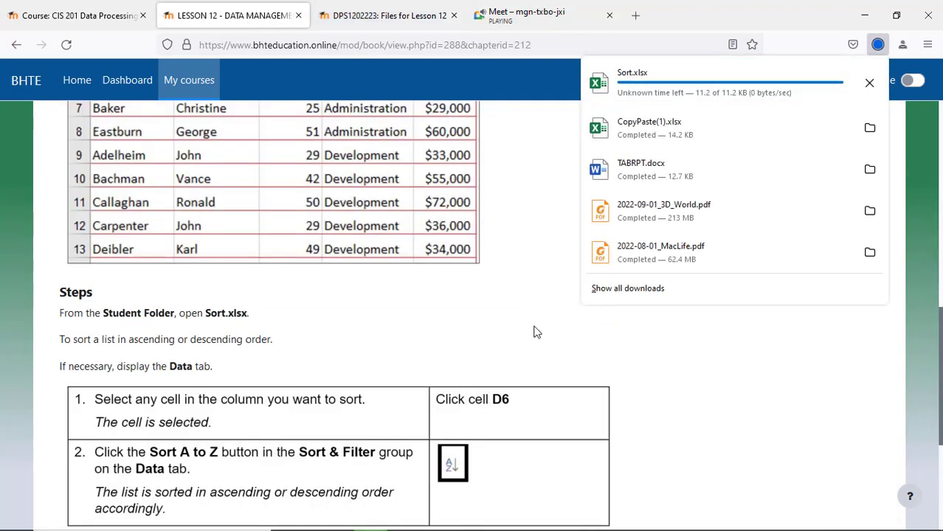
scroll(535, 332, down, 1)
scroll(534, 332, down, 4)
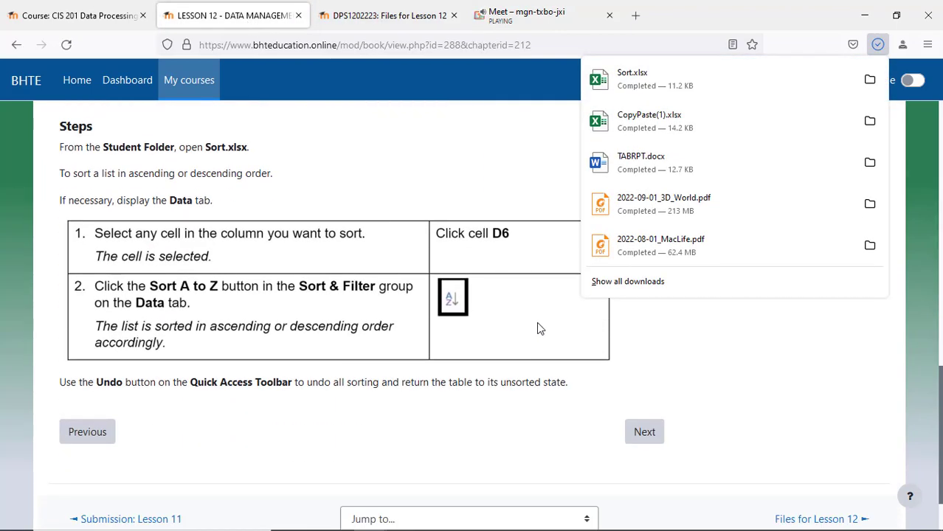
Open the downloaded Sort.xlsx from Firefox's downloads and bring its Excel window forward.
click(687, 77)
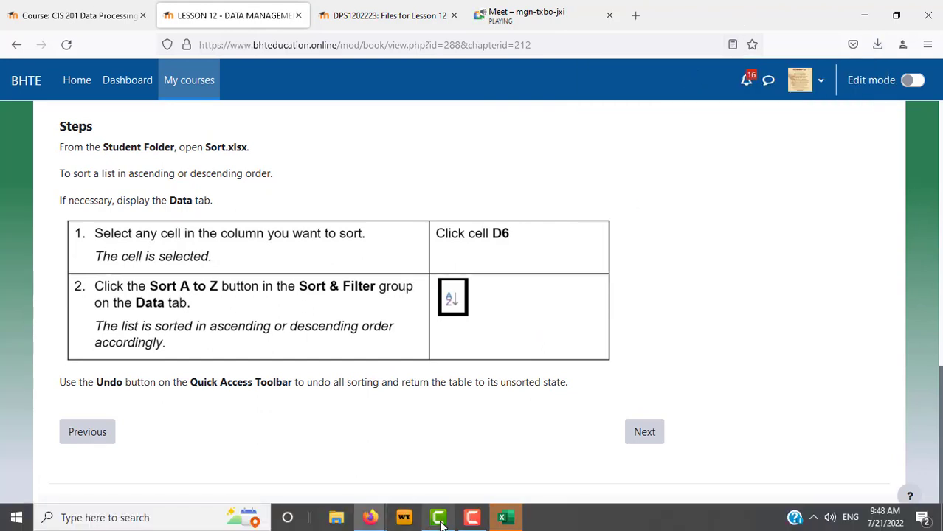
click(506, 521)
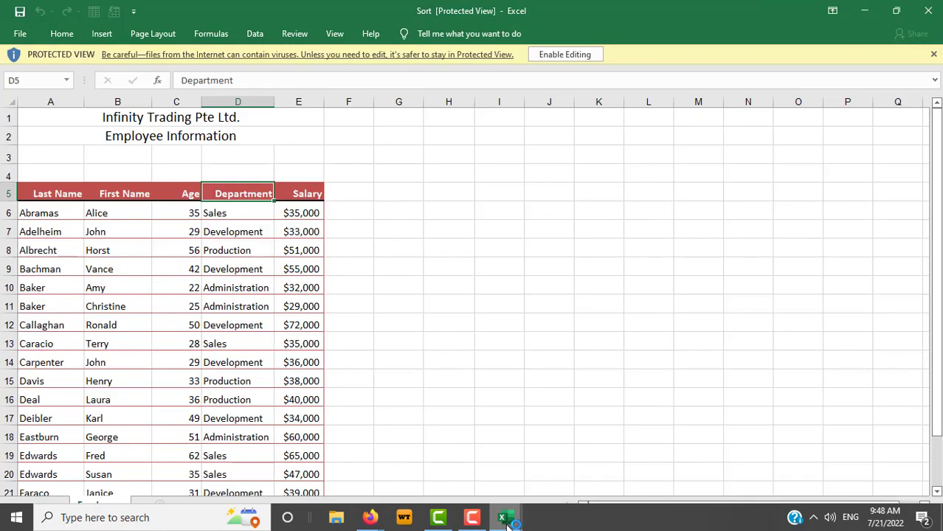
Enable editing on Sort.xlsx, select the Department entries D6:D16, then select cell D6.
click(554, 55)
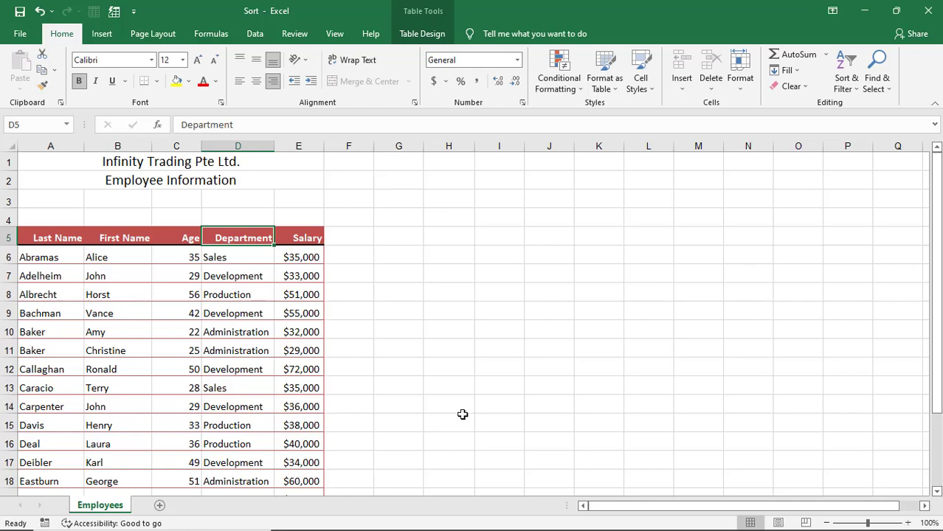
drag(244, 257, 240, 443)
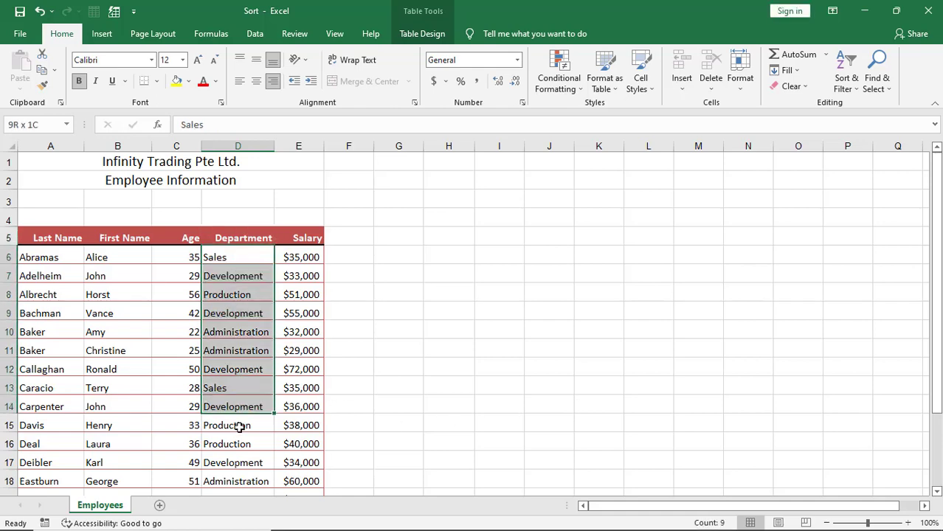
scroll(426, 399, down, 2)
scroll(426, 399, down, 2)
scroll(426, 399, up, 4)
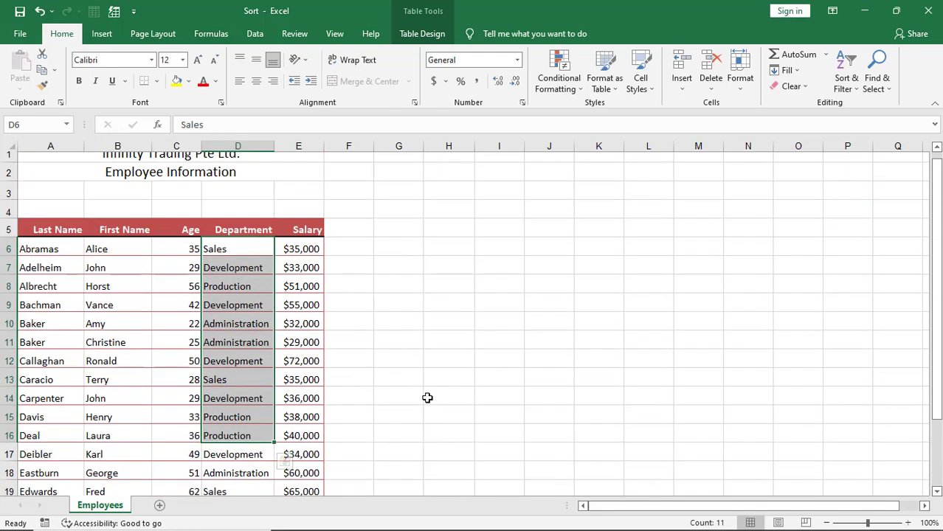
scroll(426, 399, up, 1)
click(226, 255)
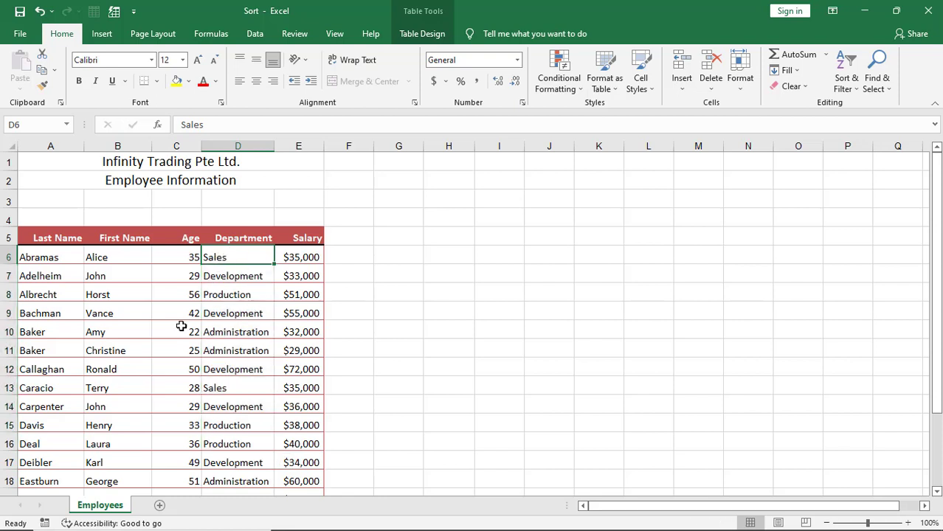
Select the Last Name entries, return to D6, then bring the Lesson 12 sorting steps forward.
drag(42, 257, 29, 481)
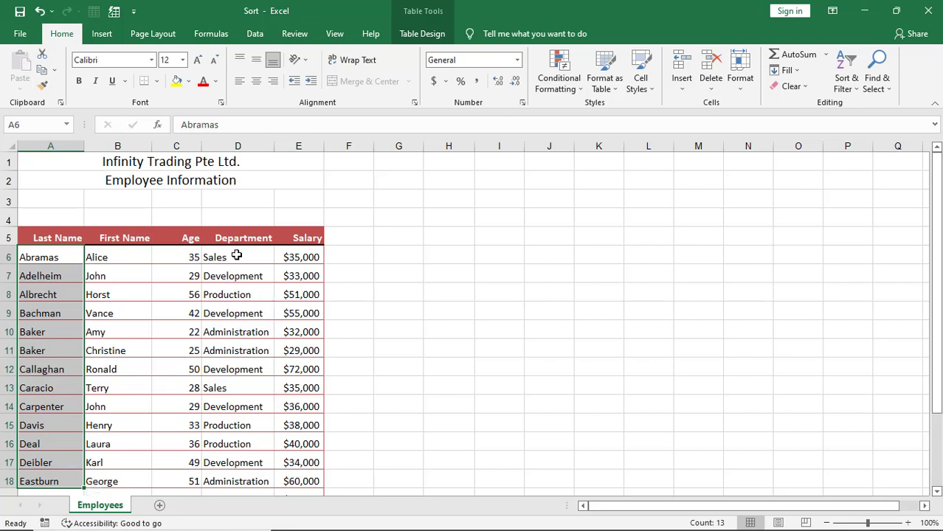
click(237, 255)
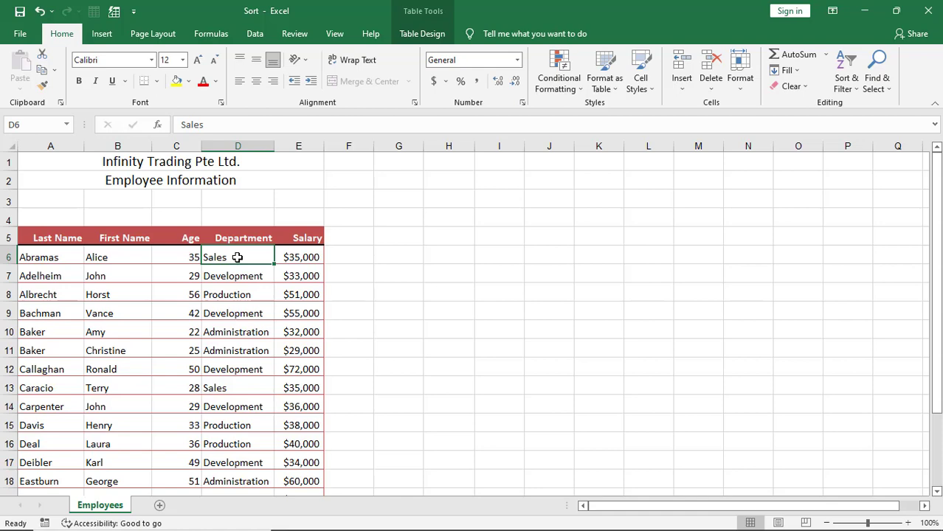
mouse_move(539, 525)
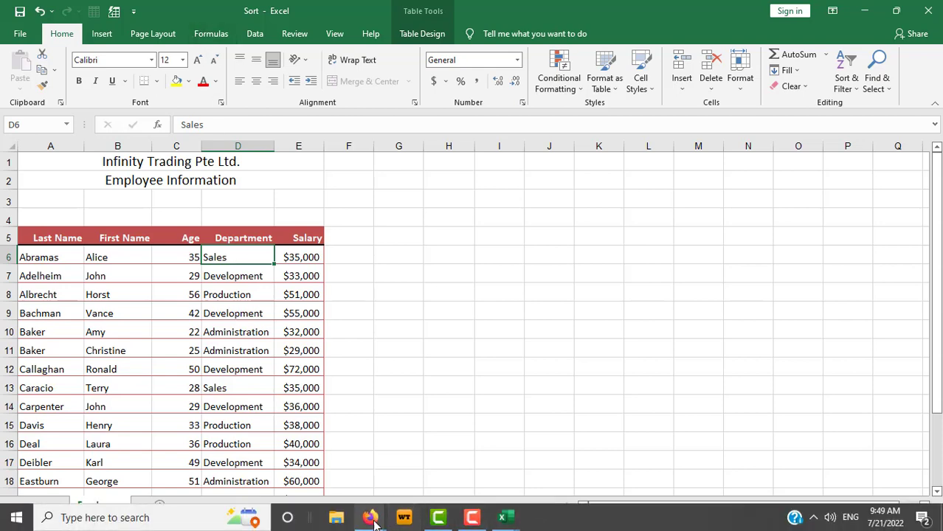
mouse_move(374, 521)
click(336, 465)
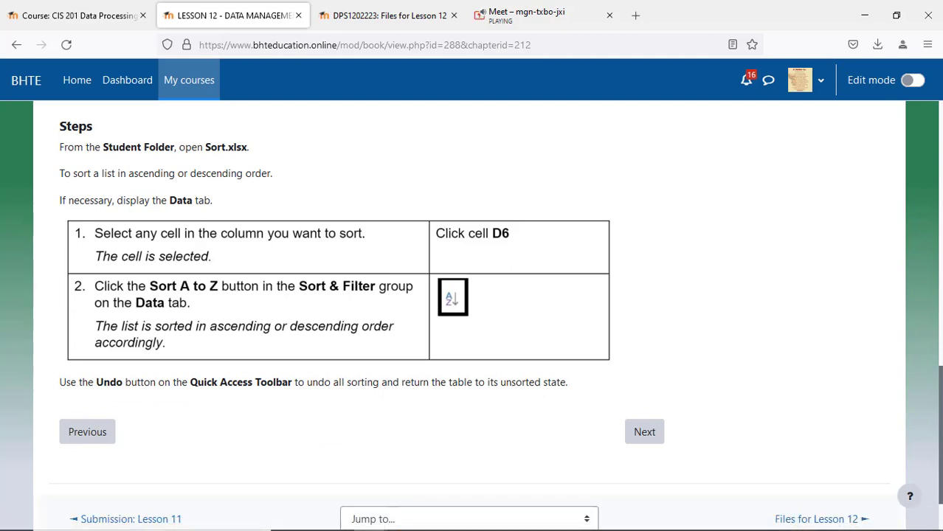
mouse_move(502, 517)
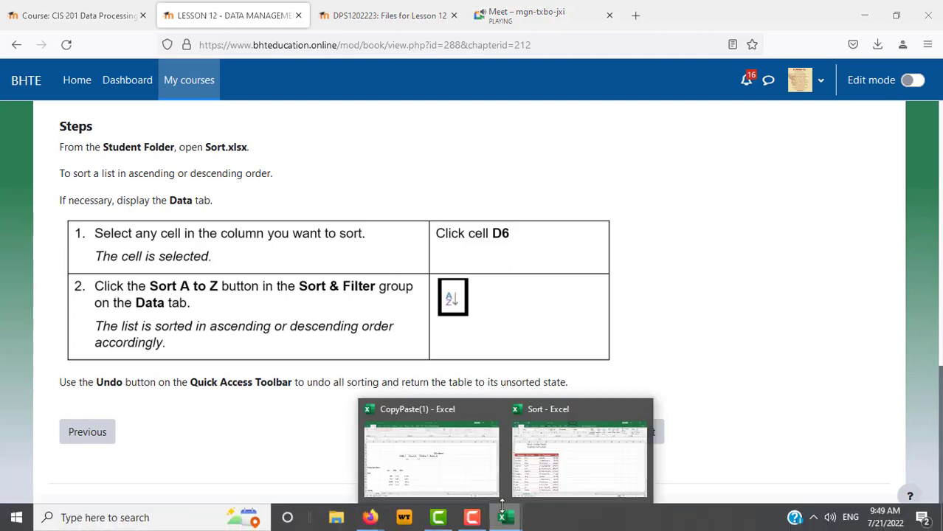
click(579, 453)
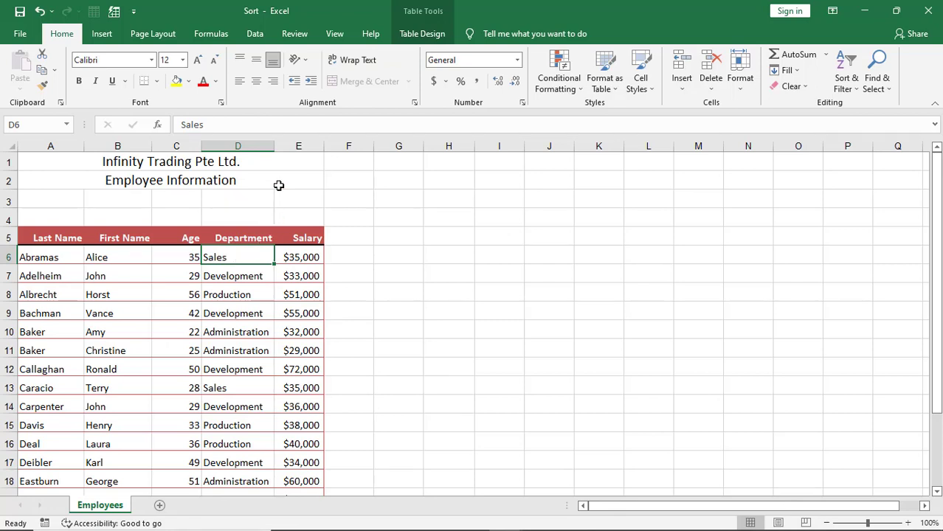
click(252, 34)
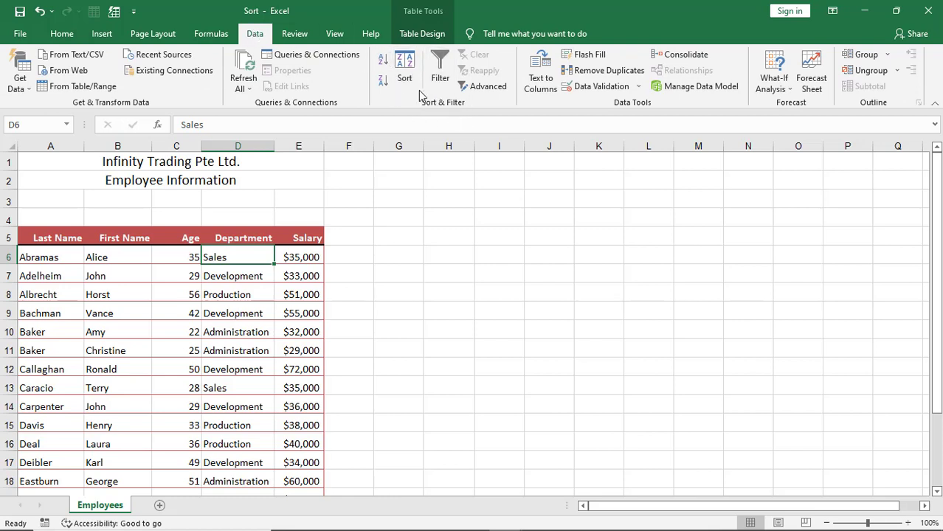
click(295, 34)
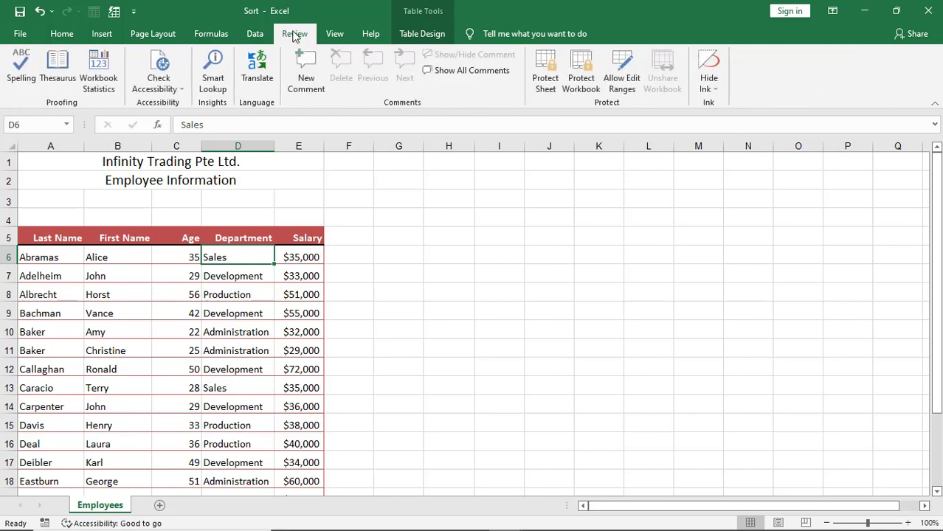
click(211, 35)
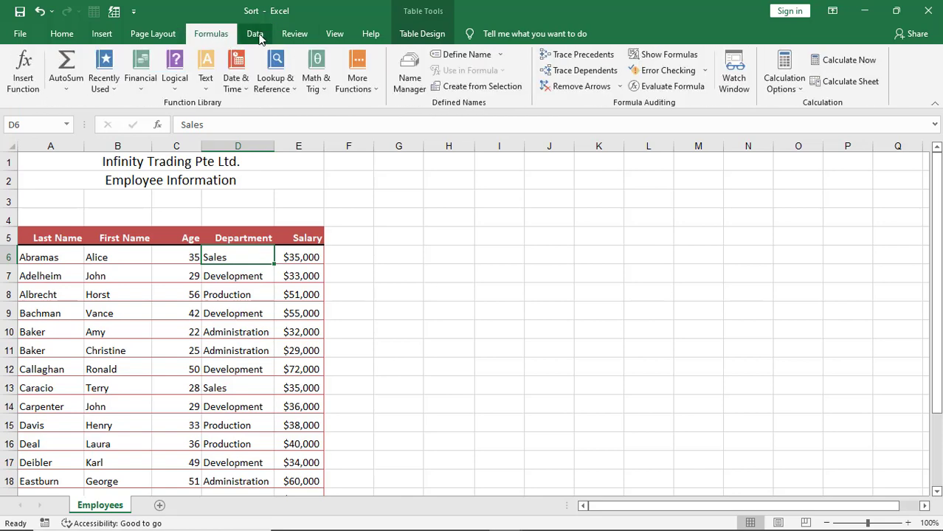
click(54, 40)
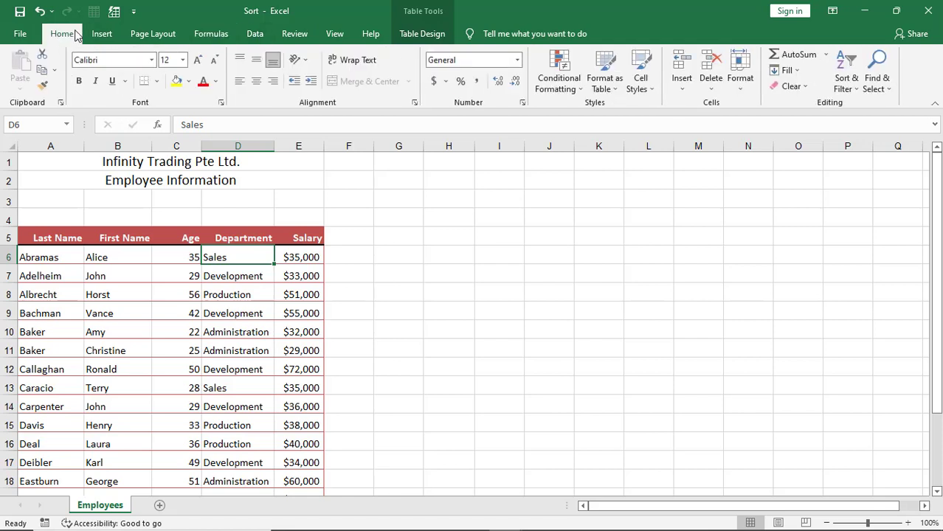
click(850, 88)
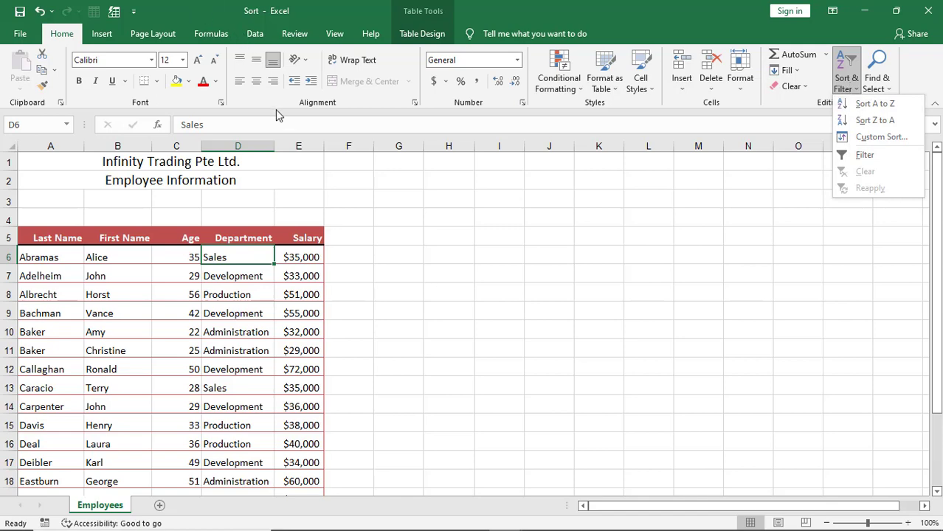
click(369, 518)
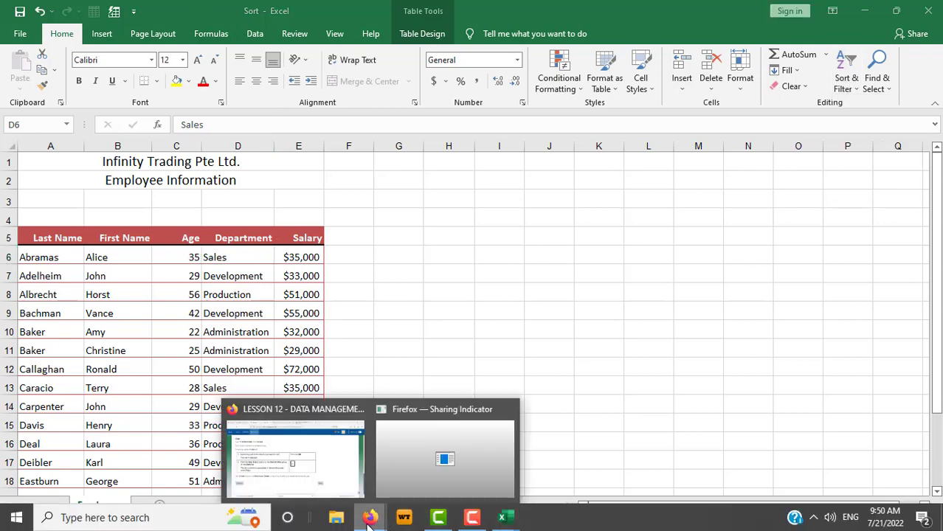
click(330, 475)
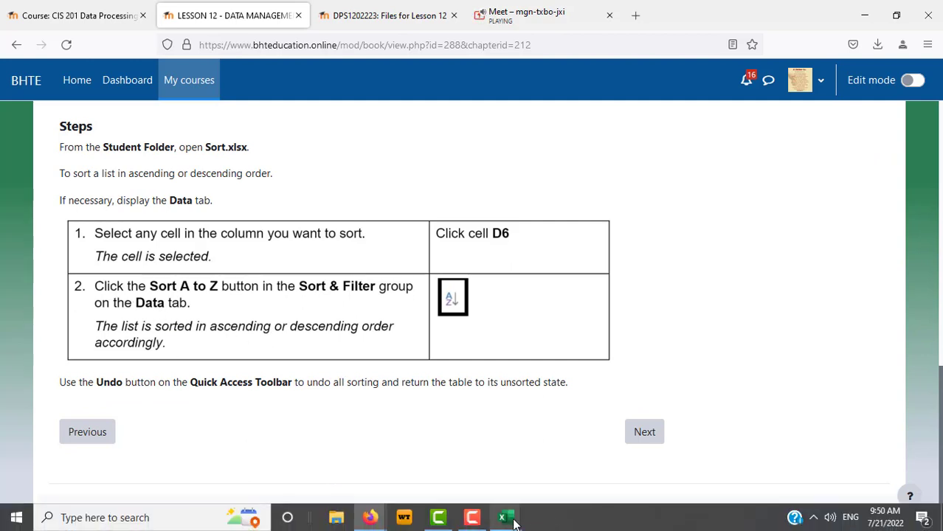
Bring Sort forward and close CopyPaste(1) with Ctrl+W, choosing Don't Save.
mouse_move(505, 517)
click(564, 476)
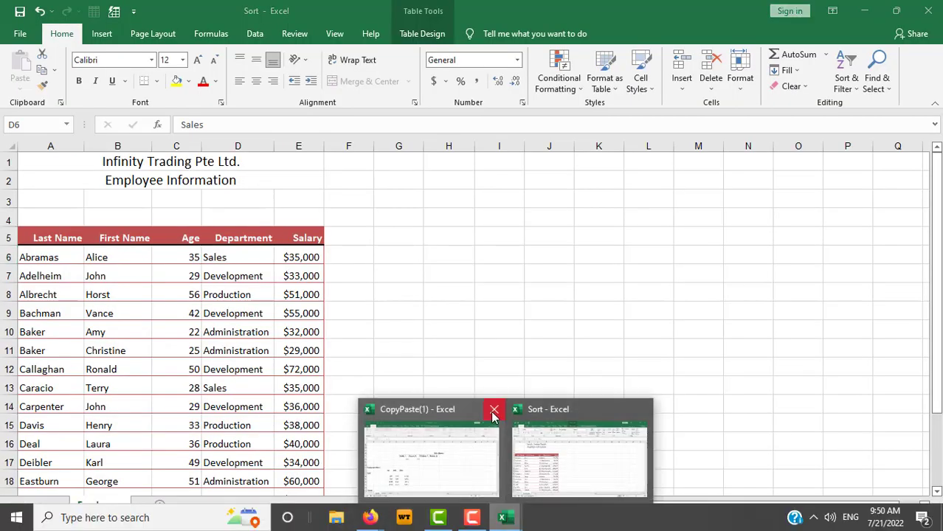
click(494, 418)
key(ctrl+w)
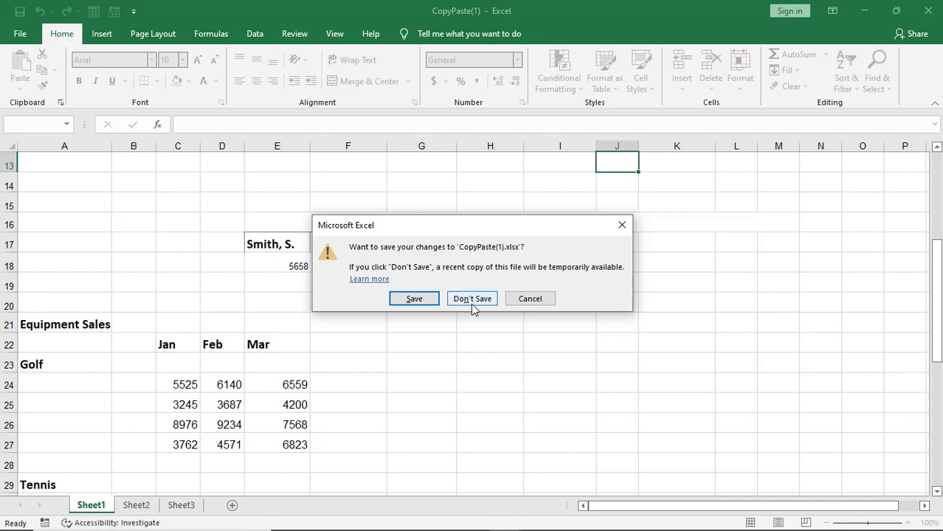
click(474, 299)
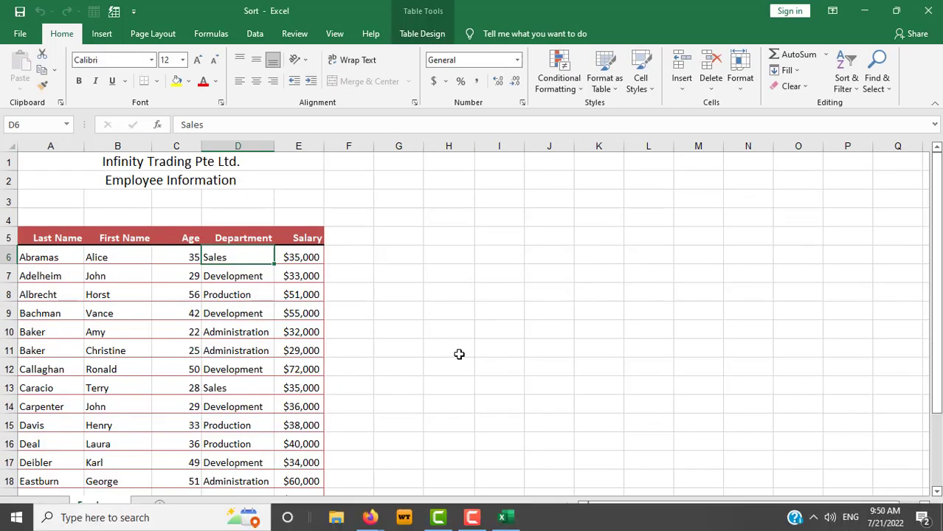
Sort the employee table by Department A to Z from the Data tab.
click(255, 34)
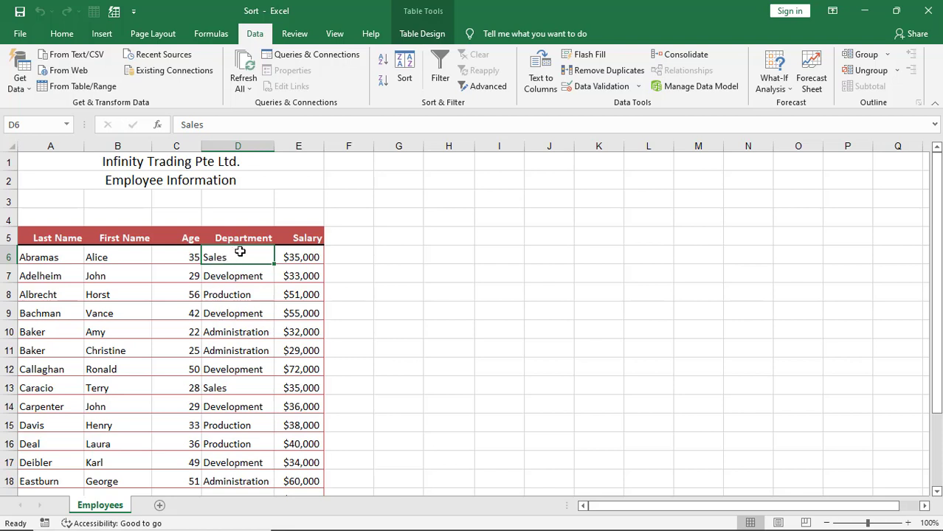
click(382, 64)
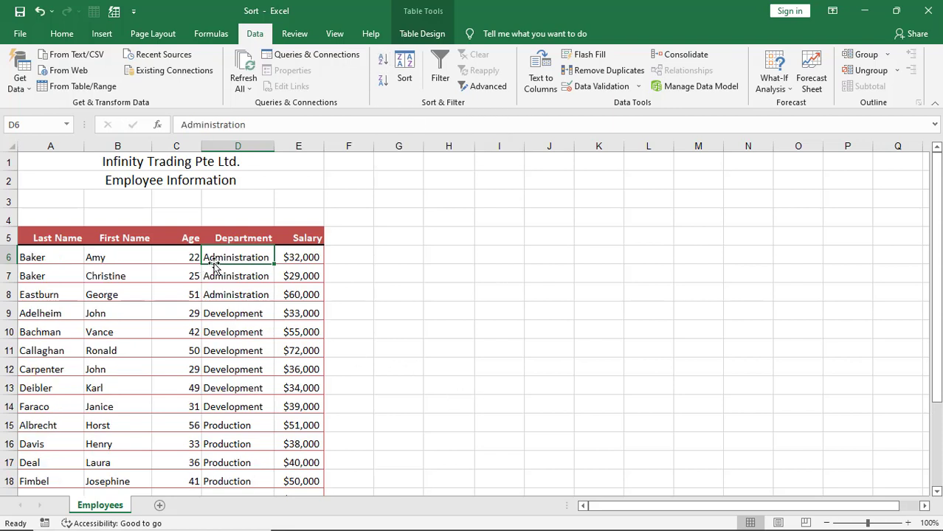
scroll(418, 350, down, 1)
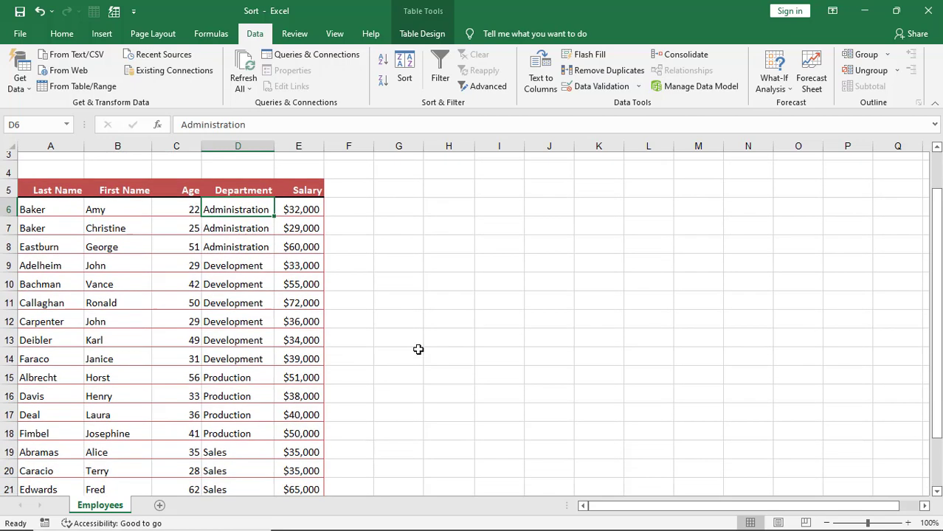
scroll(368, 389, down, 2)
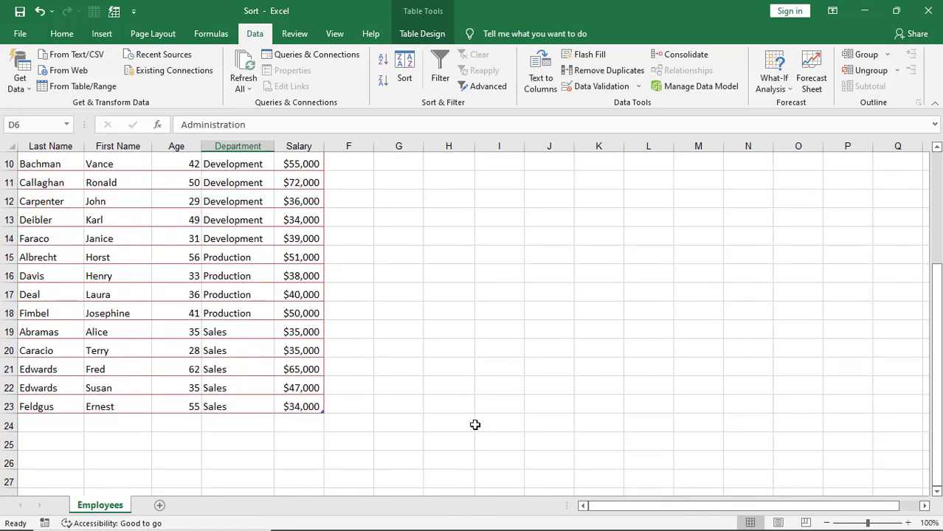
scroll(475, 424, up, 3)
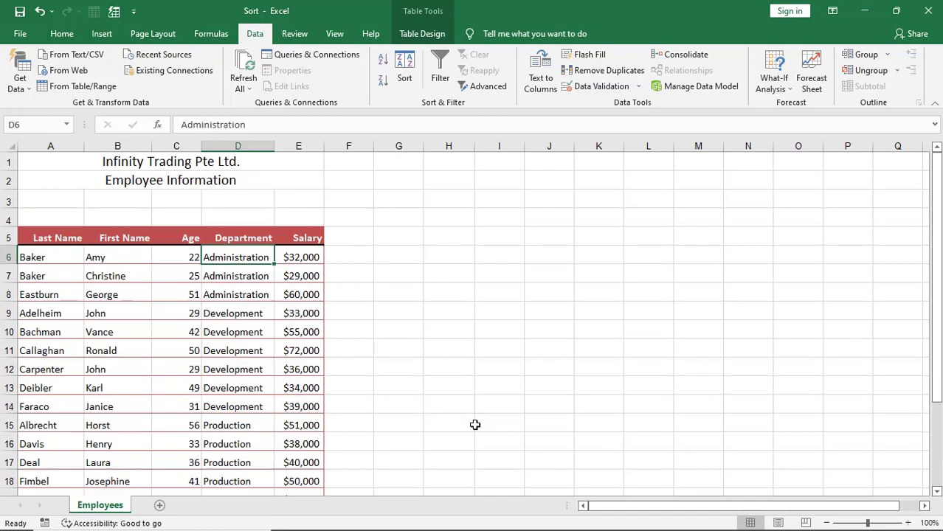
Re-sort the table by Last Name A to Z from cell A6, putting Abramas first.
click(57, 261)
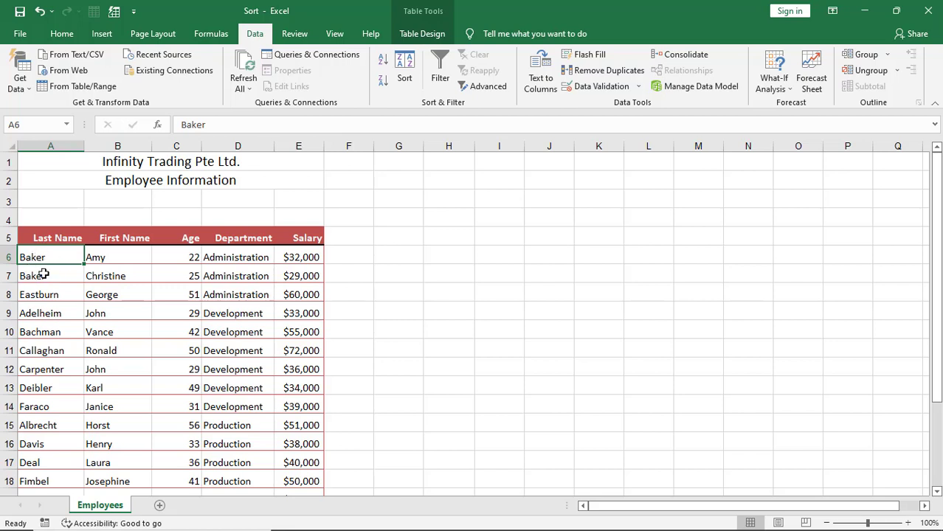
click(231, 258)
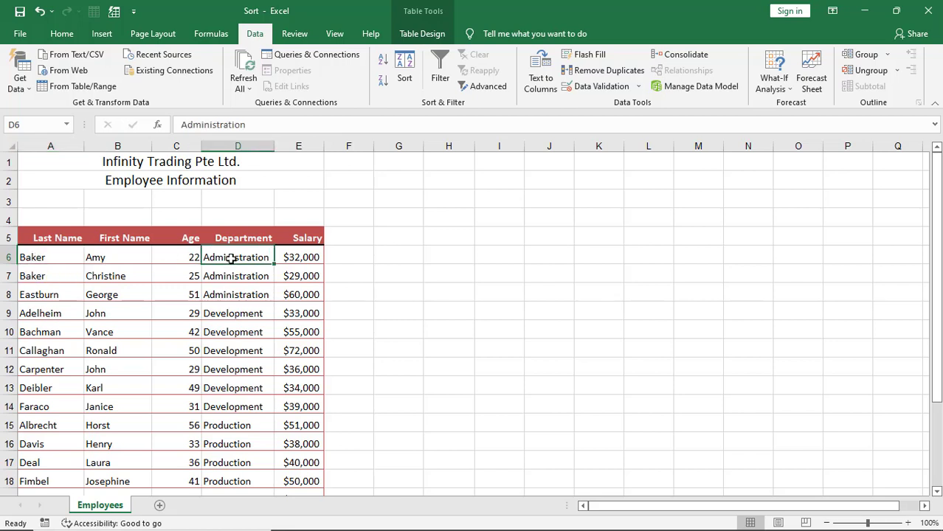
click(34, 256)
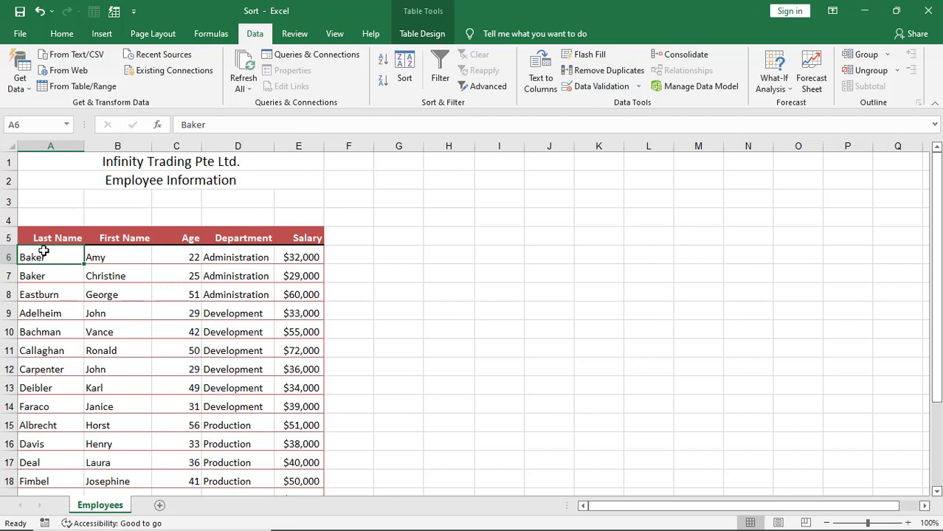
click(384, 59)
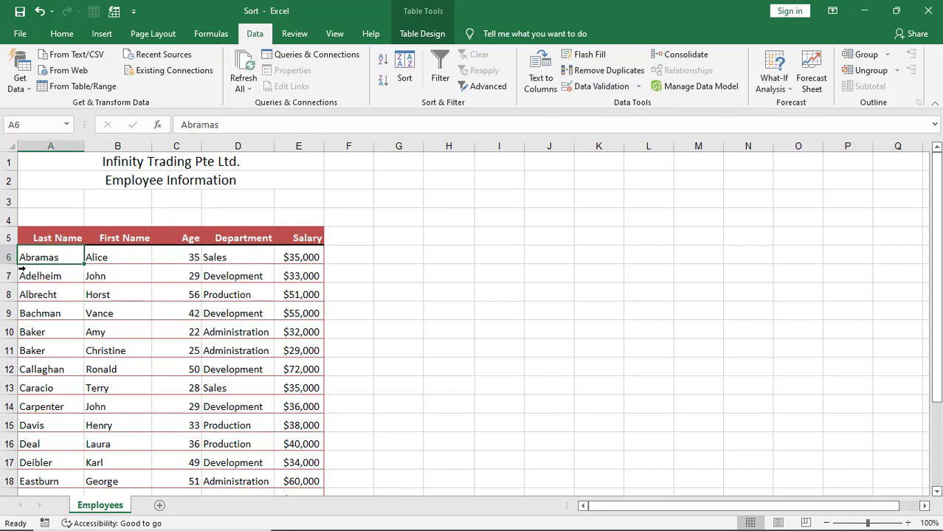
click(231, 258)
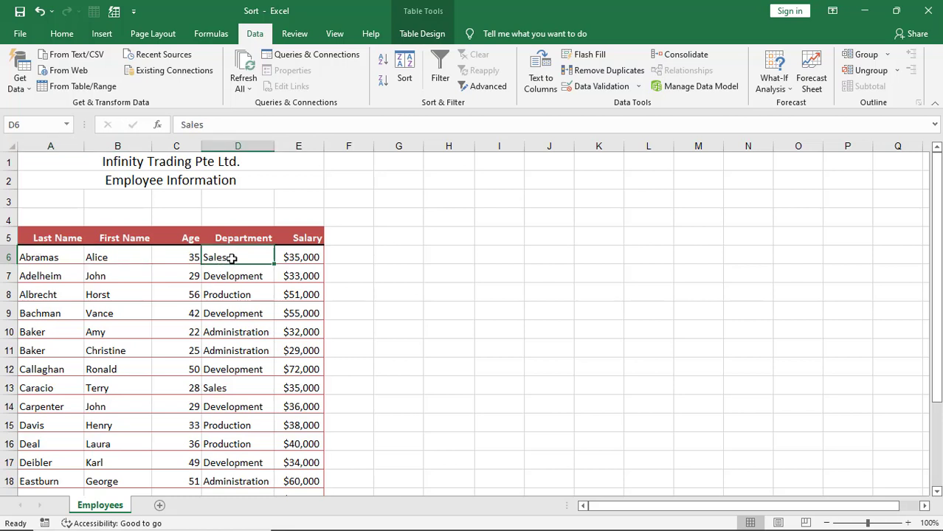
click(49, 256)
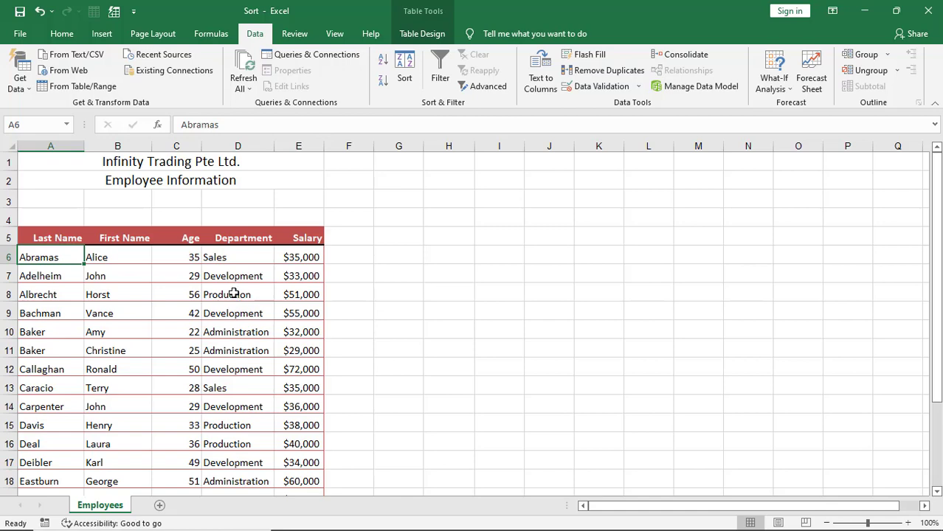
Move the Firefox lesson on to chapter 12.2 Finding Data and read its steps.
mouse_move(467, 514)
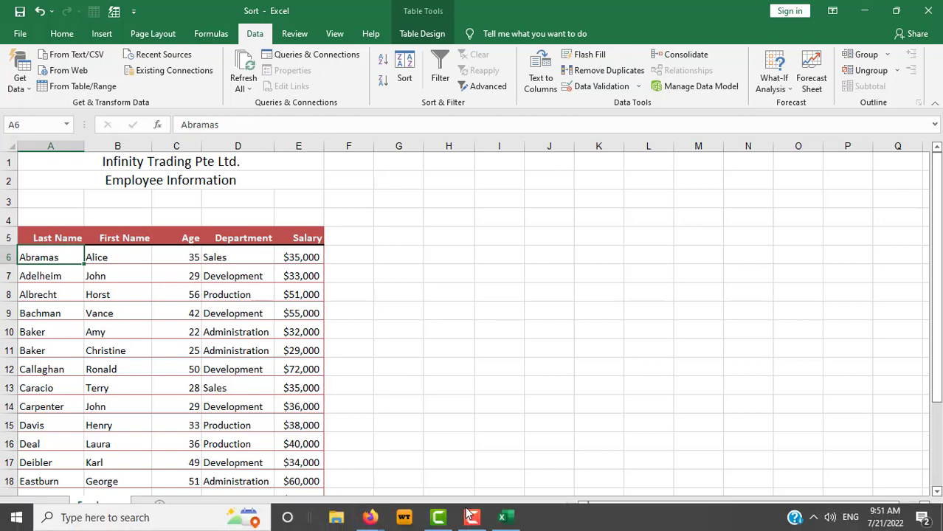
mouse_move(369, 517)
click(305, 476)
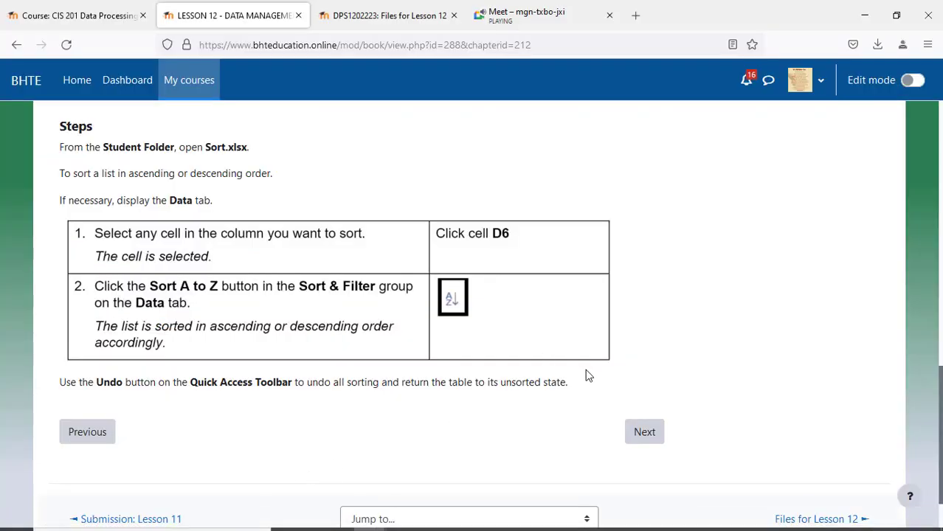
click(649, 439)
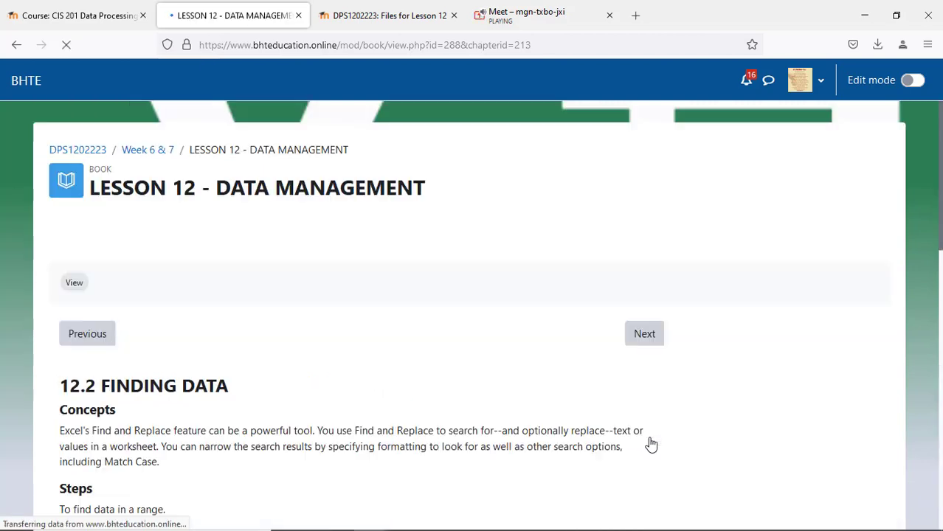
scroll(515, 350, down, 3)
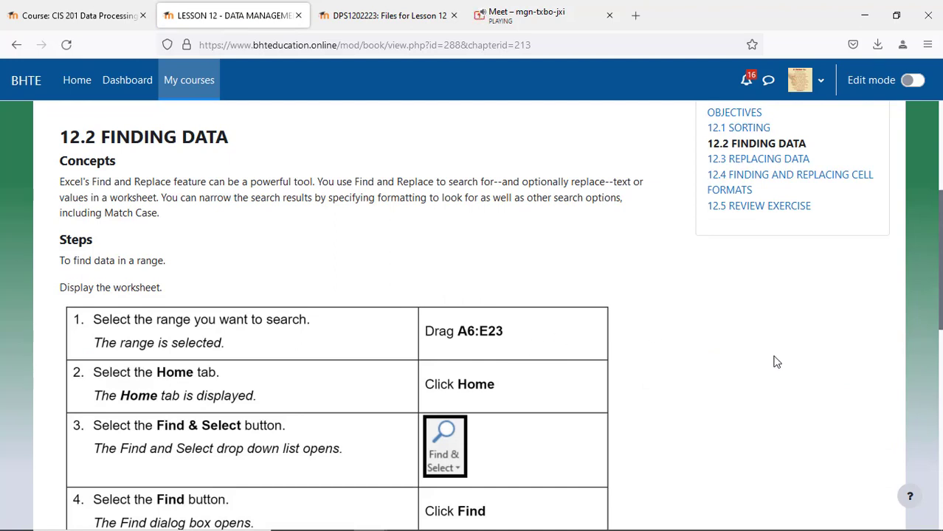
scroll(776, 363, down, 2)
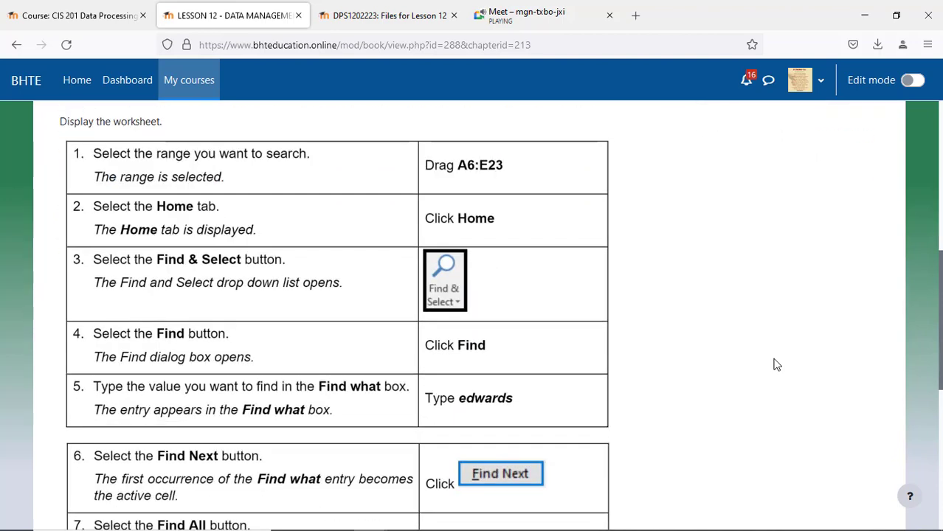
scroll(775, 362, up, 1)
scroll(774, 362, up, 2)
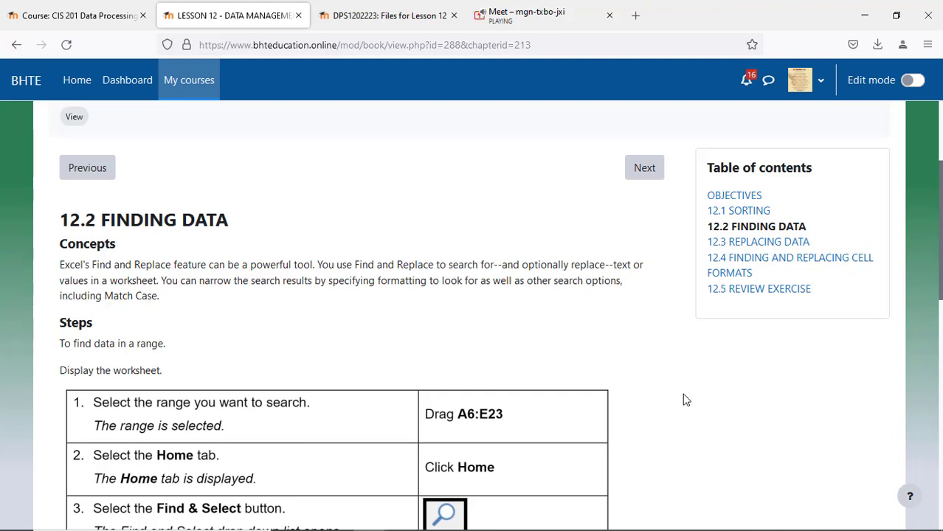
Finish reading, then return to the Sort workbook in Excel and select a Department cell.
scroll(683, 399, down, 2)
scroll(683, 398, down, 1)
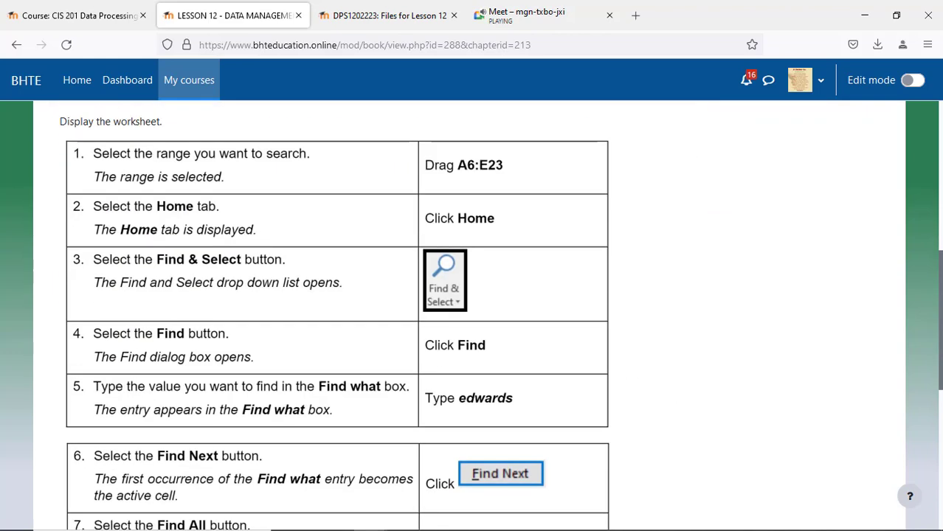
click(504, 517)
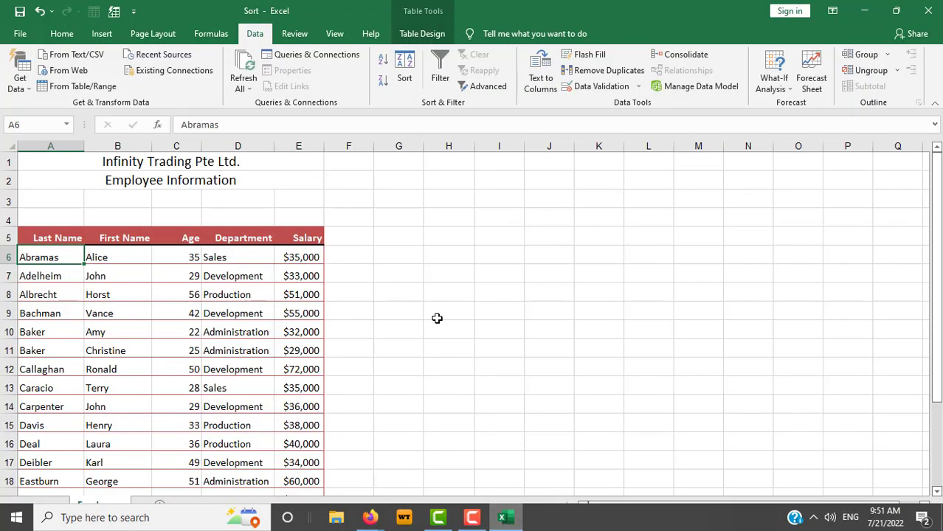
click(214, 262)
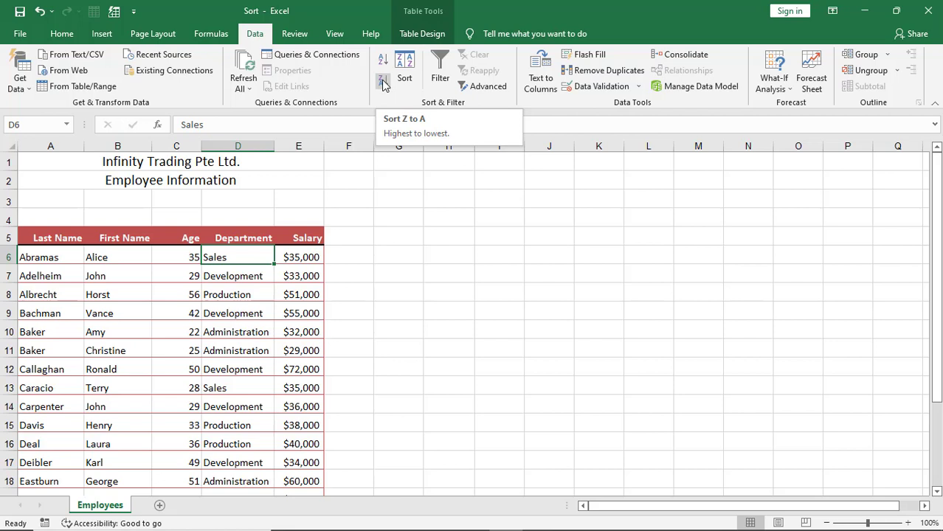
Sort the employee table Z to A by Department and scroll to confirm the Sales rows lead.
click(383, 83)
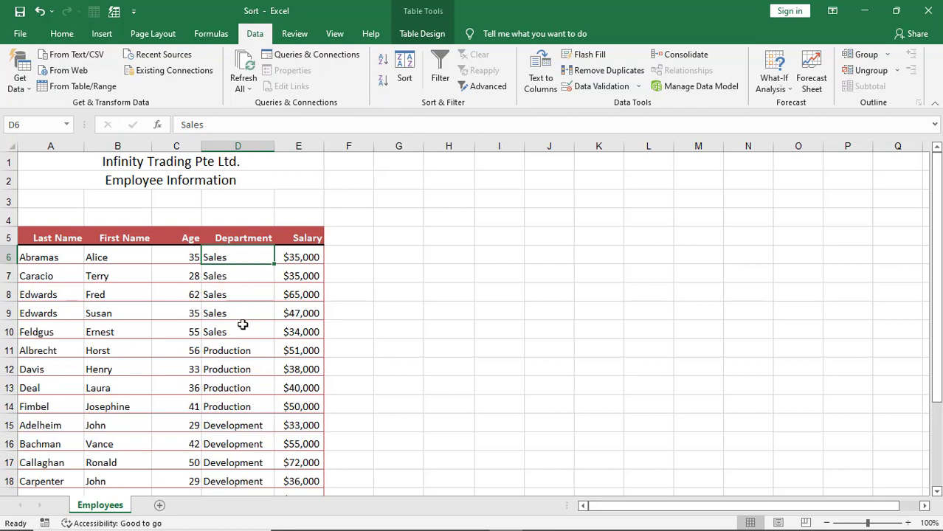
scroll(243, 324, down, 3)
scroll(228, 369, up, 2)
scroll(232, 398, down, 3)
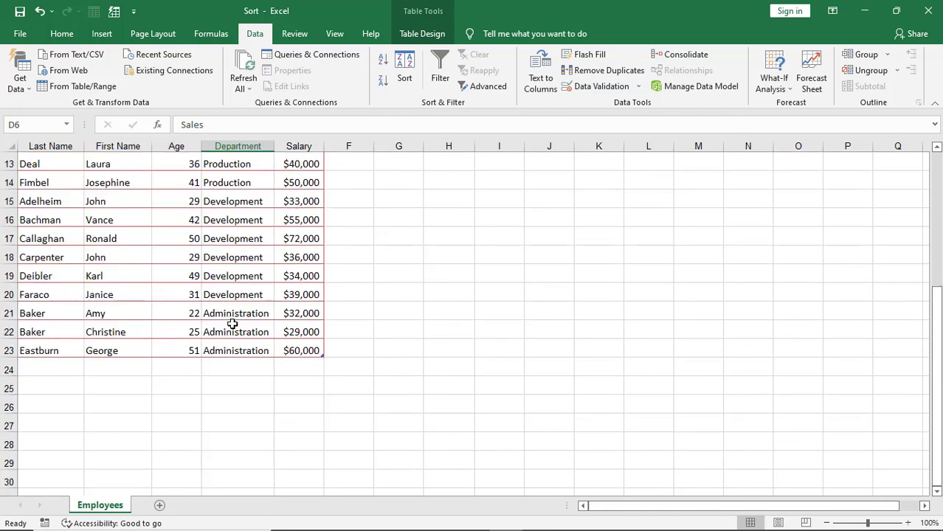
scroll(439, 374, up, 4)
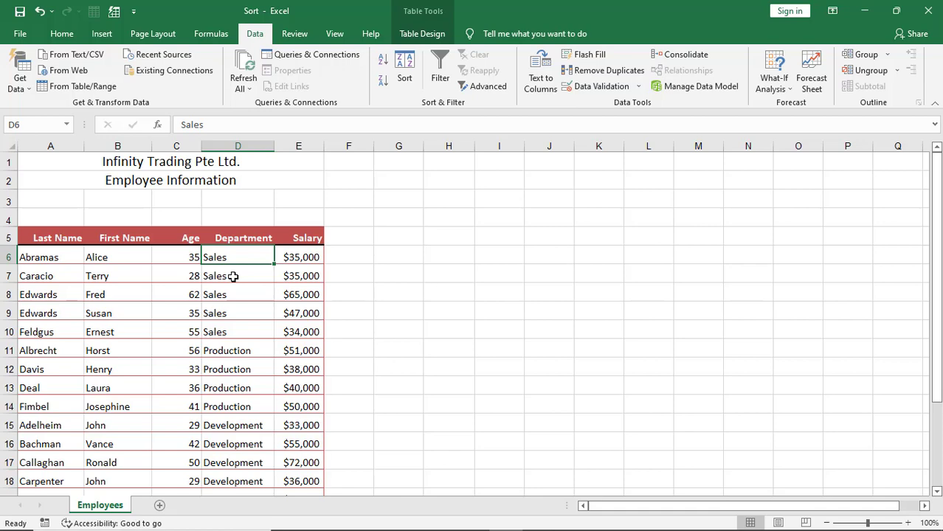
mouse_move(539, 528)
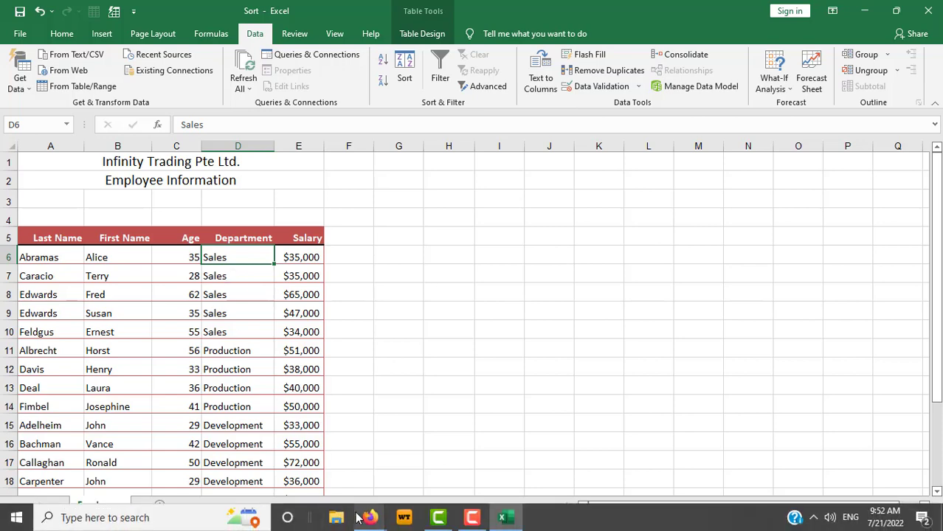
mouse_move(358, 522)
click(339, 474)
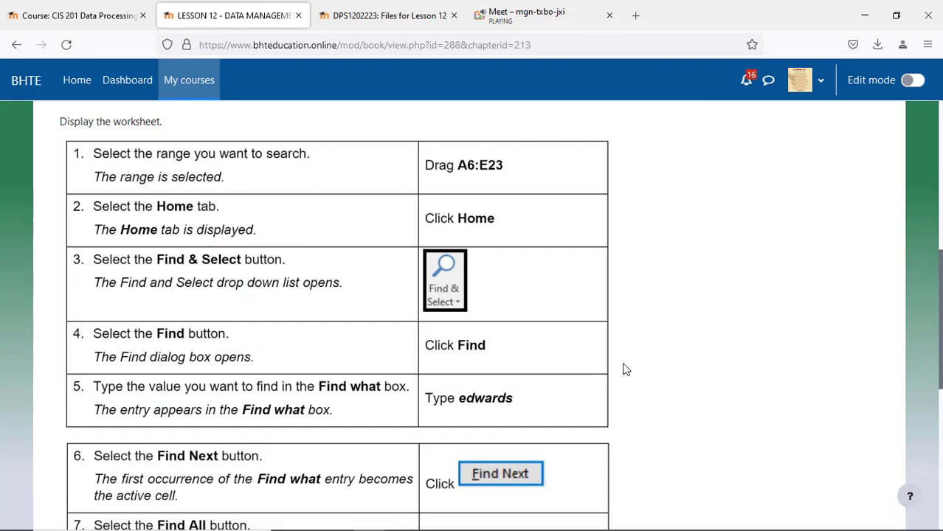
scroll(624, 367, up, 3)
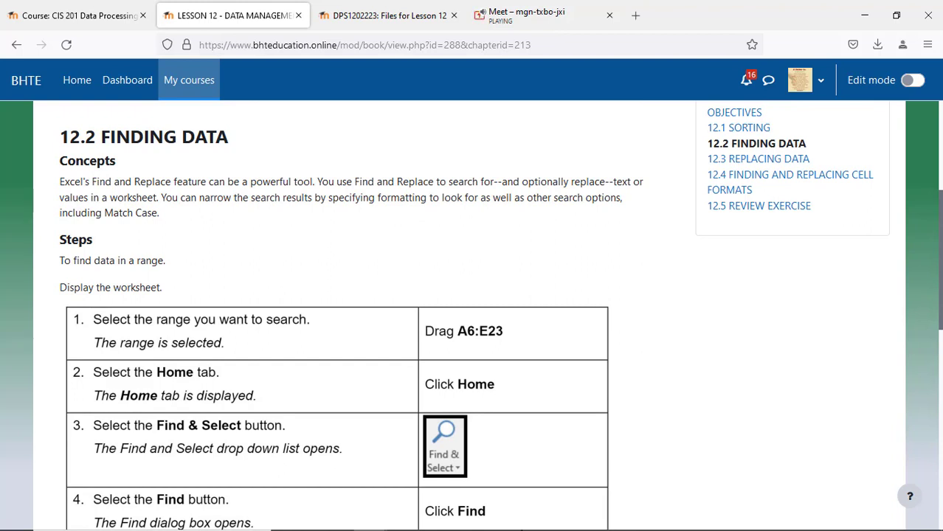
mouse_move(639, 529)
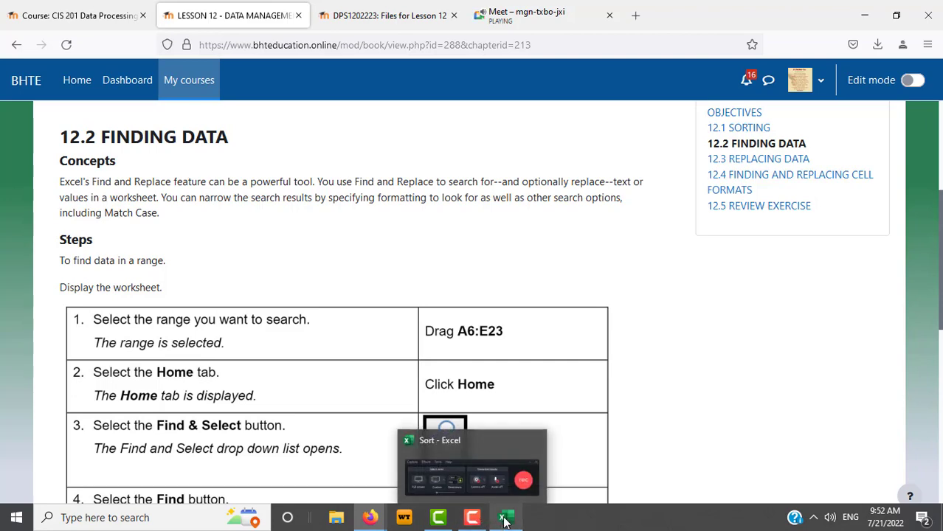
mouse_move(503, 517)
click(494, 453)
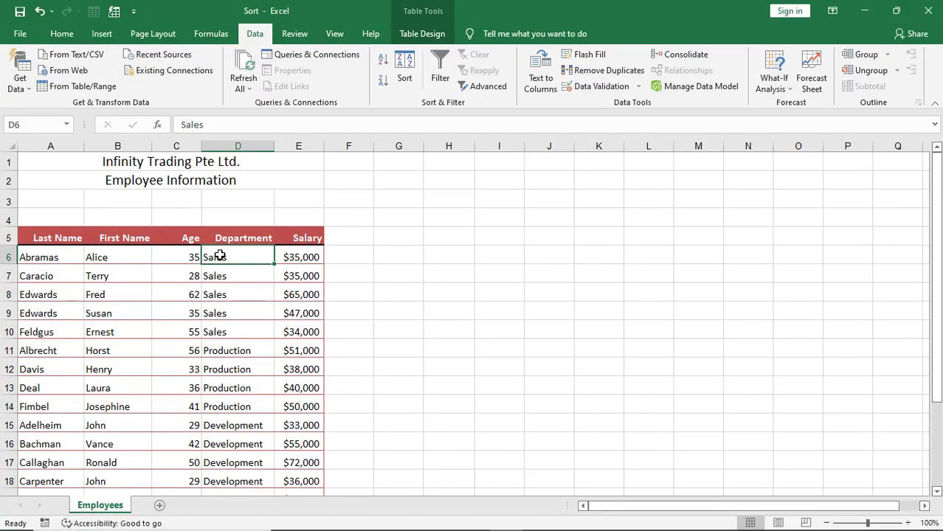
Reselect cell D6 in the sorted table and bring up the Home ribbon with Find & Select.
drag(219, 257, 238, 443)
scroll(442, 288, down, 3)
scroll(442, 289, down, 1)
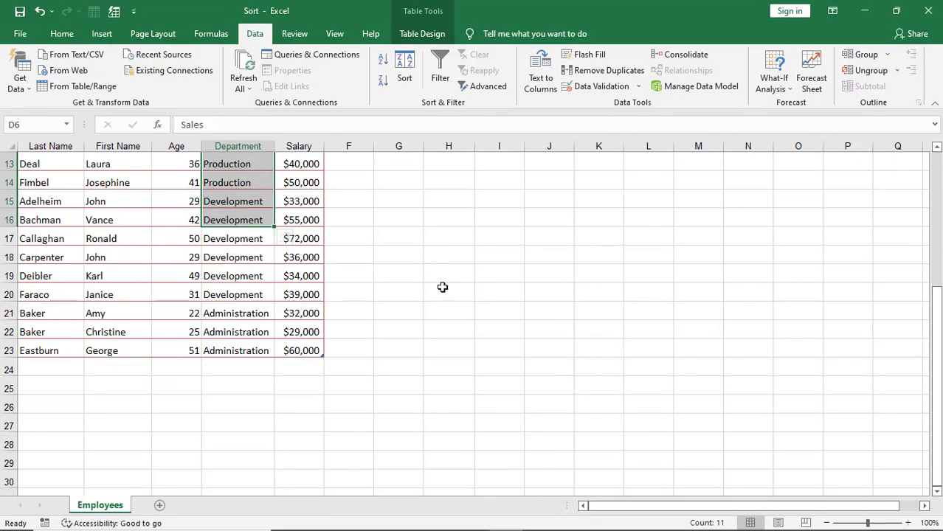
scroll(442, 289, up, 3)
scroll(442, 289, up, 1)
click(252, 258)
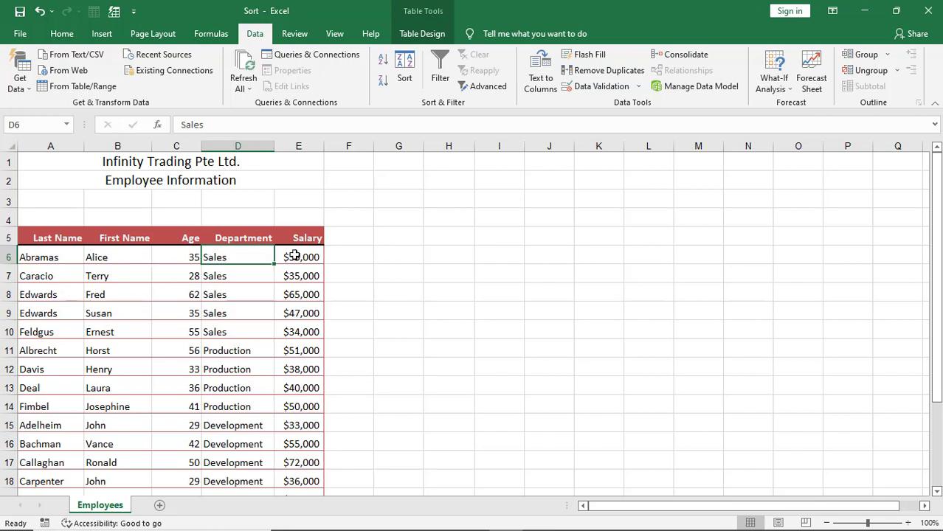
click(62, 35)
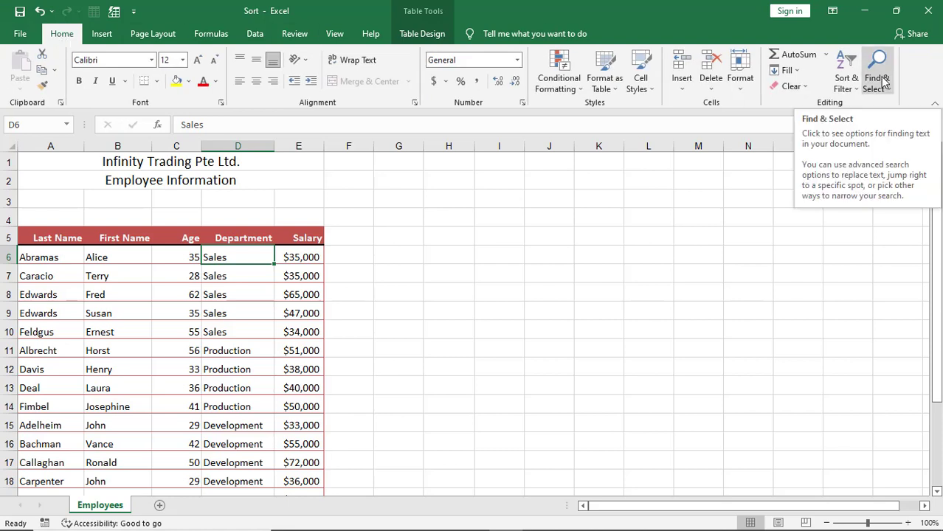
mouse_move(354, 528)
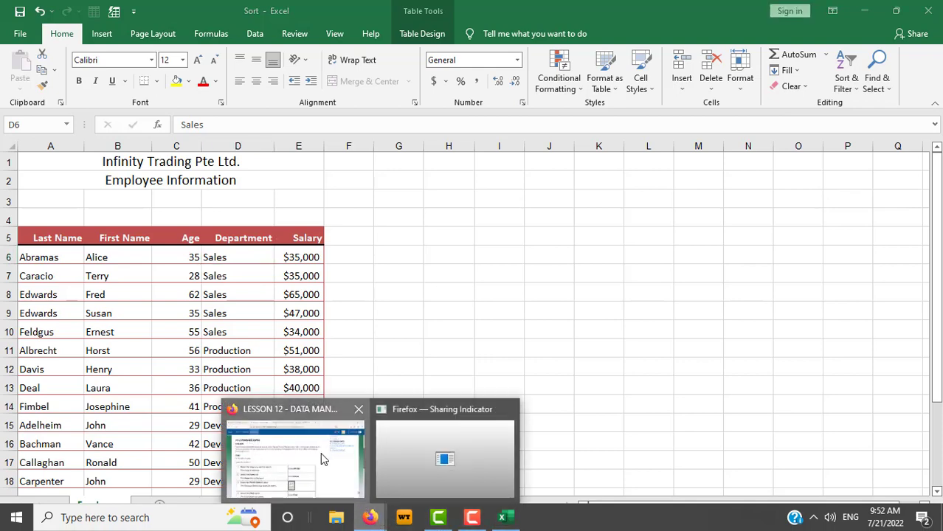
click(320, 454)
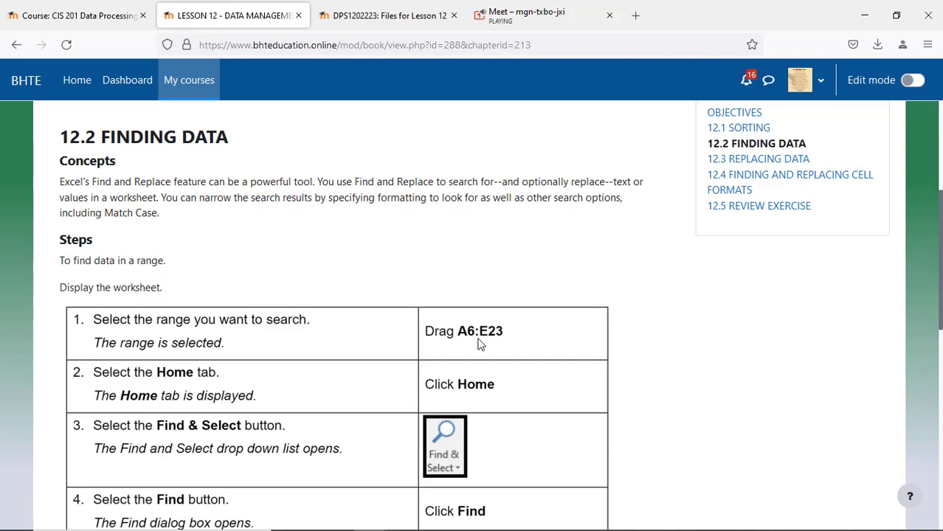
click(504, 517)
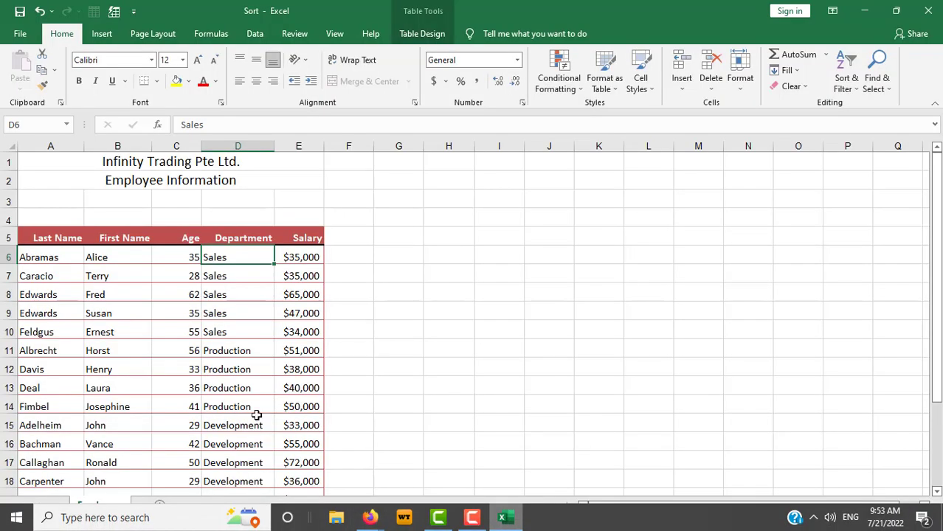
Select the employee range A6:E23.
click(39, 257)
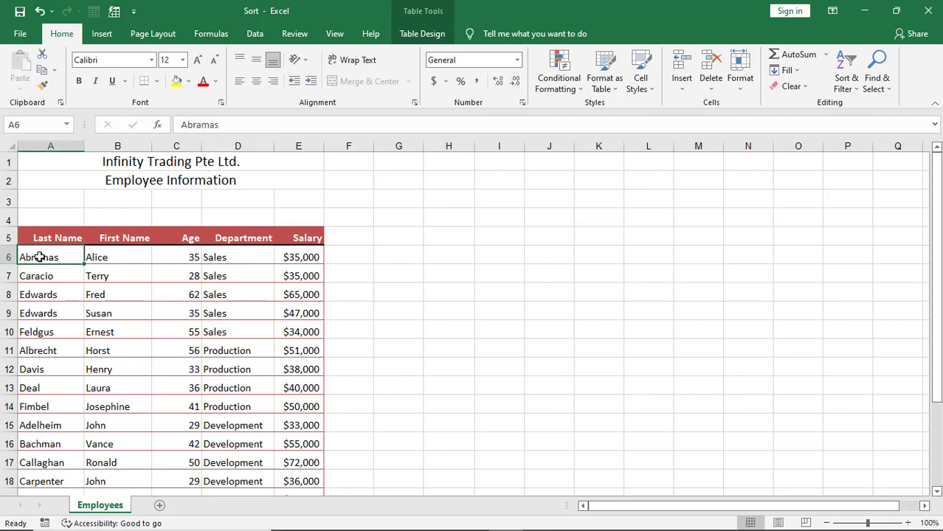
click(245, 258)
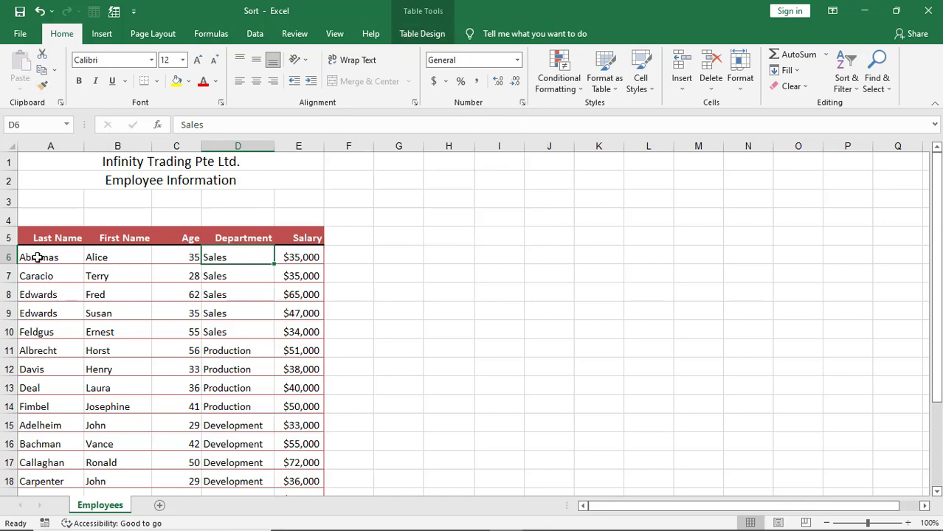
mouse_move(38, 258)
mouse_down()
mouse_move(277, 471)
mouse_move(276, 439)
mouse_up()
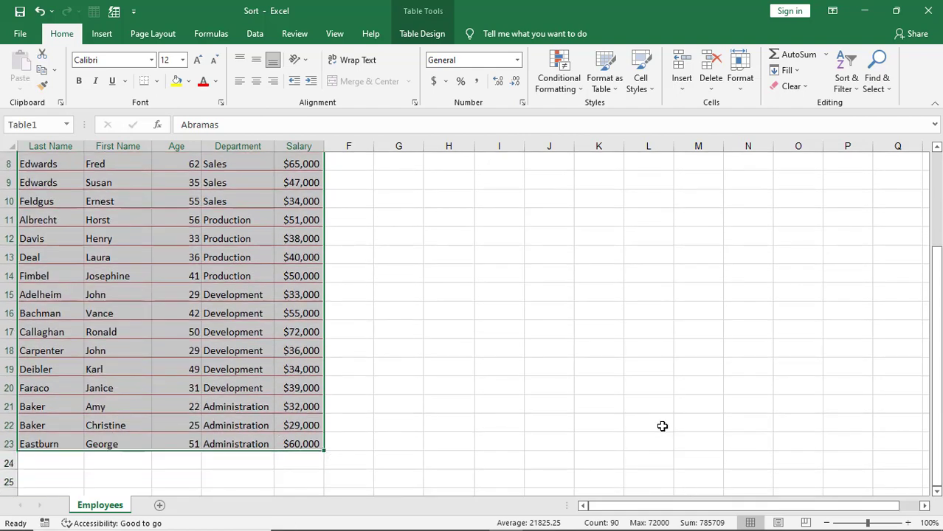
scroll(663, 426, up, 3)
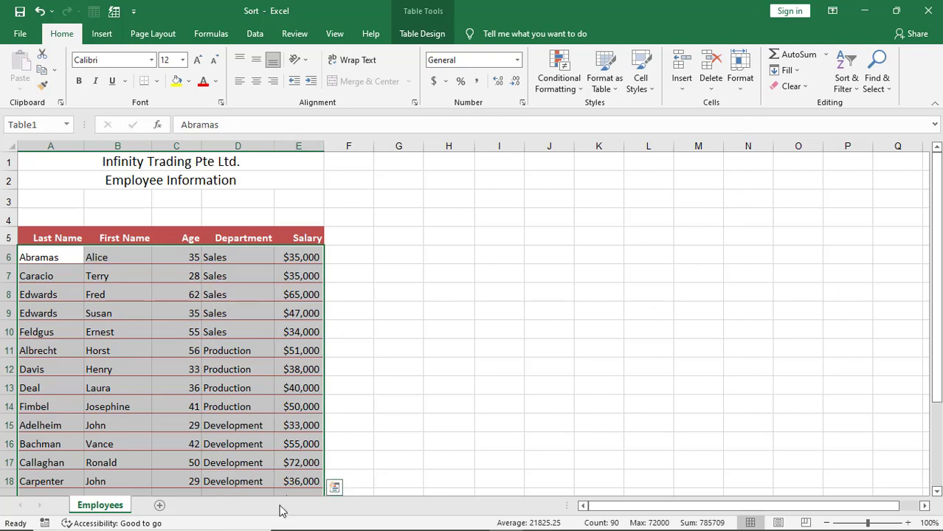
Read the lesson's Finding Data steps in Firefox, then return to the Sort workbook.
mouse_move(284, 527)
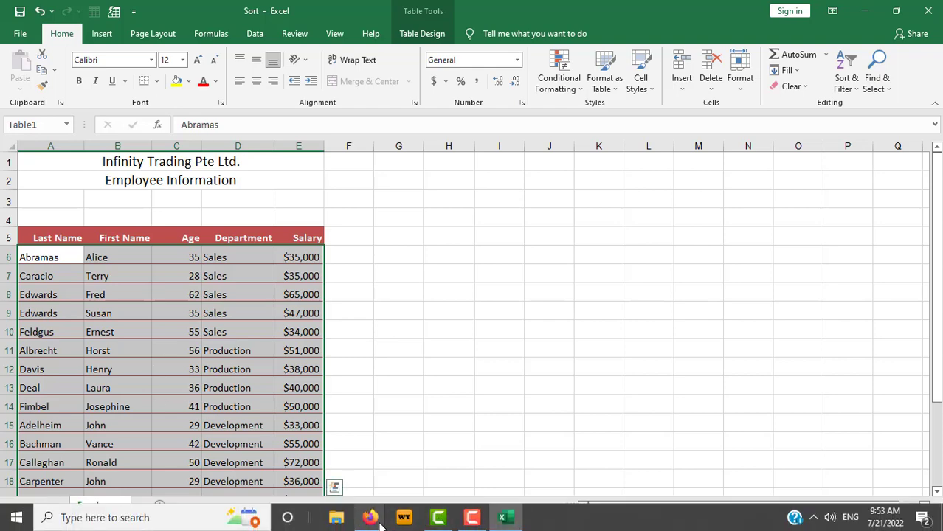
click(347, 467)
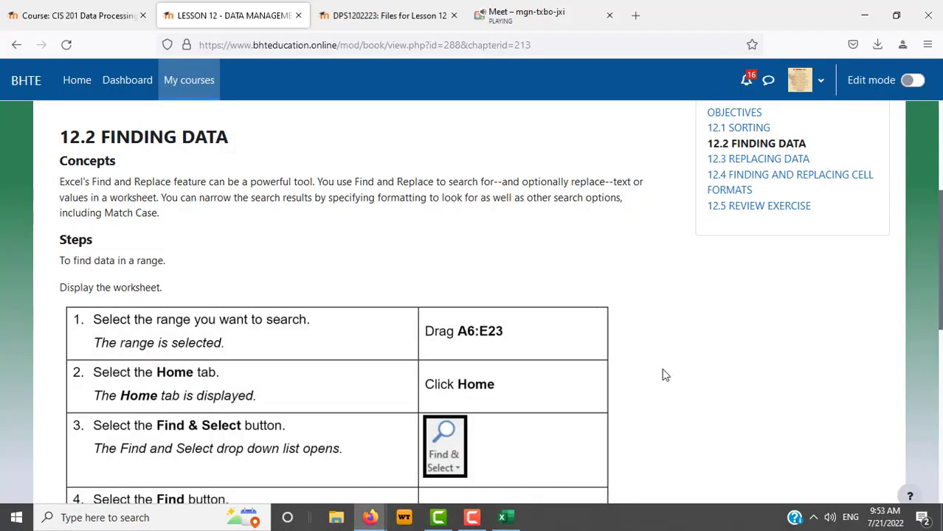
scroll(699, 366, down, 1)
scroll(698, 365, down, 3)
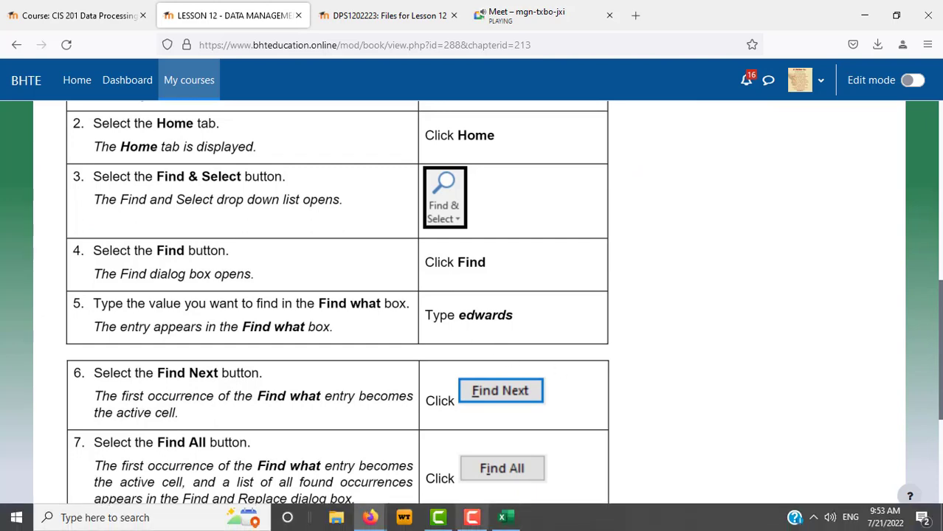
click(505, 518)
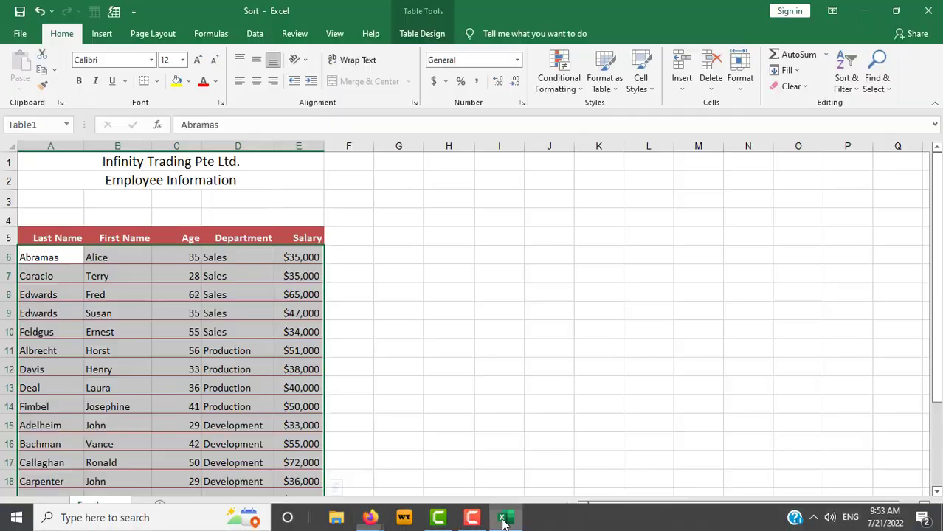
Open Find and Replace with 'edward' as the search term, then switch to the lesson page.
click(880, 80)
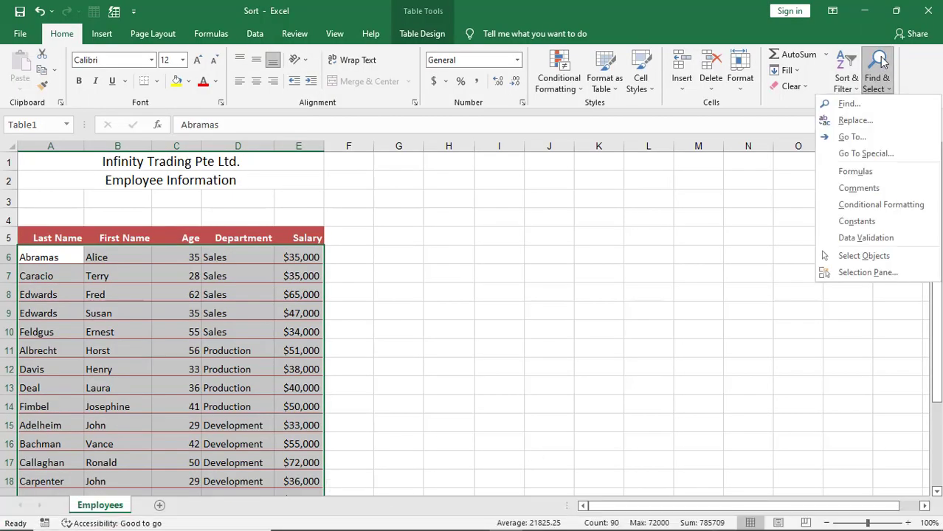
click(849, 105)
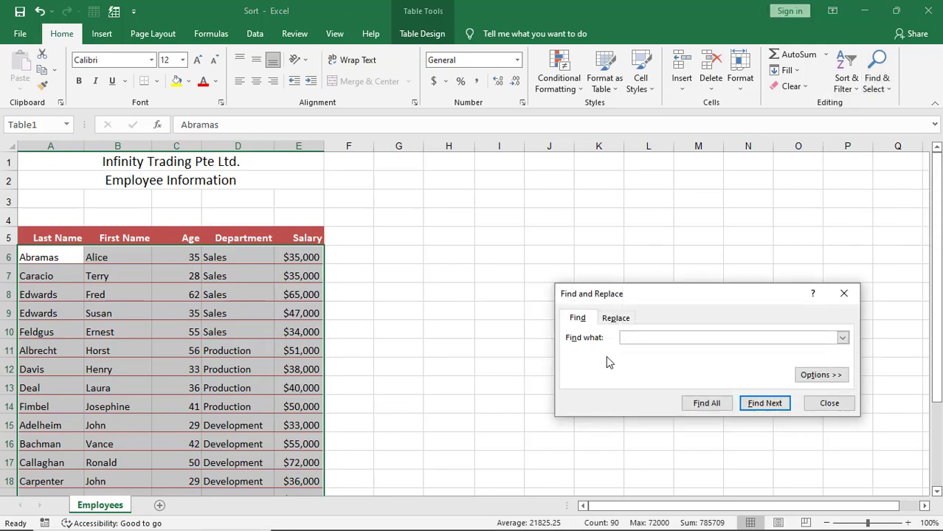
text(edwa)
text(rd)
key(alt+Tab)
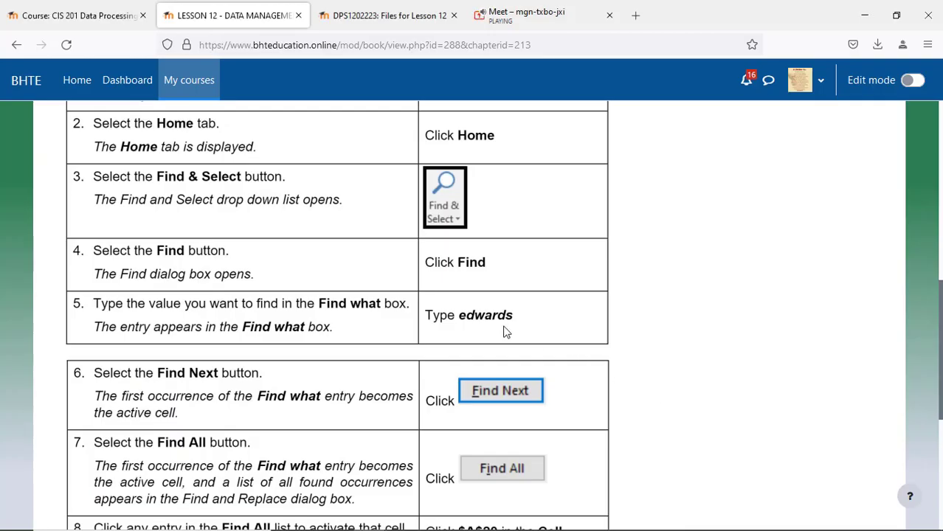
Complete the search term as 'edwards', find the first match in A8, and bring Excel forward.
scroll(631, 354, down, 3)
key(alt+Tab)
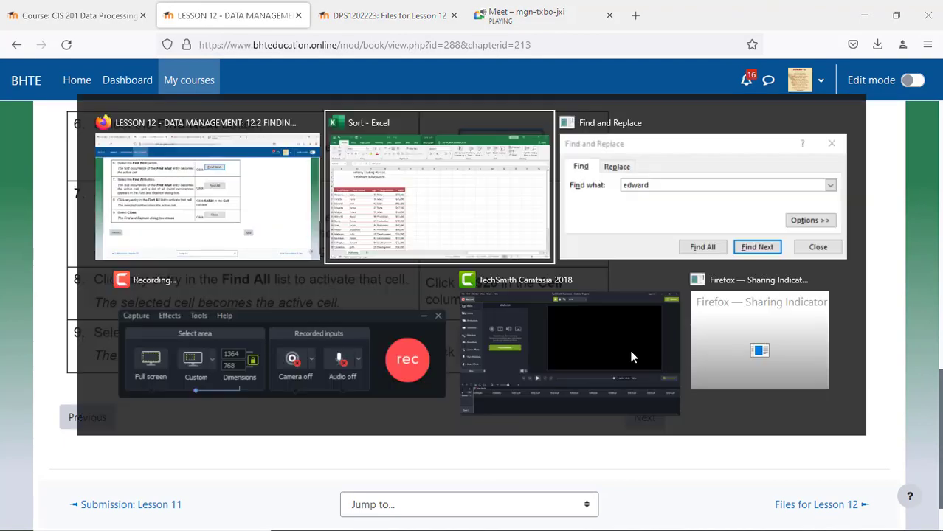
key(alt+Tab)
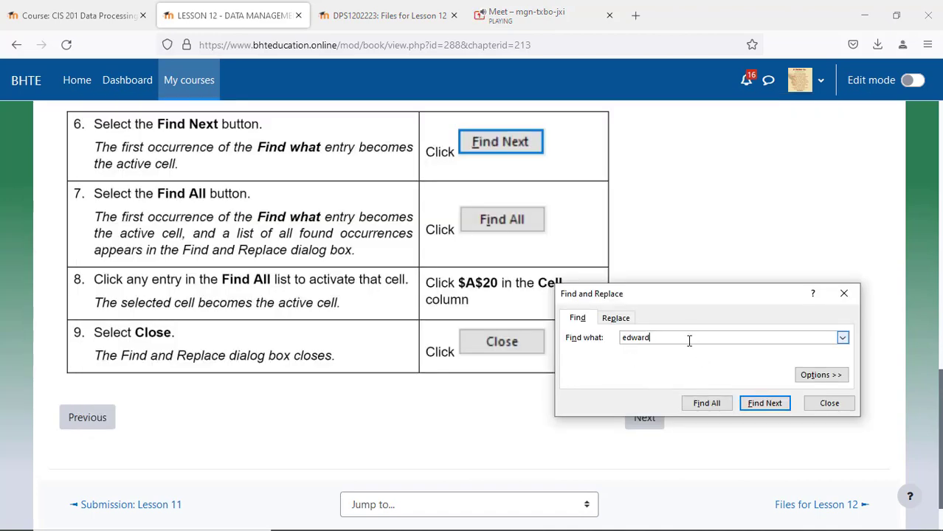
text(s)
click(765, 406)
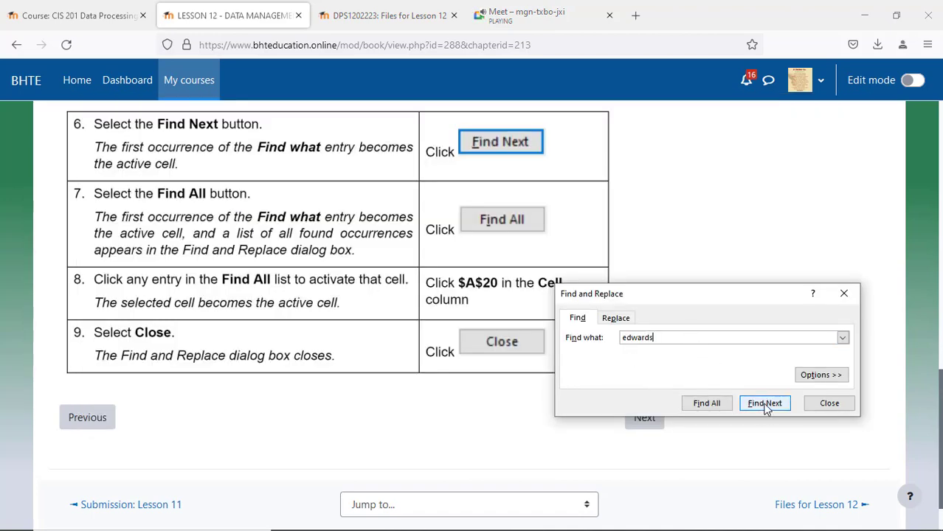
mouse_move(443, 525)
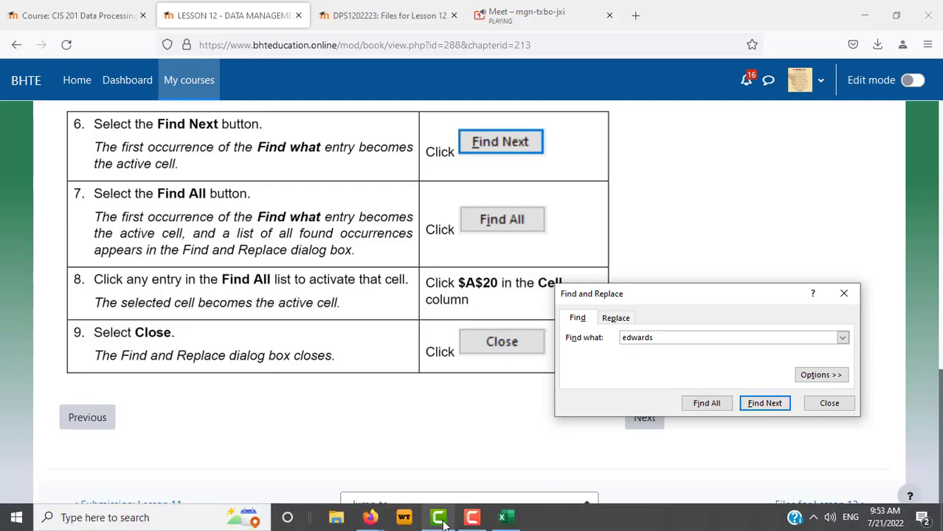
click(506, 520)
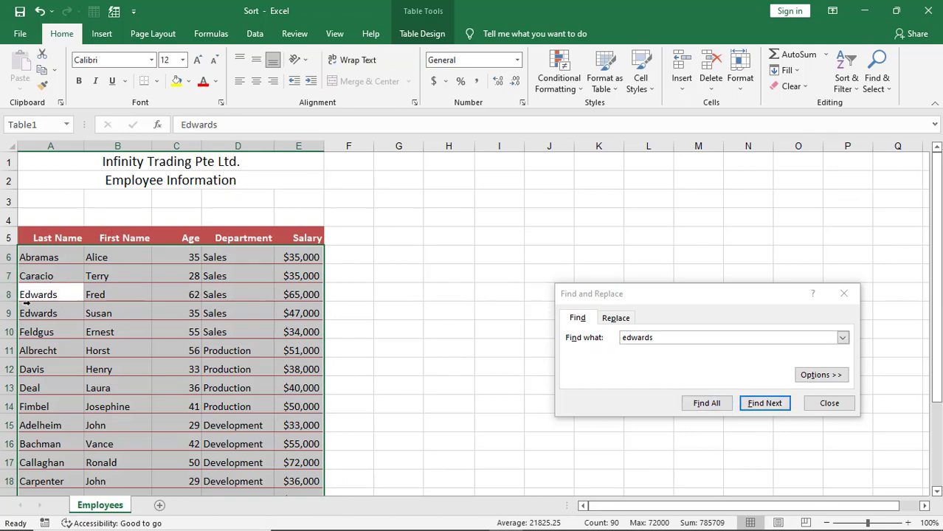
Cycle Find Next between the Edwards cells A9 and A8, then switch back to the lesson.
click(760, 404)
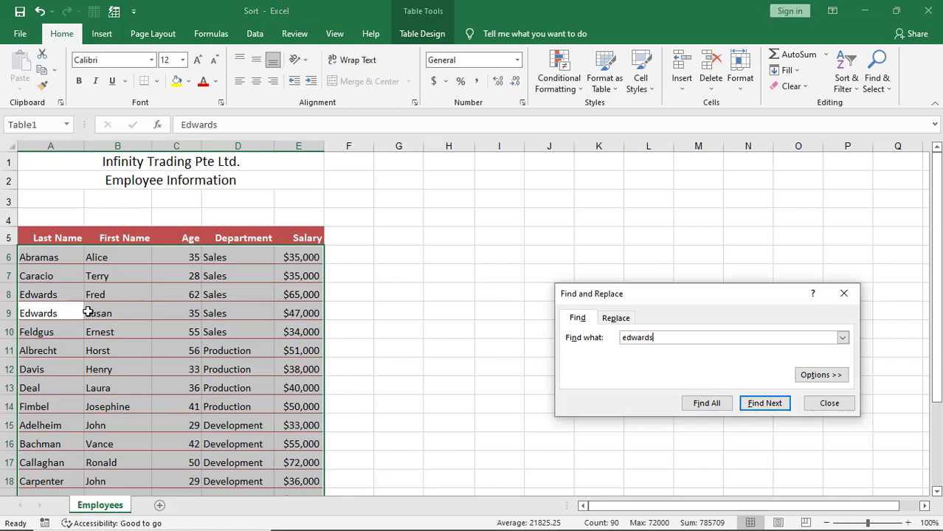
click(758, 410)
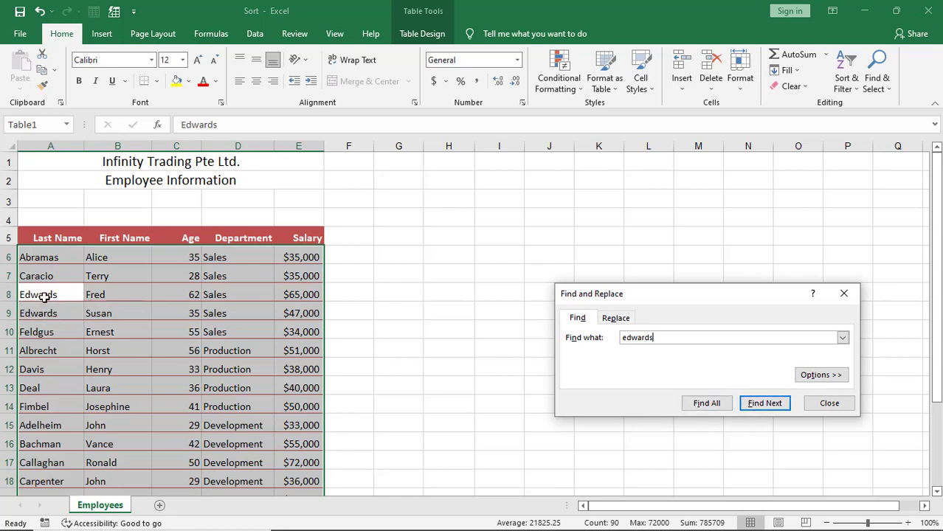
click(47, 297)
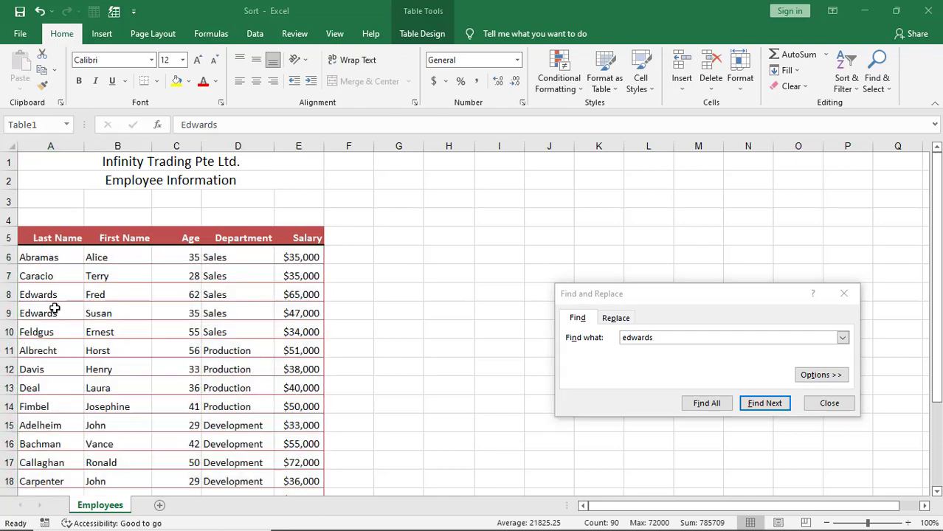
key(alt+Tab)
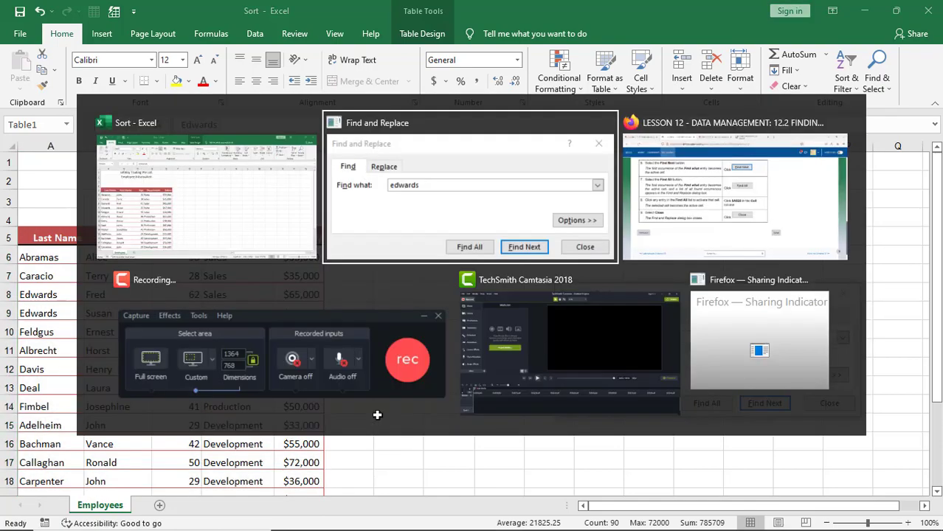
key(alt+Tab)
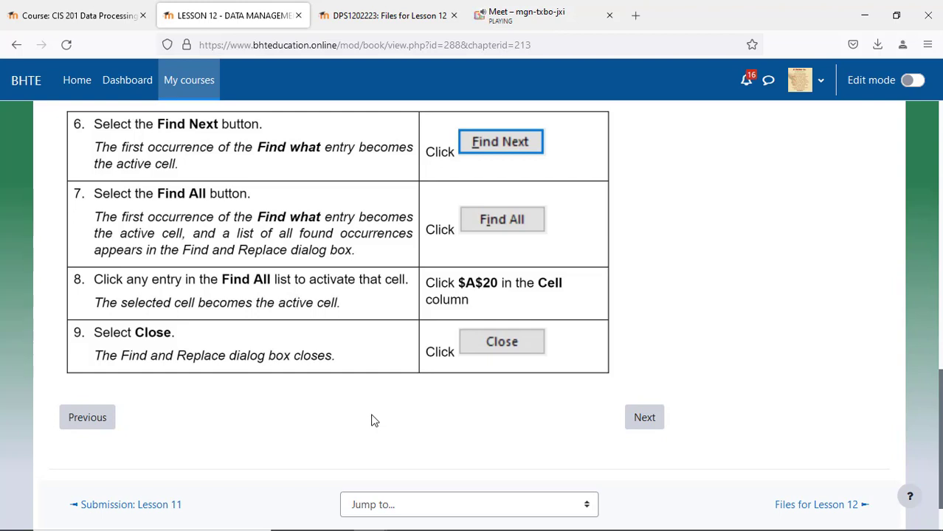
Use Find All to list both edwards matches, $A$9 and $A$8, and move the dialog up-left.
key(alt+Tab)
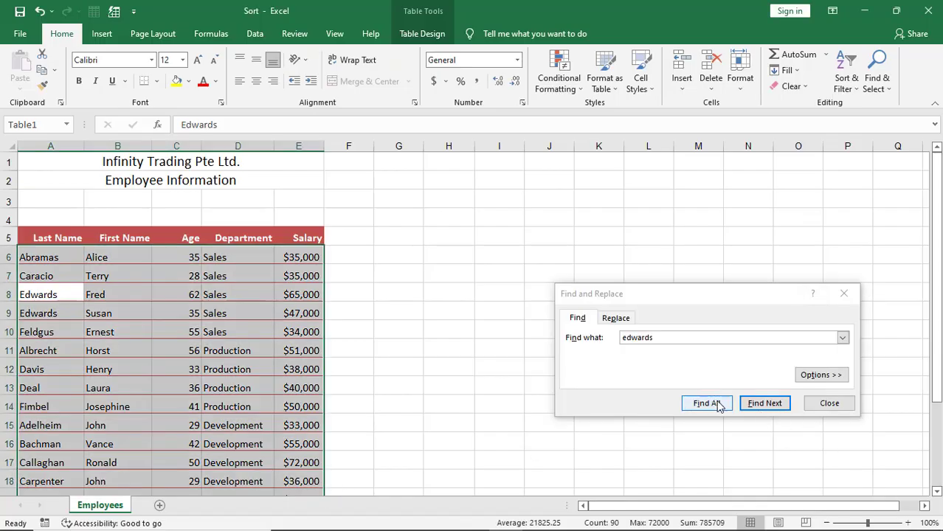
click(714, 404)
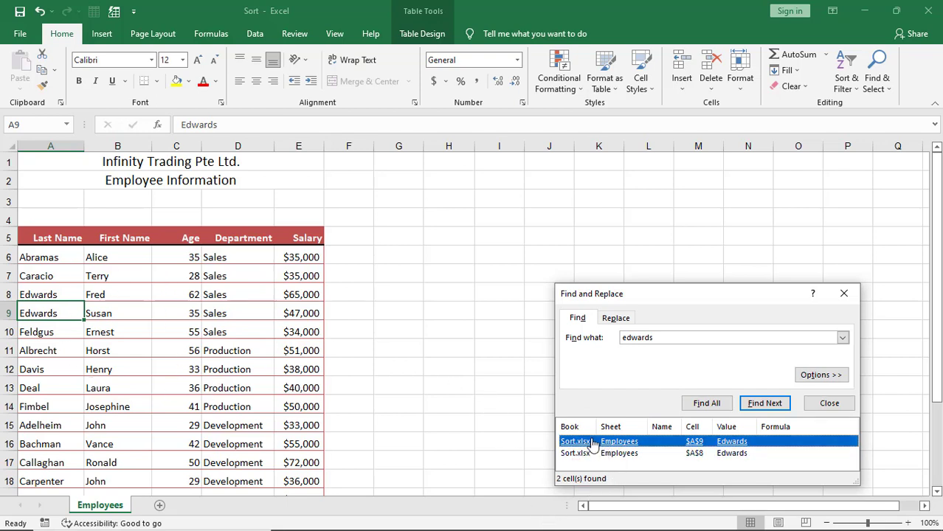
drag(678, 293, 619, 161)
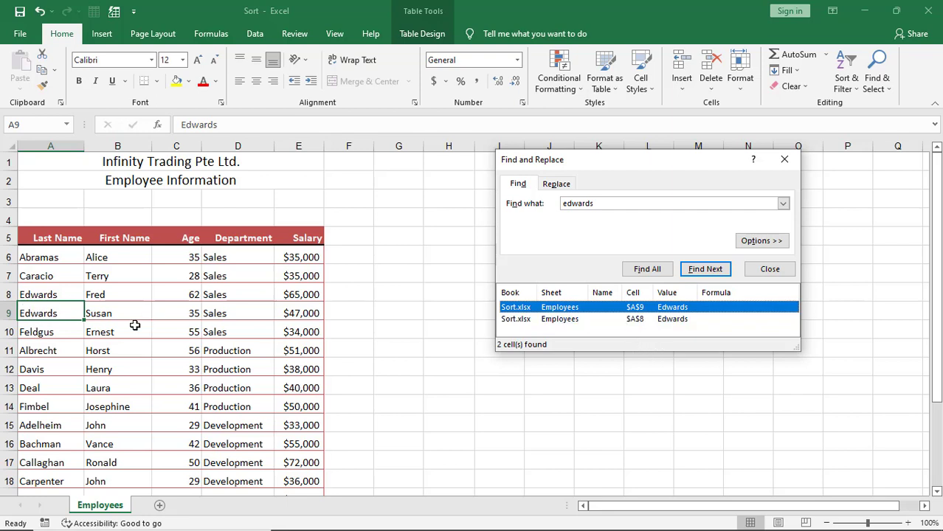
Jump back and forth between the Edwards matches in A8 and A9, then switch to the lesson's Find steps.
click(43, 295)
click(49, 313)
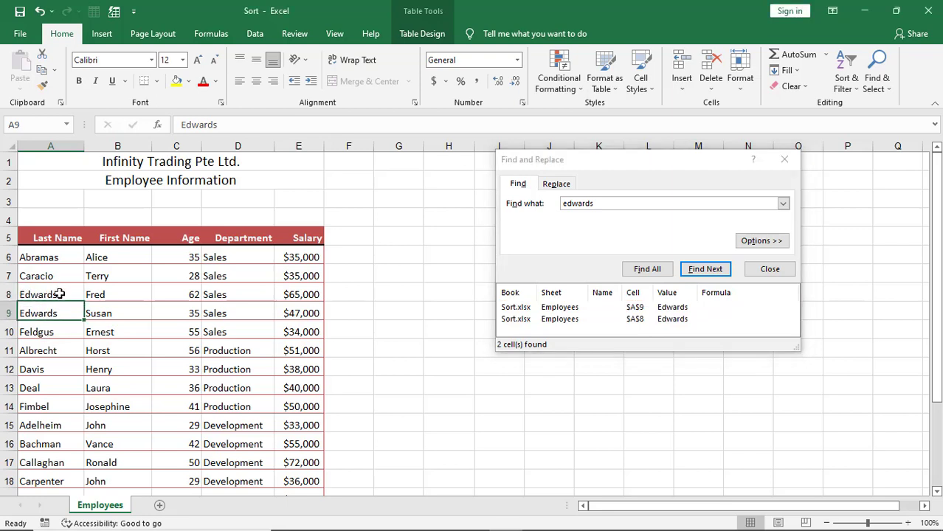
click(59, 294)
click(62, 313)
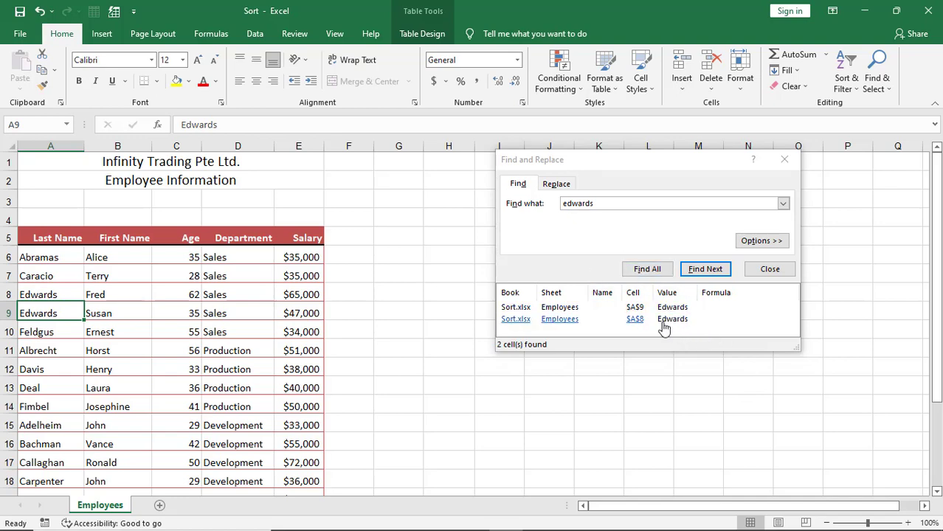
key(alt+Tab)
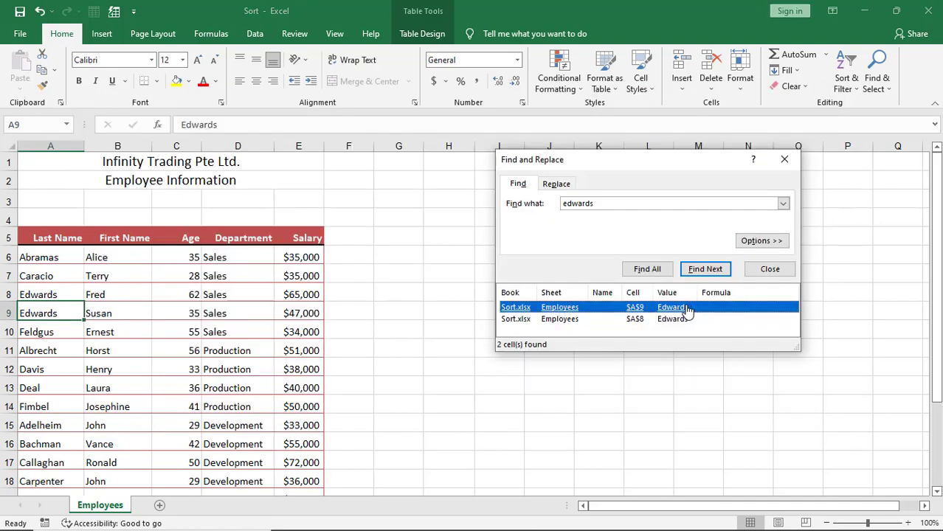
key(alt+Tab)
key(alt+Tab)
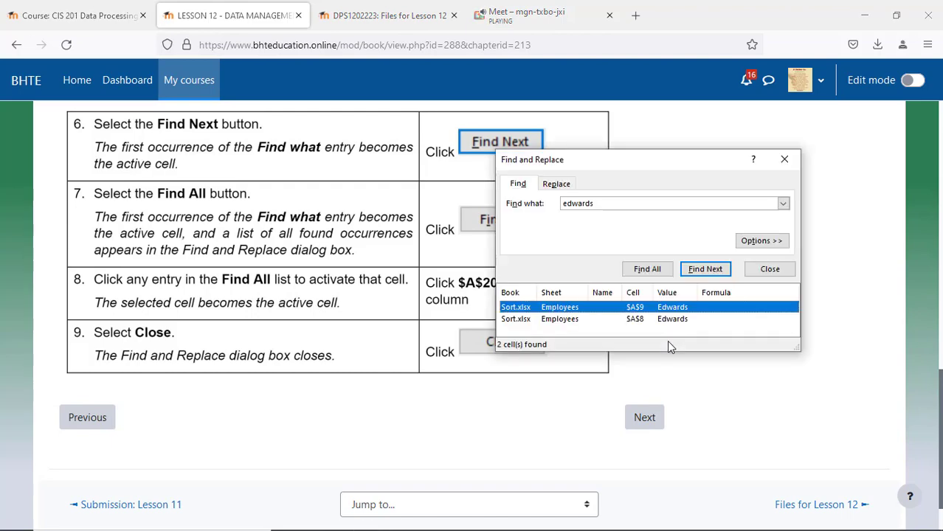
Scroll down to Faraco in A20, close Find and Replace, and return to the lesson page.
key(alt+Tab)
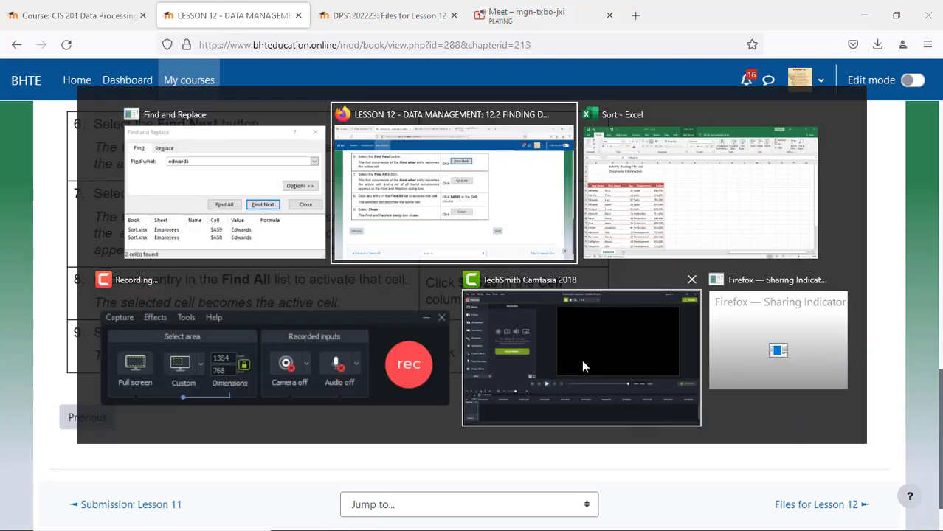
key(alt+Tab)
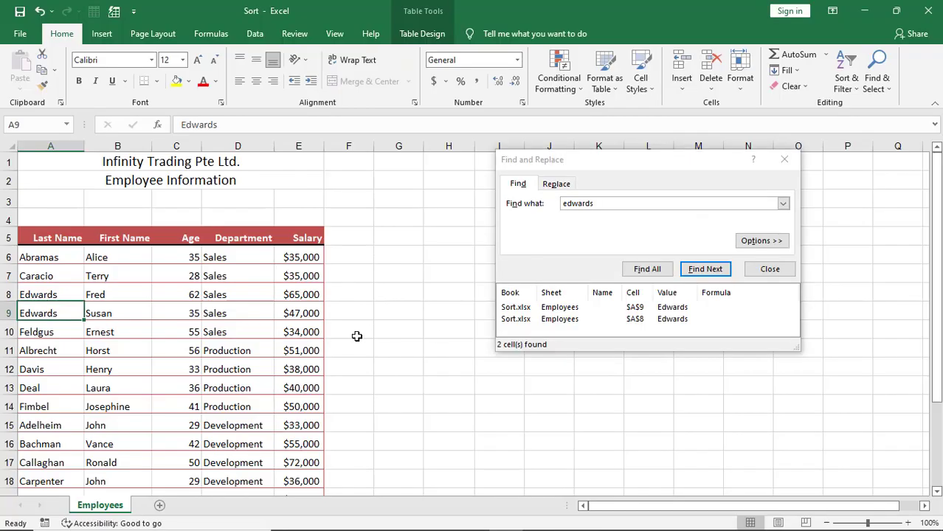
scroll(160, 404, down, 3)
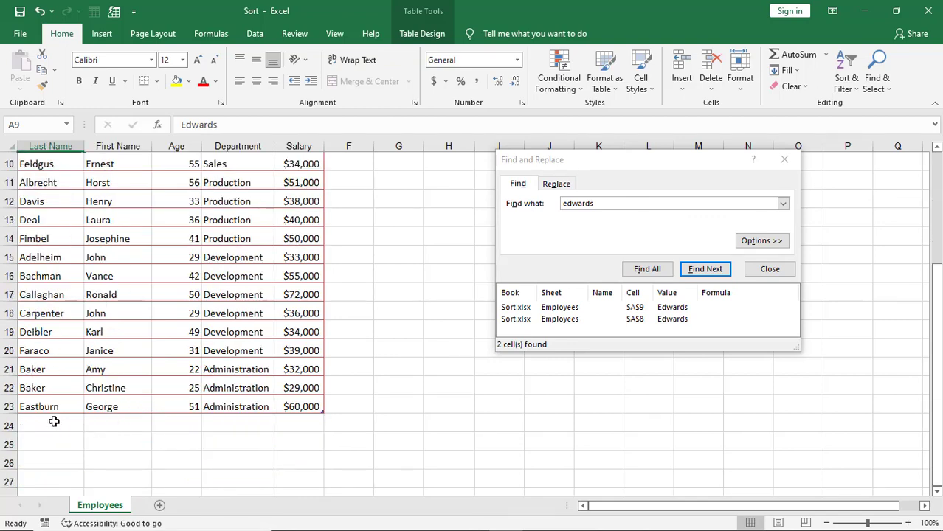
click(48, 354)
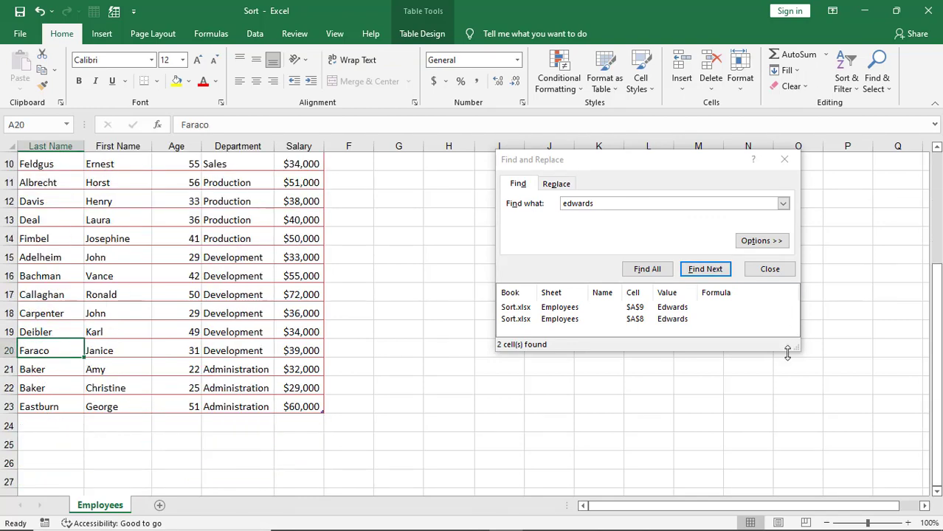
click(771, 270)
key(alt+Tab)
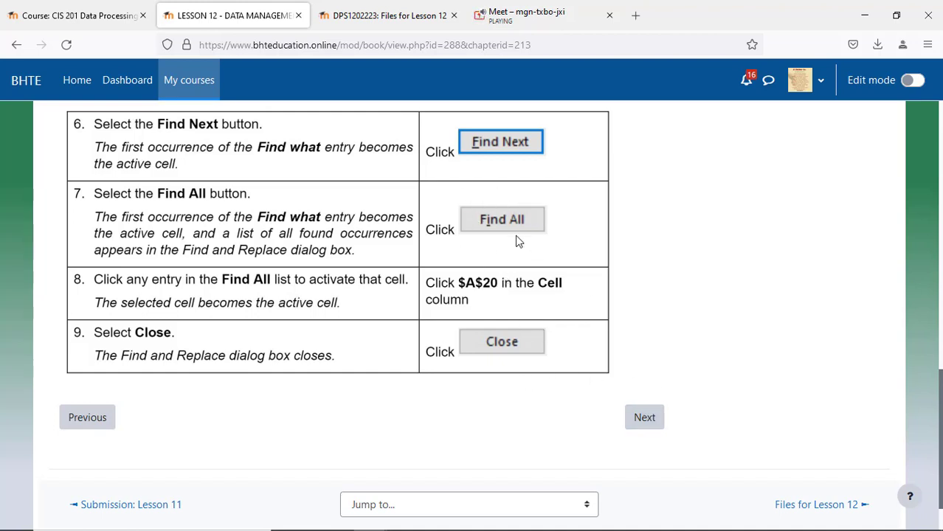
Advance to chapter 12.3 Replacing Data, read steps 1–10, and go back to the workbook.
click(644, 418)
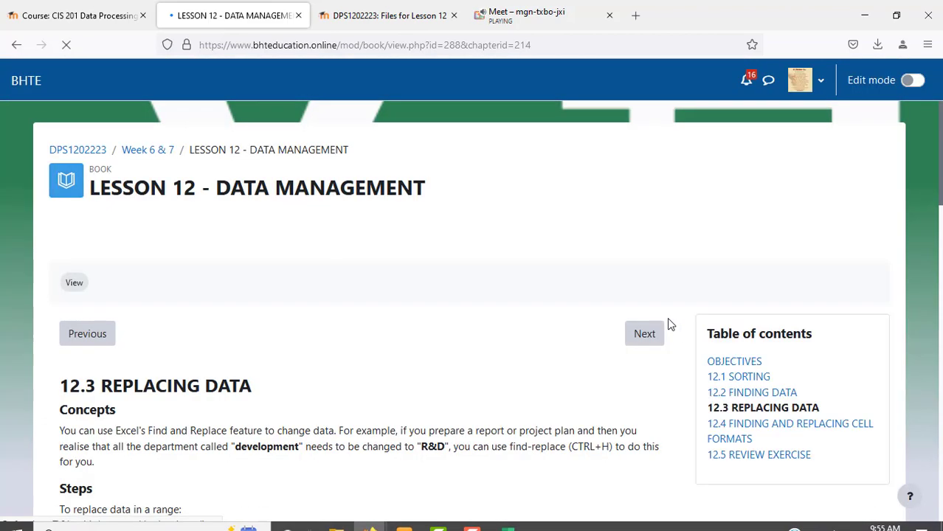
scroll(669, 324, down, 3)
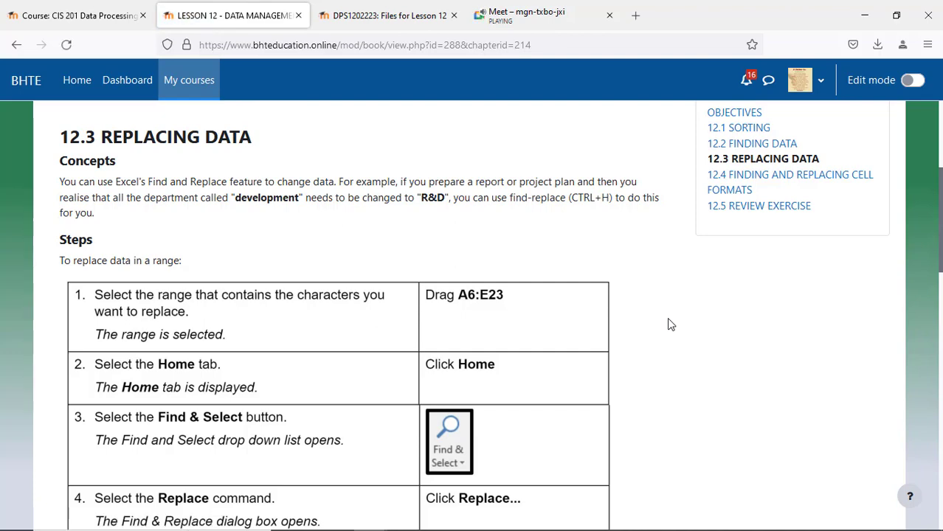
scroll(672, 328, down, 3)
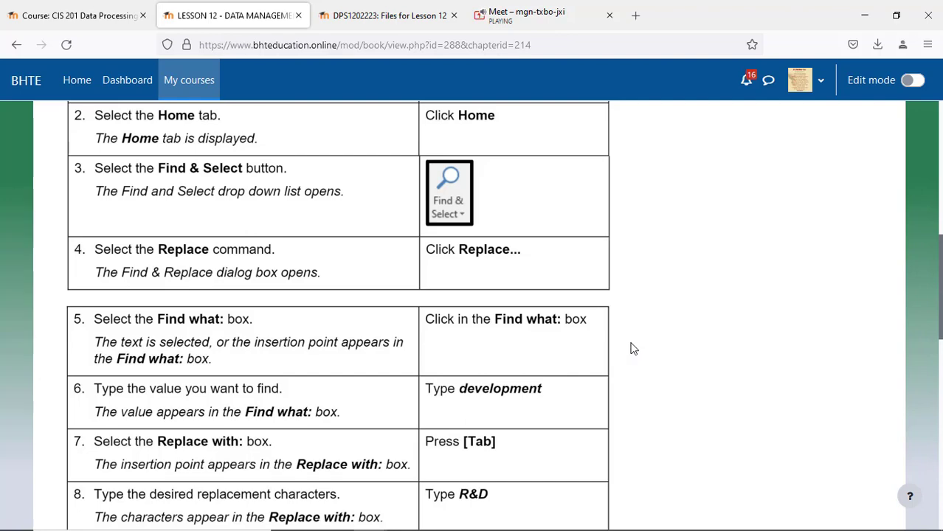
scroll(620, 336, down, 3)
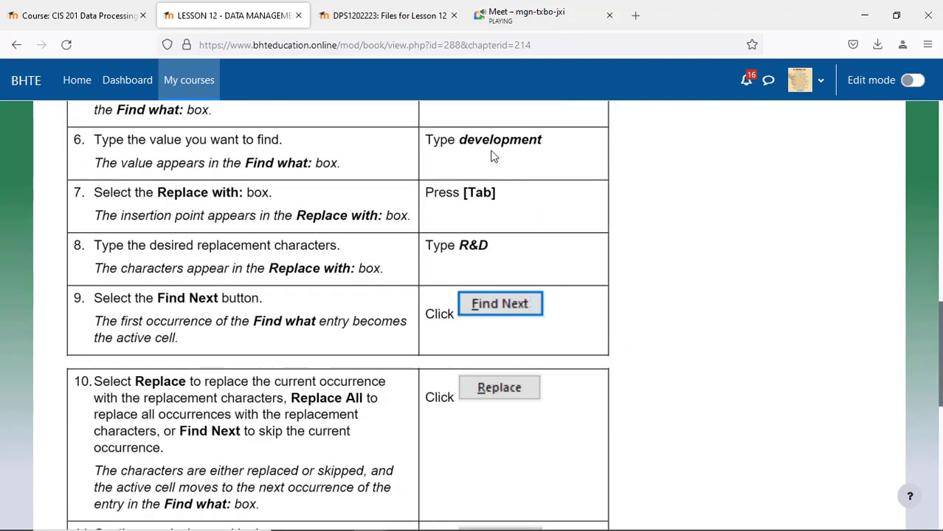
key(alt+Tab)
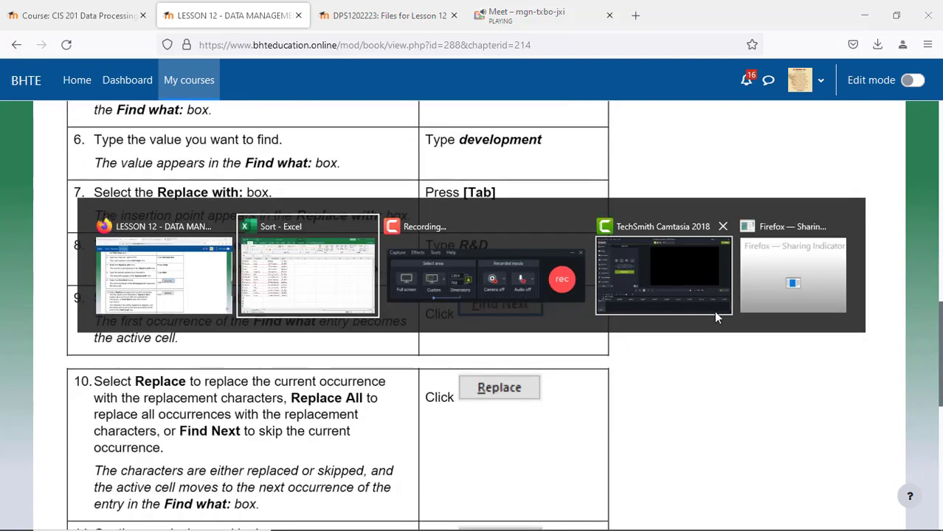
scroll(432, 345, up, 3)
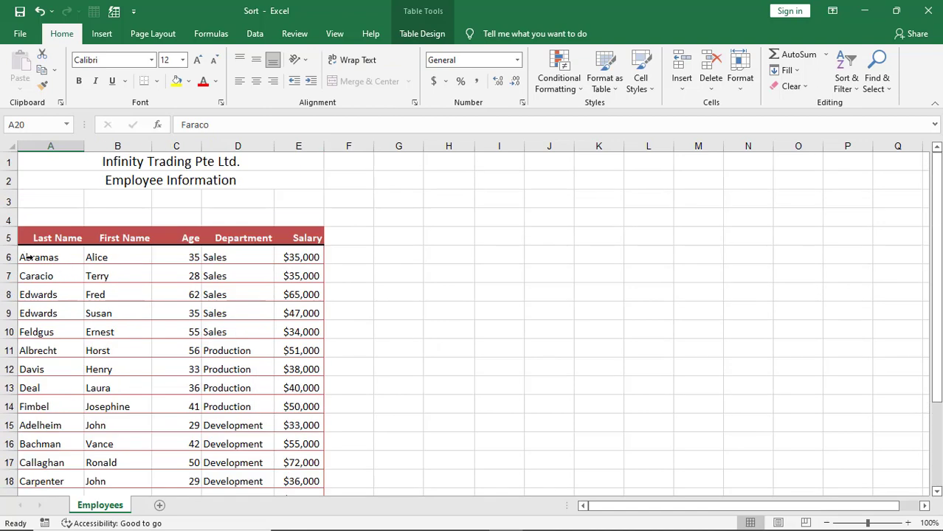
Select the table body A6:E23, open Replace, and enter development as the Find what term.
drag(27, 257, 302, 257)
scroll(546, 405, down, 3)
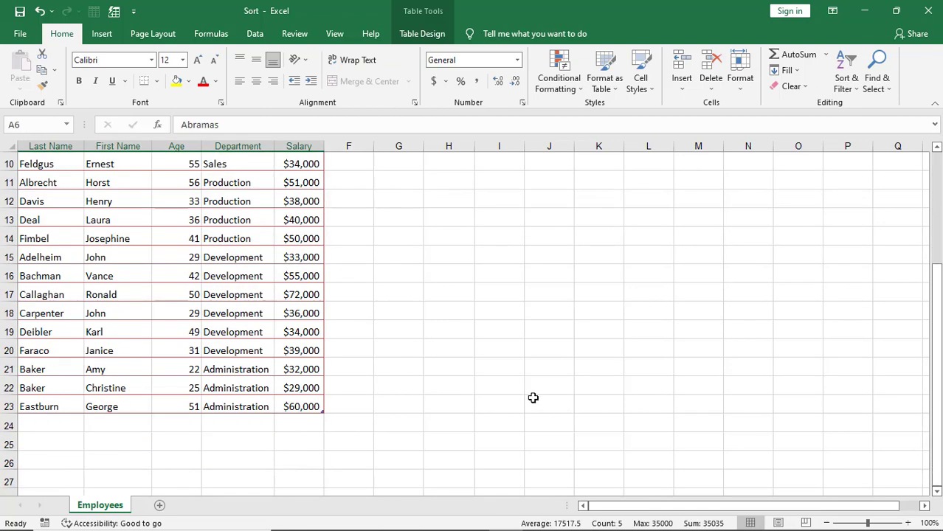
shift+click(312, 415)
click(885, 85)
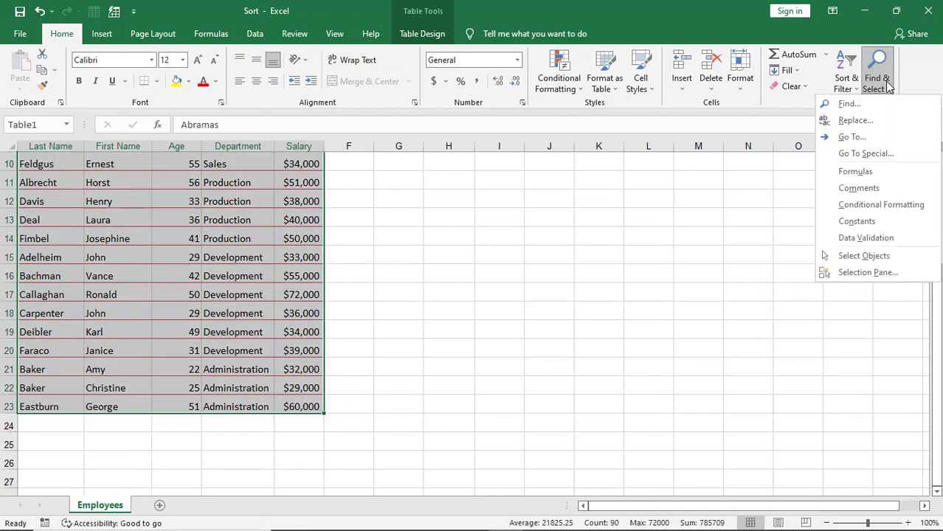
scroll(852, 124, up, 1)
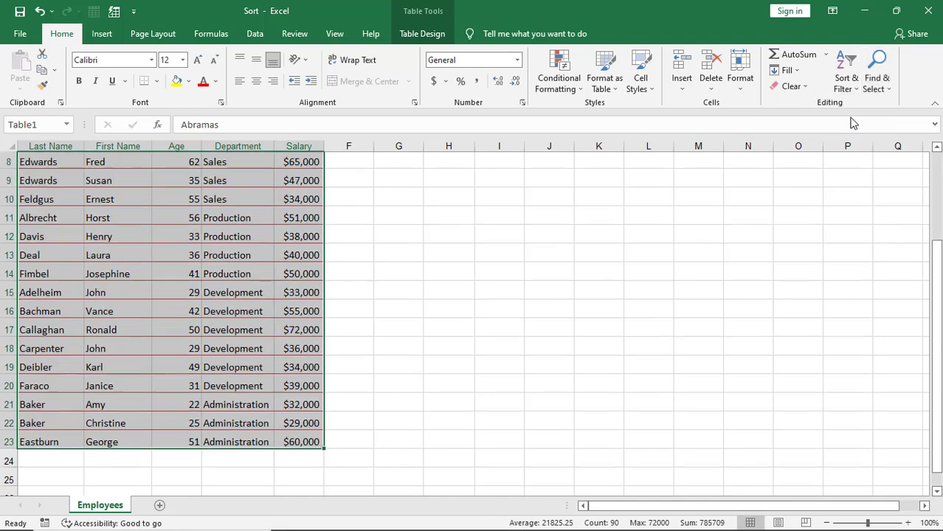
double_click(602, 255)
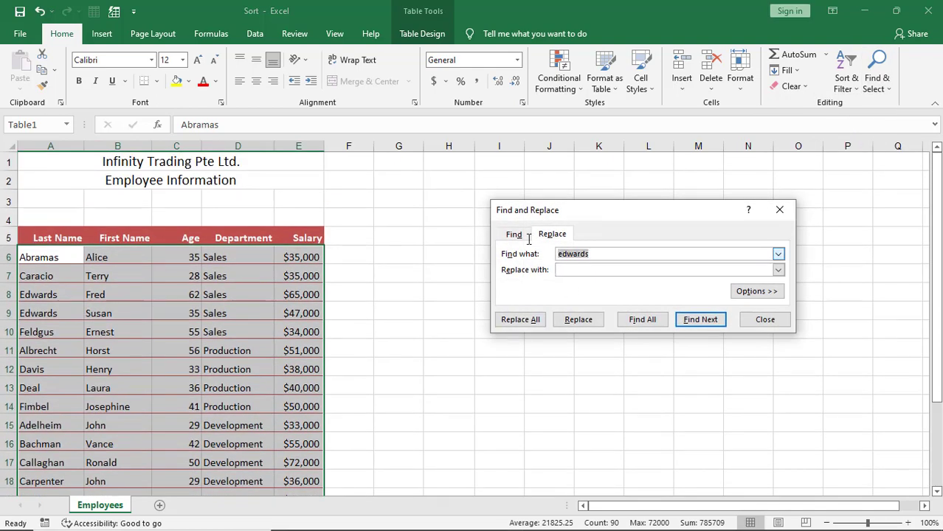
text(development)
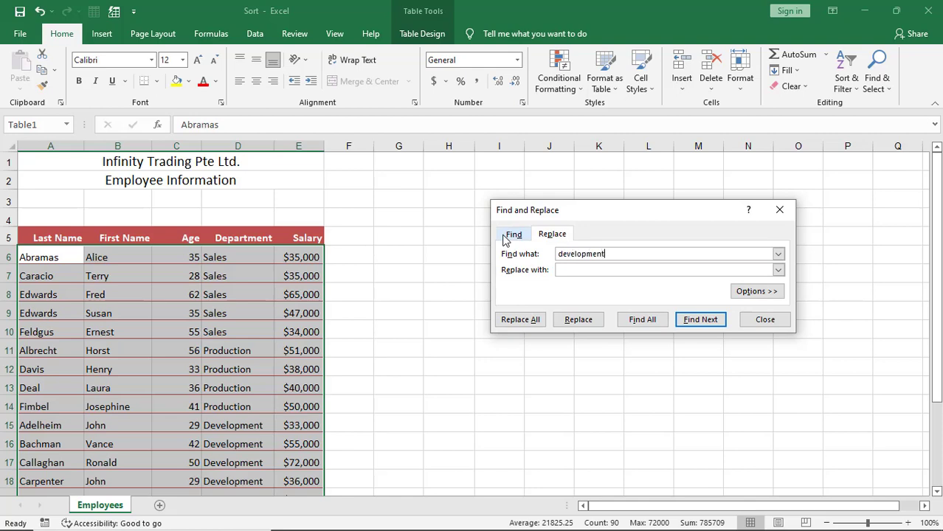
key(alt+Tab)
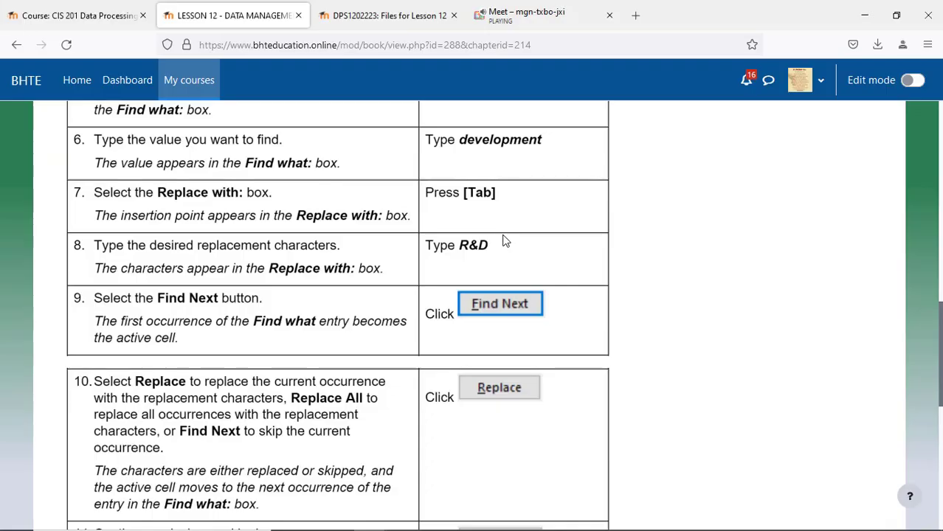
Enter R&D as the Replace with text for development, checking the lesson along the way.
key(alt+Tab)
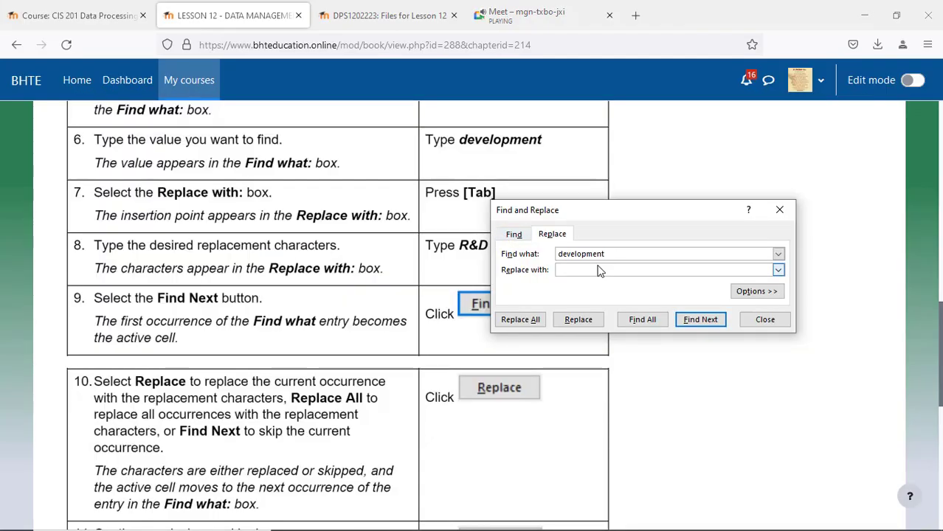
click(598, 270)
key(alt+Tab)
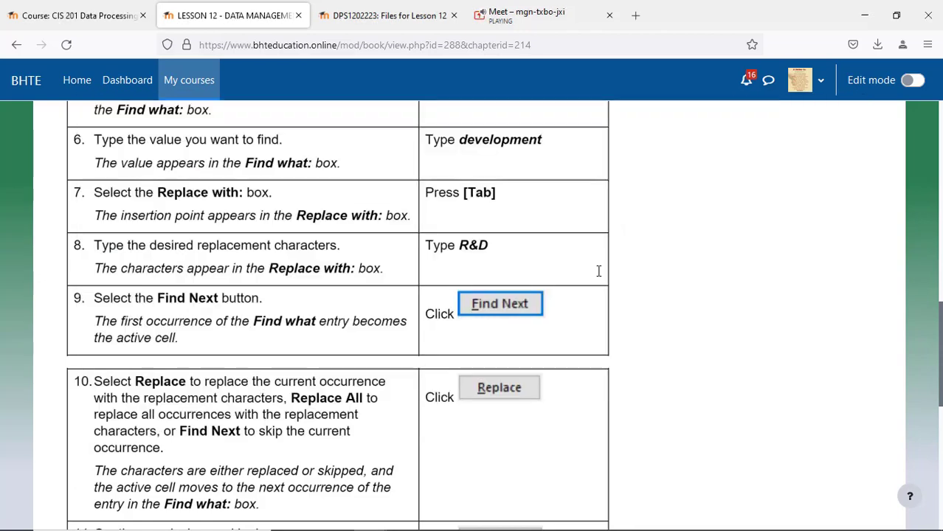
key(alt+Tab)
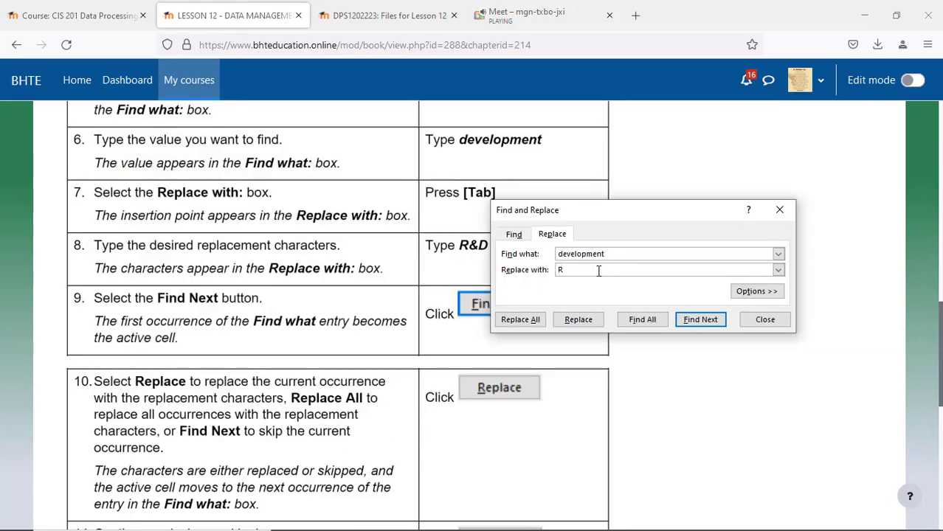
text(&D)
click(888, 181)
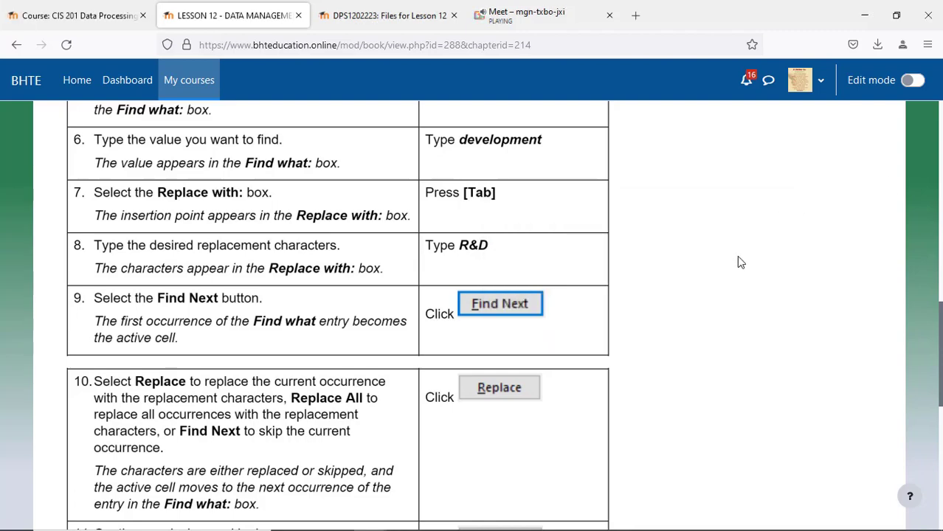
scroll(611, 287, down, 5)
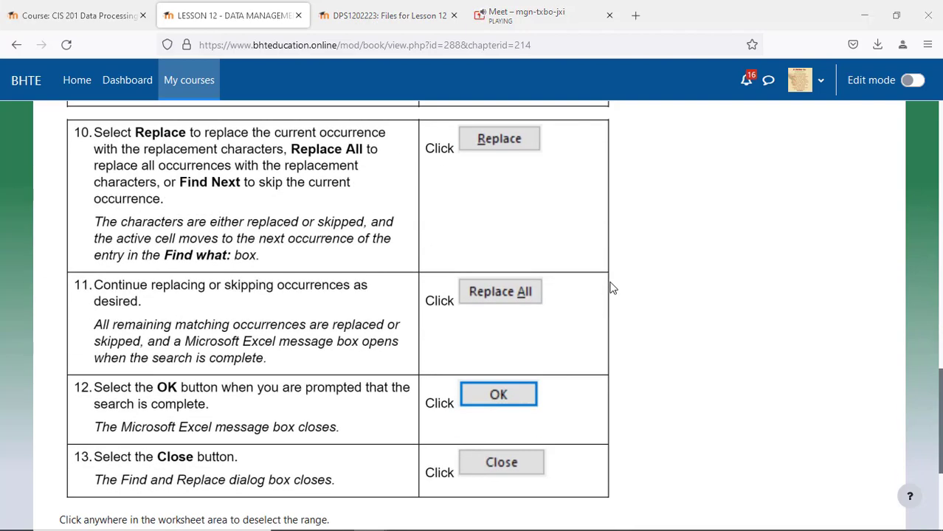
key(alt+Tab)
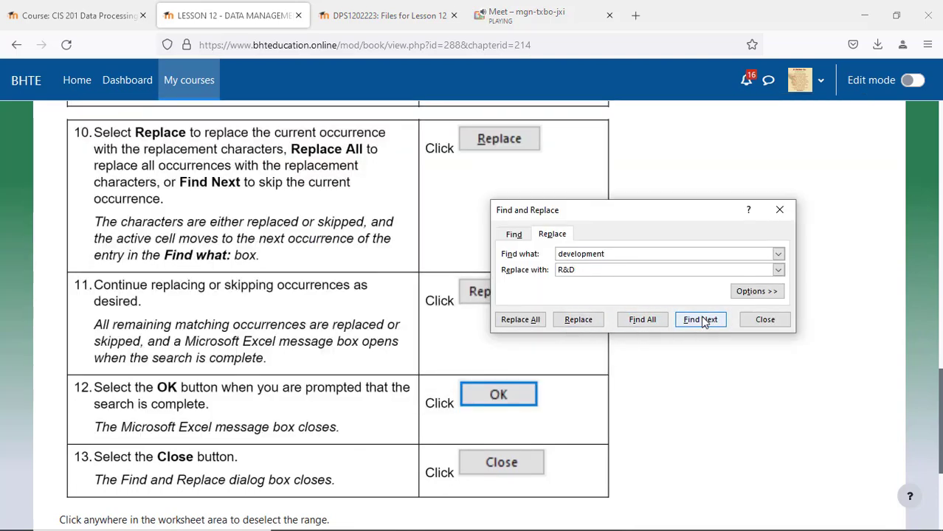
key(alt+Tab)
key(alt+Tab)
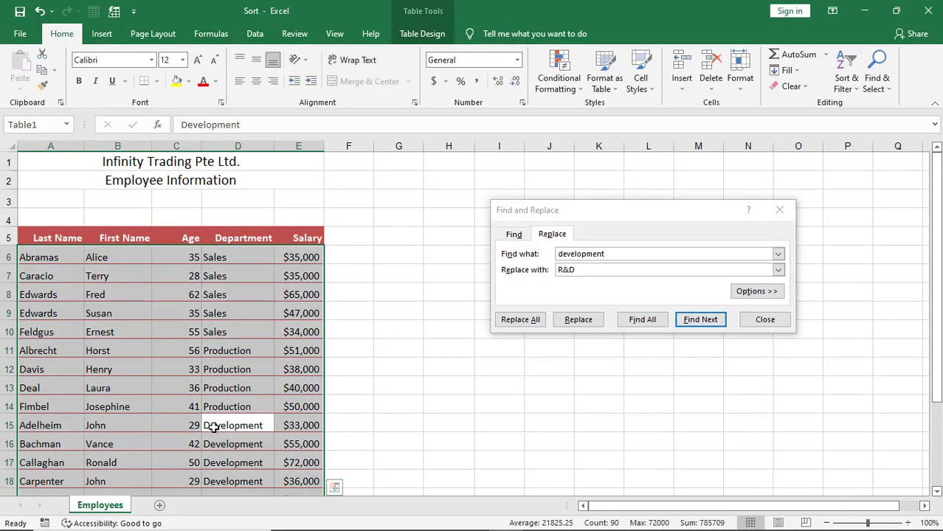
Step through the Development matches in the Department column with Find Next.
click(701, 323)
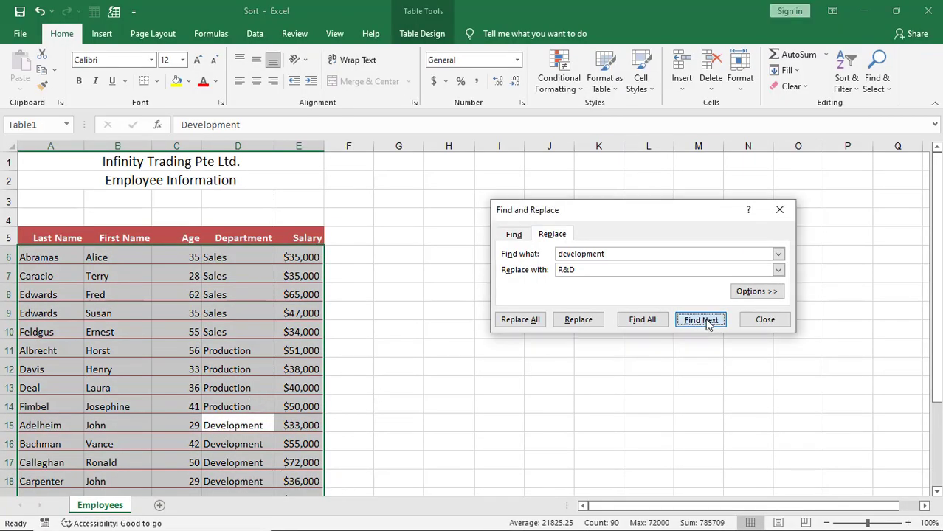
click(707, 325)
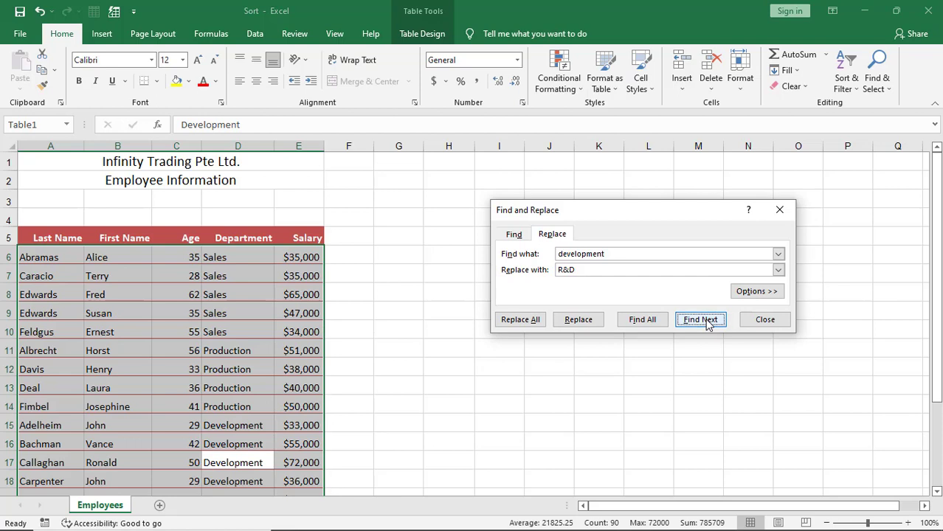
click(706, 325)
scroll(395, 354, down, 2)
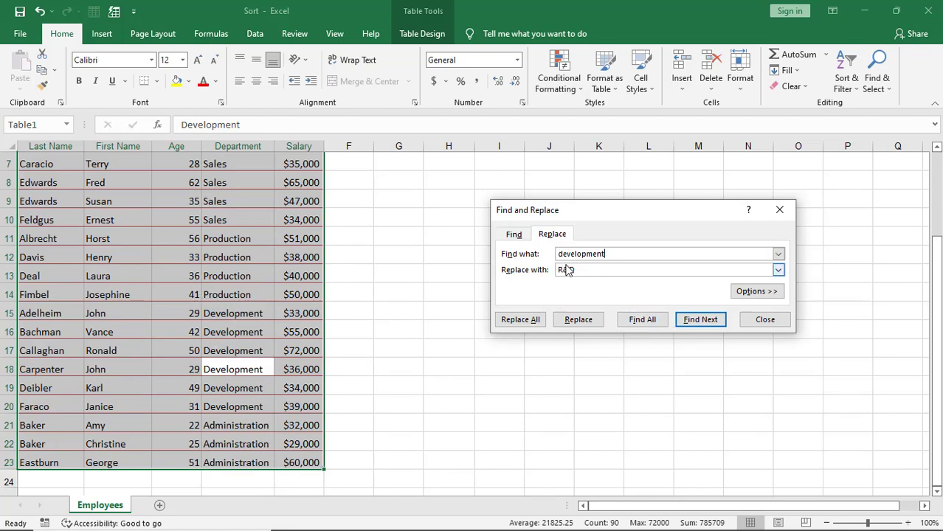
Replace all six Development entries with R&D, confirm, and close the dialog.
click(509, 327)
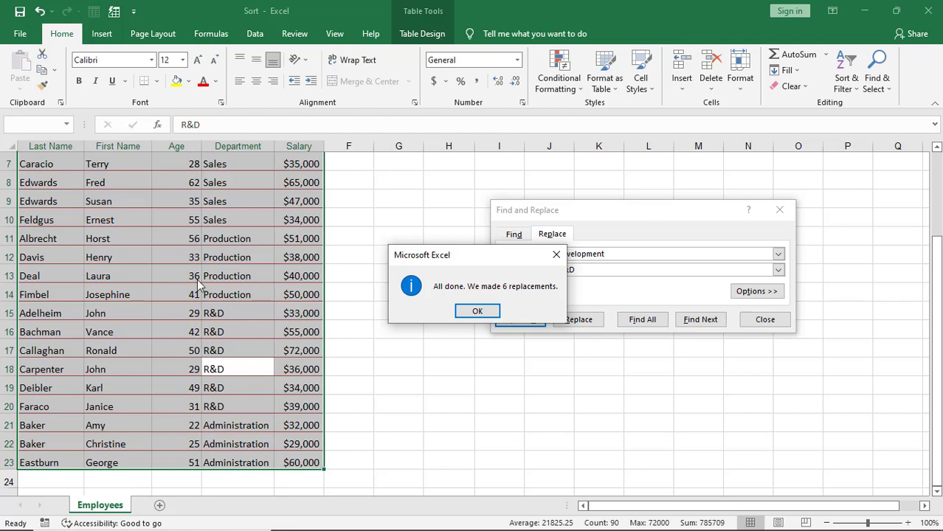
click(475, 312)
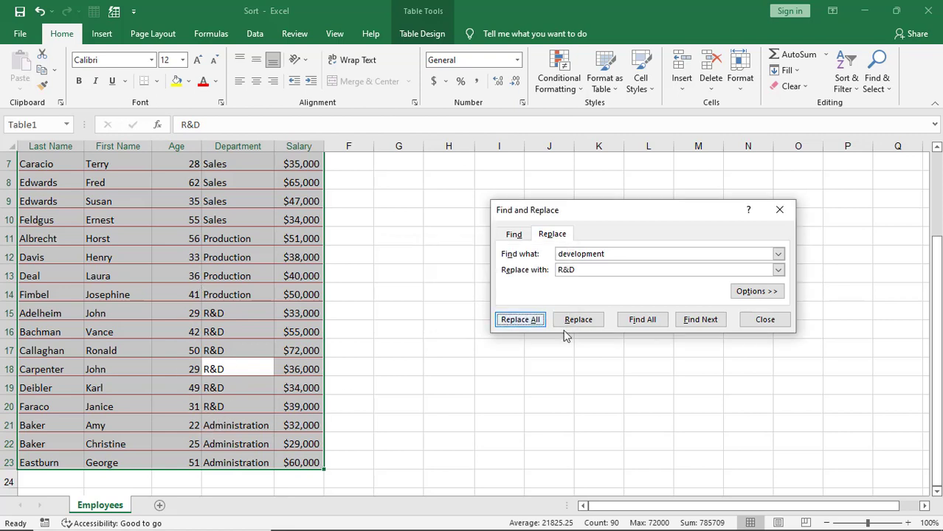
click(768, 321)
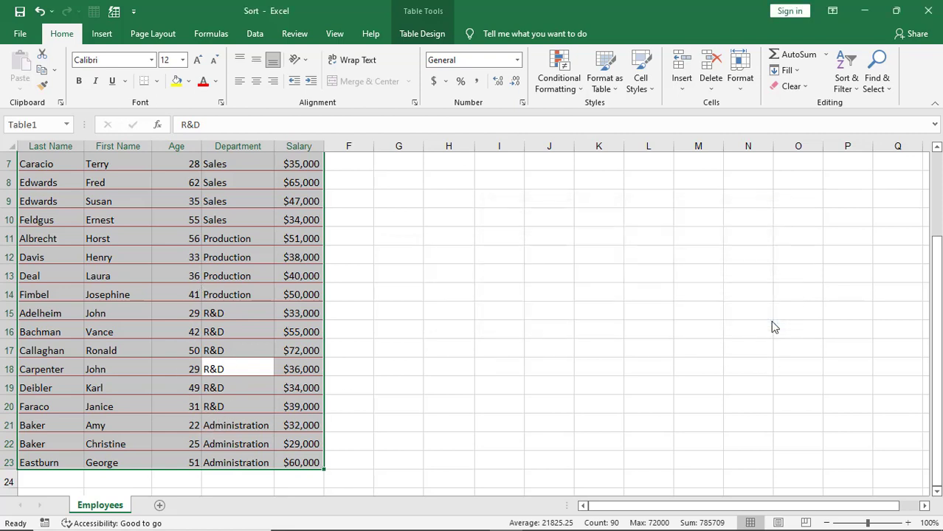
key(alt+Tab)
Open chapter 12.4 Finding and Replacing Cell Formats and scroll through its steps.
scroll(666, 369, down, 3)
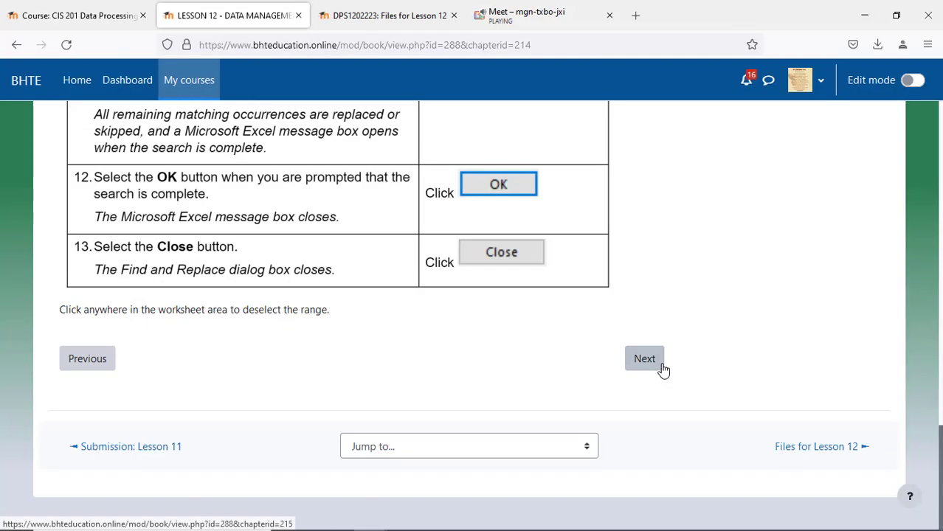
click(649, 360)
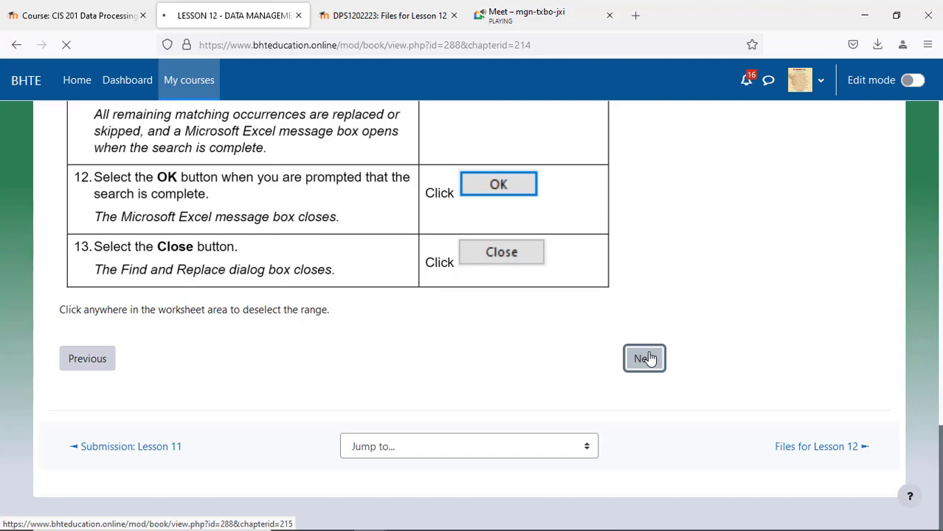
scroll(597, 349, down, 3)
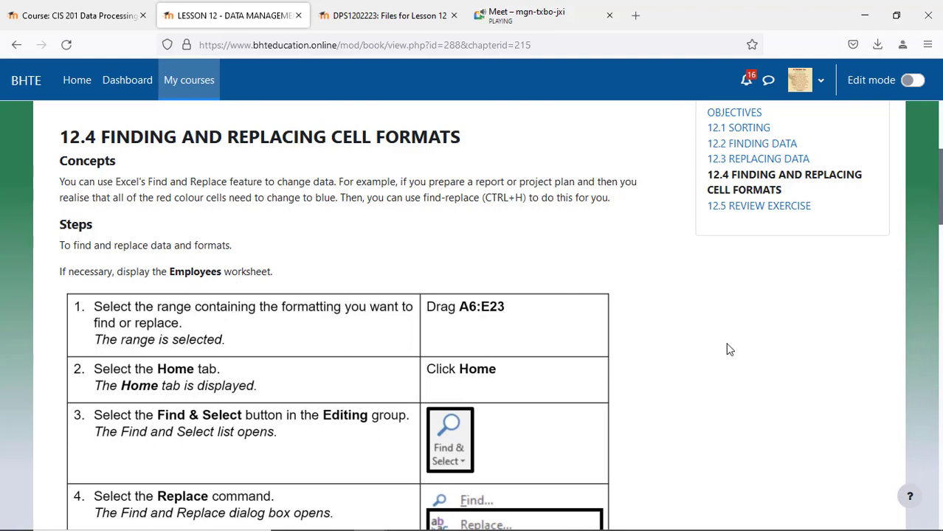
scroll(729, 349, down, 5)
scroll(730, 352, up, 3)
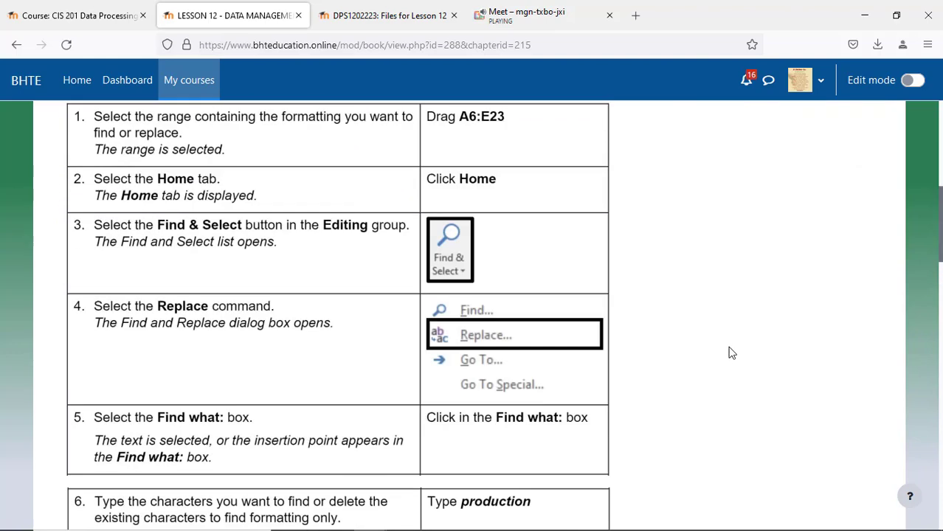
scroll(731, 354, down, 2)
scroll(730, 354, down, 3)
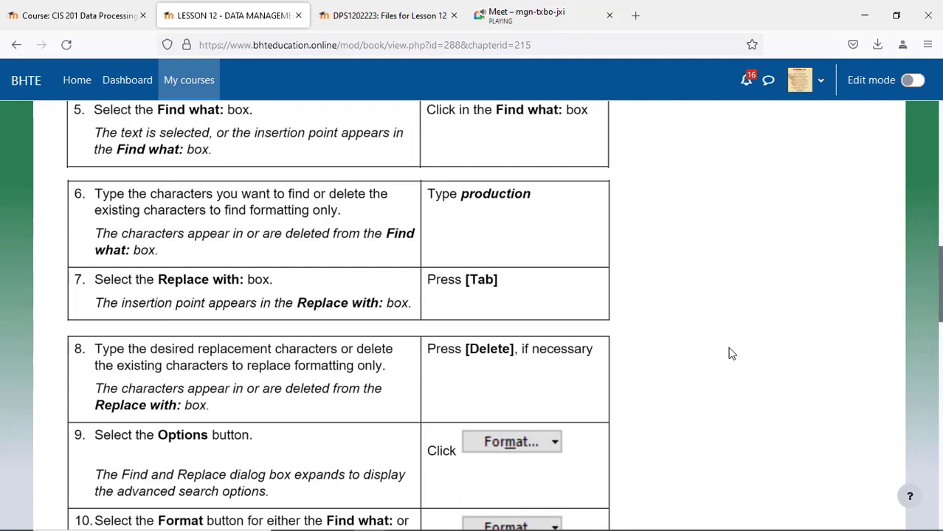
scroll(730, 353, down, 2)
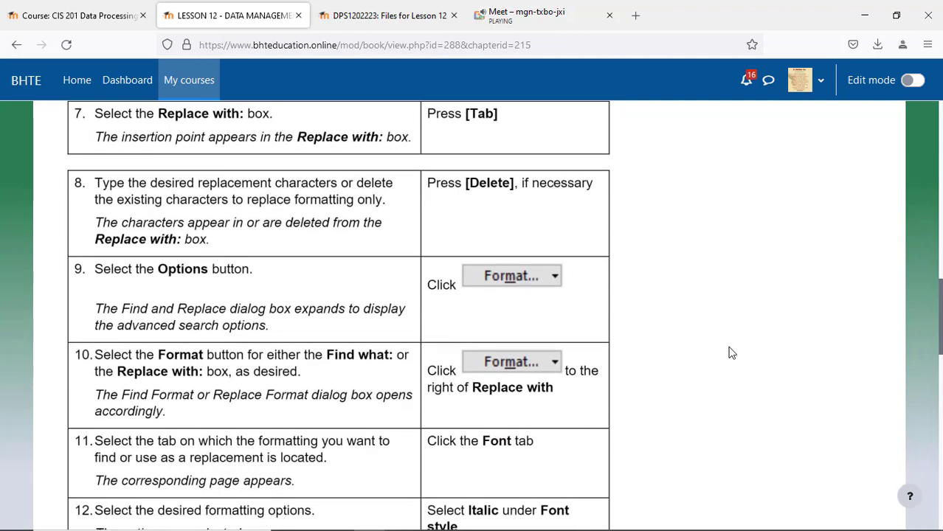
scroll(730, 354, down, 2)
scroll(730, 353, down, 2)
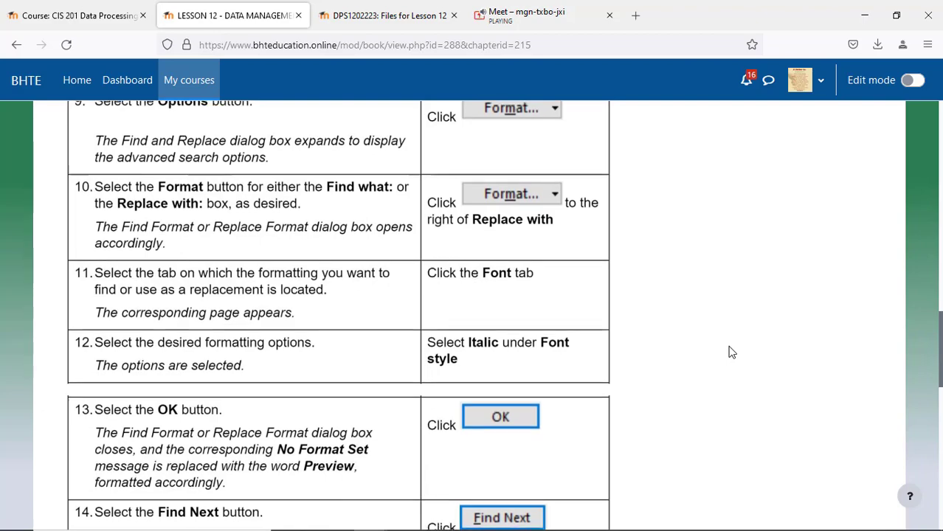
scroll(731, 353, down, 5)
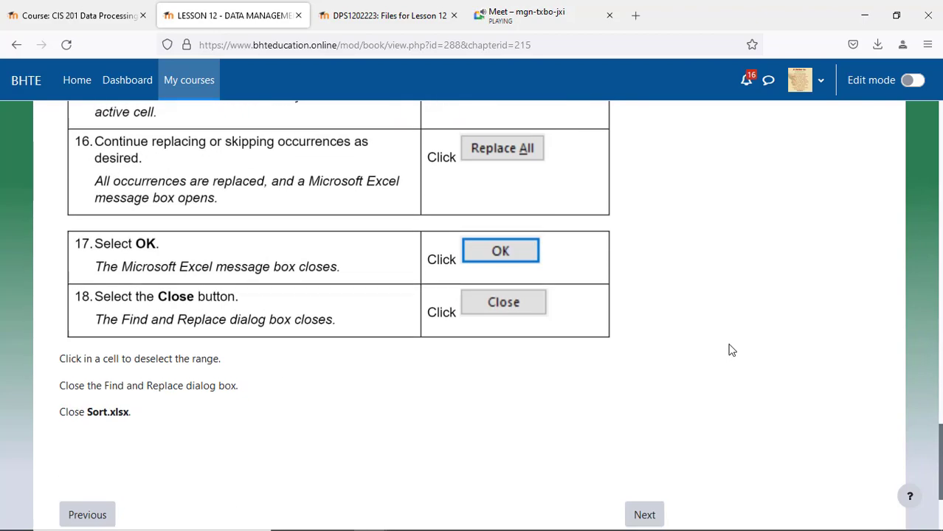
scroll(731, 353, up, 8)
scroll(731, 353, up, 5)
scroll(731, 352, up, 4)
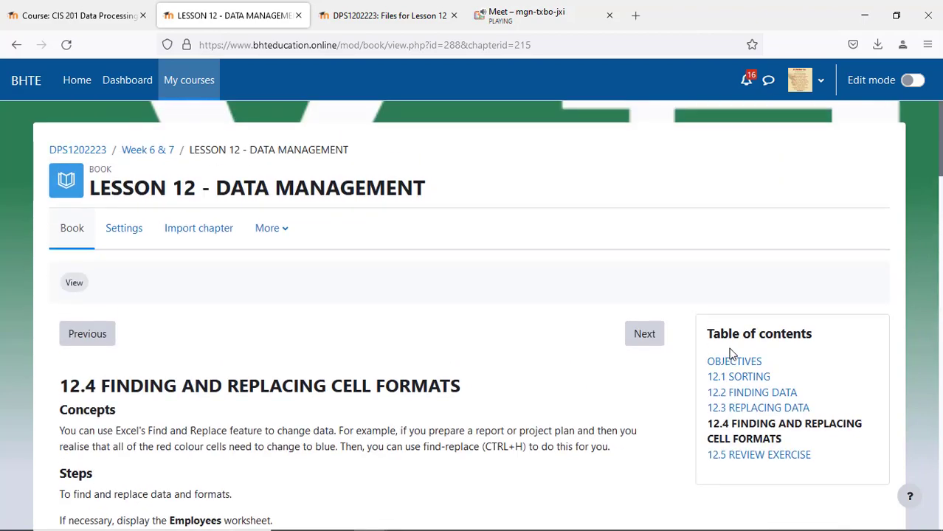
scroll(592, 421, down, 4)
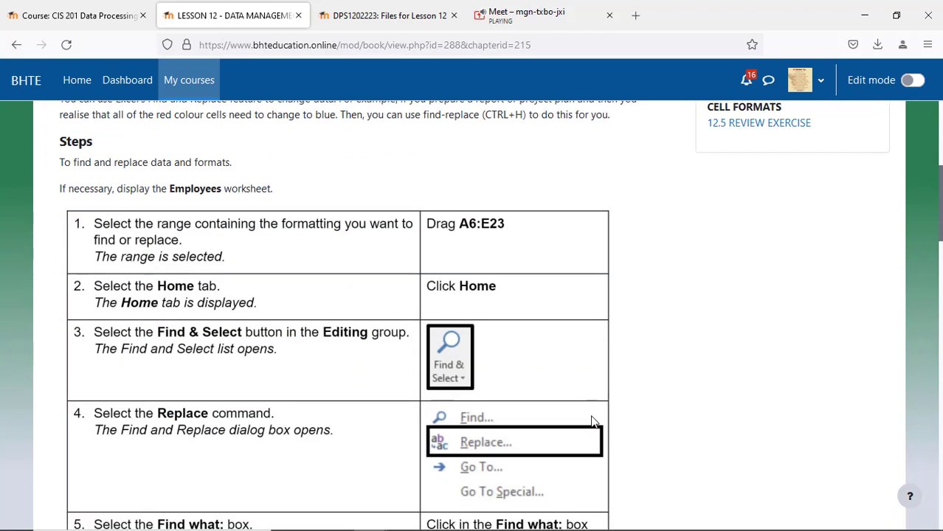
scroll(594, 421, down, 3)
scroll(594, 421, up, 3)
Reopen Find & Select > Replace and expand Options to show the format settings.
key(alt+Tab)
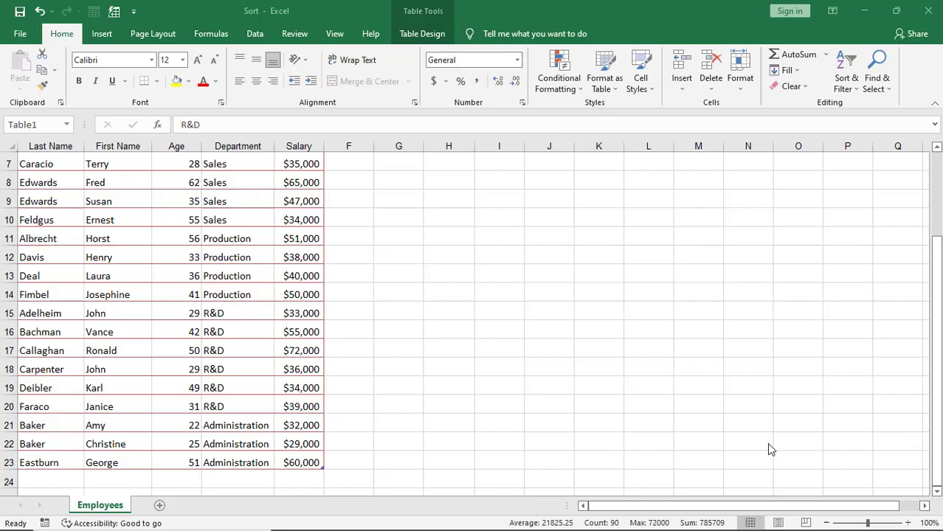
scroll(636, 418, up, 2)
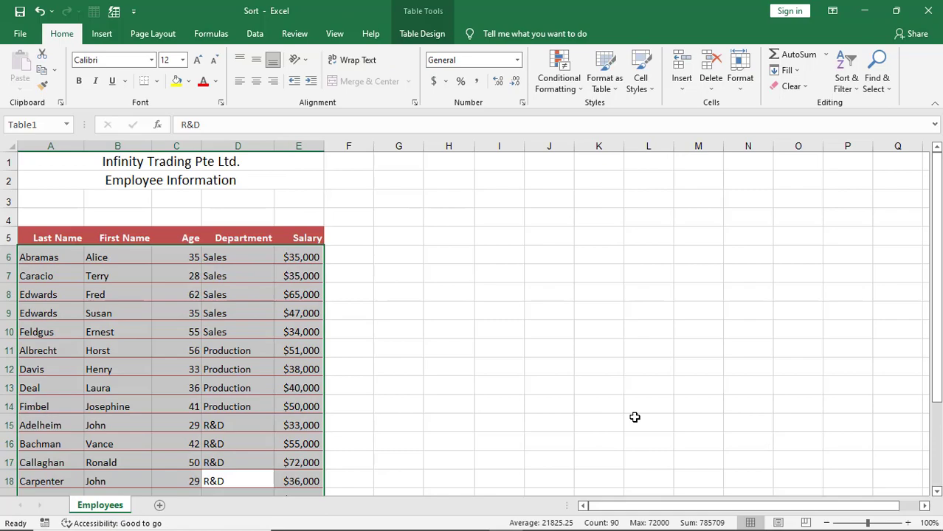
key(alt+Tab)
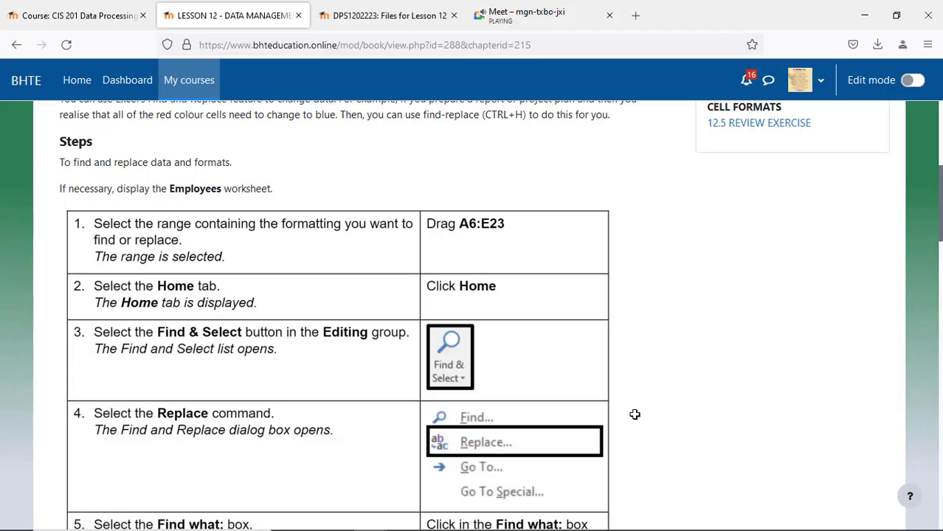
scroll(642, 408, down, 5)
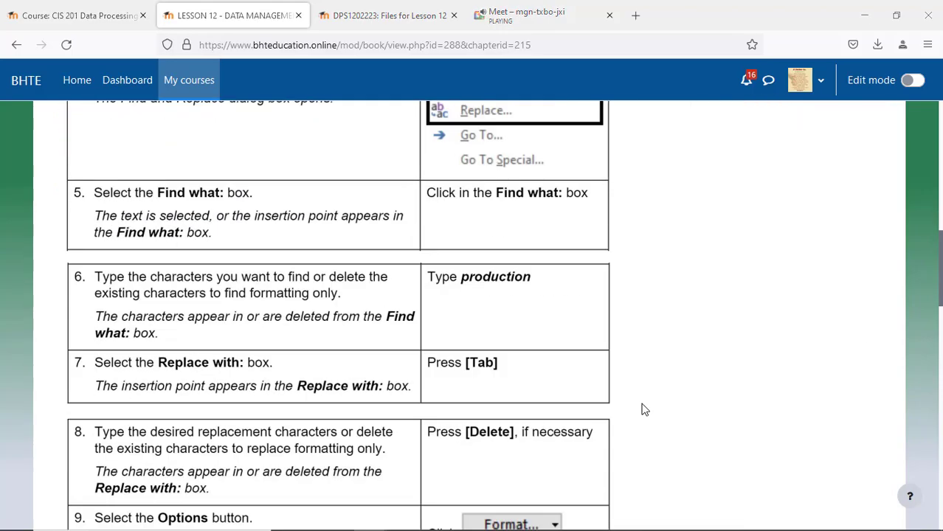
key(alt+Tab)
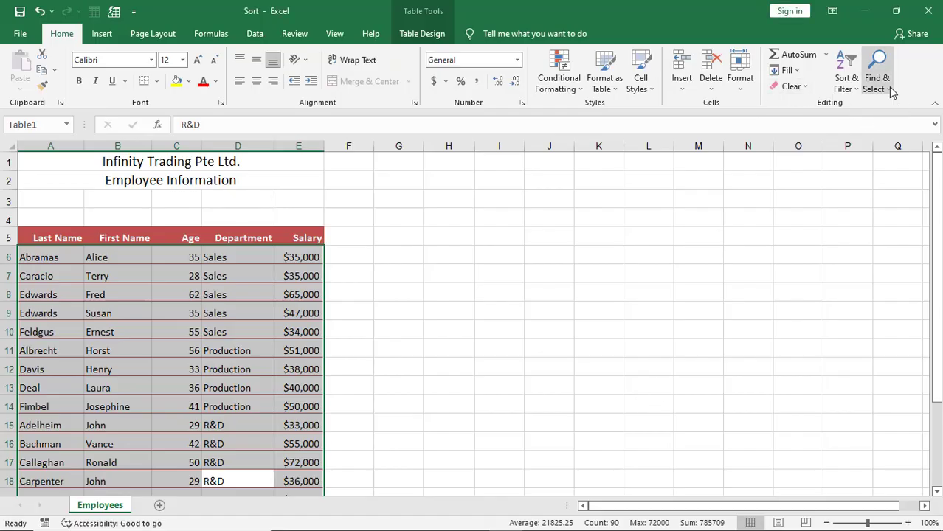
click(888, 87)
click(855, 120)
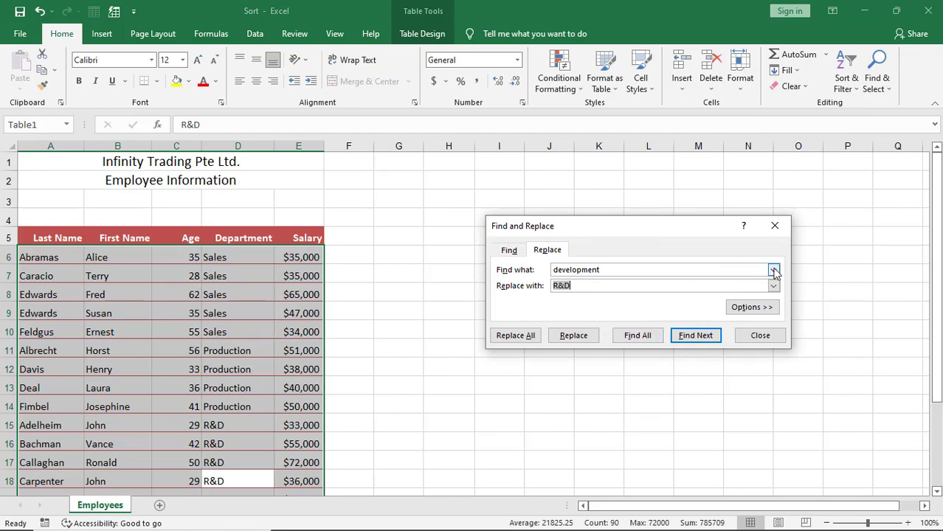
click(758, 308)
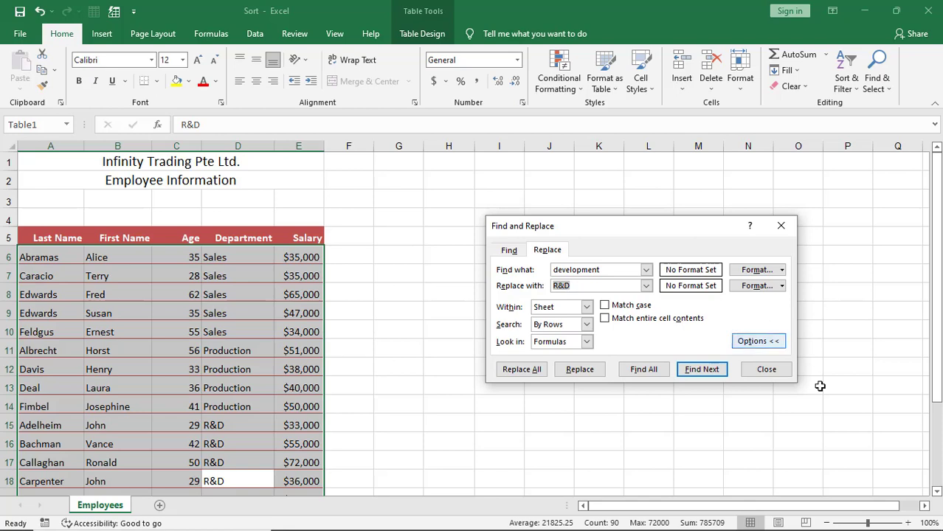
key(alt+Tab)
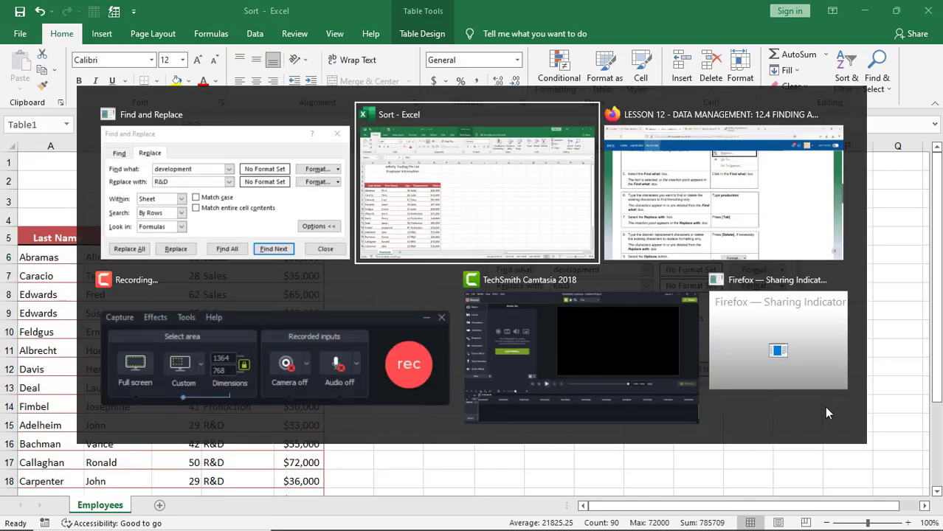
After rereading the lesson, overwrite the old development term in Find what.
key(alt+Tab)
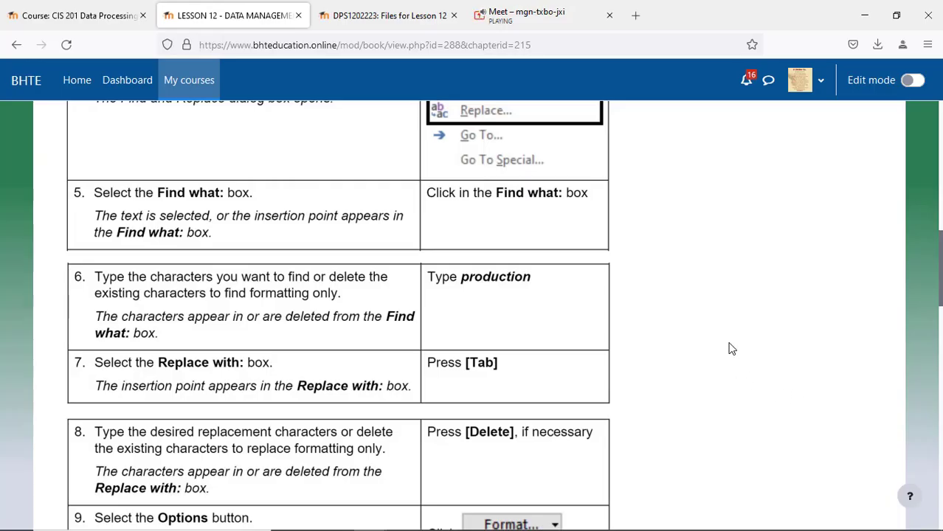
scroll(731, 349, up, 3)
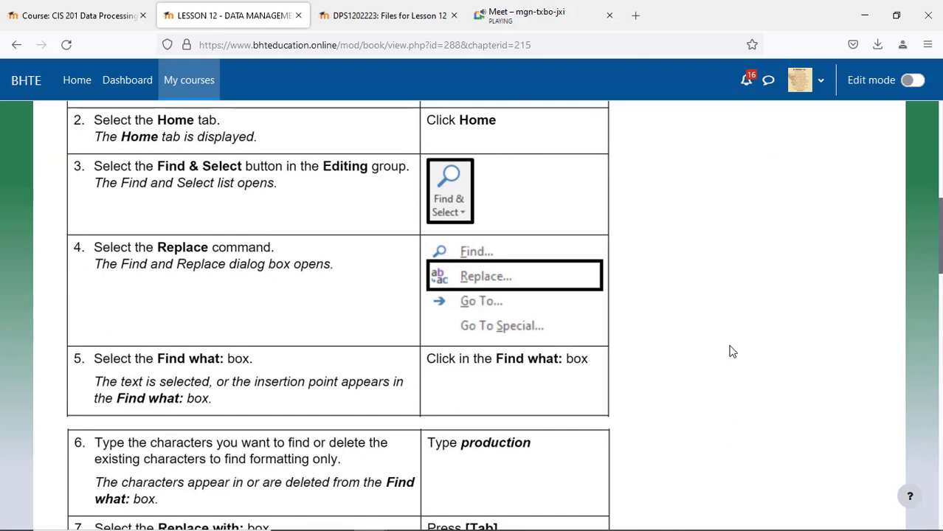
scroll(731, 351, down, 2)
scroll(731, 351, down, 2)
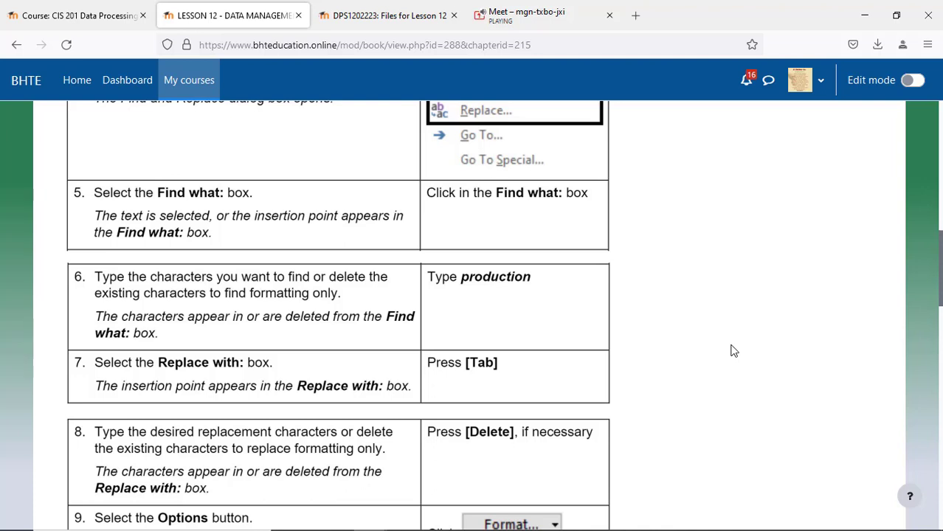
key(alt+Tab)
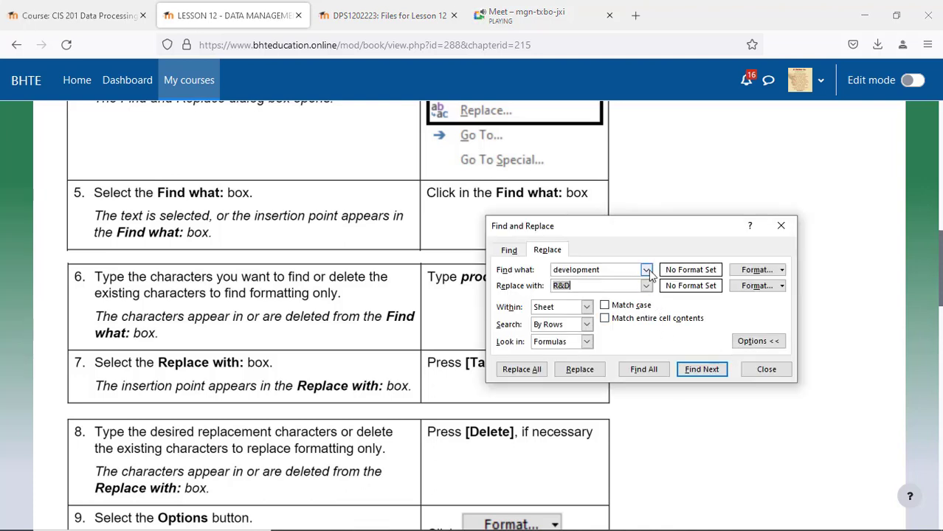
click(647, 269)
click(647, 270)
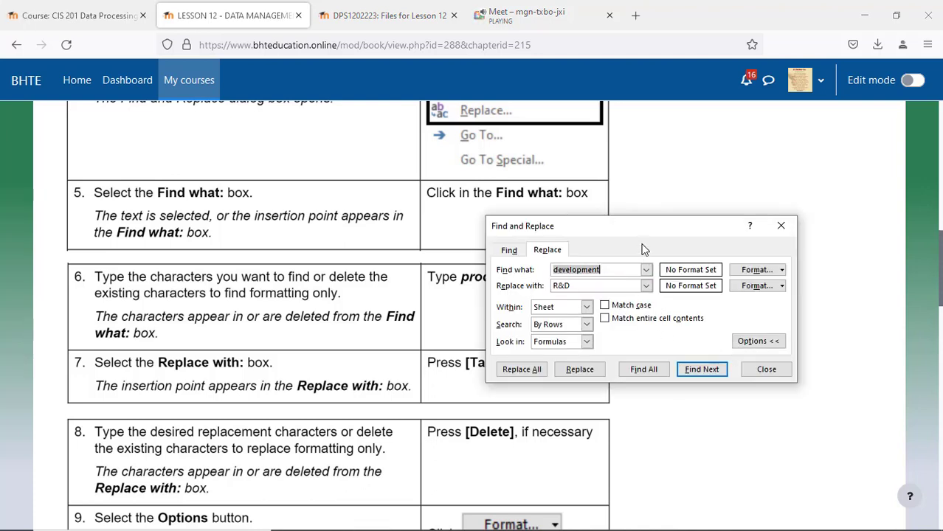
text(box)
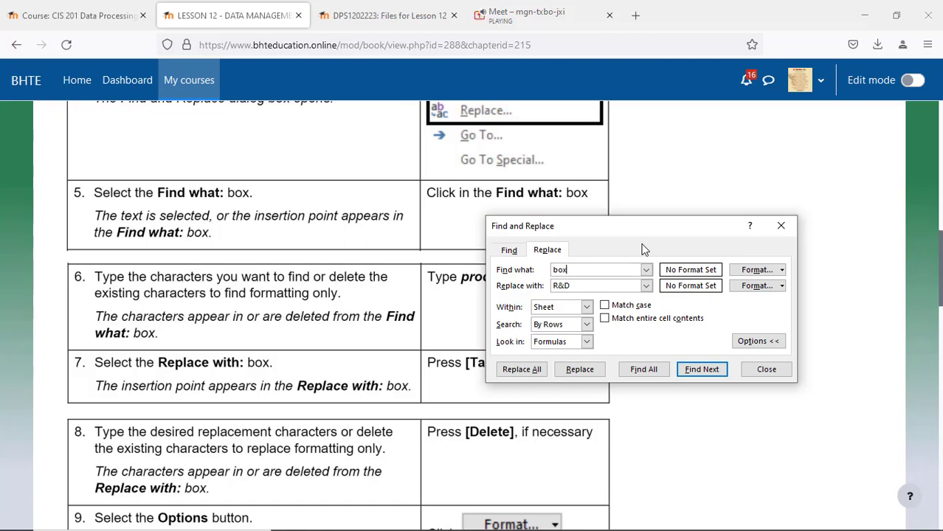
Type production as the replacement text, checking the lesson steps in between.
key(alt+Tab)
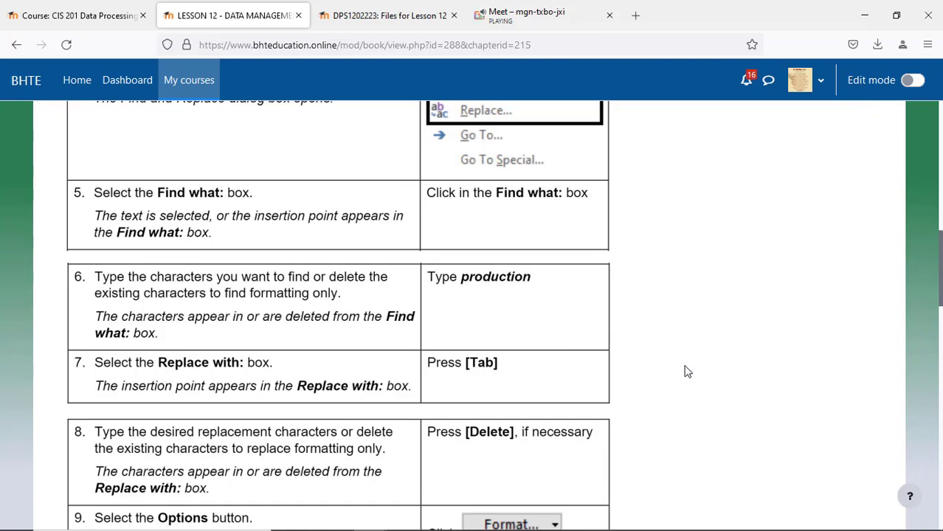
key(alt+Tab)
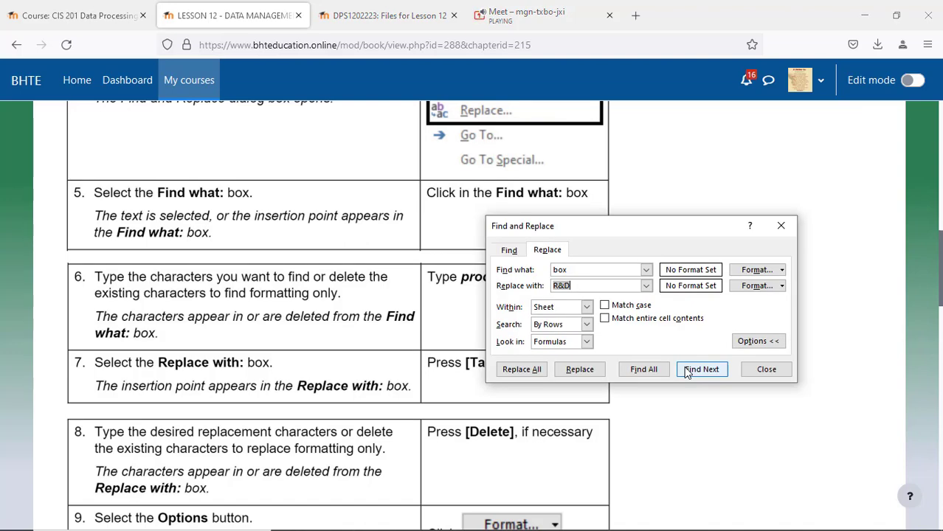
text(production)
key(alt+Tab)
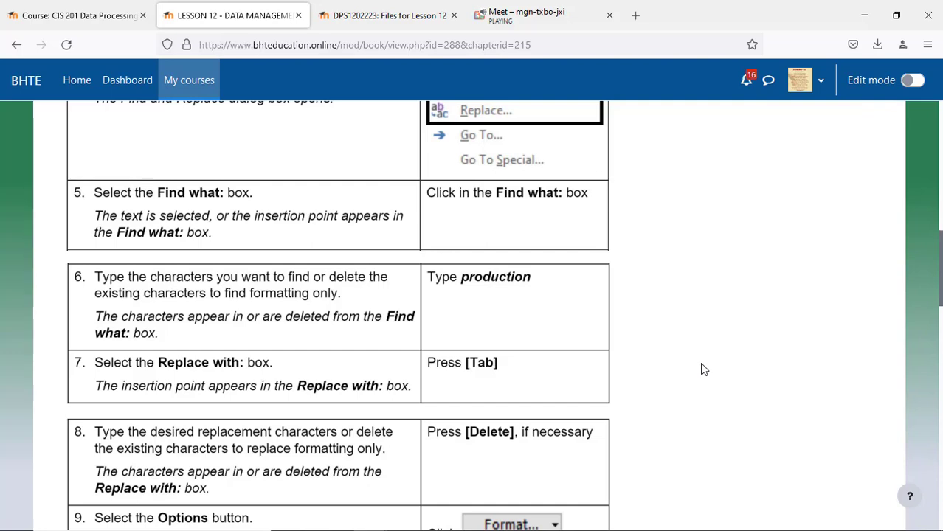
scroll(701, 363, down, 1)
scroll(701, 363, down, 2)
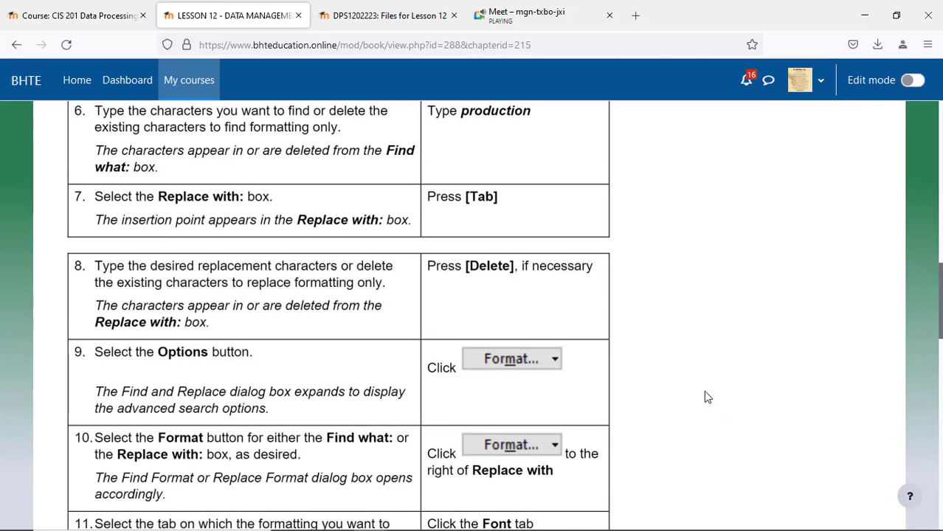
scroll(704, 396, up, 3)
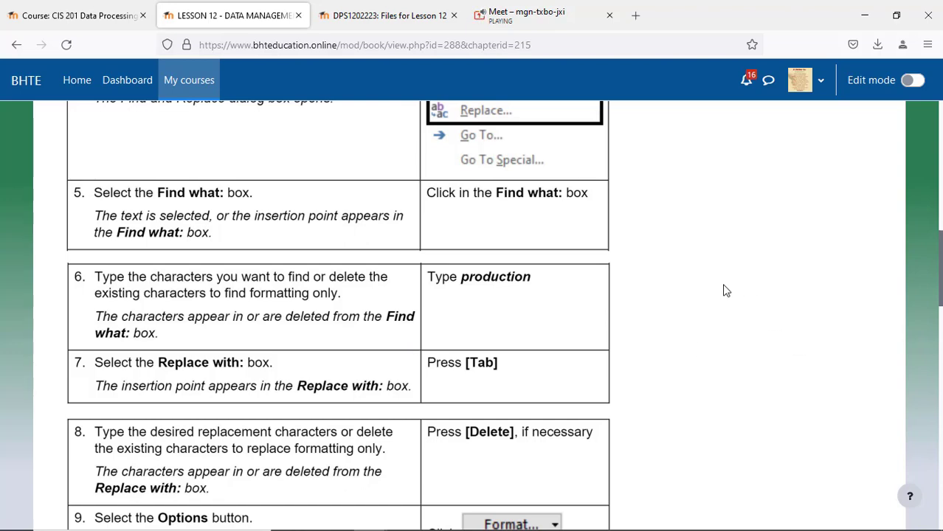
key(alt+Tab)
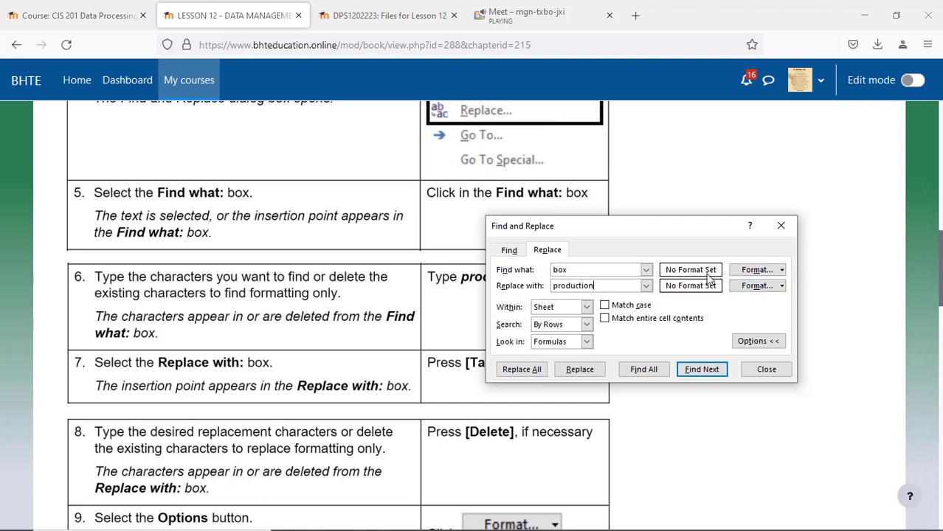
Return to the lesson page and open a new blank browser tab.
click(851, 316)
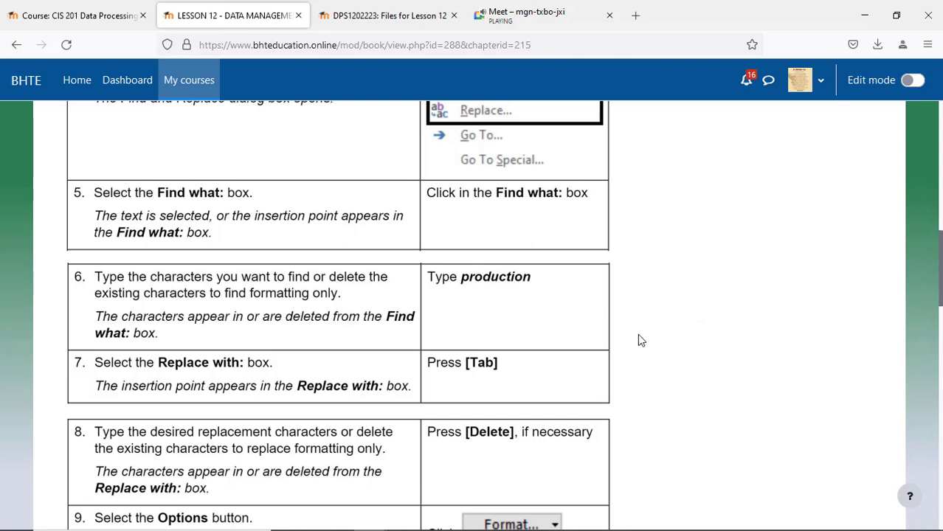
scroll(639, 340, down, 3)
mouse_move(639, 530)
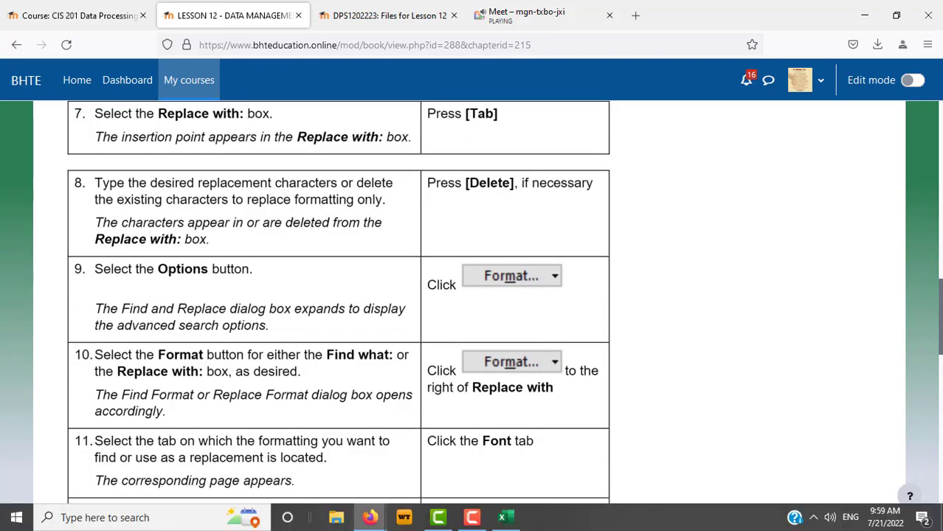
click(636, 18)
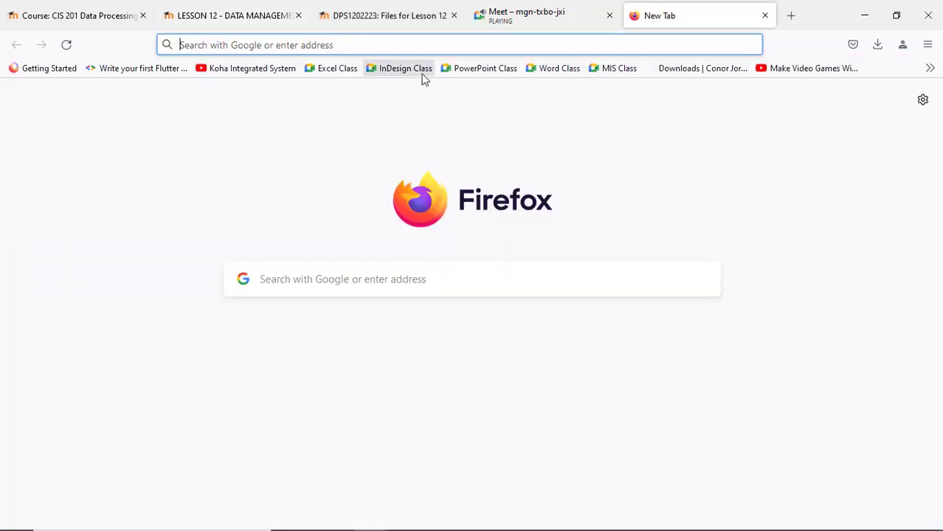
Join the InDesign Class Google Meet call, then return to the Lesson 12 Data Management tab.
click(397, 68)
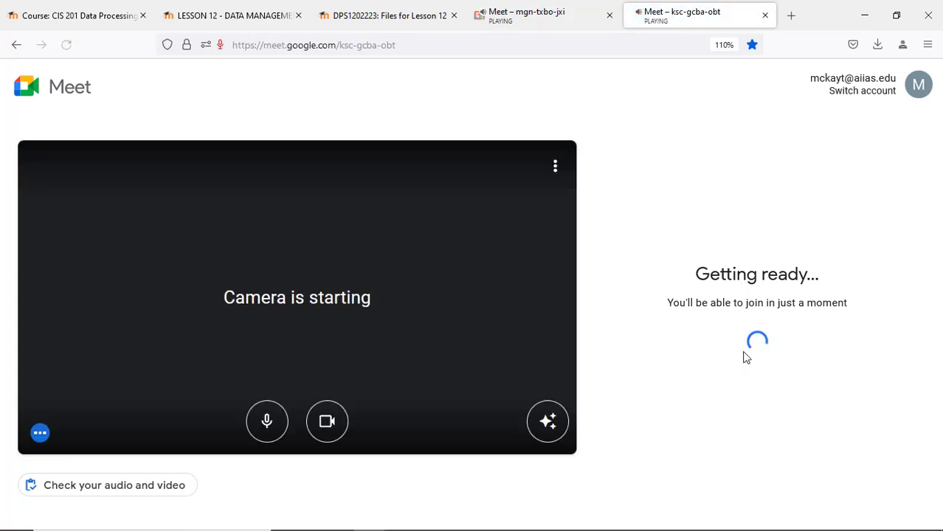
click(709, 288)
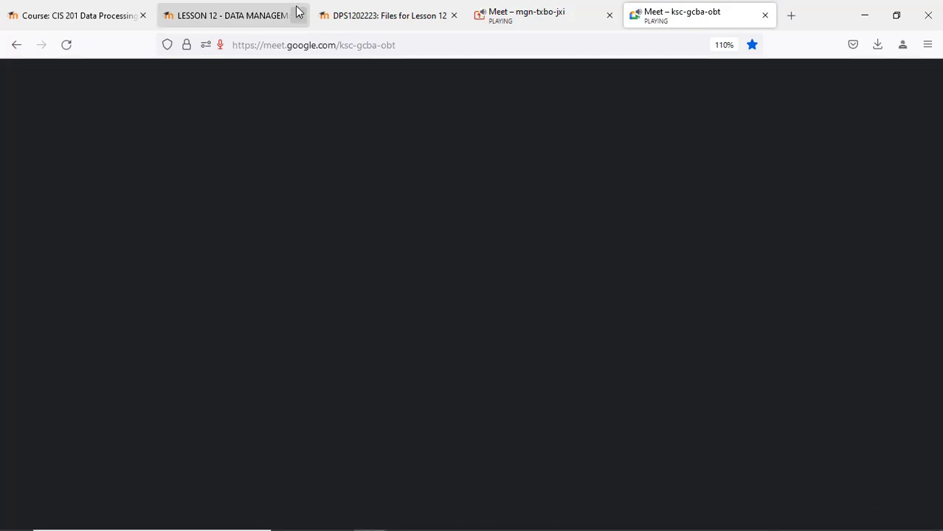
click(496, 16)
click(384, 14)
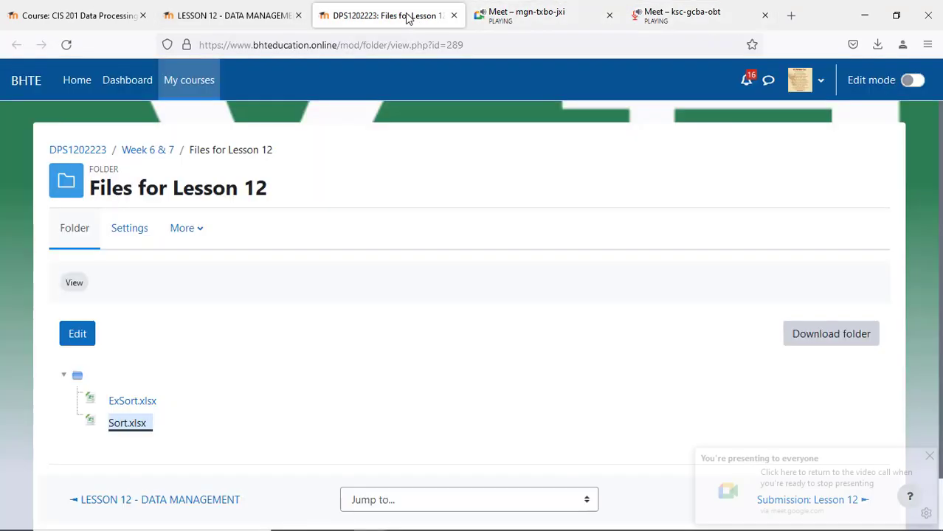
click(249, 15)
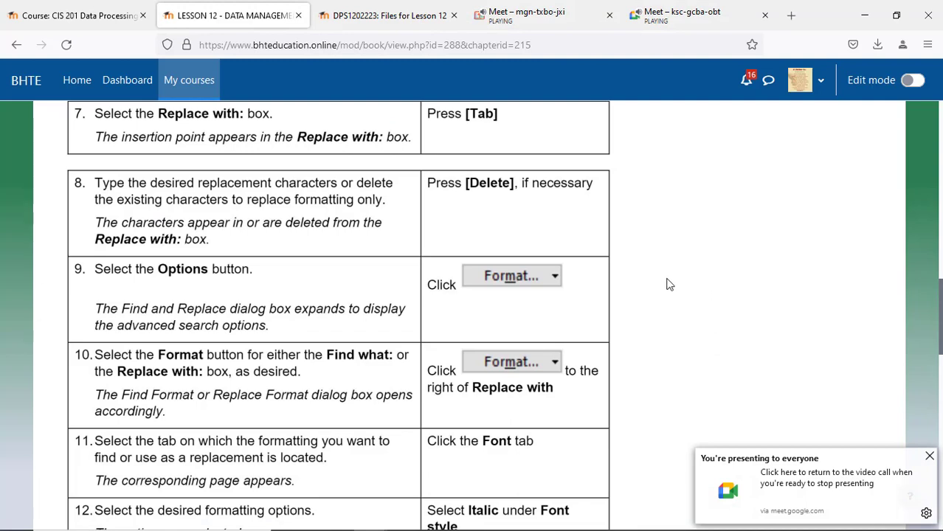
Clear the leftover word from the Find what field in Find and Replace.
scroll(669, 284, up, 3)
scroll(669, 284, up, 3)
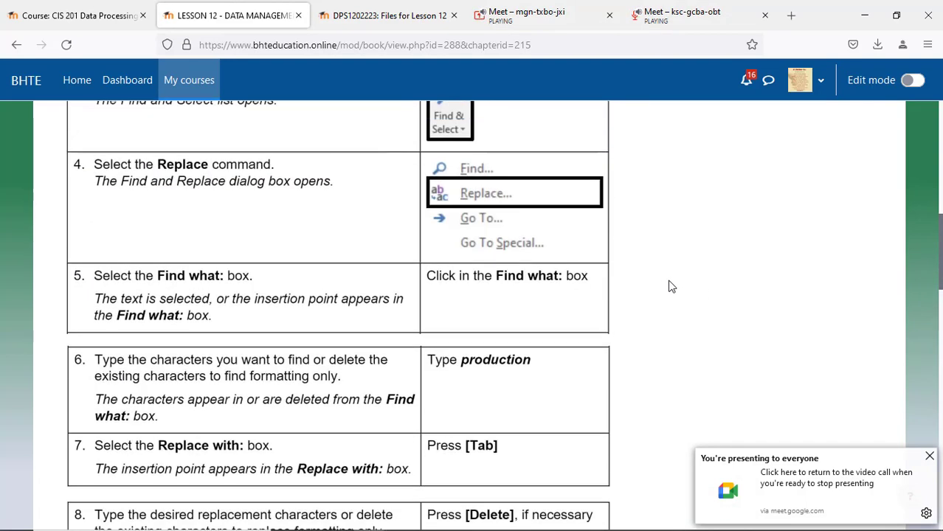
scroll(668, 284, up, 2)
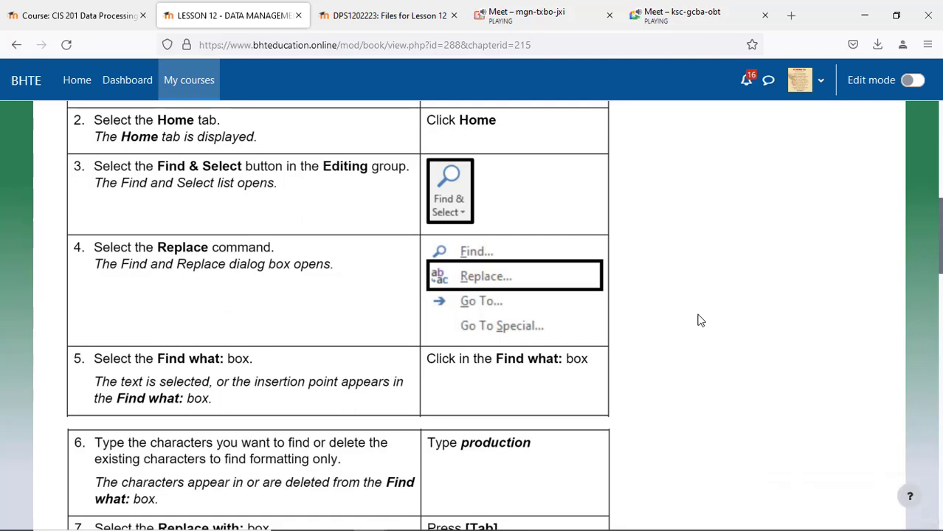
key(alt+Tab)
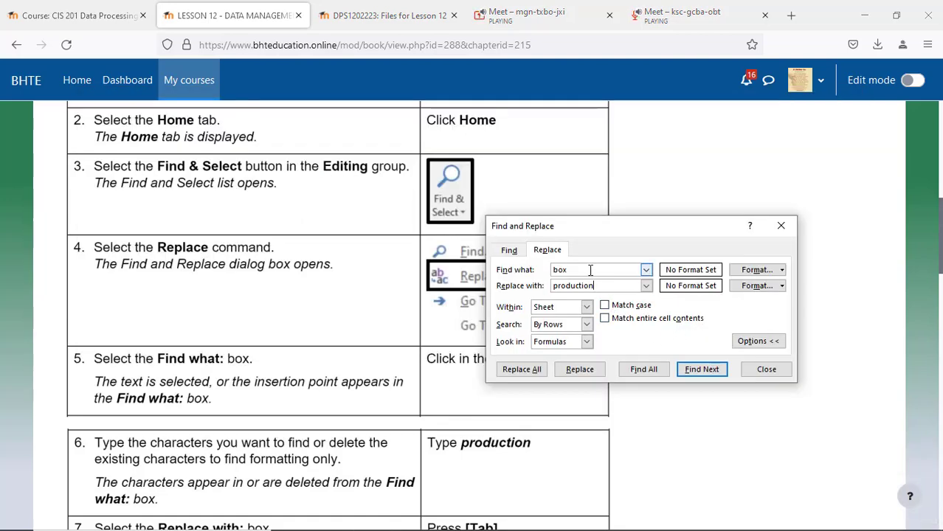
double_click(592, 270)
key(BackSpace)
Check the lesson, then empty the Replace with field so the replacement is blank.
key(alt+Tab)
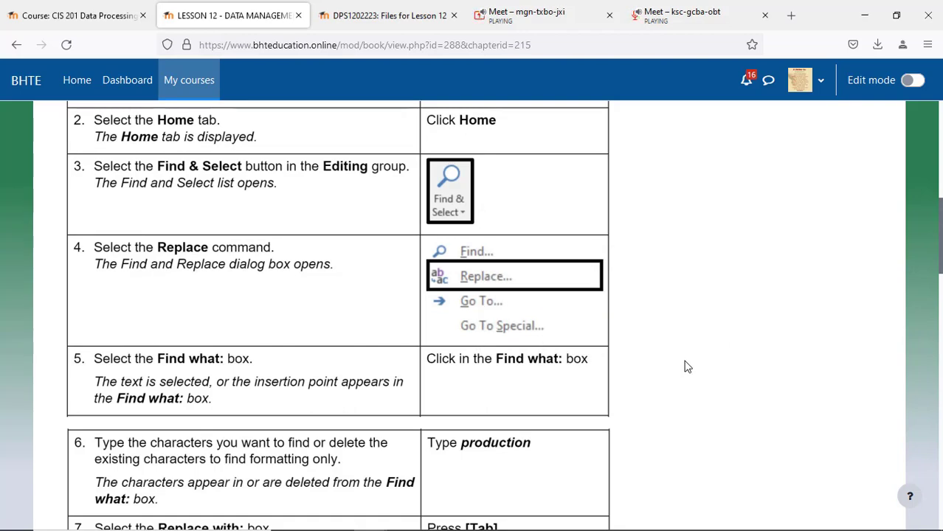
scroll(686, 367, down, 2)
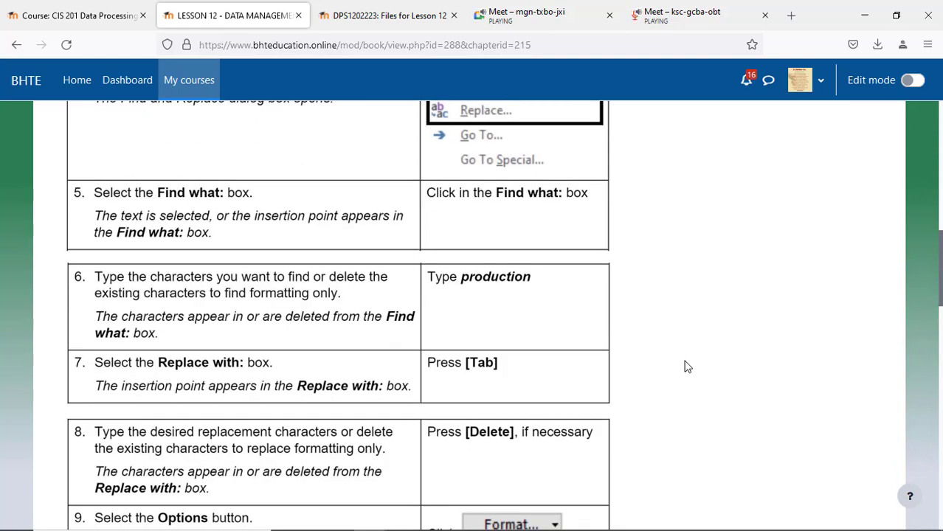
scroll(686, 366, up, 2)
scroll(686, 367, down, 2)
key(alt+Tab)
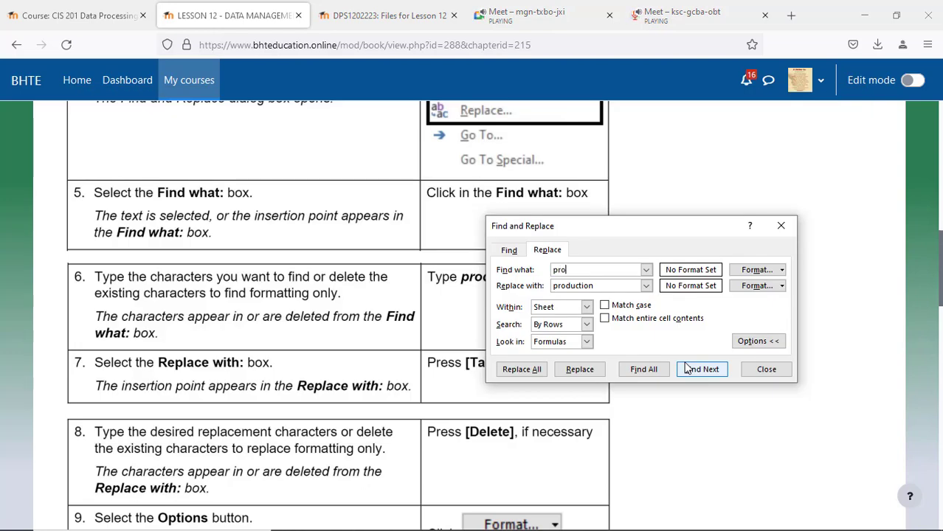
key(Tab)
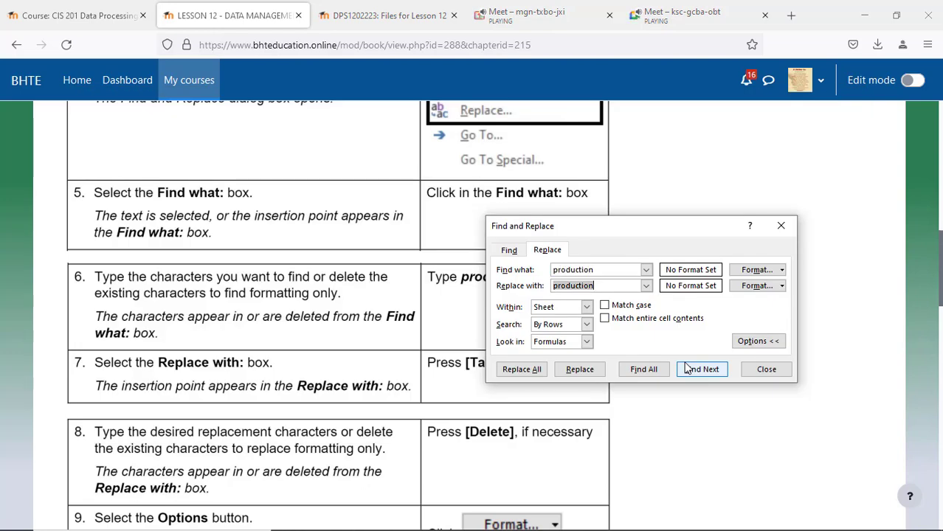
key(Delete)
Return to the lesson page and scroll to format-replacement step 13.
key(alt+Tab)
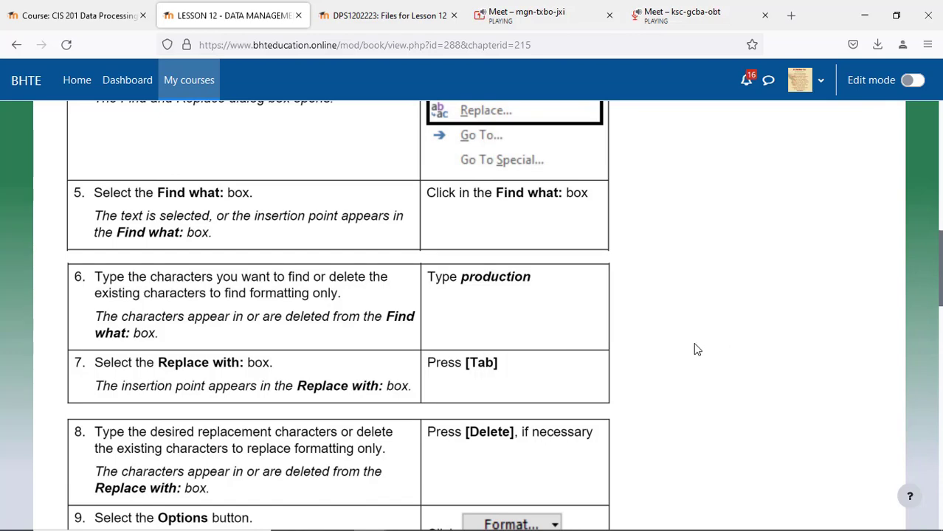
scroll(670, 368, down, 2)
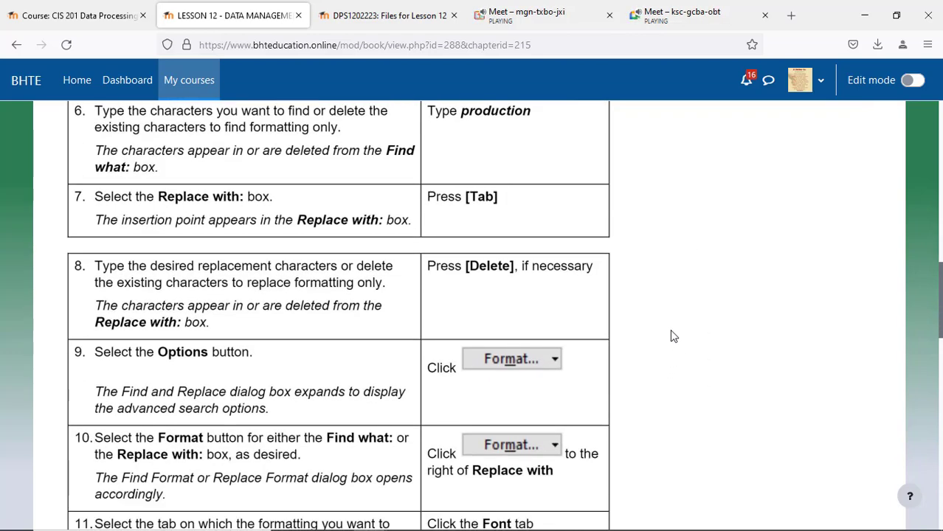
key(alt+Tab)
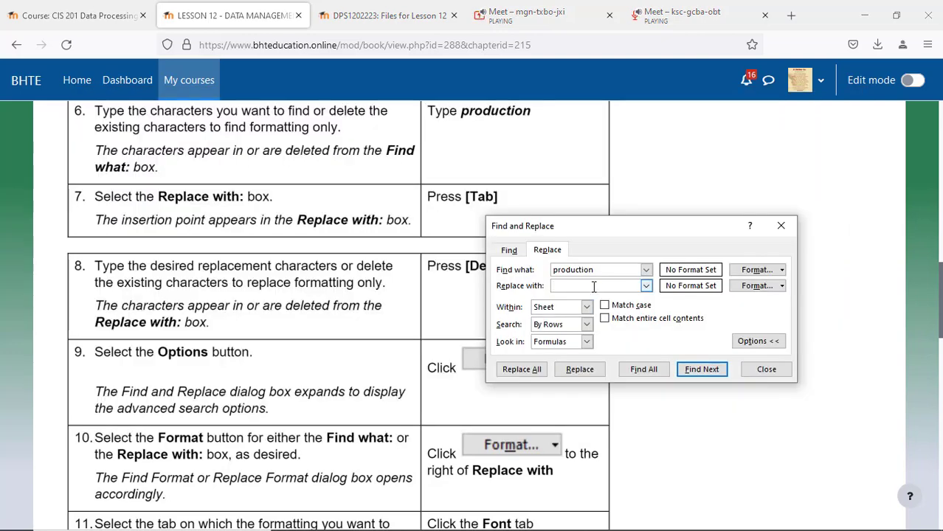
key(alt+Tab)
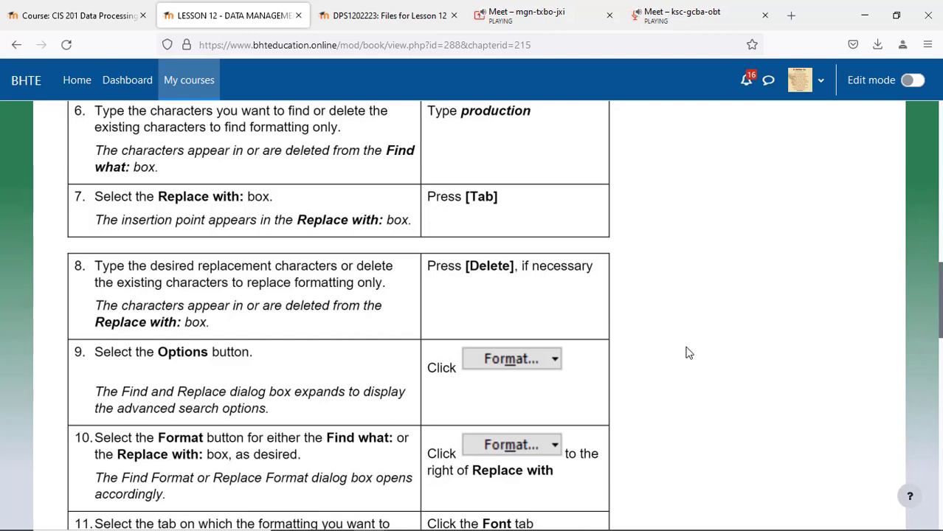
scroll(686, 353, down, 3)
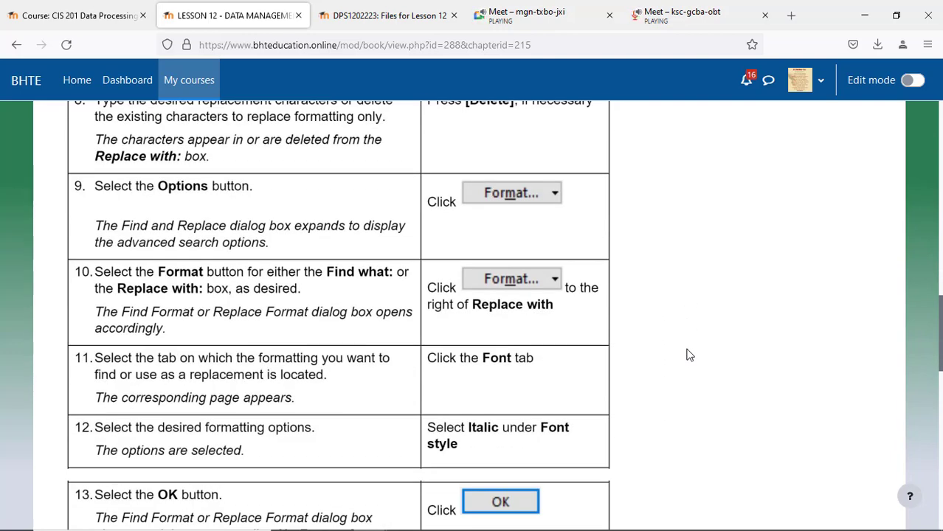
Open the replacement Format settings from the Replace with dropdown and show the Font tab.
key(alt+Tab)
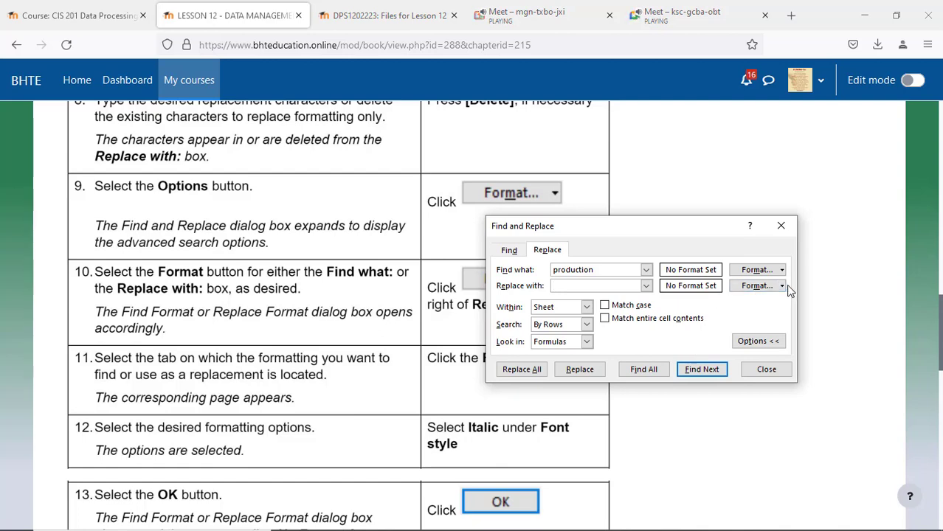
key(alt+Tab)
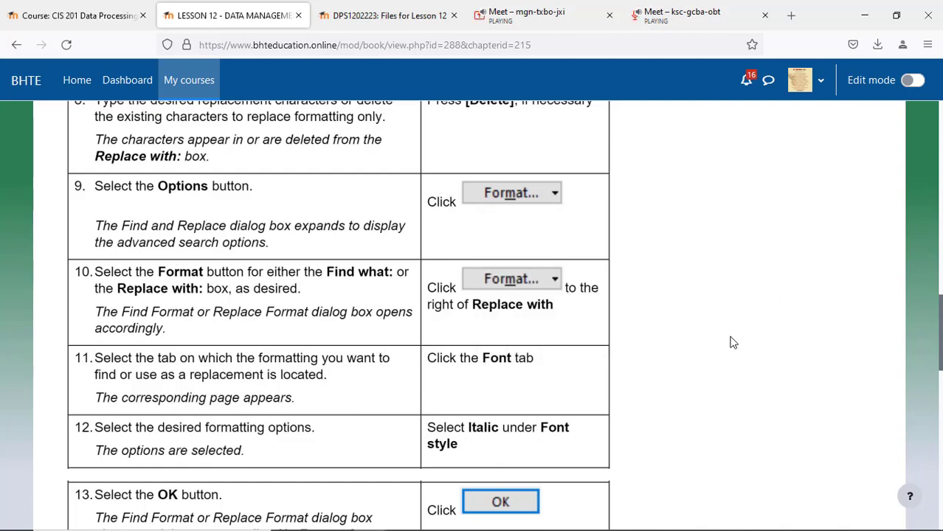
key(alt+Tab)
click(781, 287)
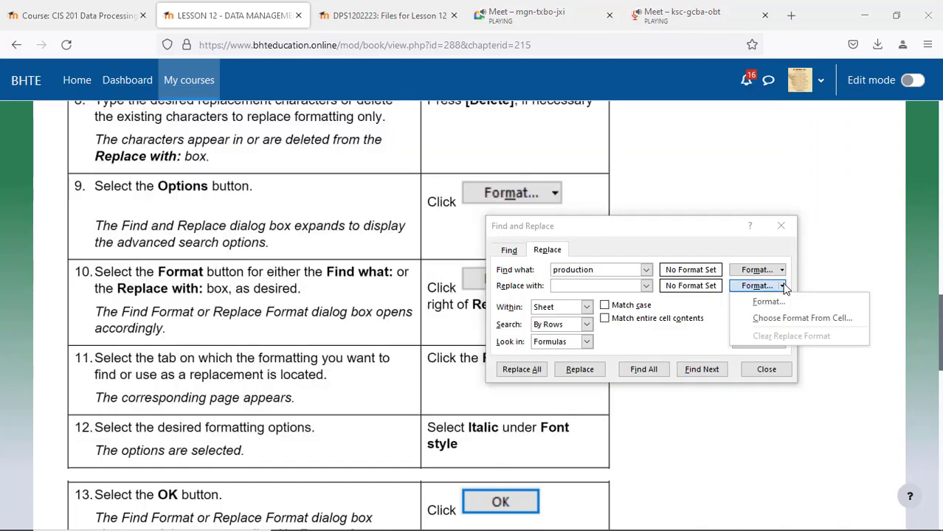
click(771, 303)
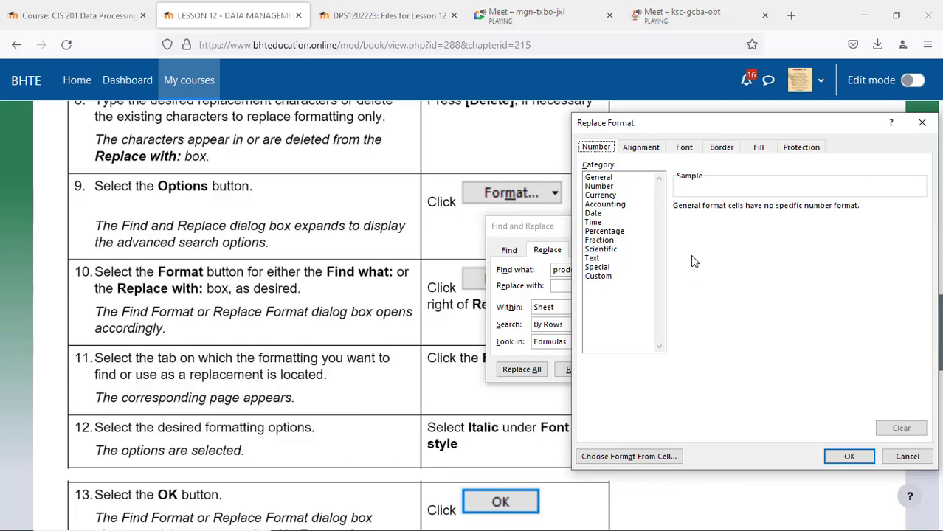
click(691, 147)
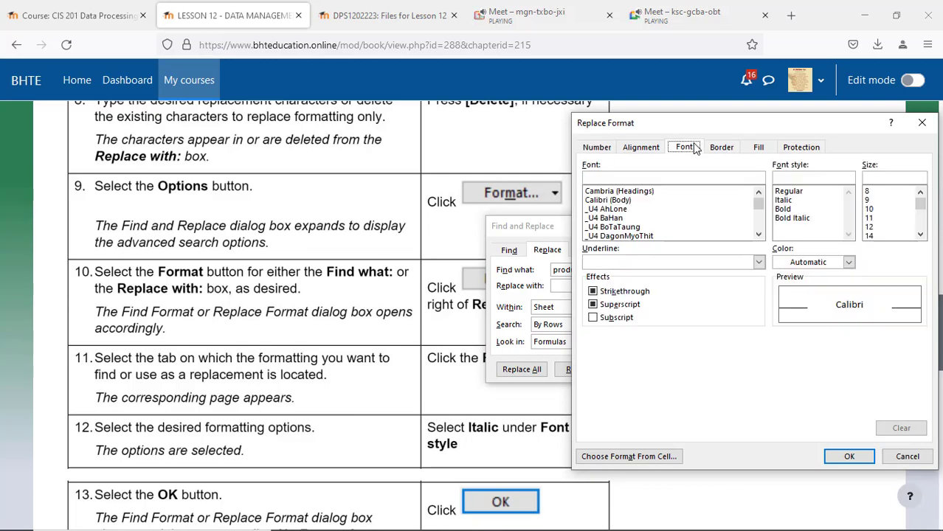
Choose Italic as the replacement font style and confirm the format.
key(alt+Tab)
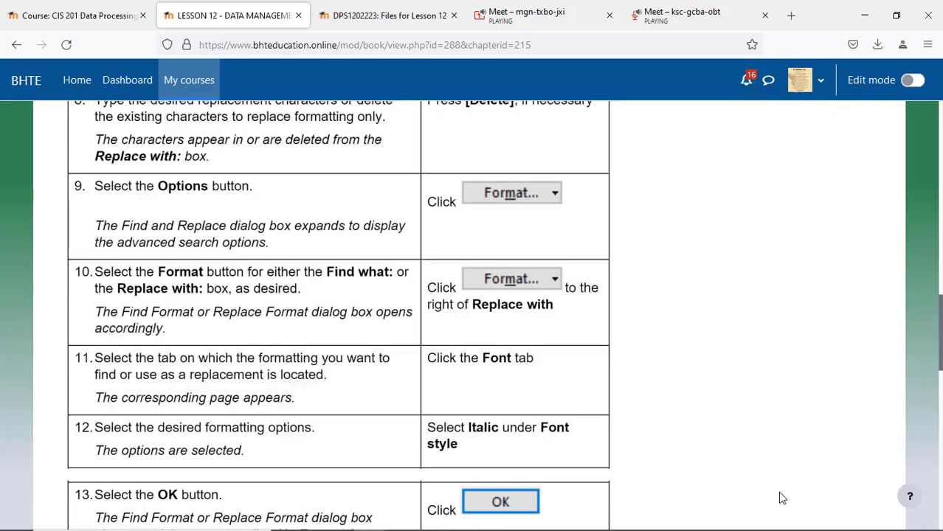
scroll(721, 425, down, 2)
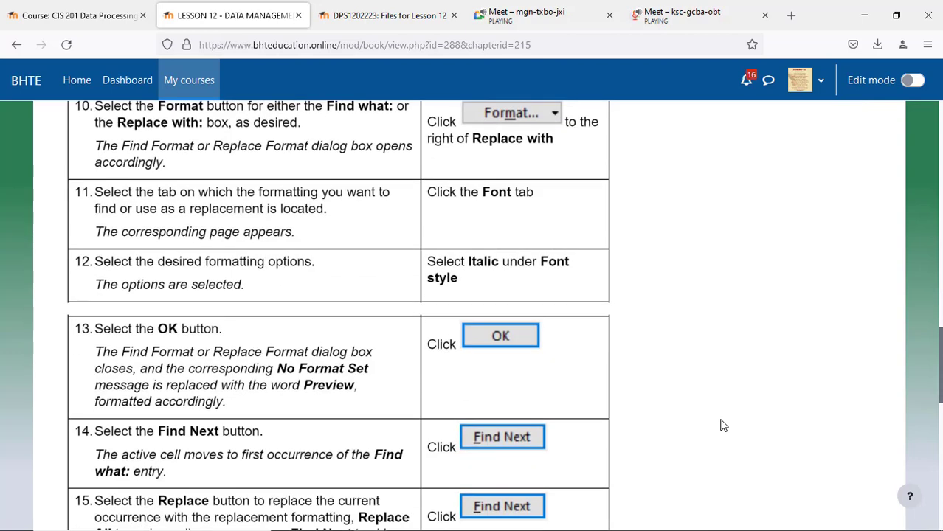
key(alt+Tab)
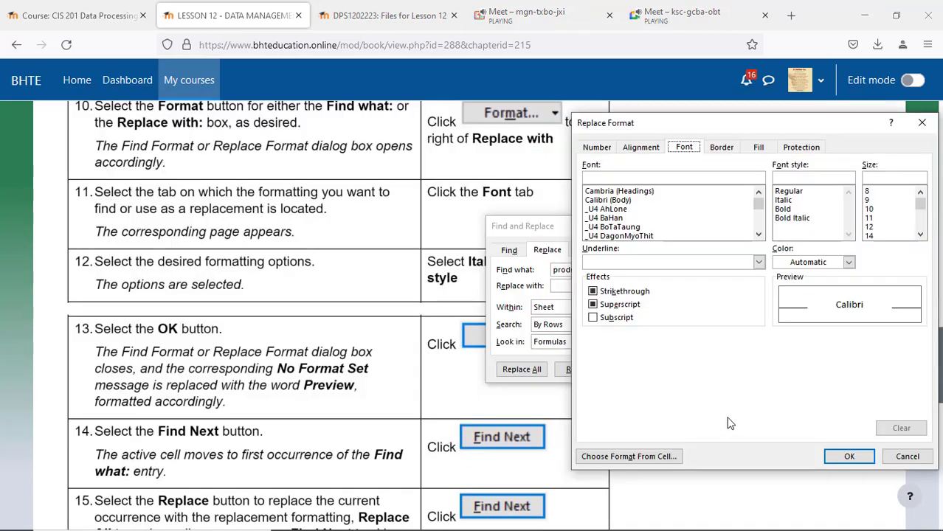
click(784, 200)
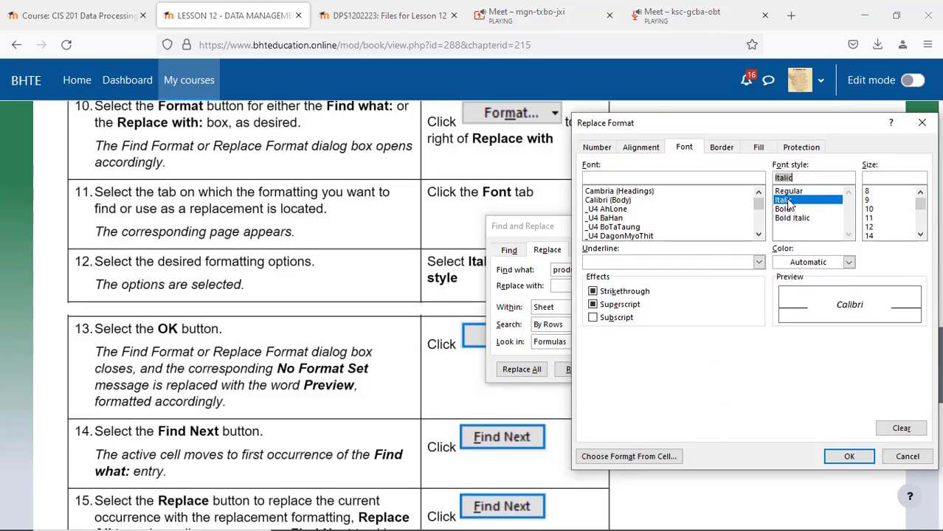
key(alt+Tab)
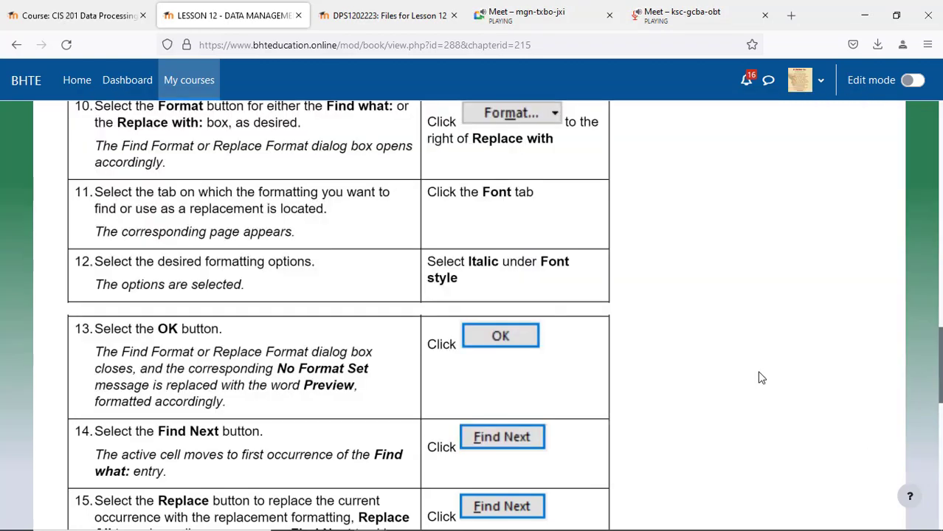
scroll(748, 366, down, 5)
key(alt+Tab)
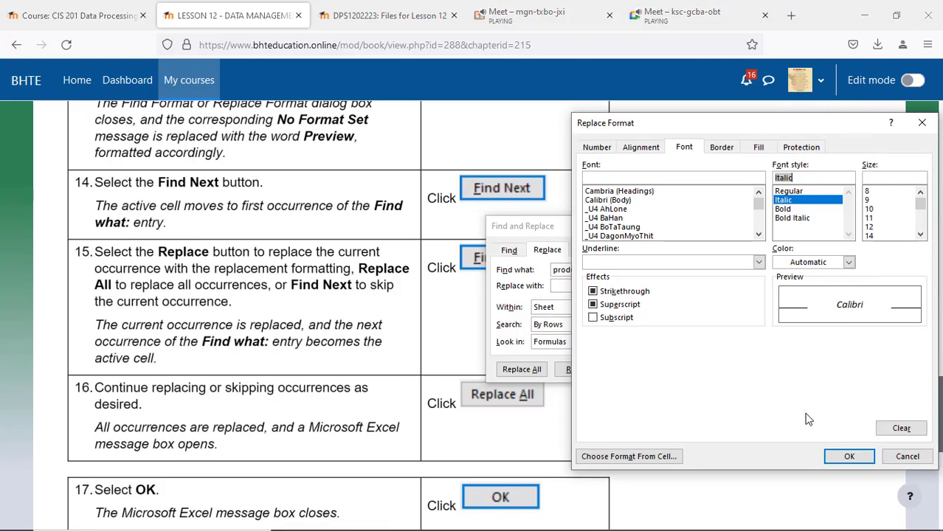
click(849, 458)
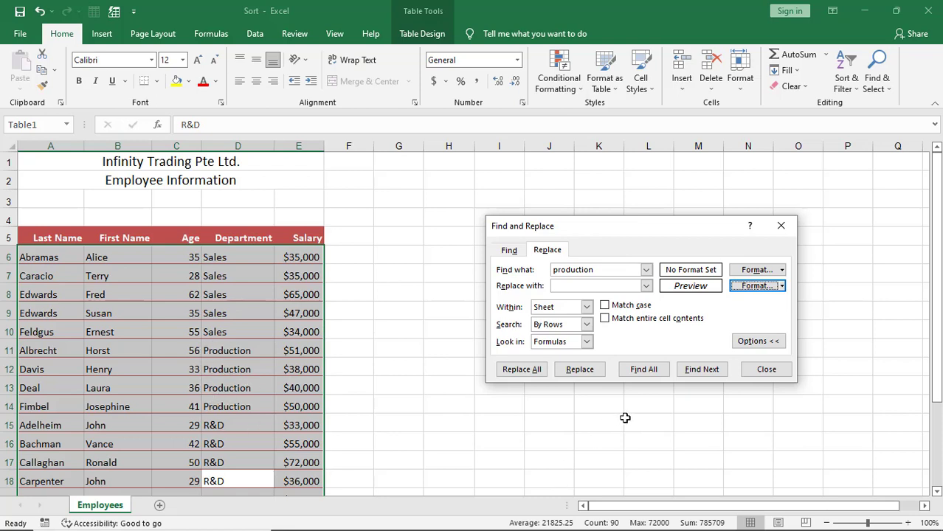
Step through the four Production matches with Find Next.
click(702, 370)
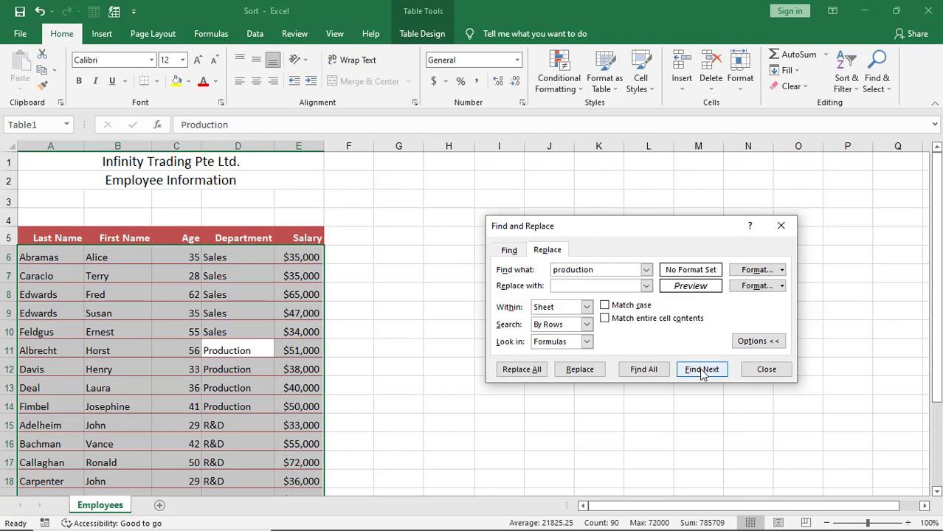
click(702, 371)
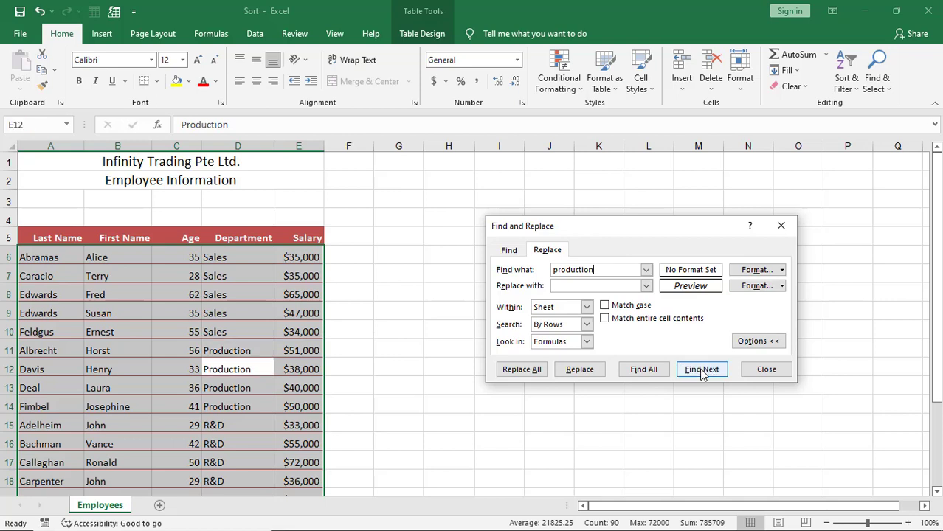
click(701, 371)
click(702, 371)
click(701, 371)
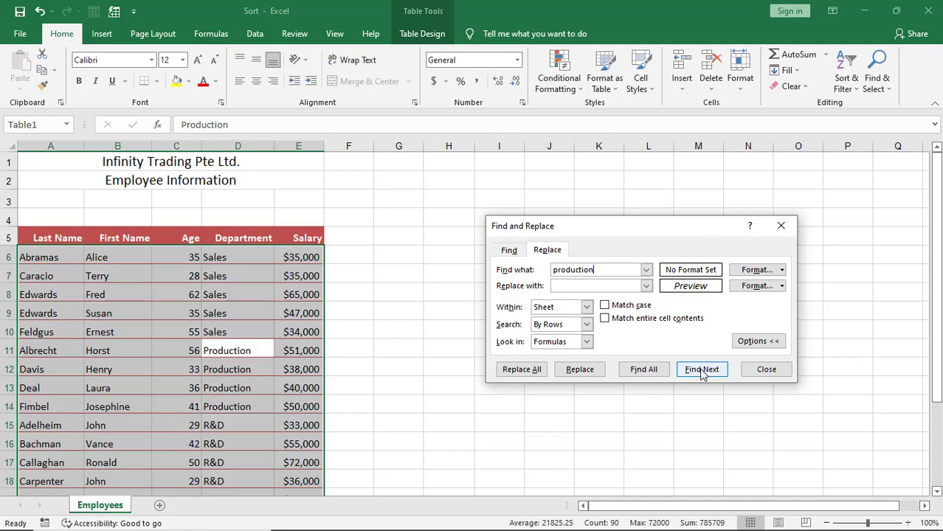
click(702, 371)
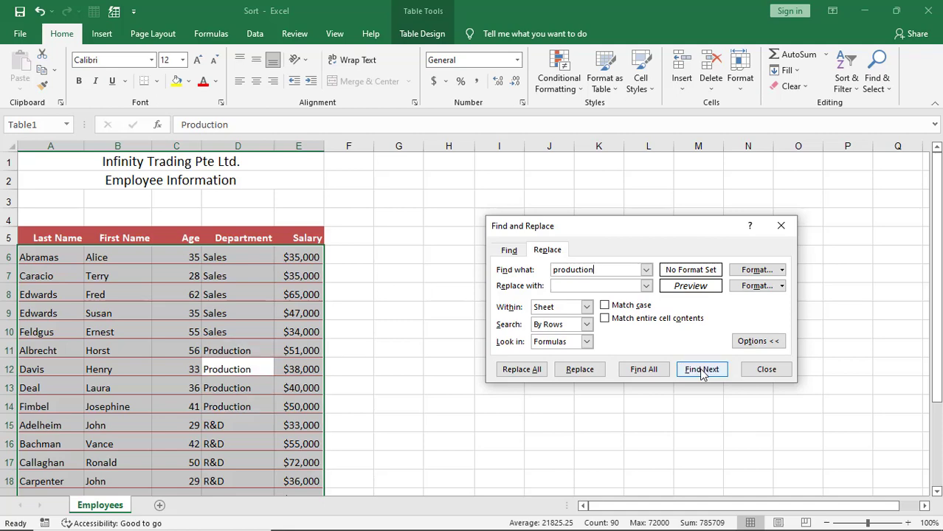
click(538, 371)
Replace All to italicise every Production cell and dismiss the summary message.
key(alt+Tab)
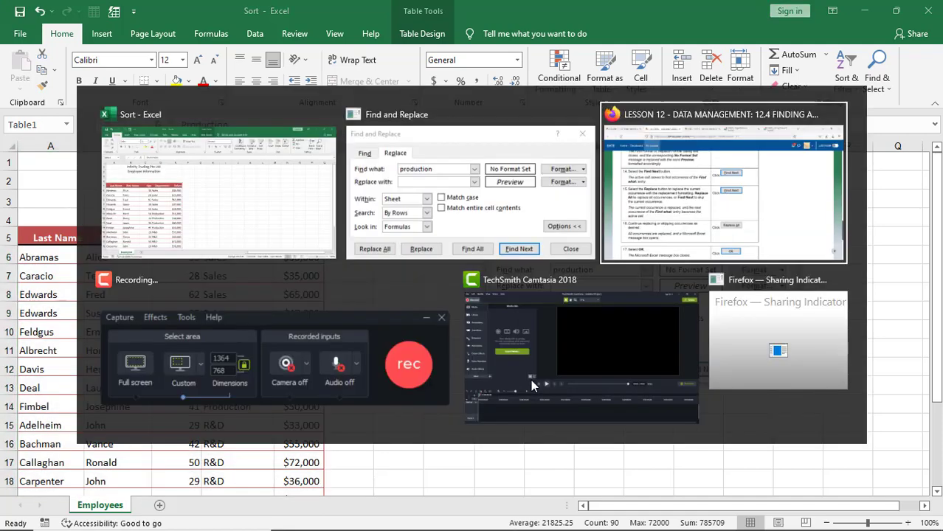
scroll(612, 369, down, 3)
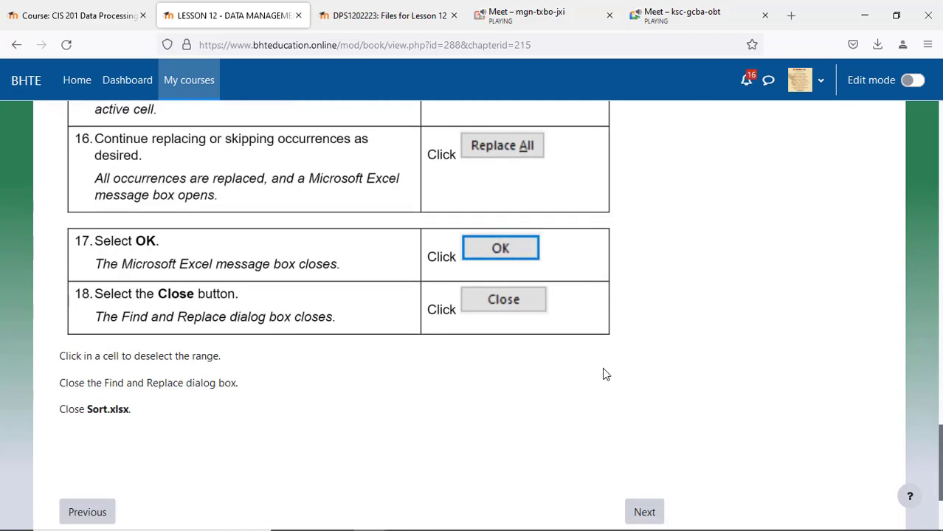
key(alt+Tab)
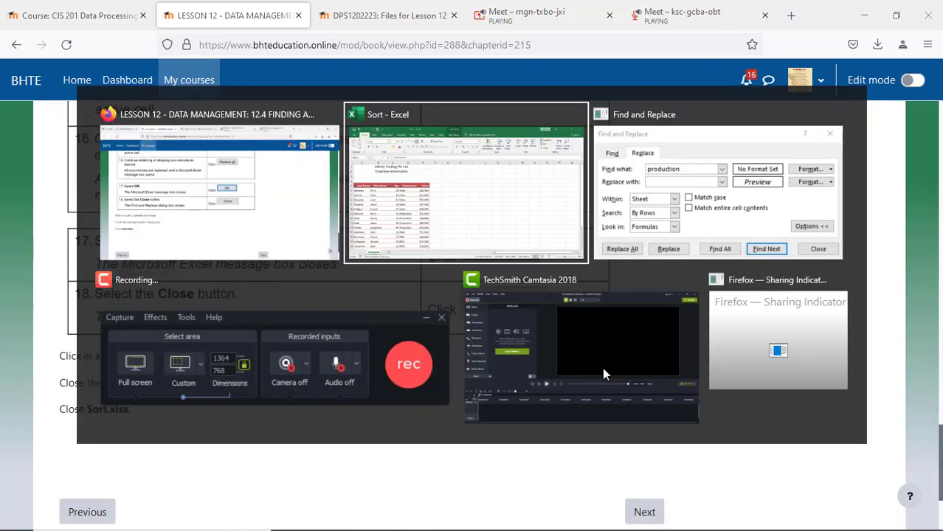
key(alt+Tab)
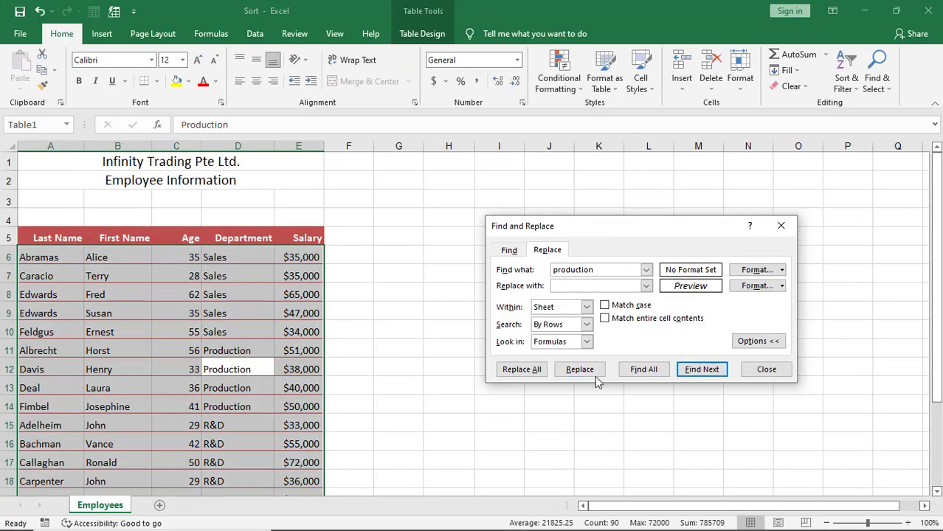
click(529, 371)
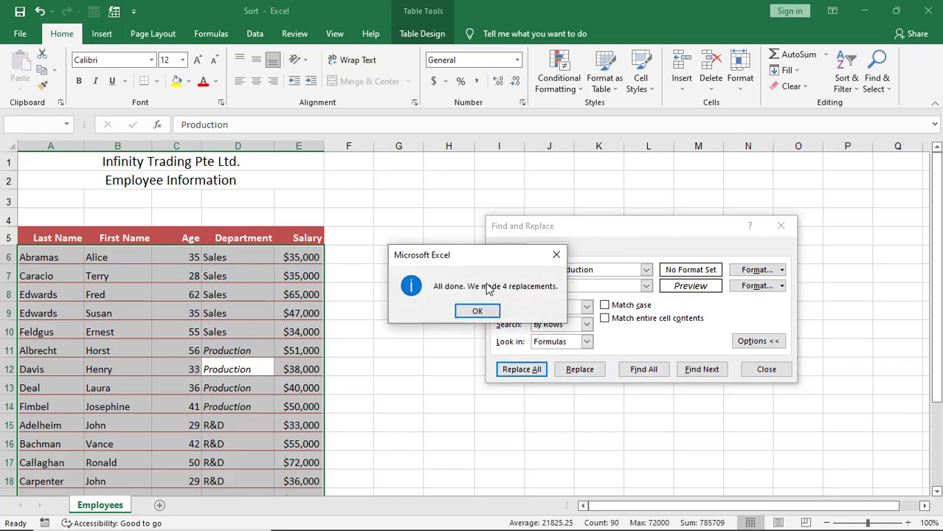
click(477, 310)
Switch to Firefox and show the Google Meet tab with the join request.
key(alt+Tab)
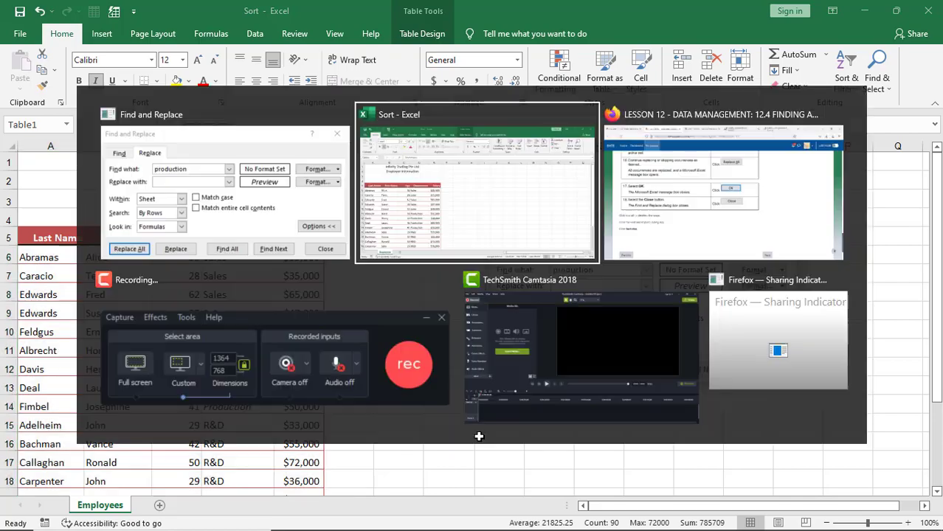
click(653, 211)
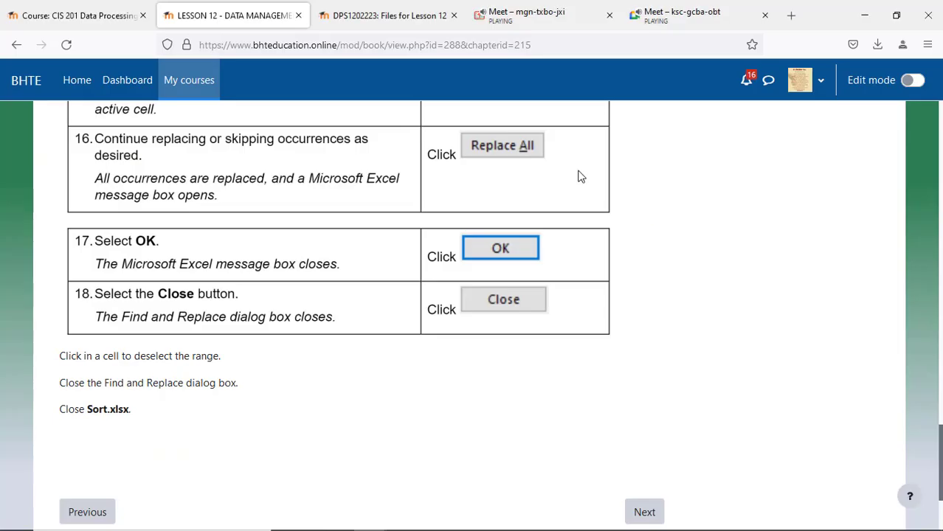
click(653, 15)
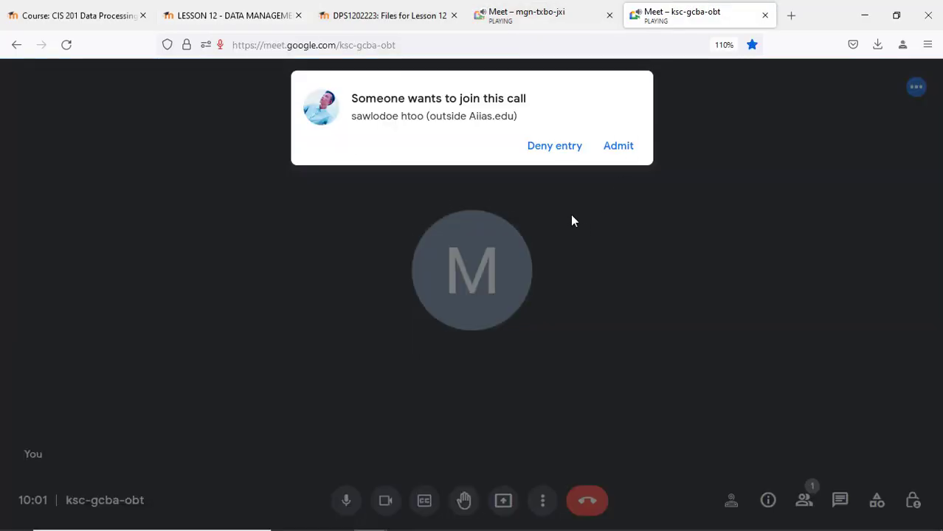
Admit the waiting person to the Meet call and bring the Meet browser window forward.
click(618, 146)
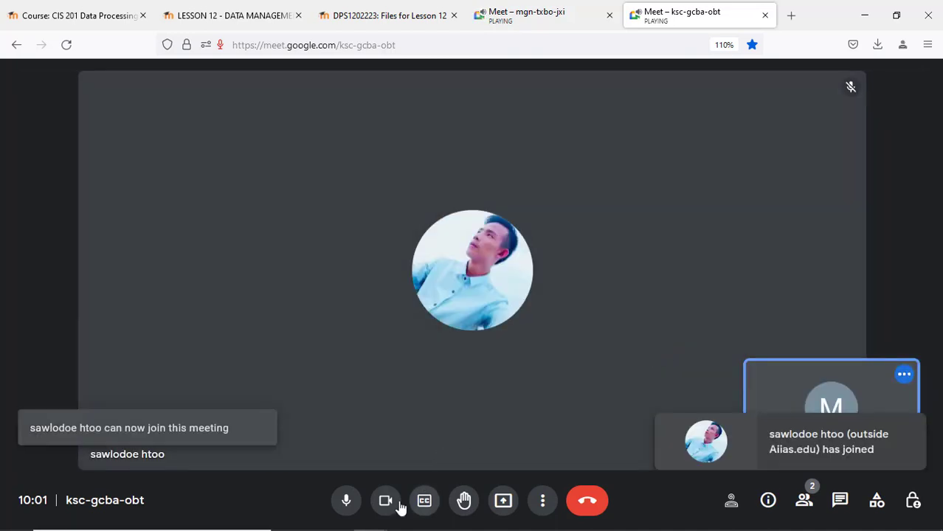
key(alt+Tab)
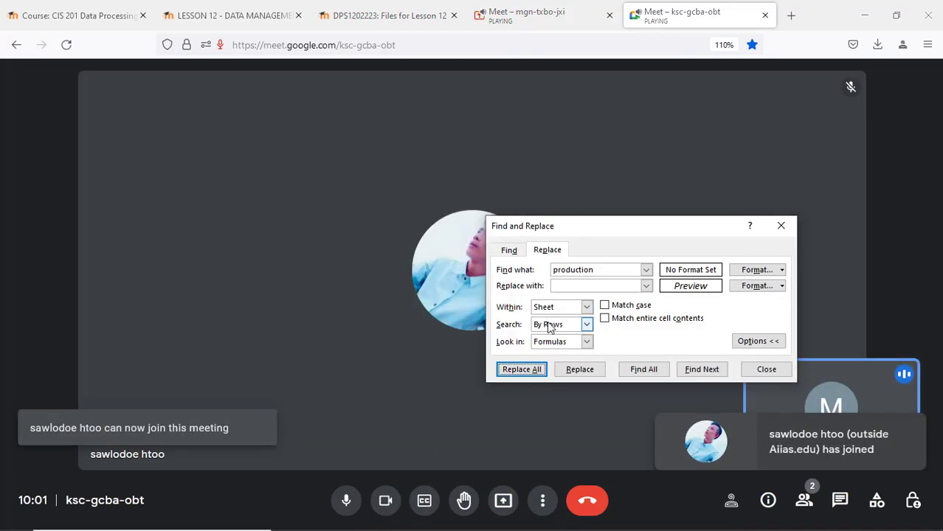
key(alt+Tab)
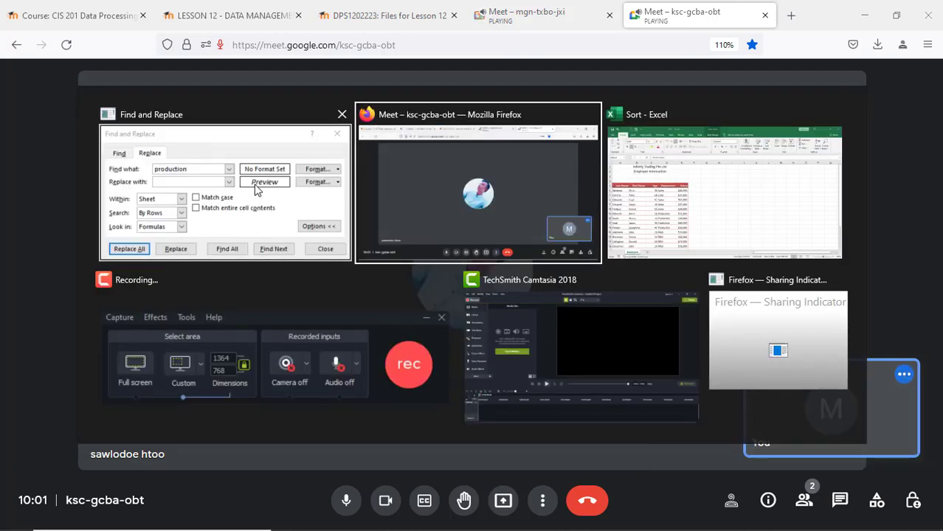
click(524, 178)
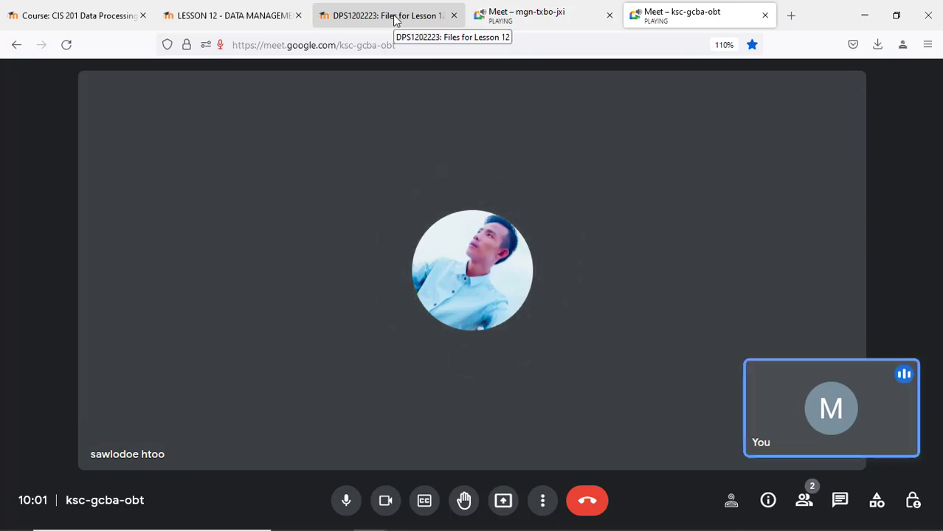
Cycle through the browser tabs and settle on the LESSON 12 book page at steps 12–16.
click(369, 17)
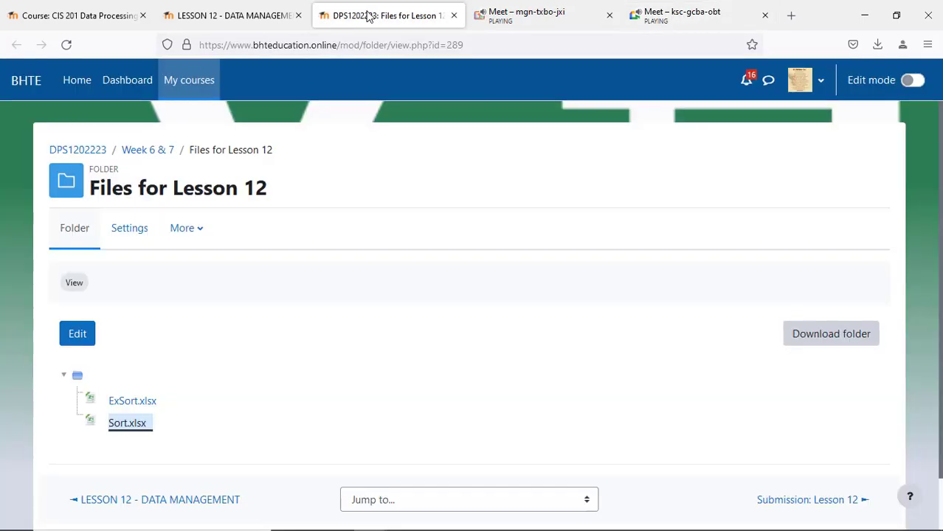
click(270, 18)
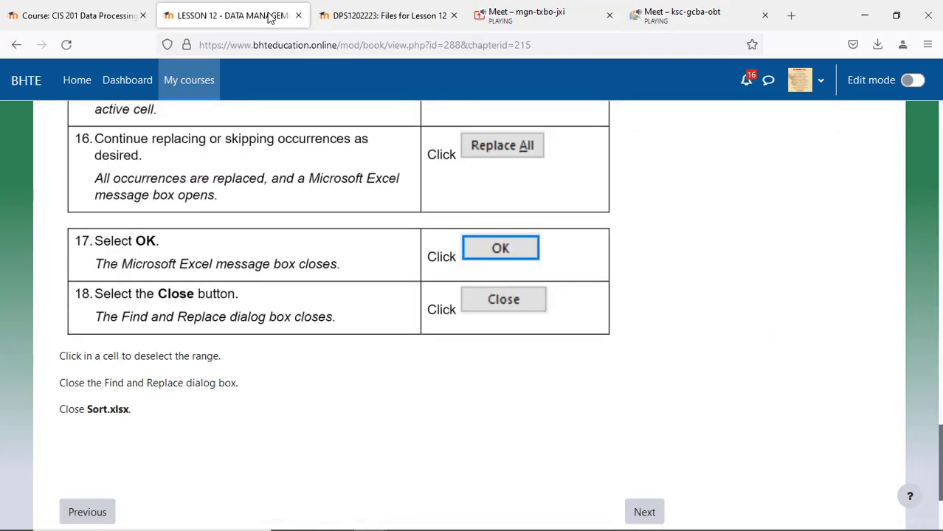
click(112, 16)
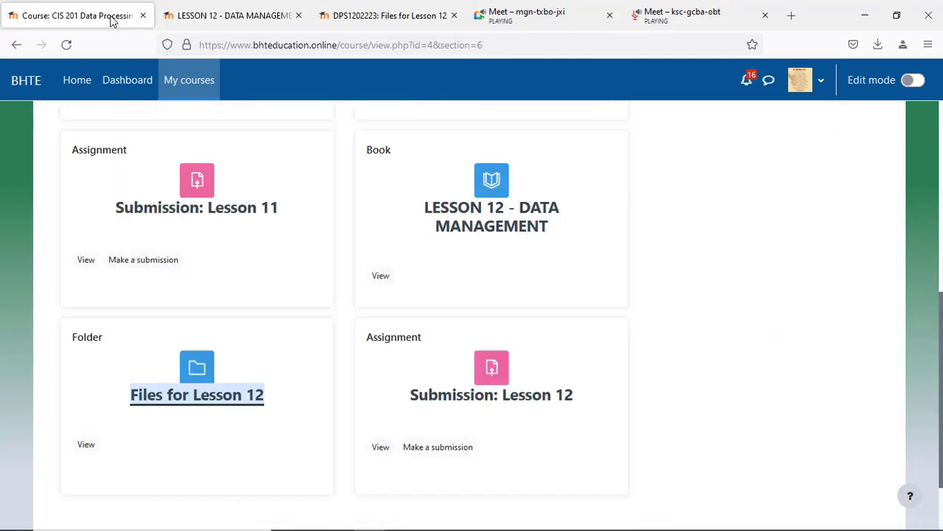
click(530, 16)
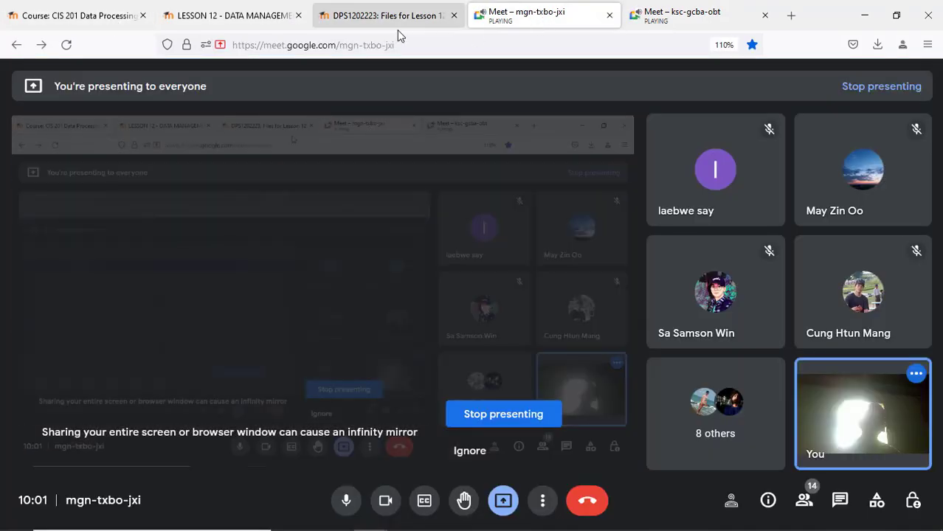
click(399, 20)
click(243, 18)
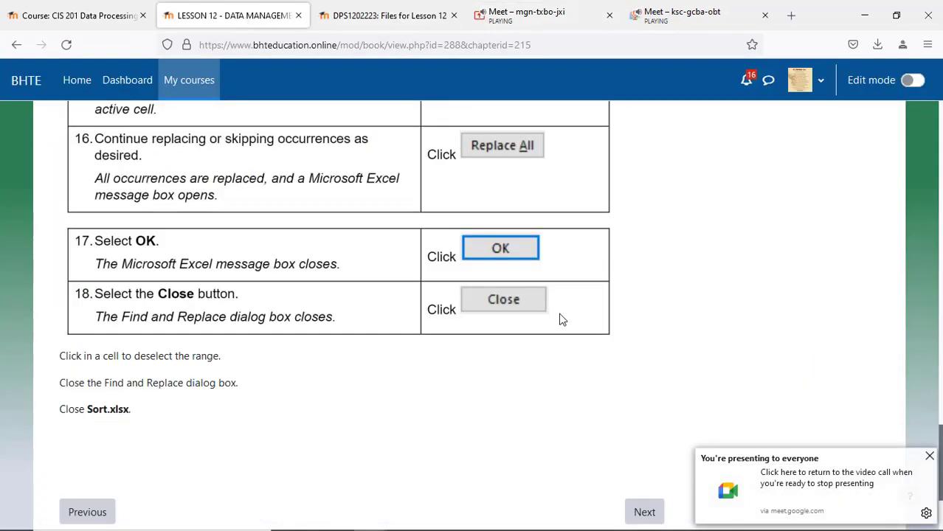
scroll(531, 418, down, 2)
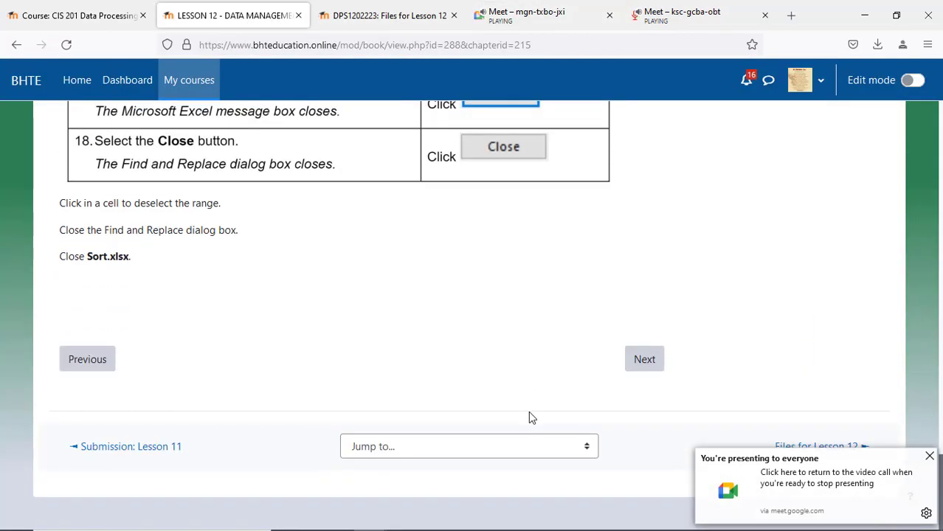
click(540, 13)
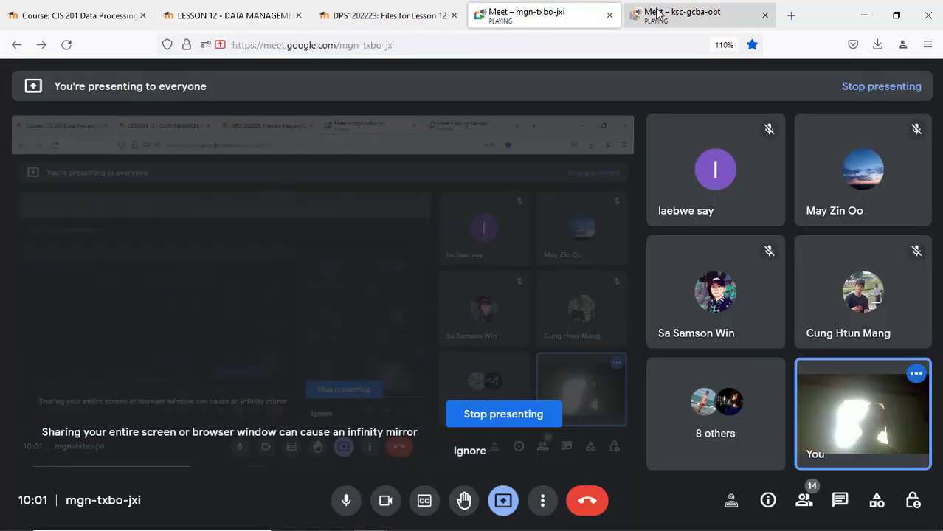
click(255, 21)
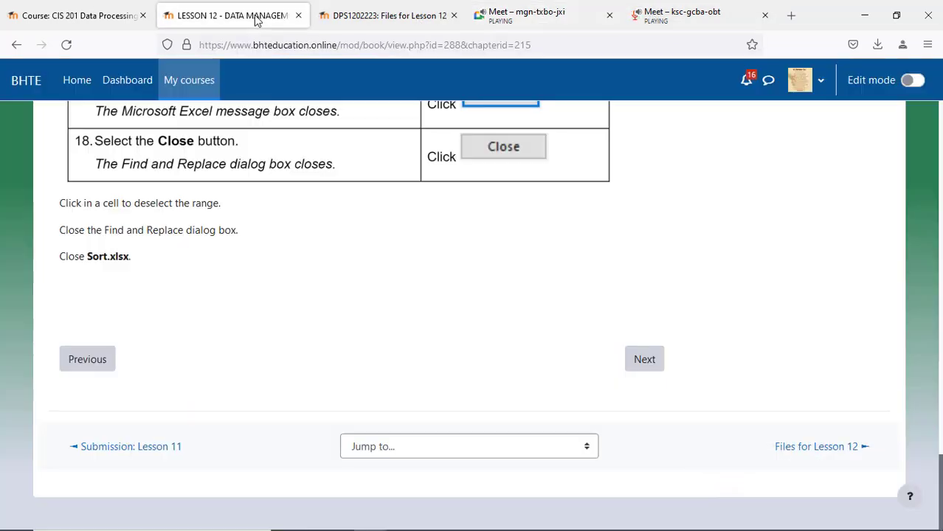
scroll(505, 291, up, 3)
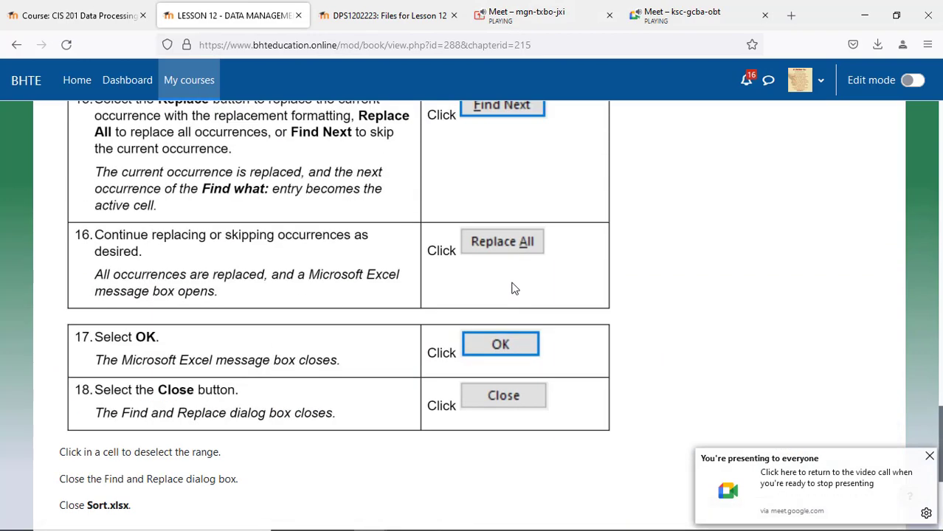
scroll(638, 297, up, 3)
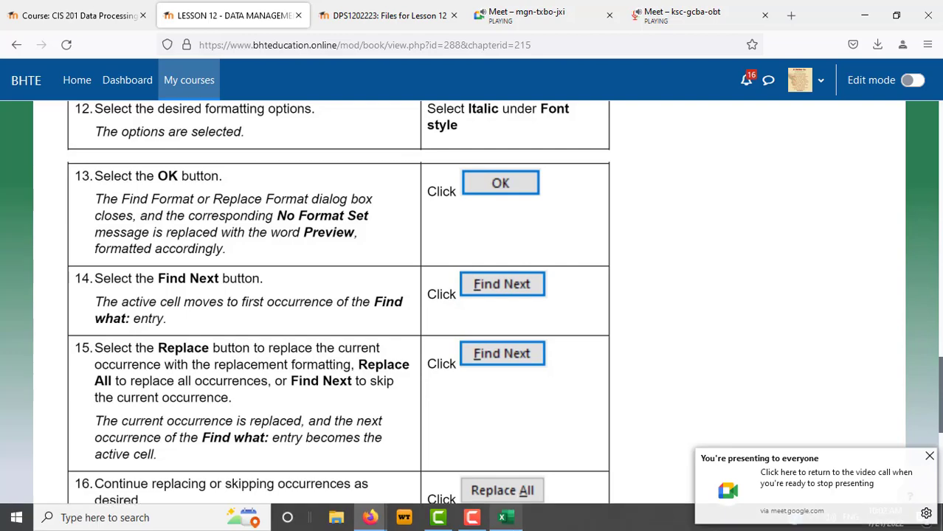
click(506, 519)
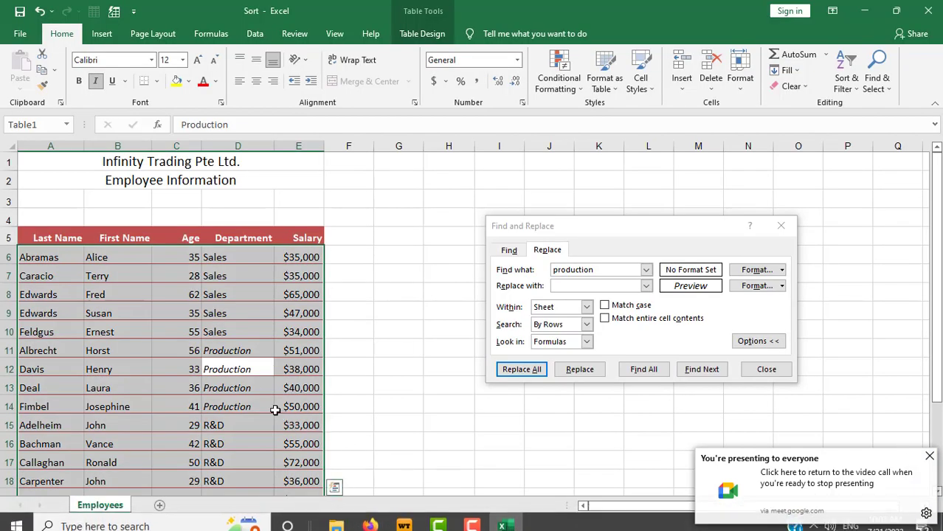
click(239, 351)
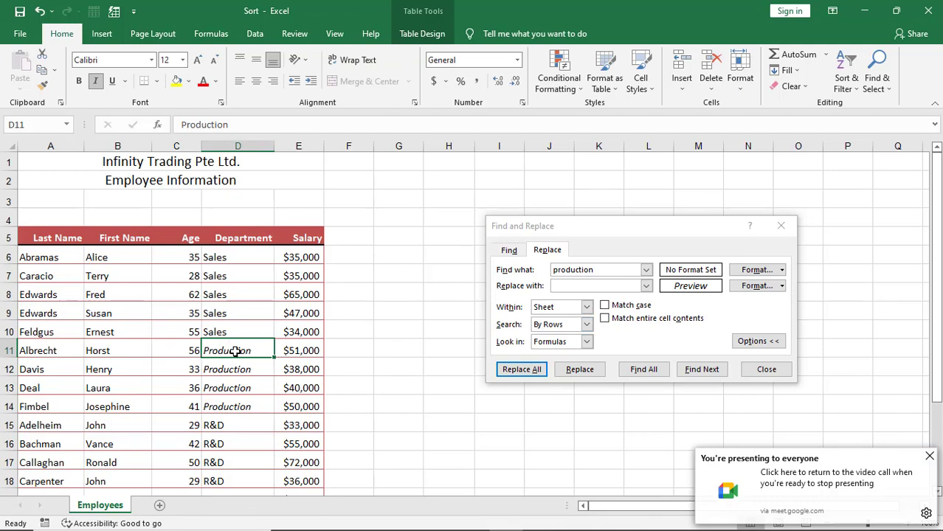
mouse_move(238, 352)
mouse_down()
mouse_move(231, 419)
mouse_move(235, 408)
mouse_up()
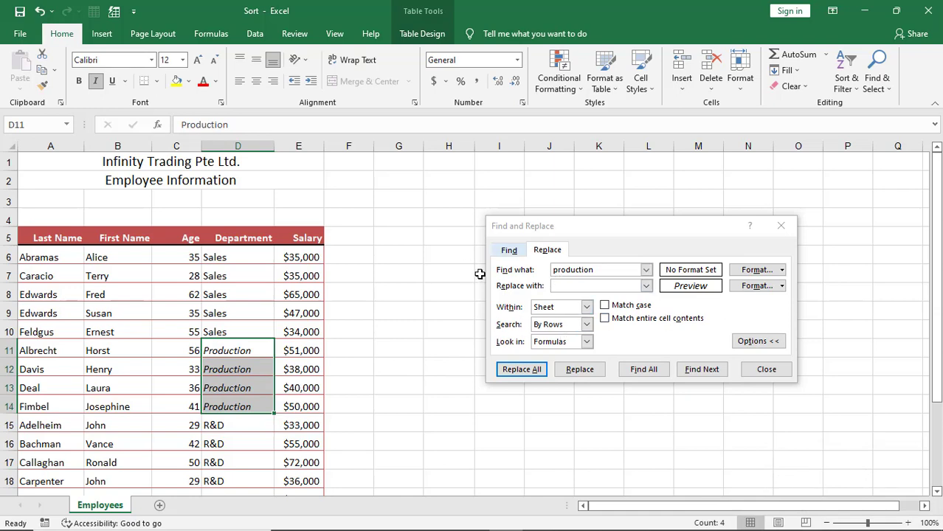
click(781, 286)
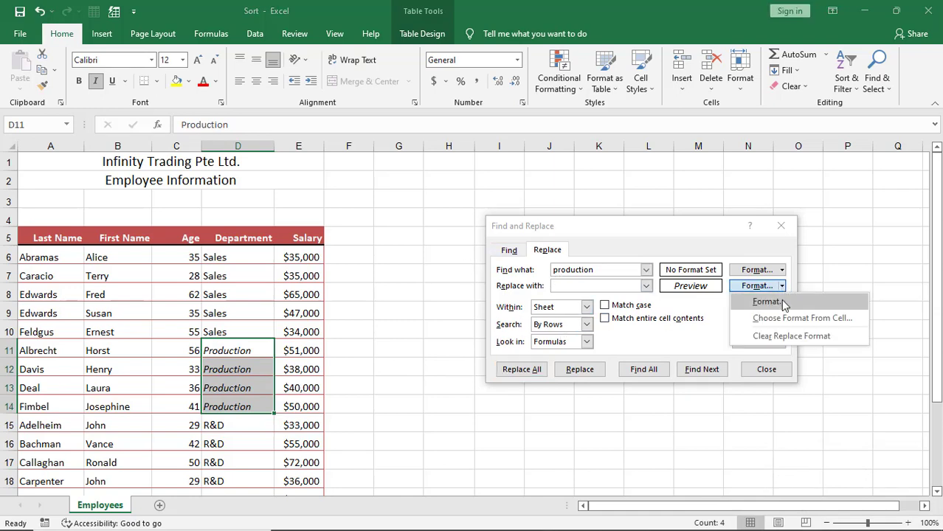
click(781, 302)
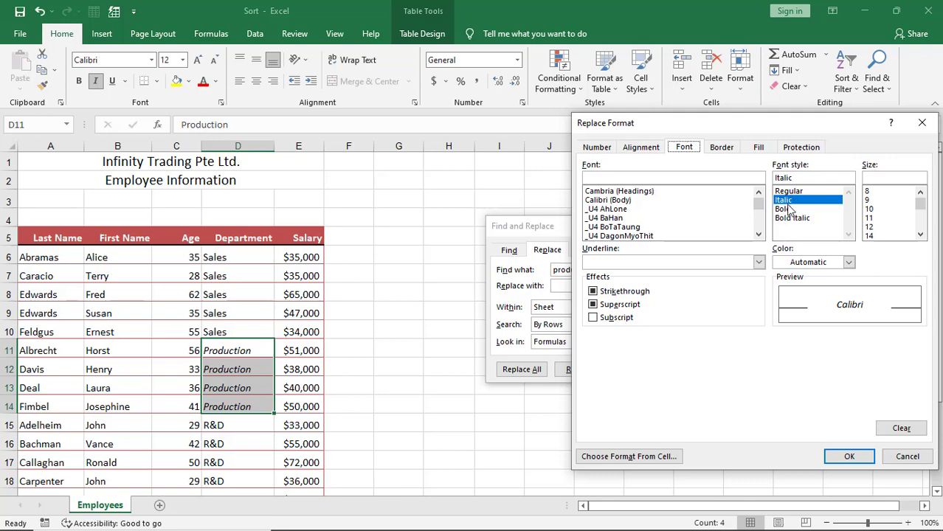
click(907, 456)
mouse_move(383, 522)
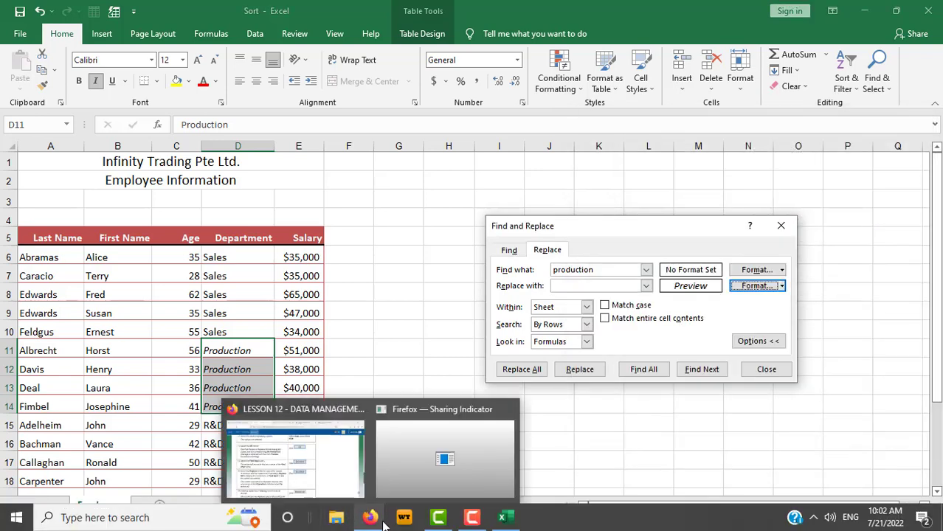
click(339, 486)
scroll(641, 353, down, 6)
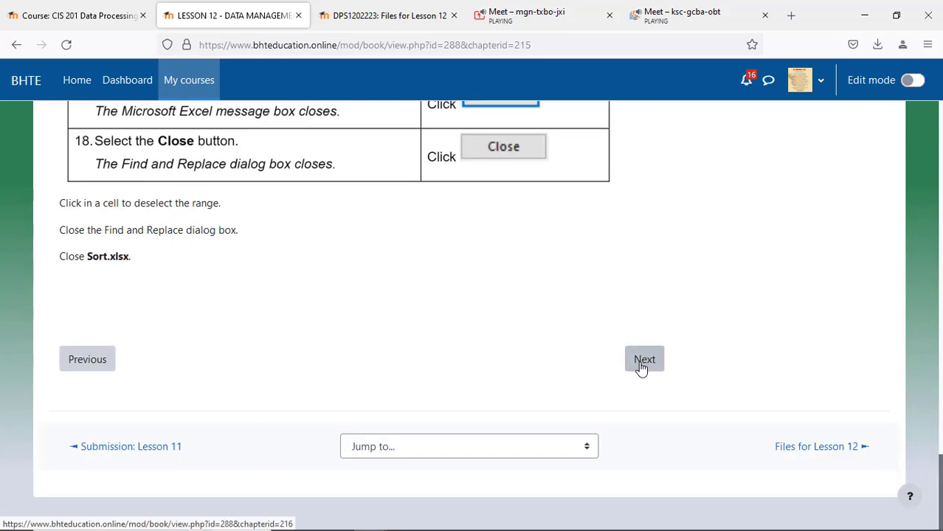
Advance to chapter 12.5 Review Exercise and scroll through its eight steps.
click(641, 368)
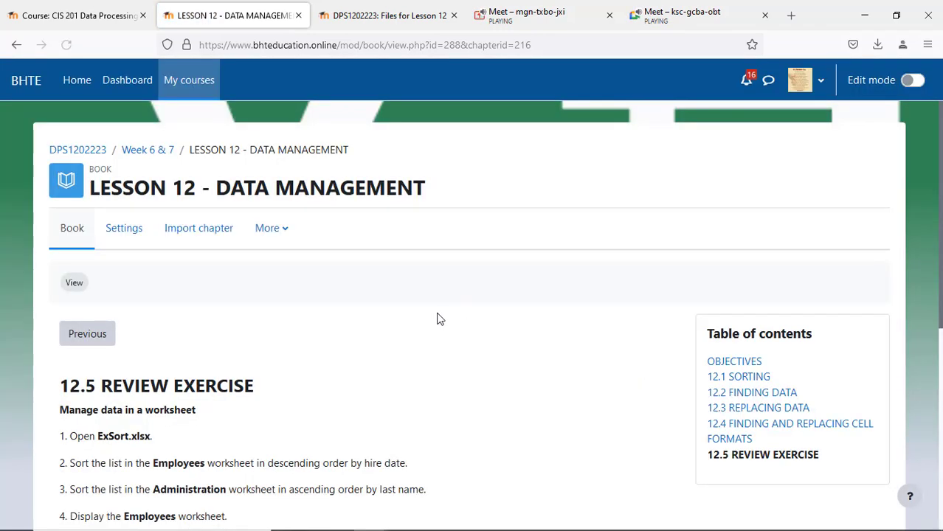
scroll(437, 319, down, 5)
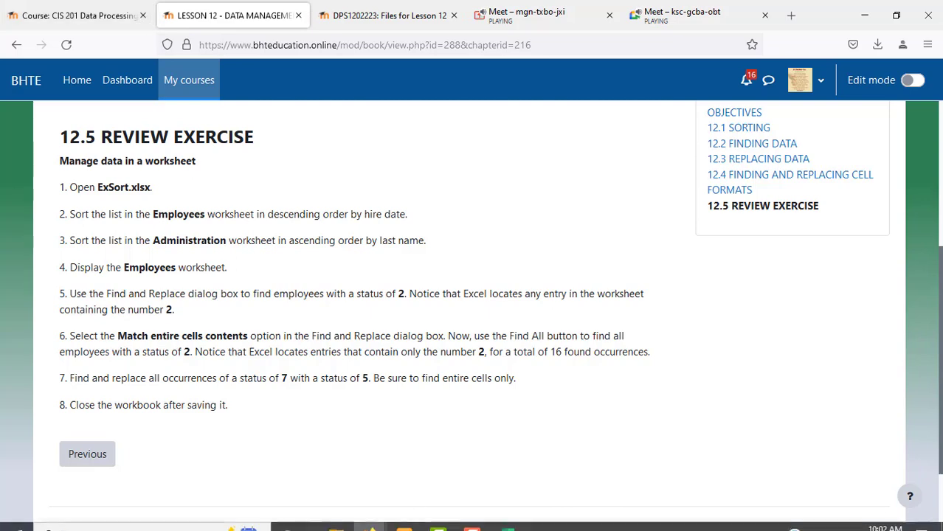
mouse_move(499, 519)
Switch to the ksc-gcba-obt Meet call and admit the waiting guest.
click(526, 15)
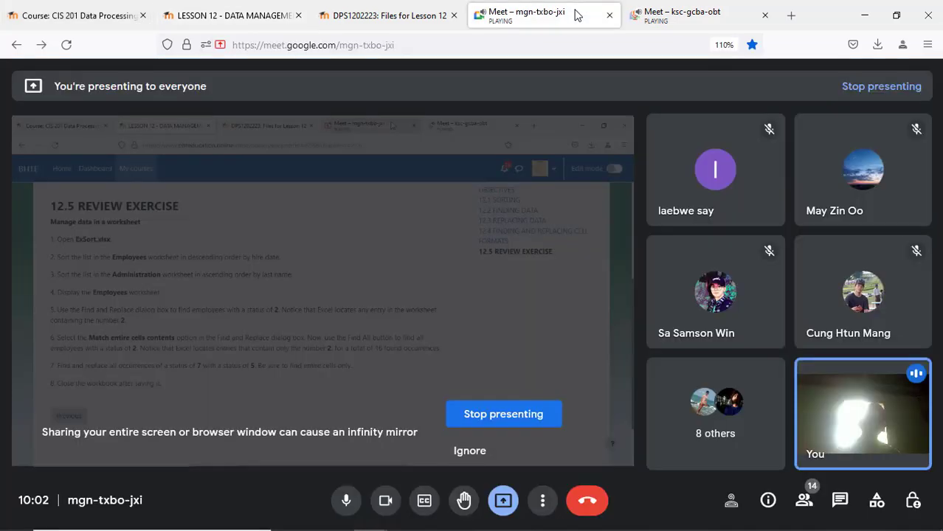
click(670, 18)
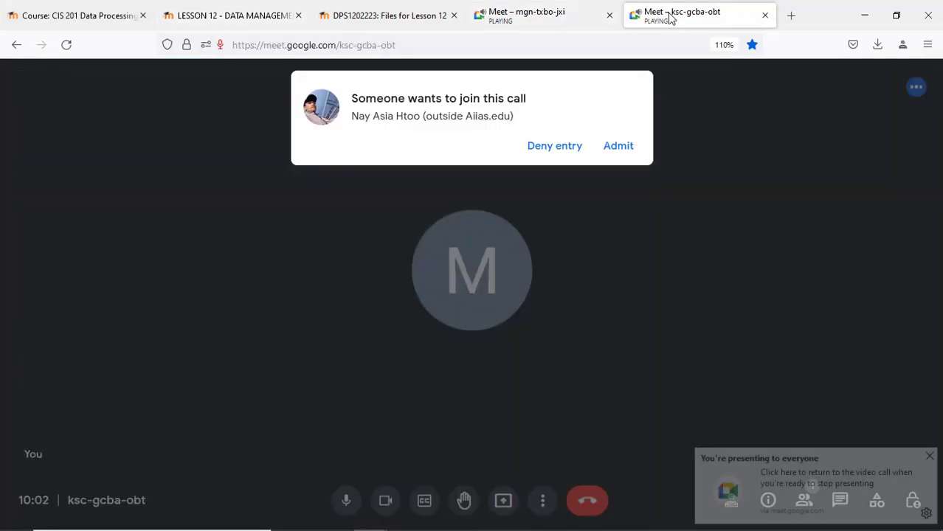
click(627, 148)
click(470, 518)
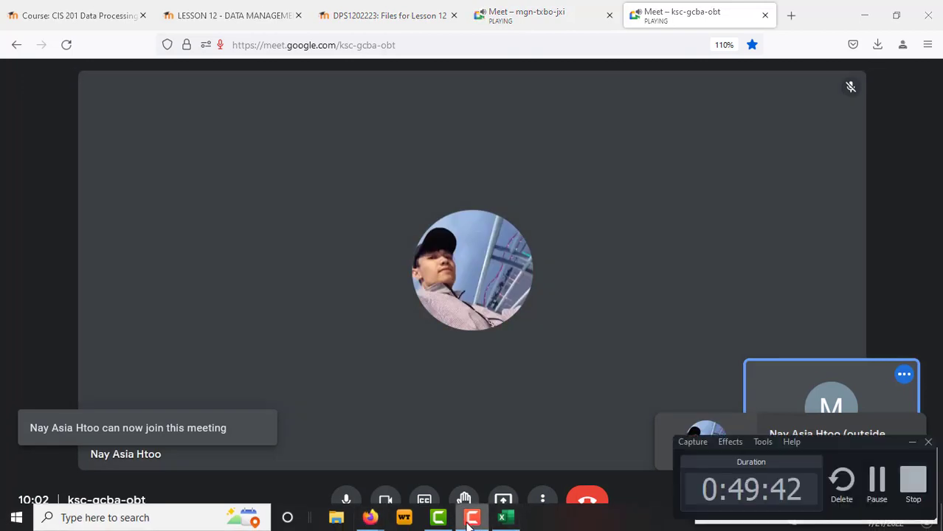